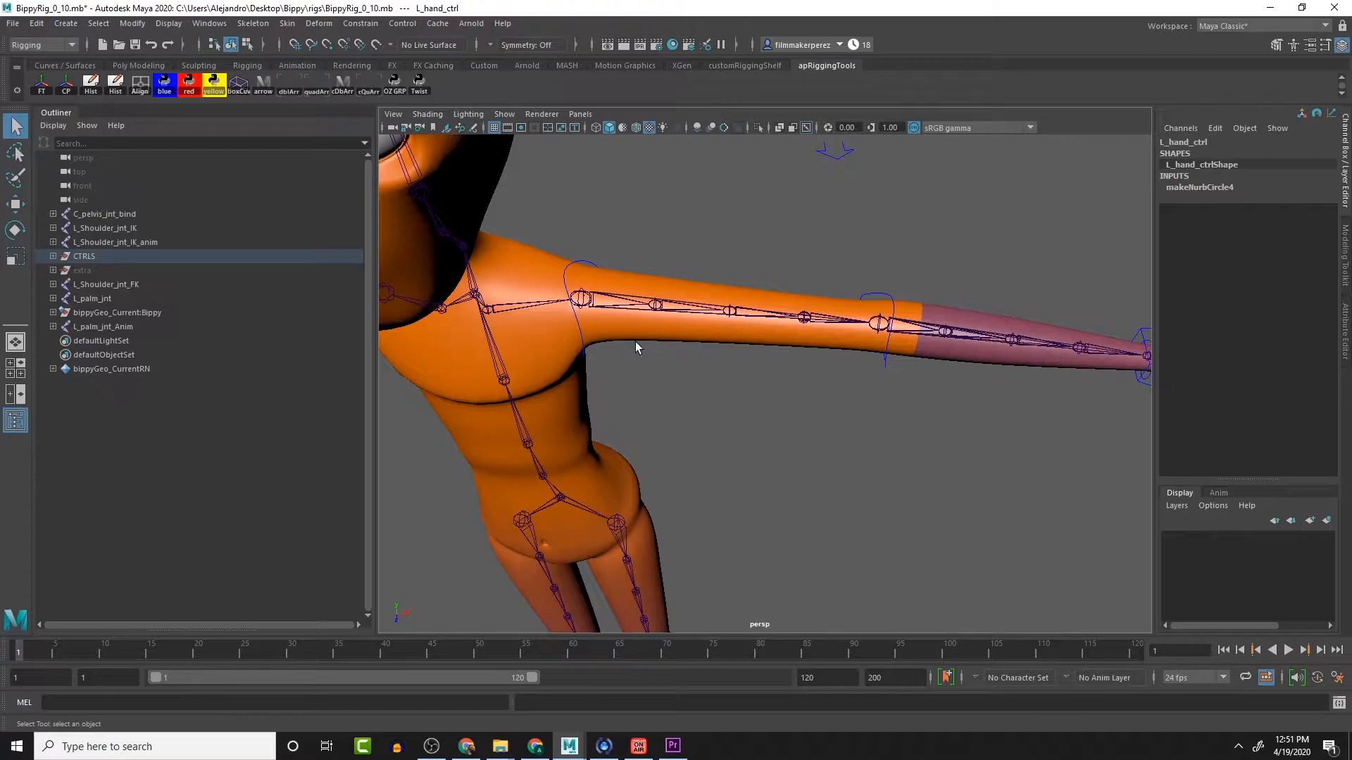
Step: Turn the hidden extra group's visibility on to inspect the arm's distance measurement, and turn it back off
alt+middle_drag(934, 355, 656, 356)
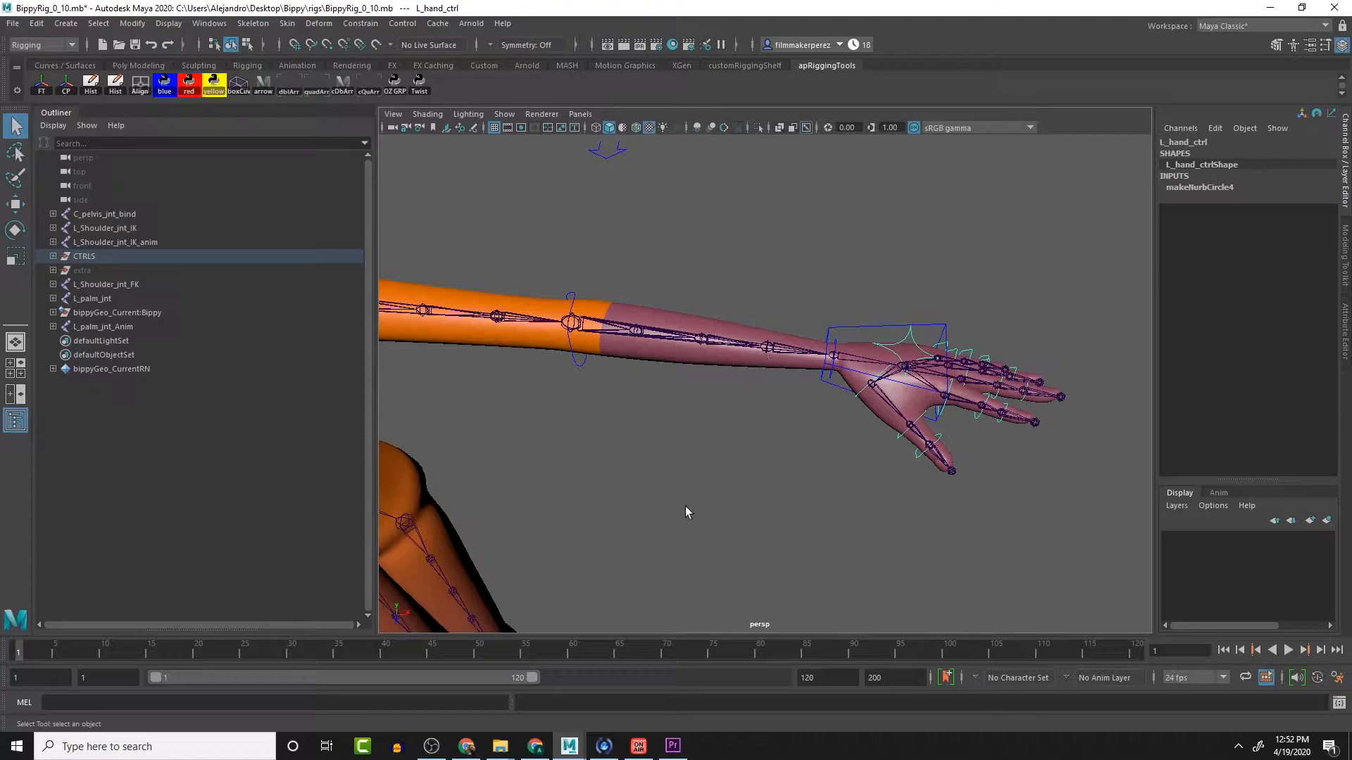
alt+middle_drag(579, 374, 1149, 395)
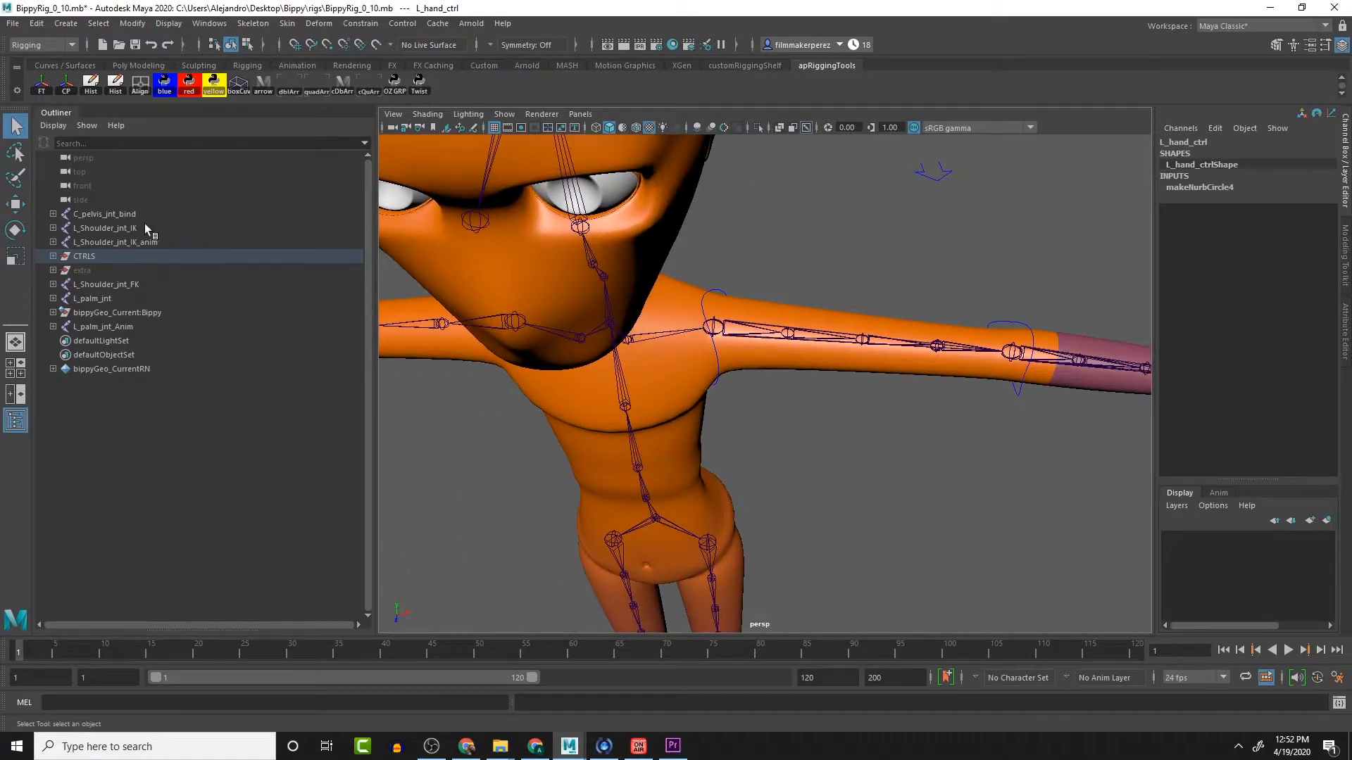
click(104, 267)
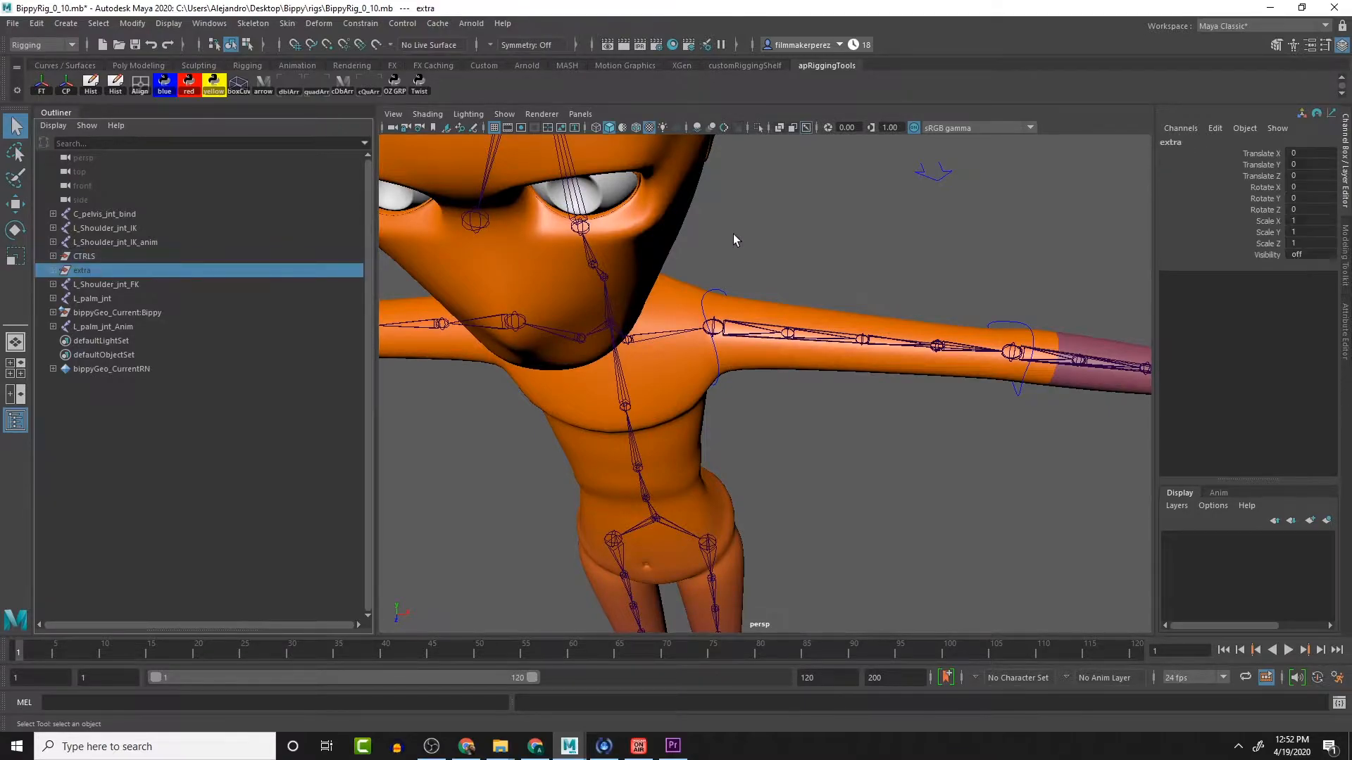
double_click(1316, 255)
text(1)
key(Return)
key(f)
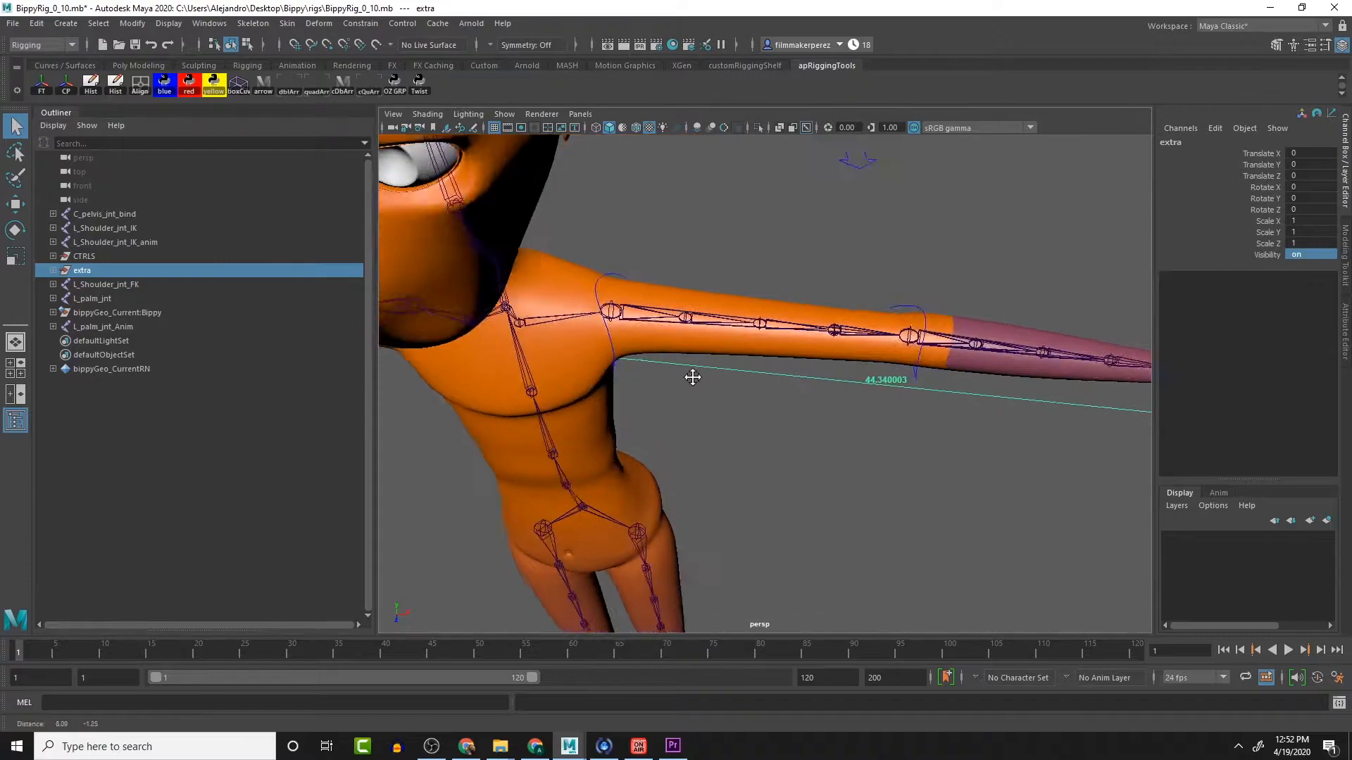
double_click(1312, 254)
text(0)
key(Return)
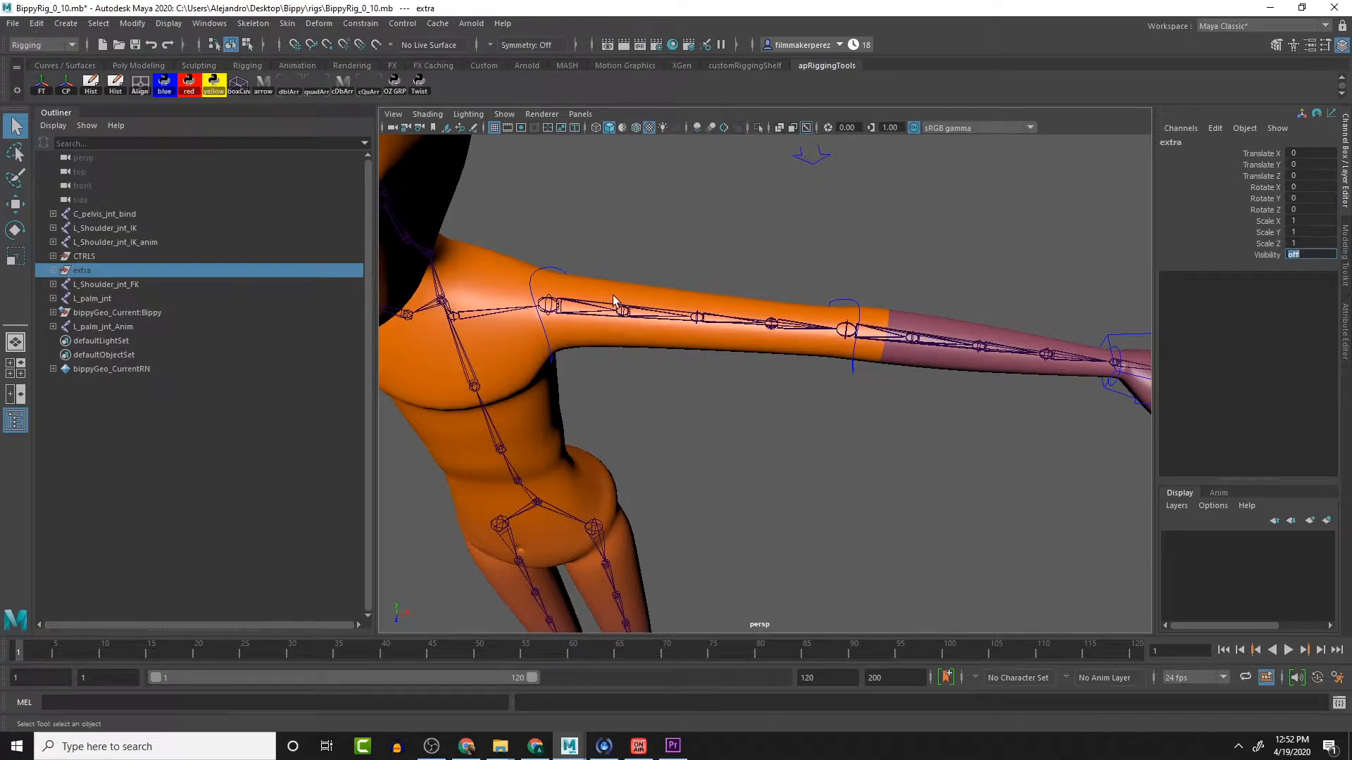
Step: Test-rotate the left shoulder FK control, L_shoulderFK_ctrl, and undo the rotation
click(561, 264)
scroll(668, 370, down, 4)
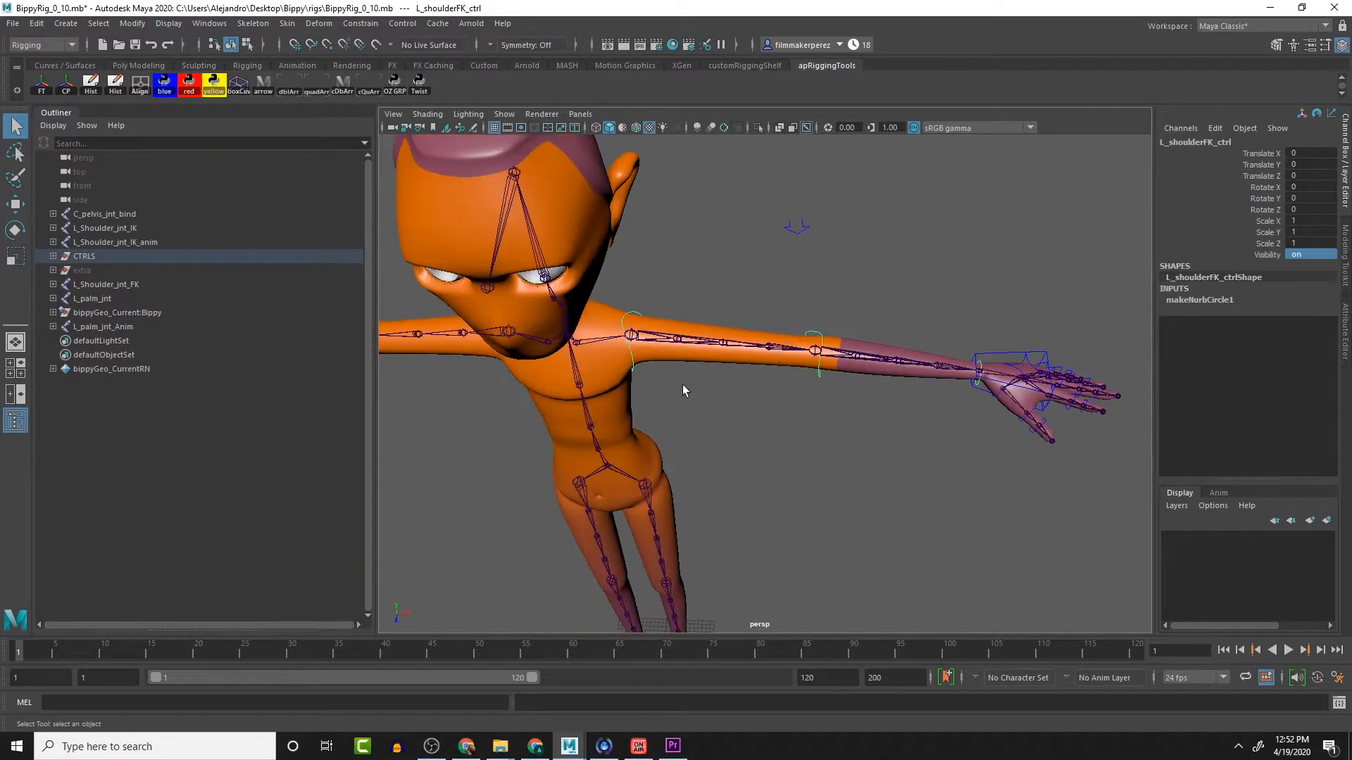
alt+middle_drag(748, 413, 677, 412)
key(e)
drag(642, 403, 680, 378)
key(ctrl+z)
Step: Test the IK arm by moving L_ikArm_ctrl upward, undoing that move, and moving it down below the hand
click(919, 349)
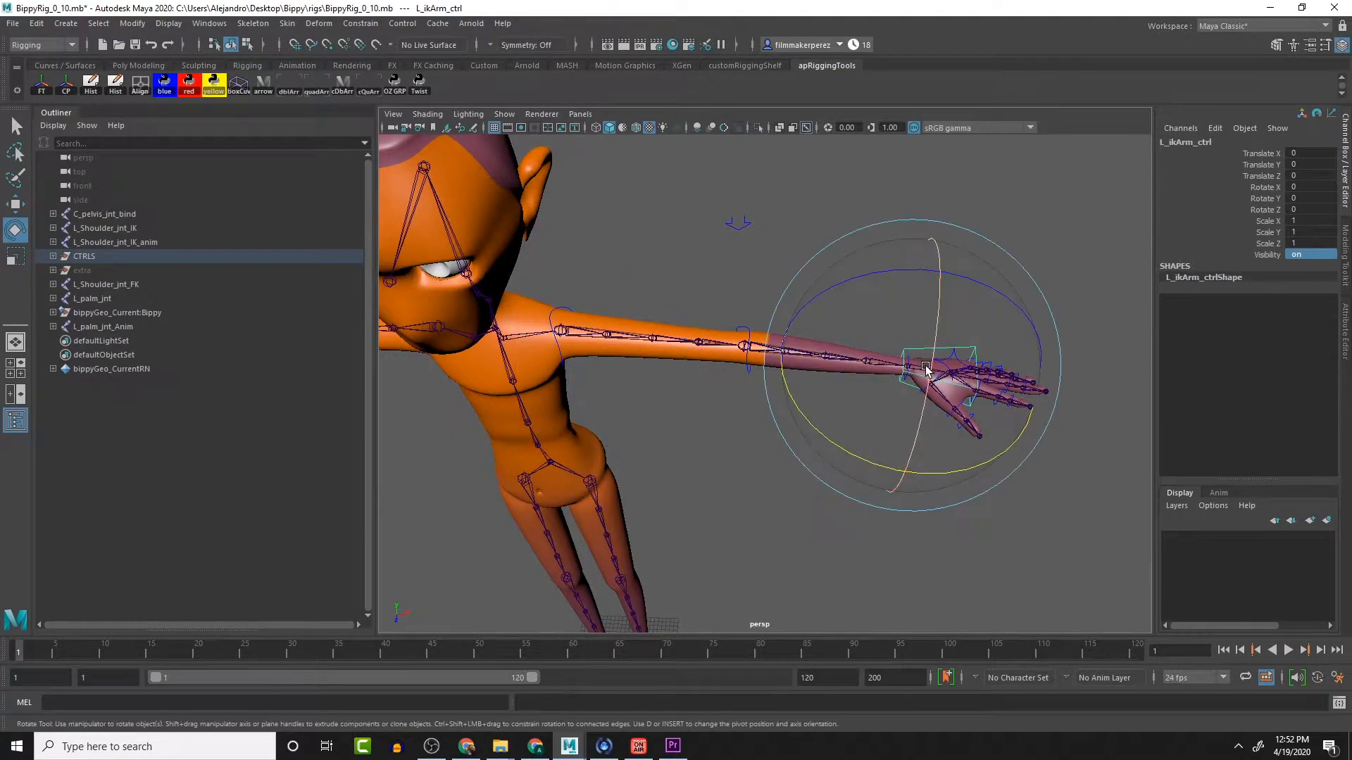
key(w)
drag(912, 375, 880, 267)
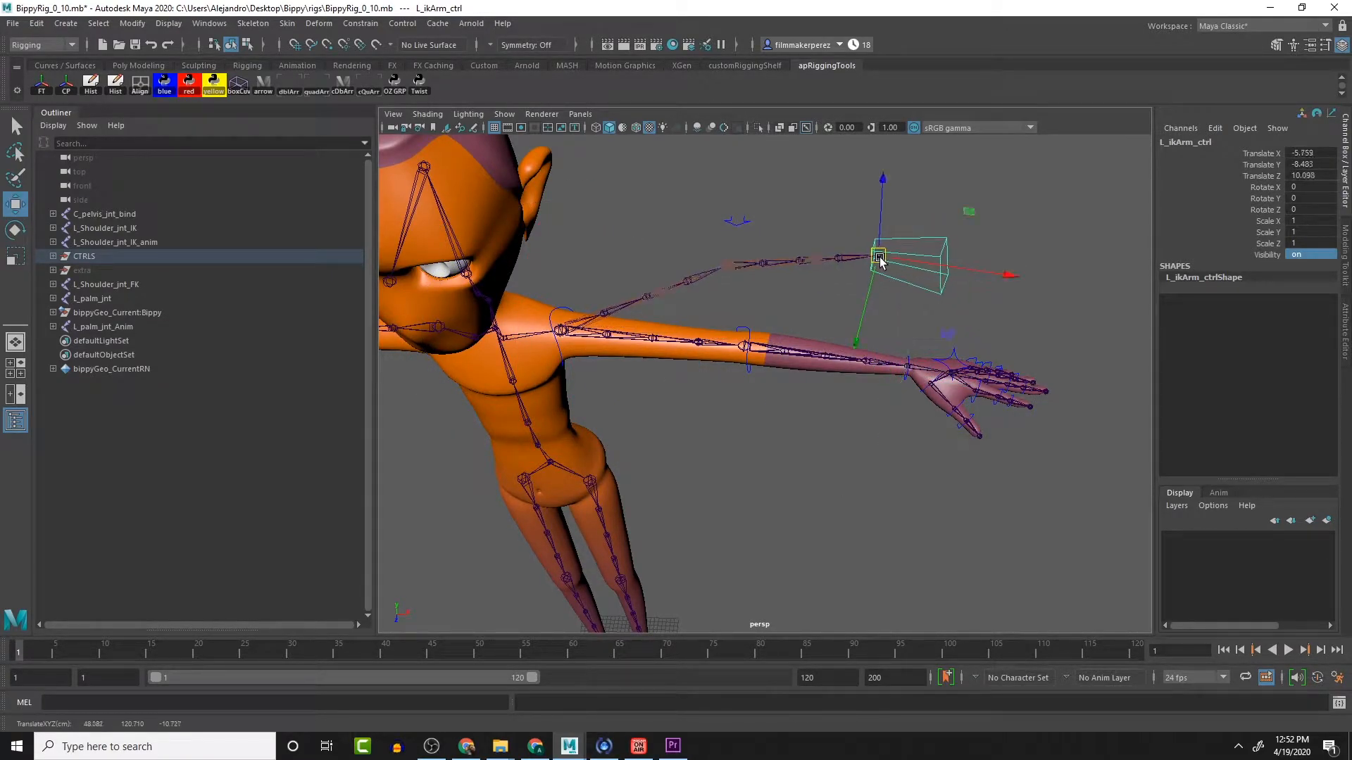
key(ctrl+z)
drag(907, 366, 864, 502)
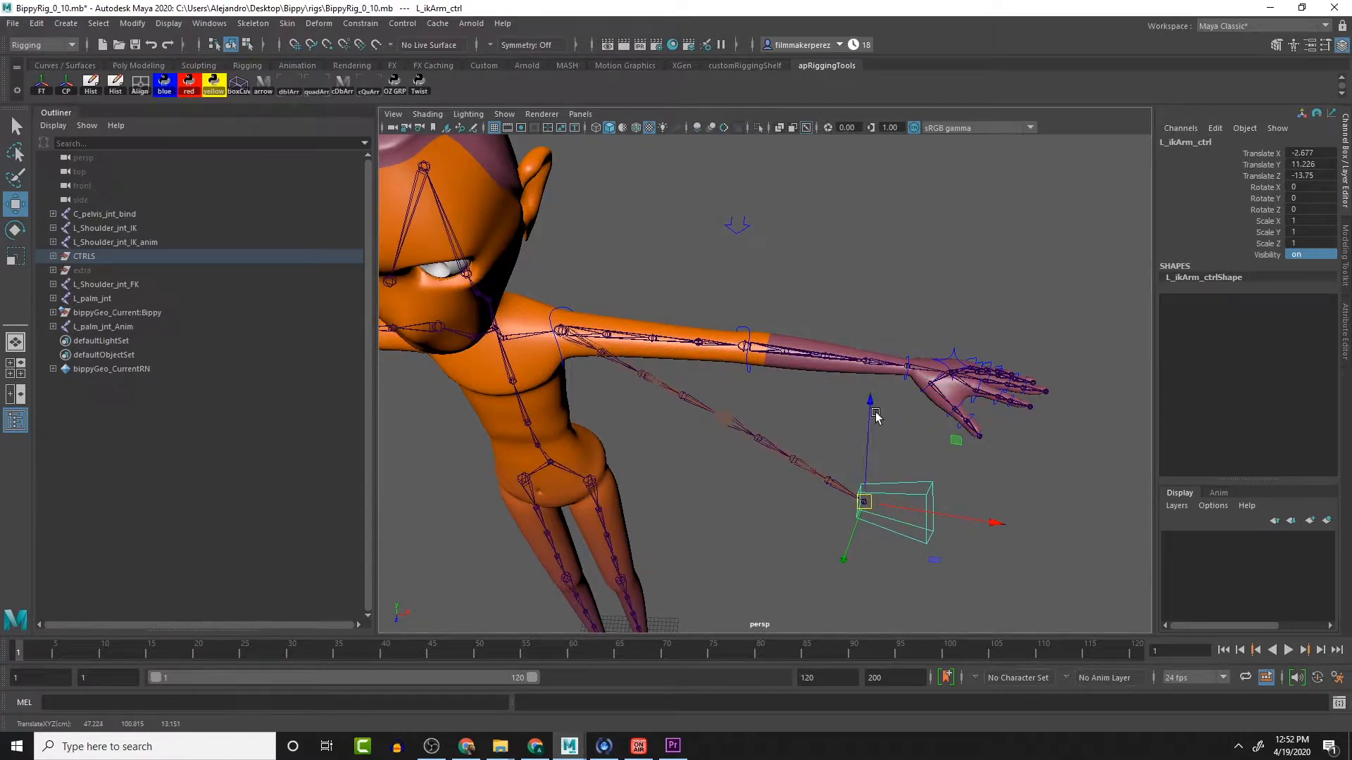
Step: Rotate L_shoulderFK_ctrl about -21 degrees in Y to separate the FK and IK arm chains, and undo both control moves
click(556, 314)
key(e)
drag(601, 423, 646, 404)
key(q)
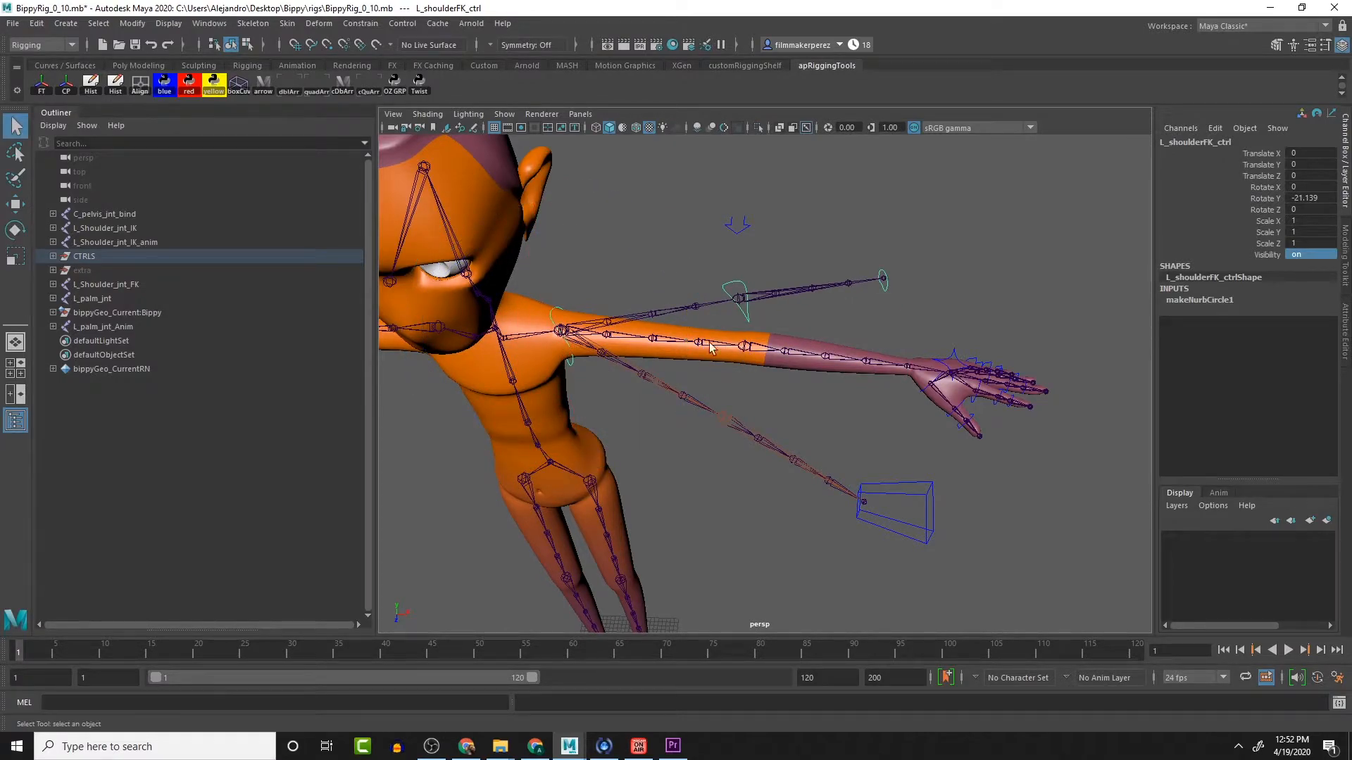
click(587, 333)
key(ctrl+z)
key(ctrl+z)
key(ctrl+z)
key(ctrl+z)
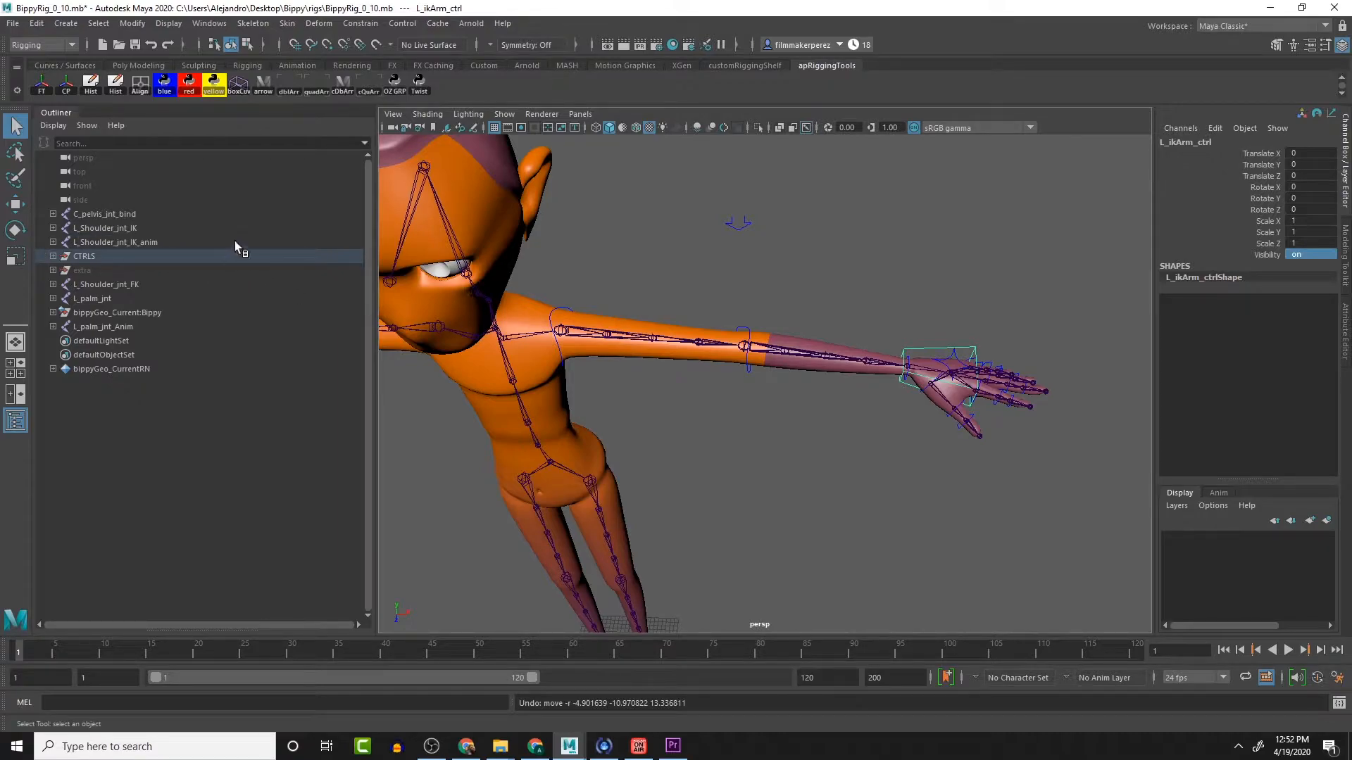
Step: Expand the C_pelvis_jnt_bind hierarchy down to the left clavicle and select L_Shoulder_jnt_bind
click(53, 214)
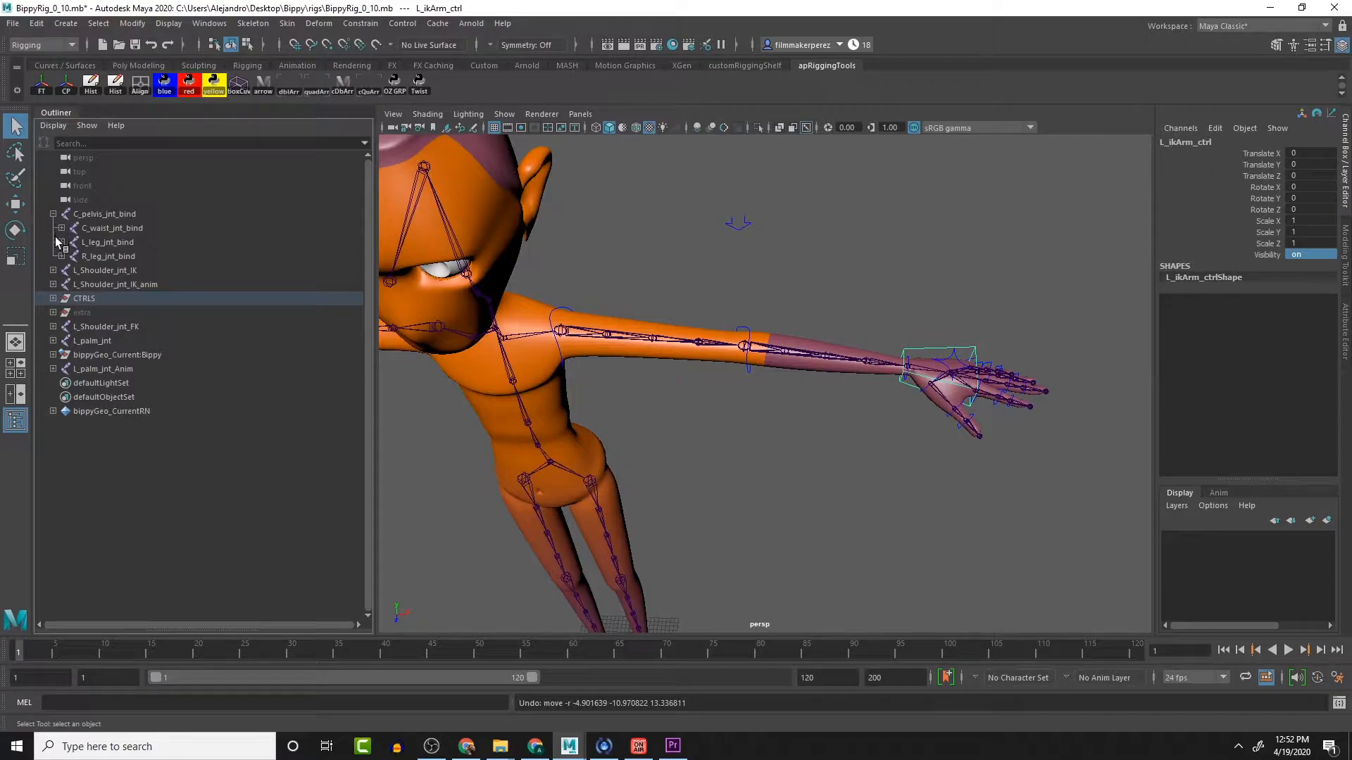
drag(567, 323, 581, 345)
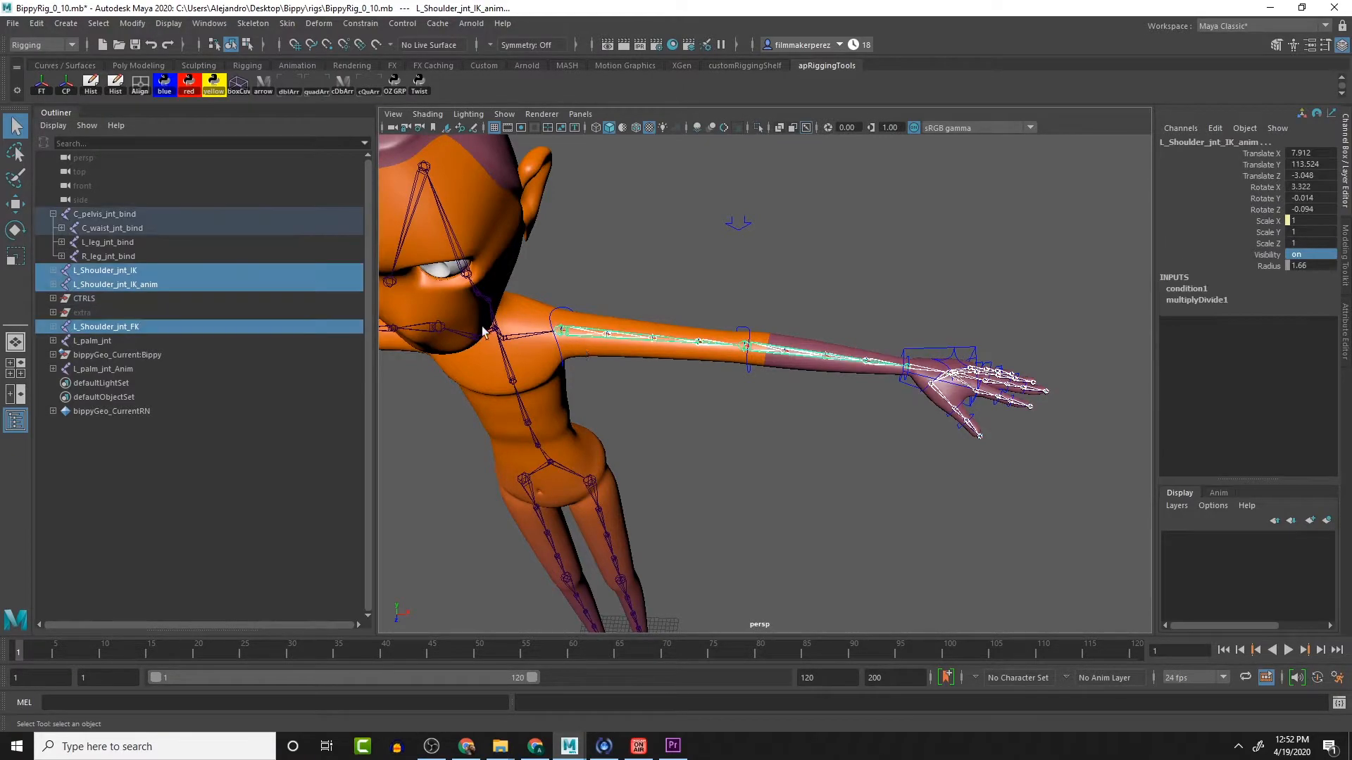
click(61, 228)
click(70, 242)
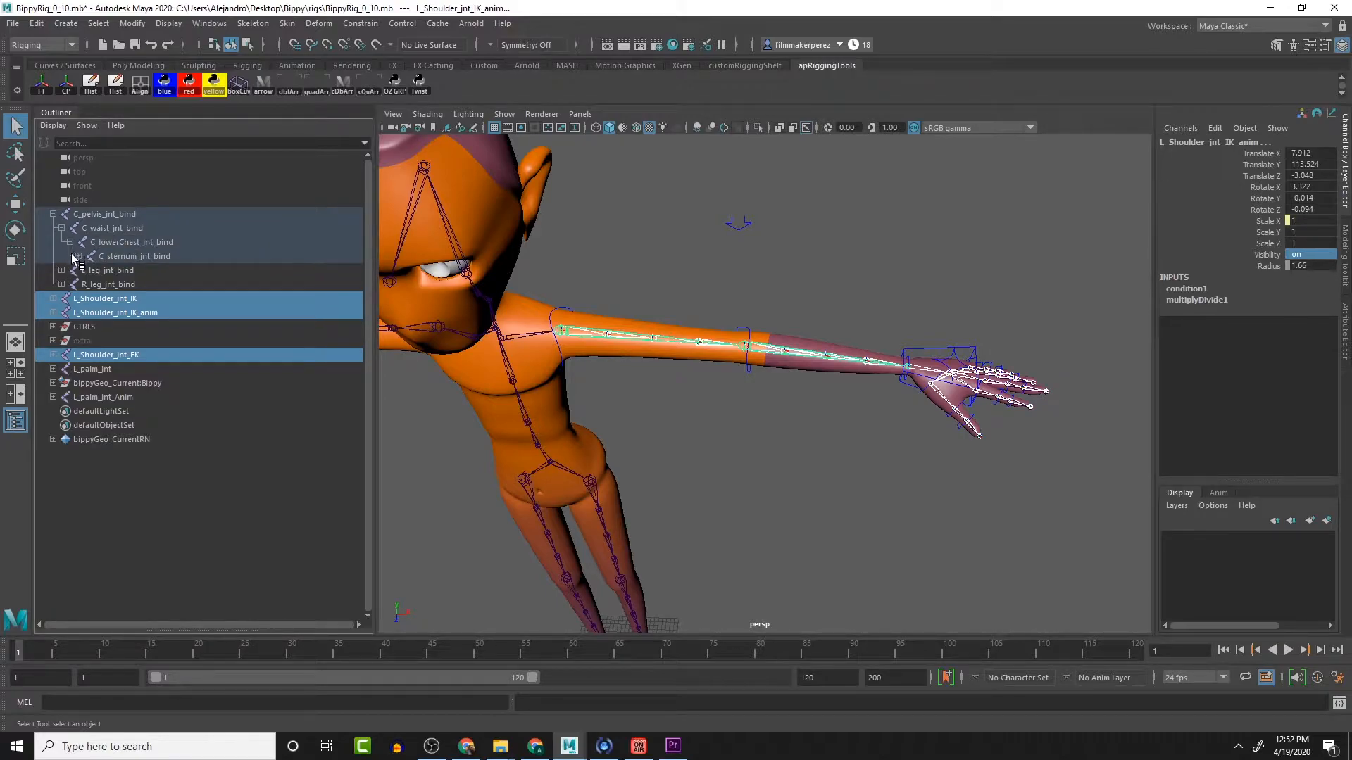
click(78, 256)
click(86, 271)
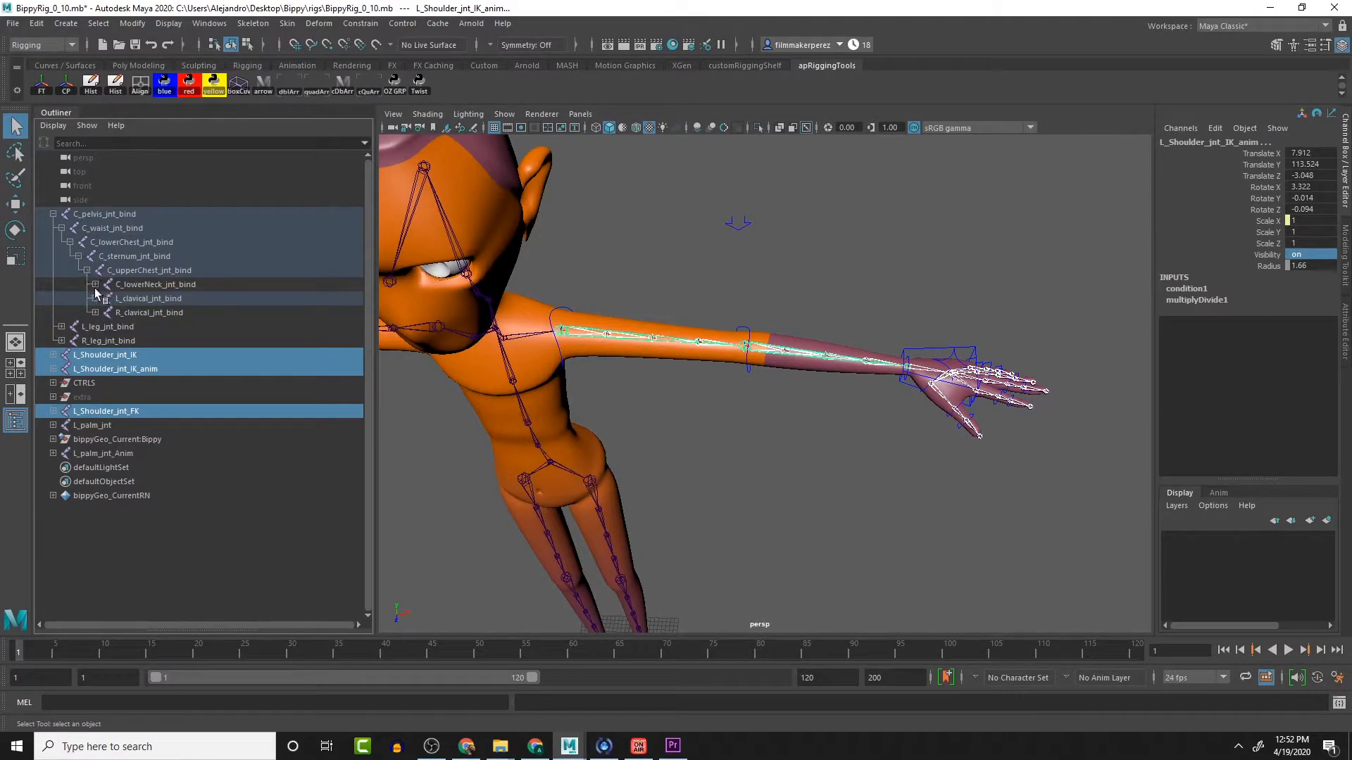
click(95, 299)
click(317, 312)
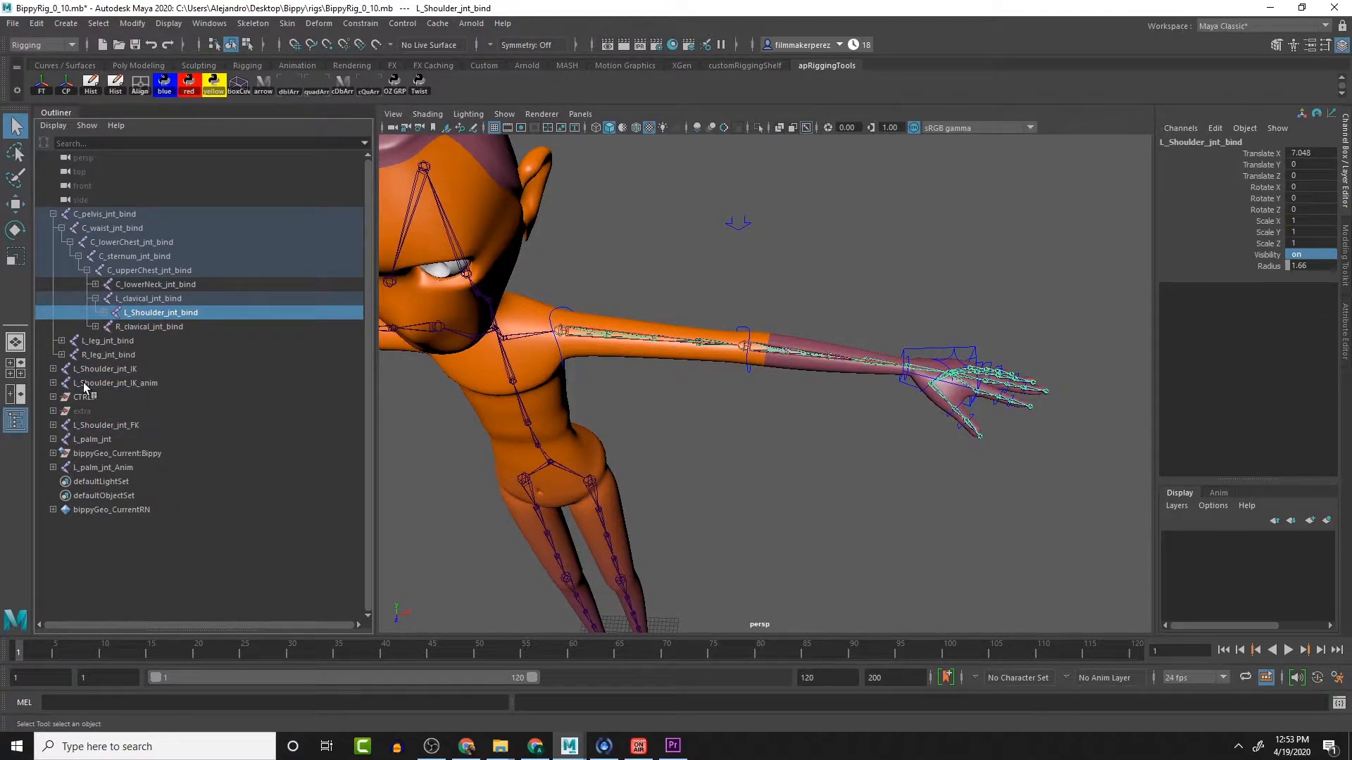
Step: Compare L_Shoulder_jnt_IK with L_Shoulder_jnt_IK_anim and hide the IK_anim chain by setting its Visibility to 0
click(124, 368)
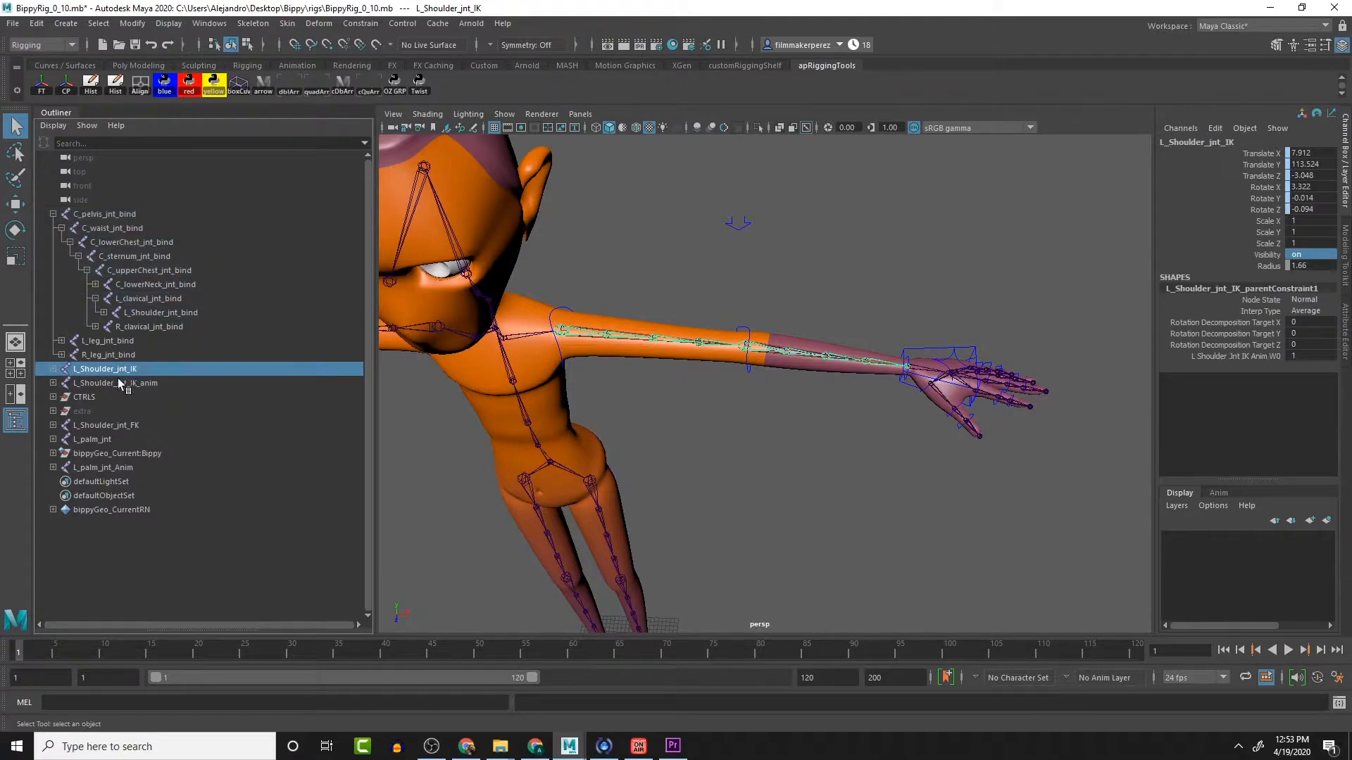
click(117, 383)
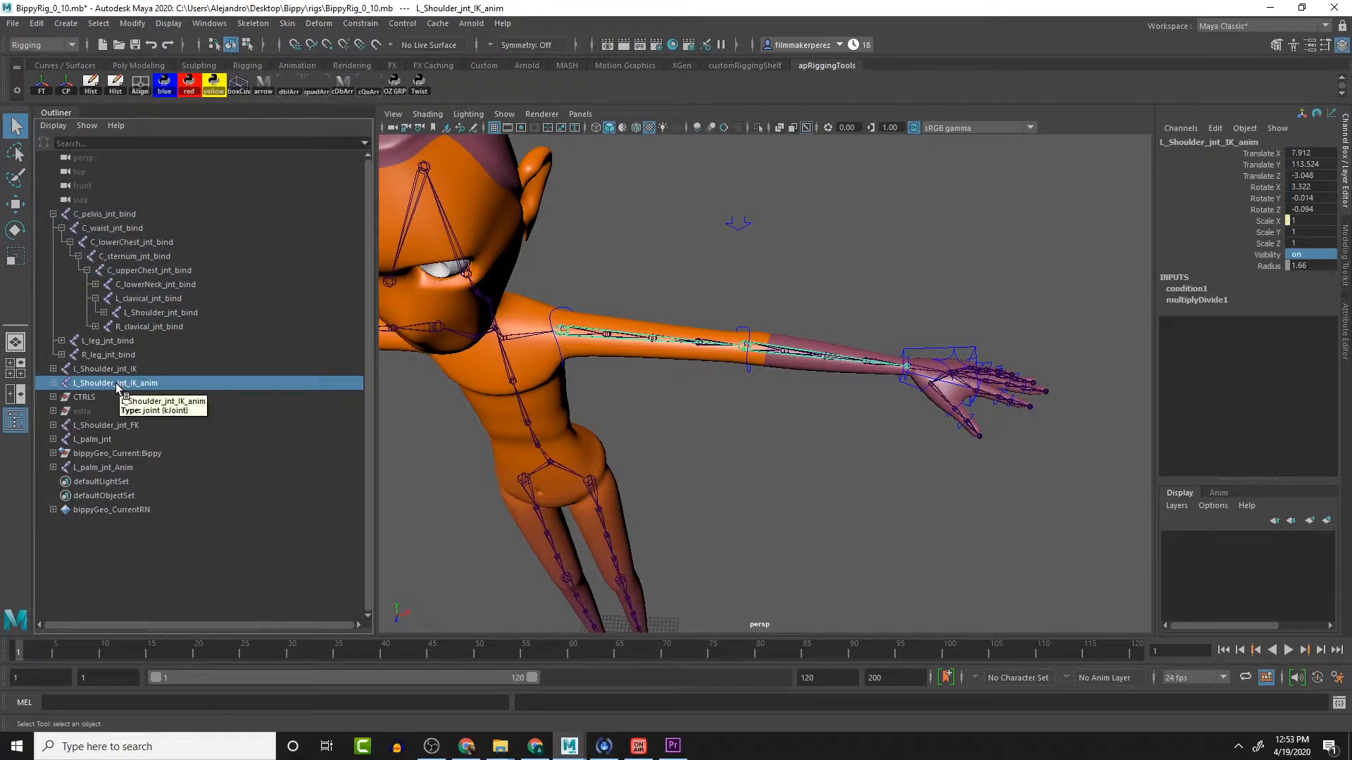
click(103, 372)
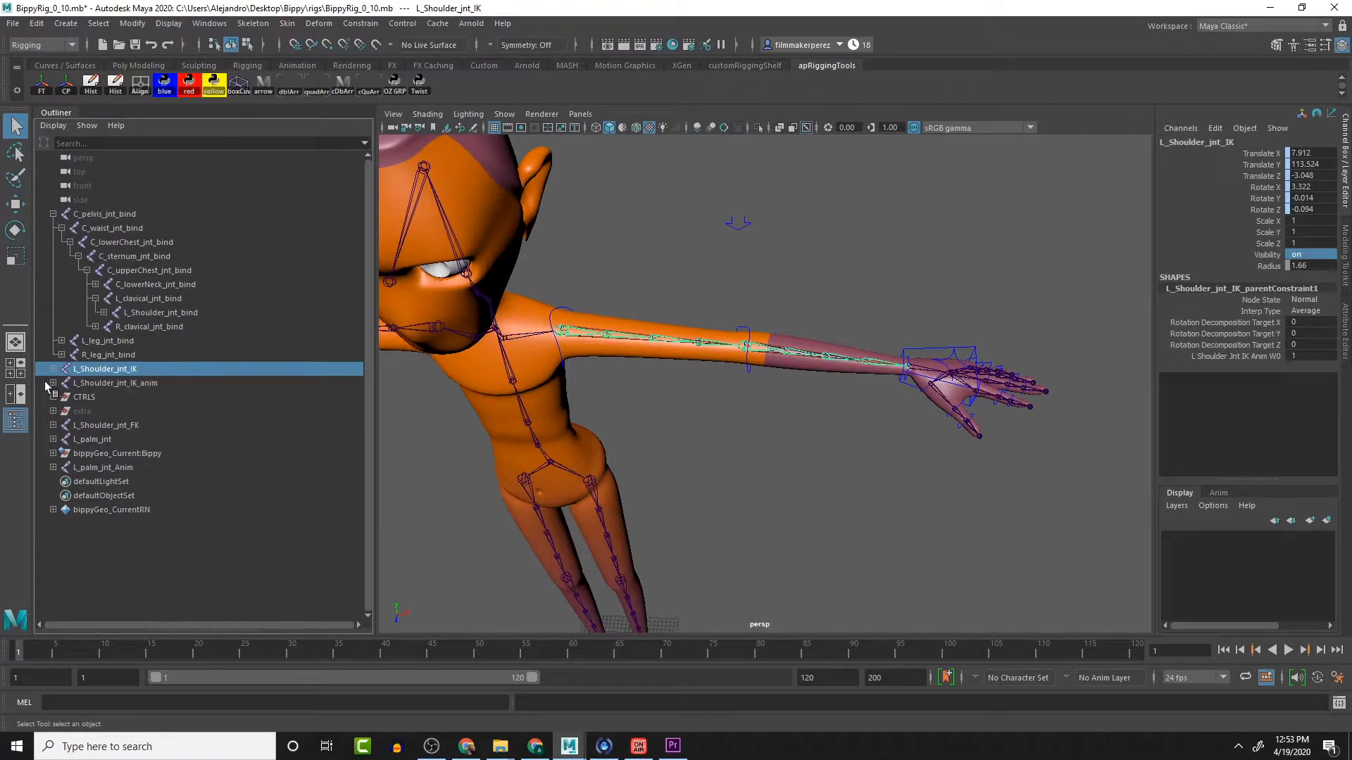
click(92, 382)
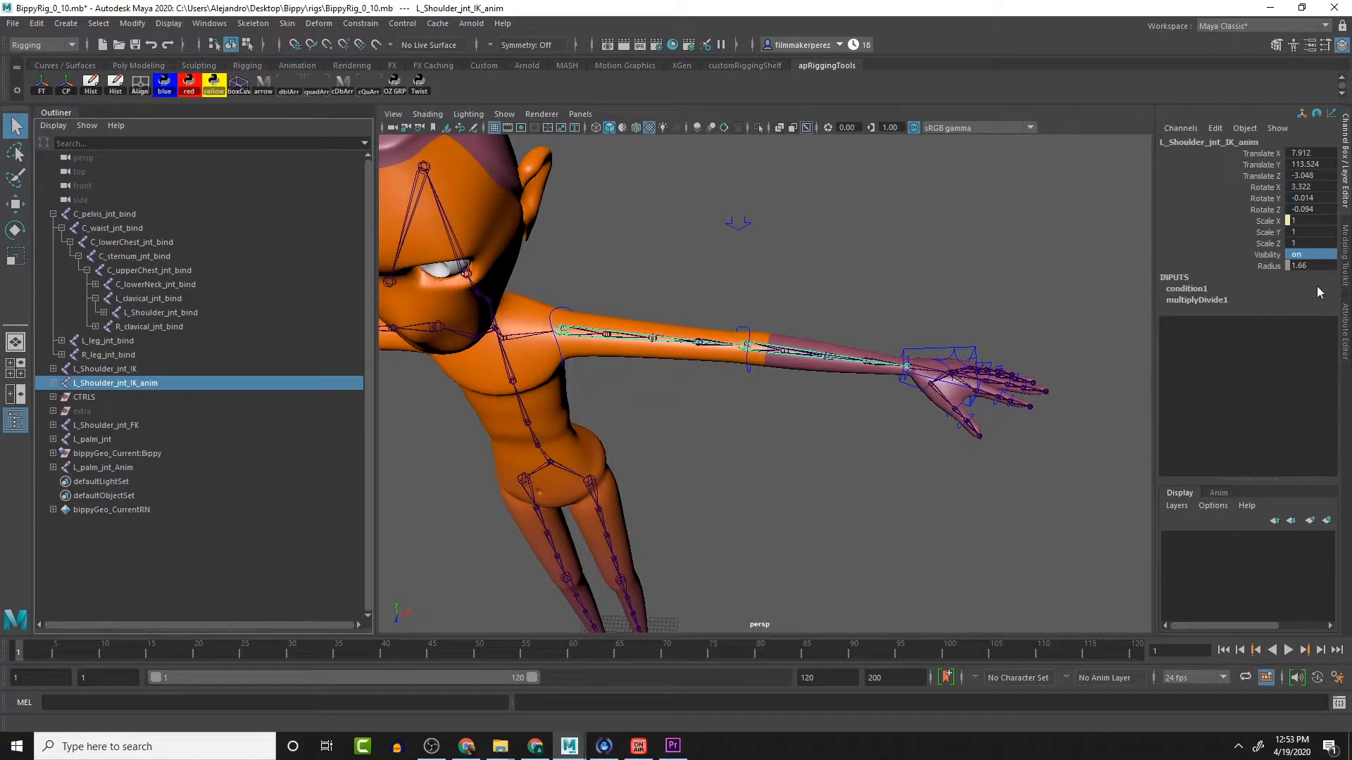
double_click(1315, 255)
text(0)
key(Return)
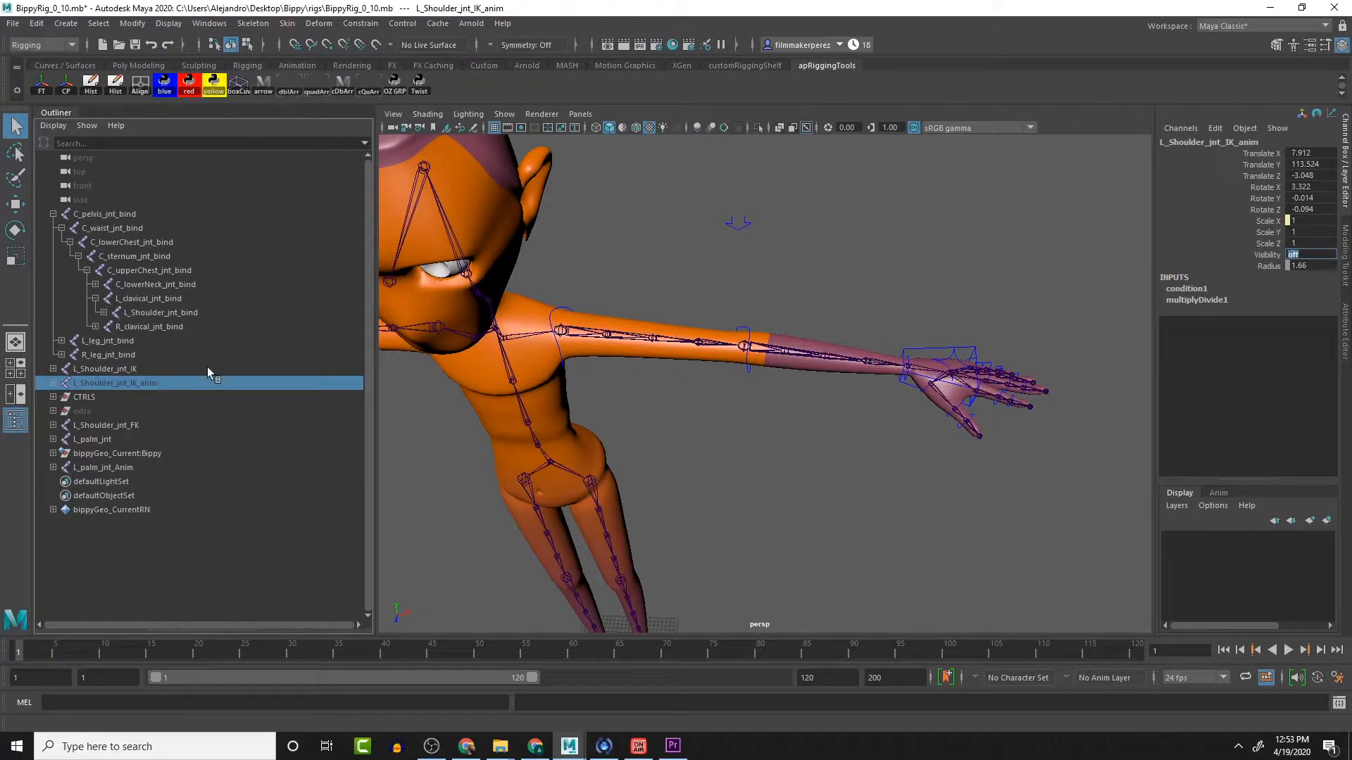
Step: Test-move L_ikArm_ctrl to watch the remaining IK chain bend, and undo the move
click(937, 361)
key(w)
drag(933, 368, 906, 320)
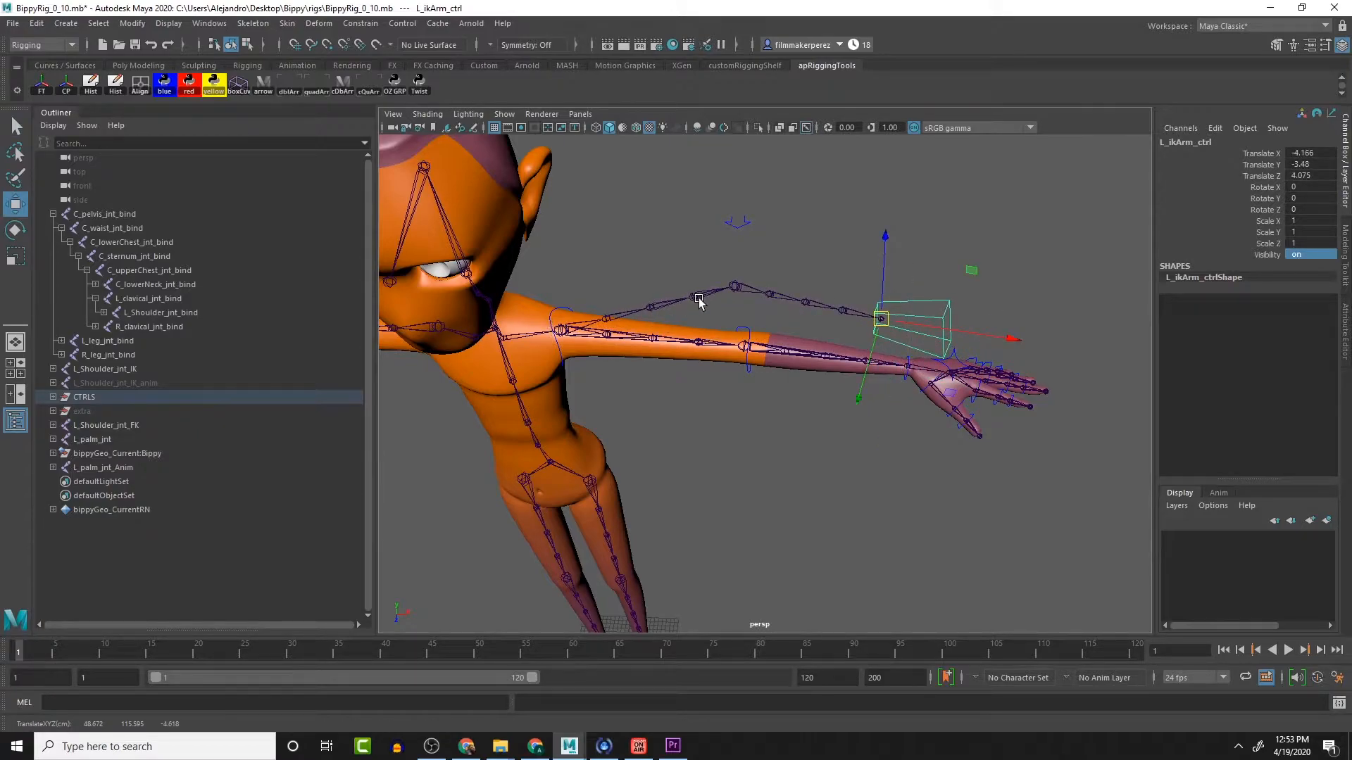
key(ctrl+z)
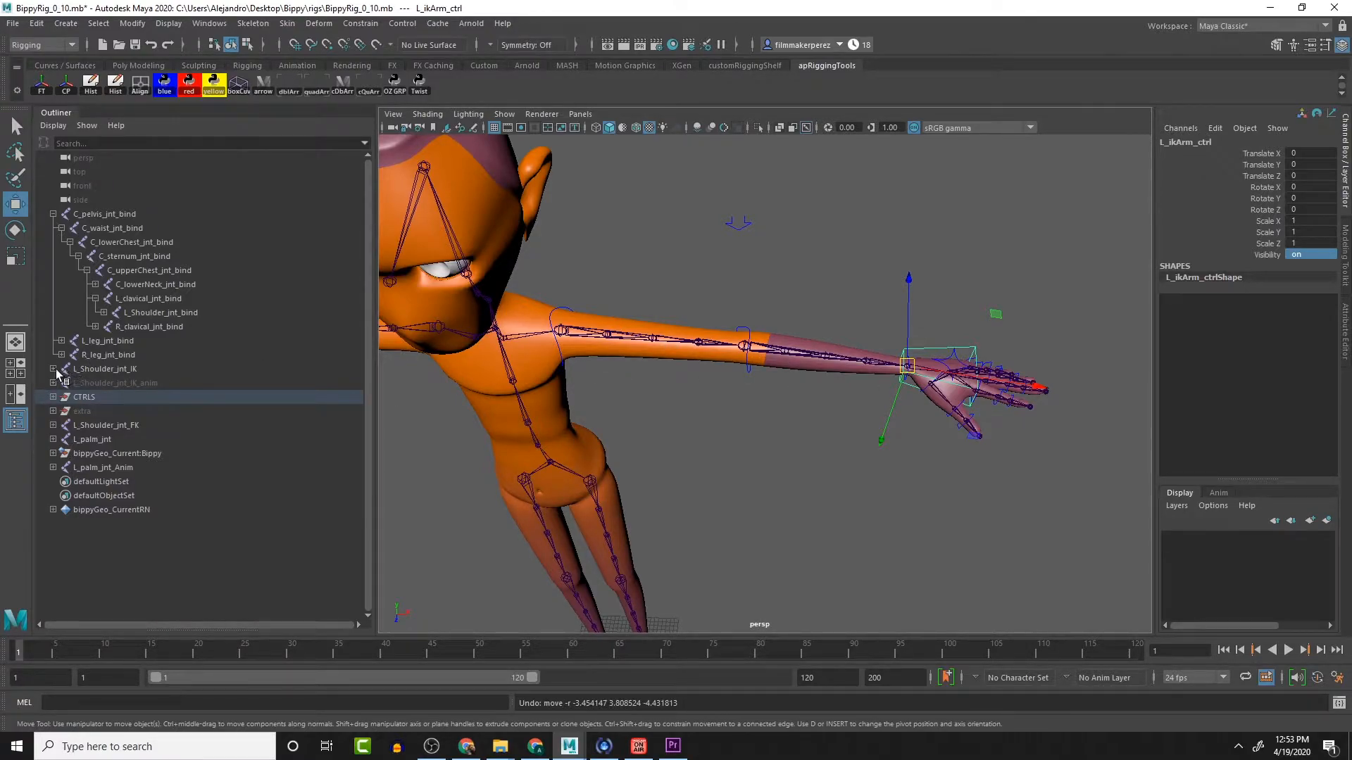
Step: Reorder L_Shoulder_jnt_FK so it sits directly below L_Shoulder_jnt_IK_anim and above the CTRLS group
click(98, 369)
click(107, 425)
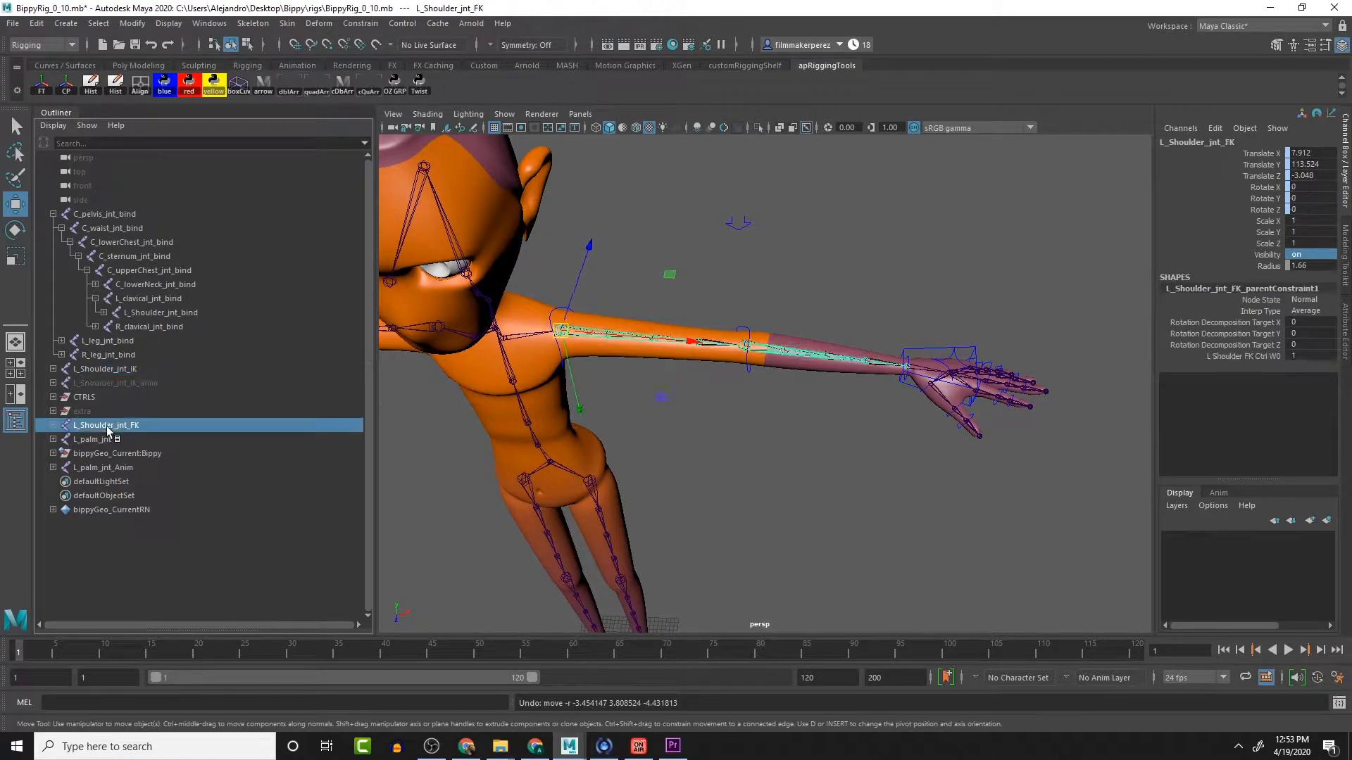
drag(107, 427, 105, 387)
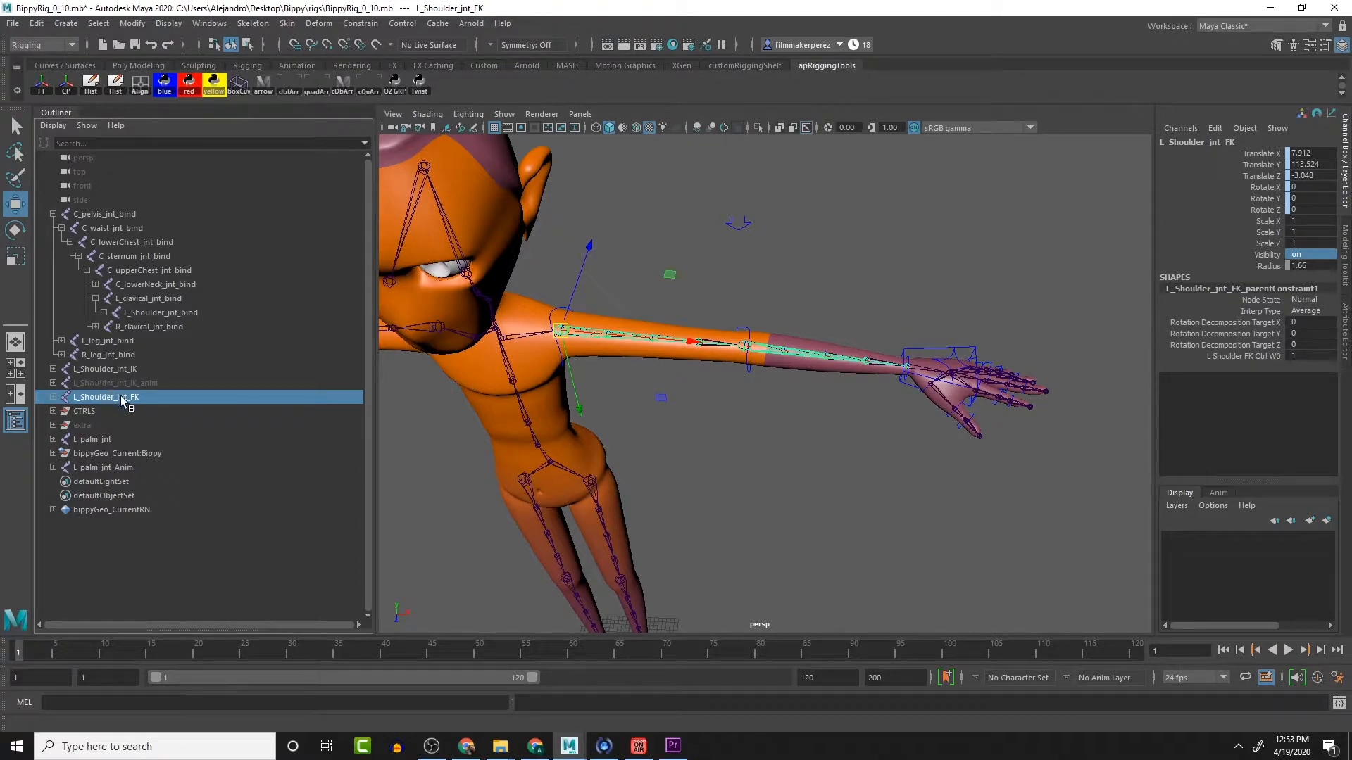
Step: Add a keyable float attribute named IK_FK_Blend to L_hand_ctrl, with minimum 0, a maximum limit and default 0
click(955, 366)
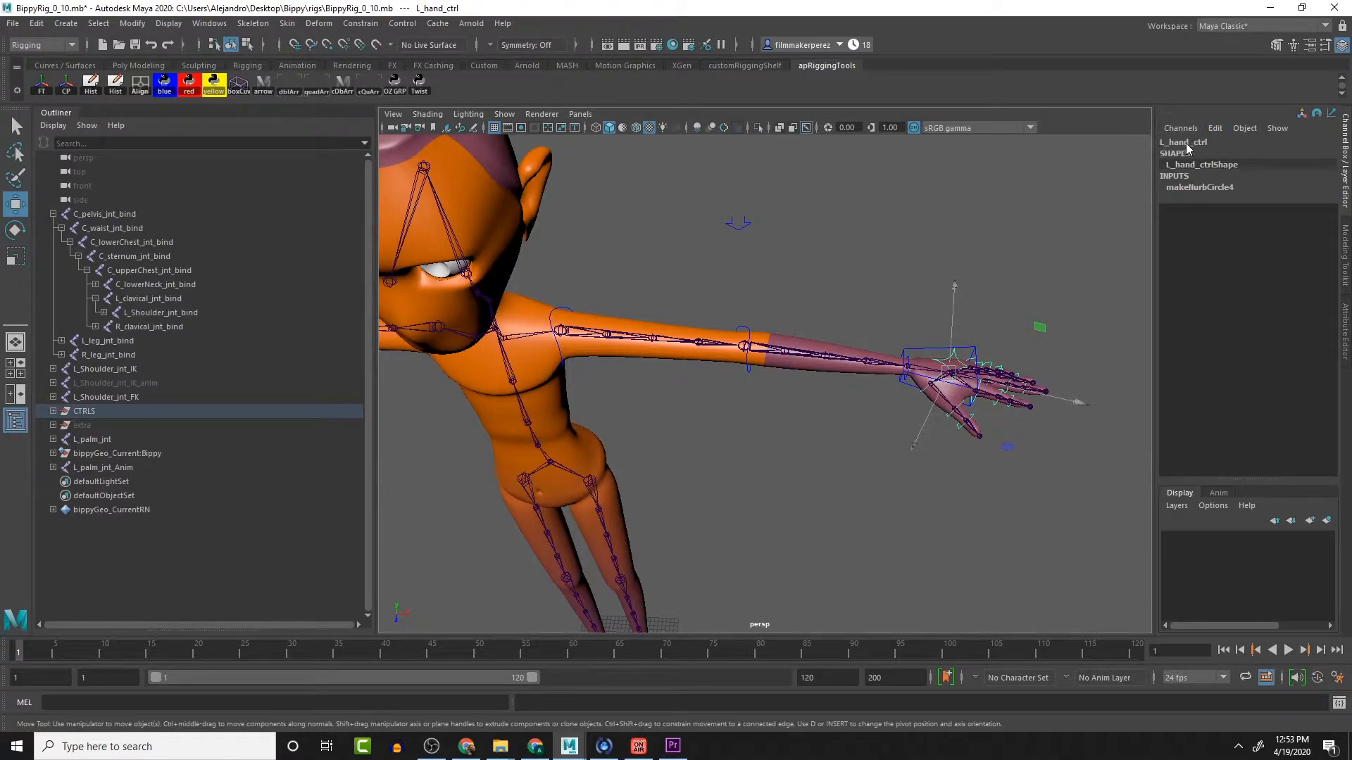
click(1215, 130)
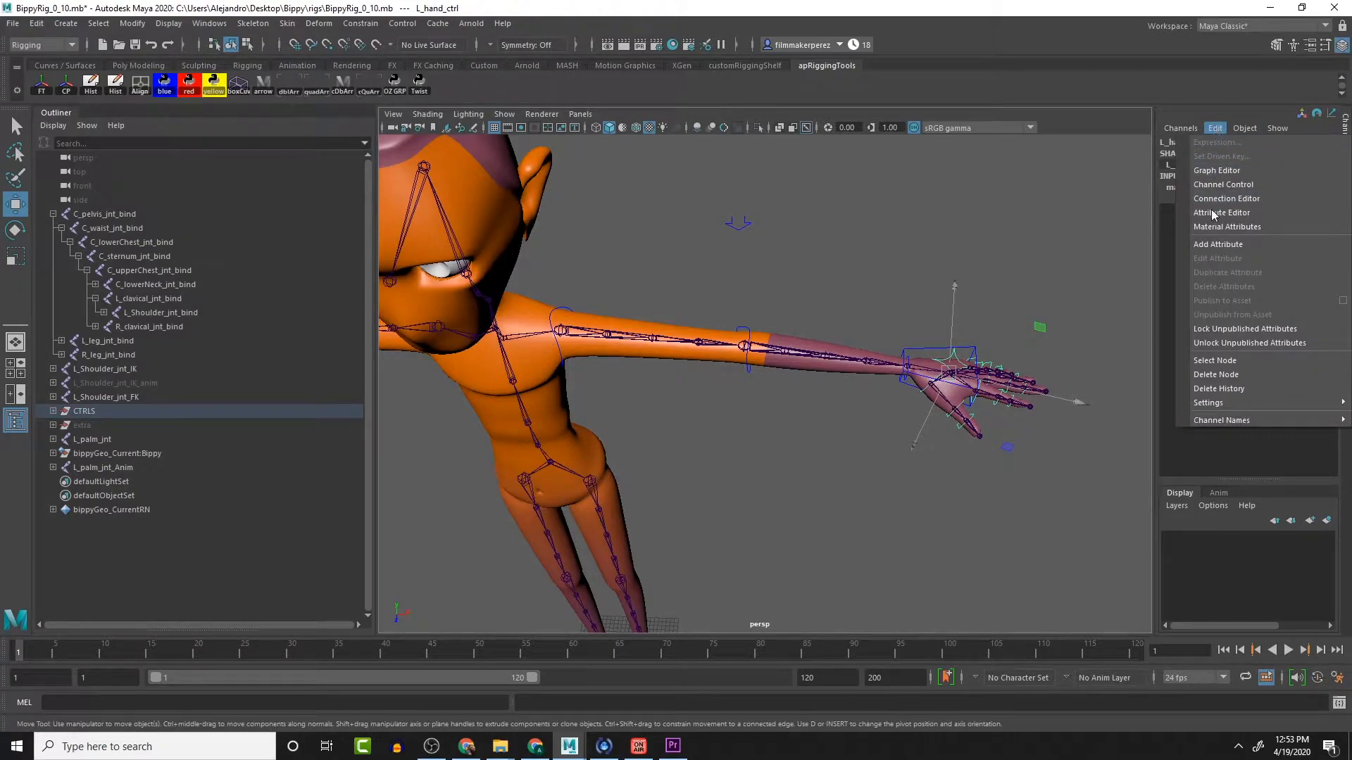
click(1218, 244)
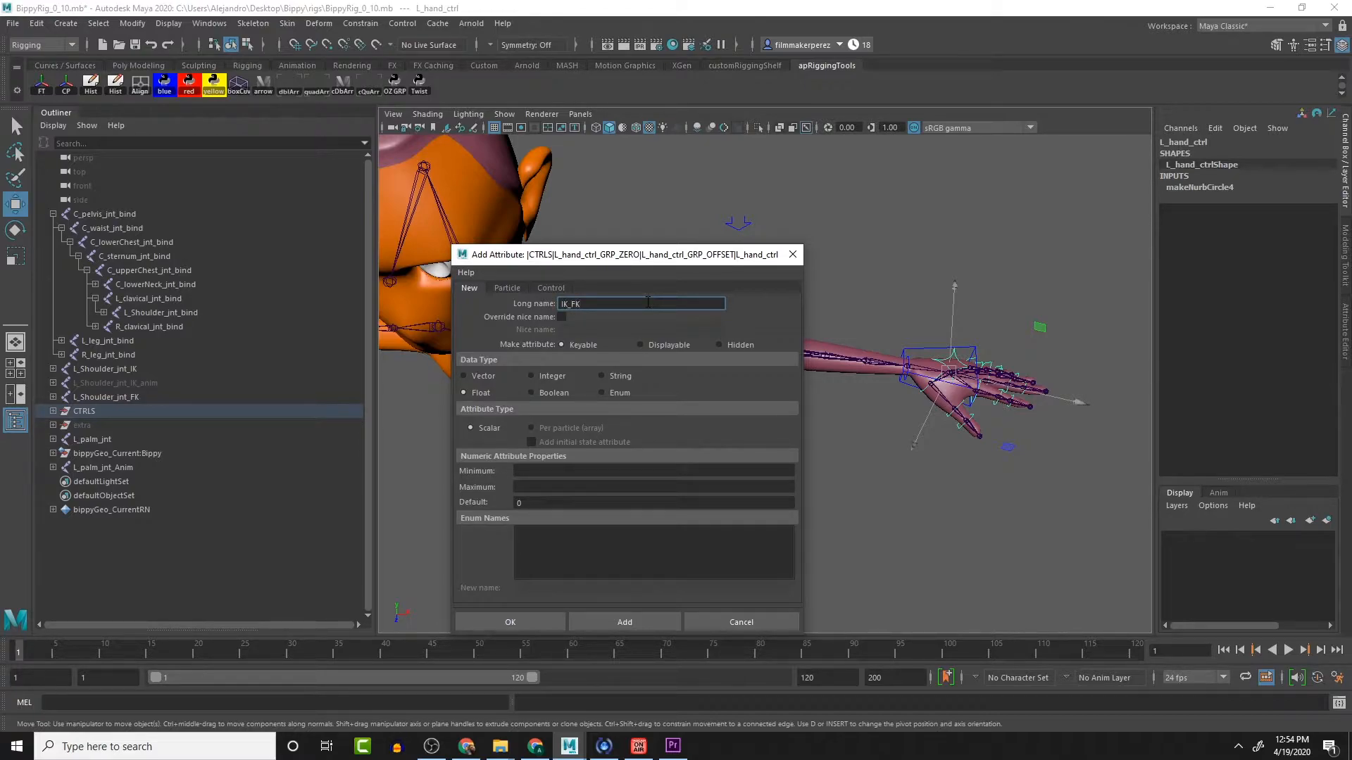
key(BackSpace)
key(BackSpace)
text(end)
click(546, 471)
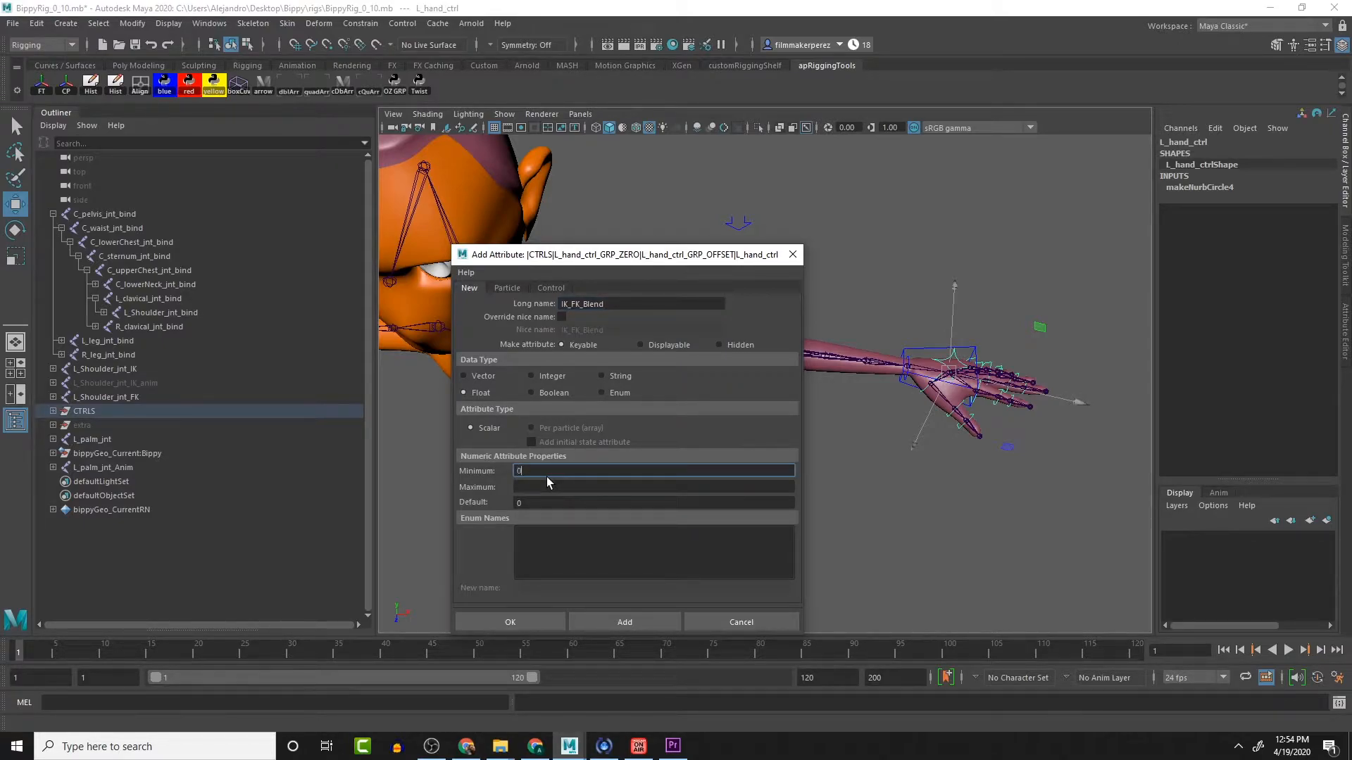
key(Tab)
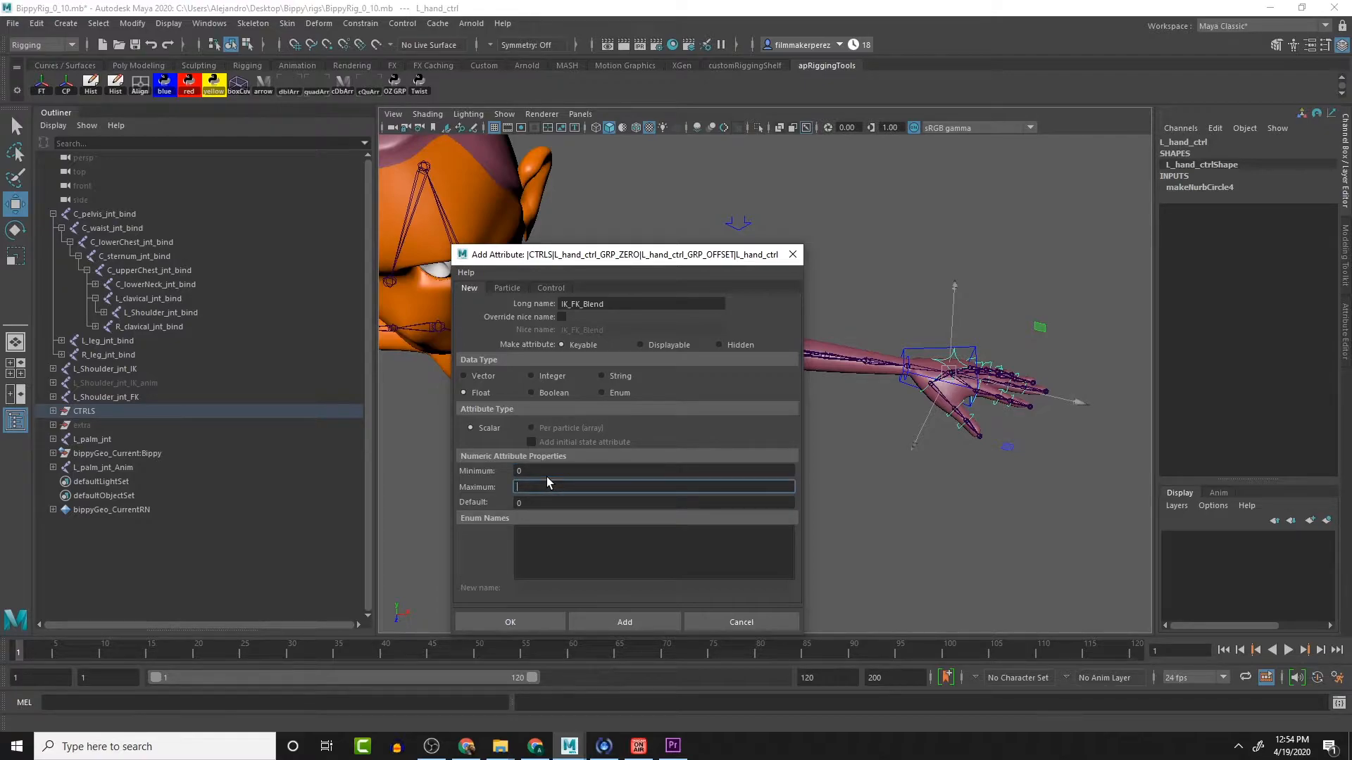
click(623, 623)
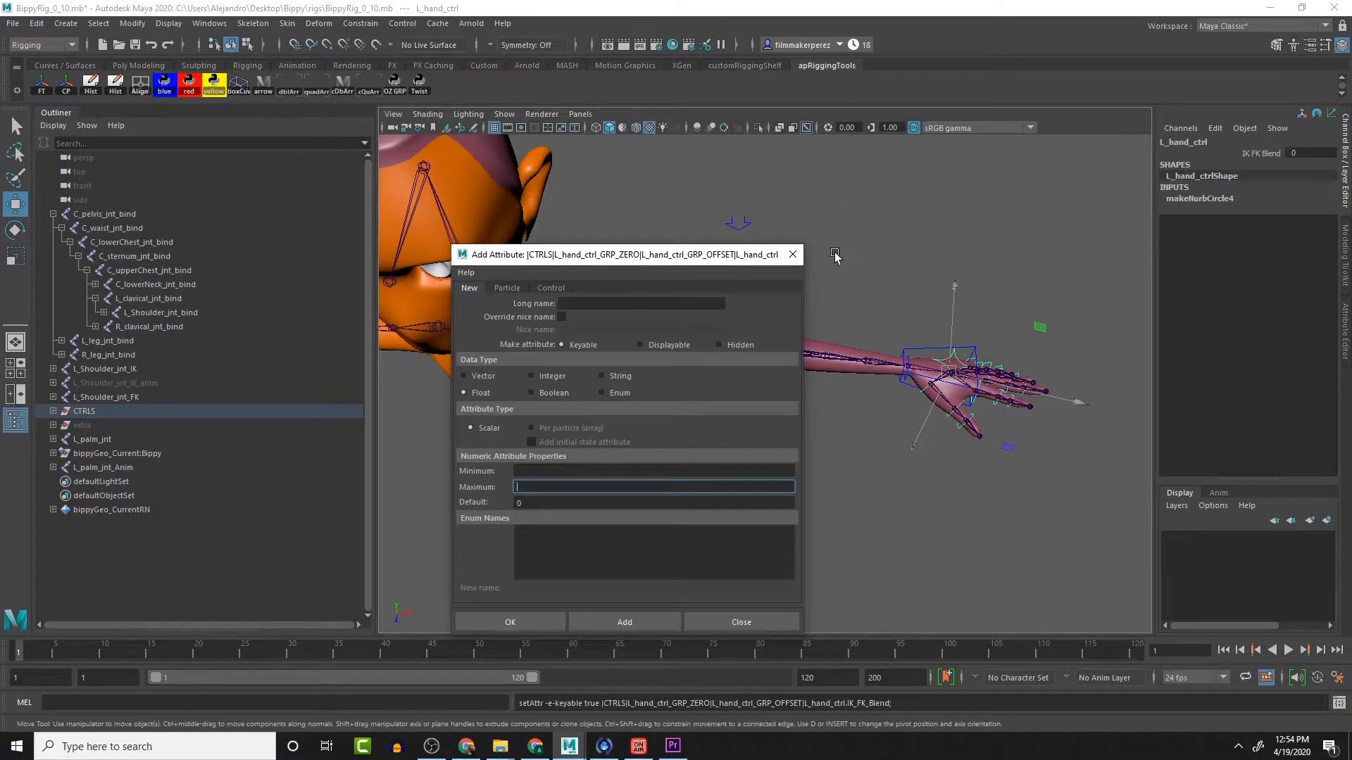
click(792, 254)
Step: Scrub the IK FK Blend attribute on L_hand_ctrl to test its range
click(1261, 153)
middle_drag(895, 162, 884, 197)
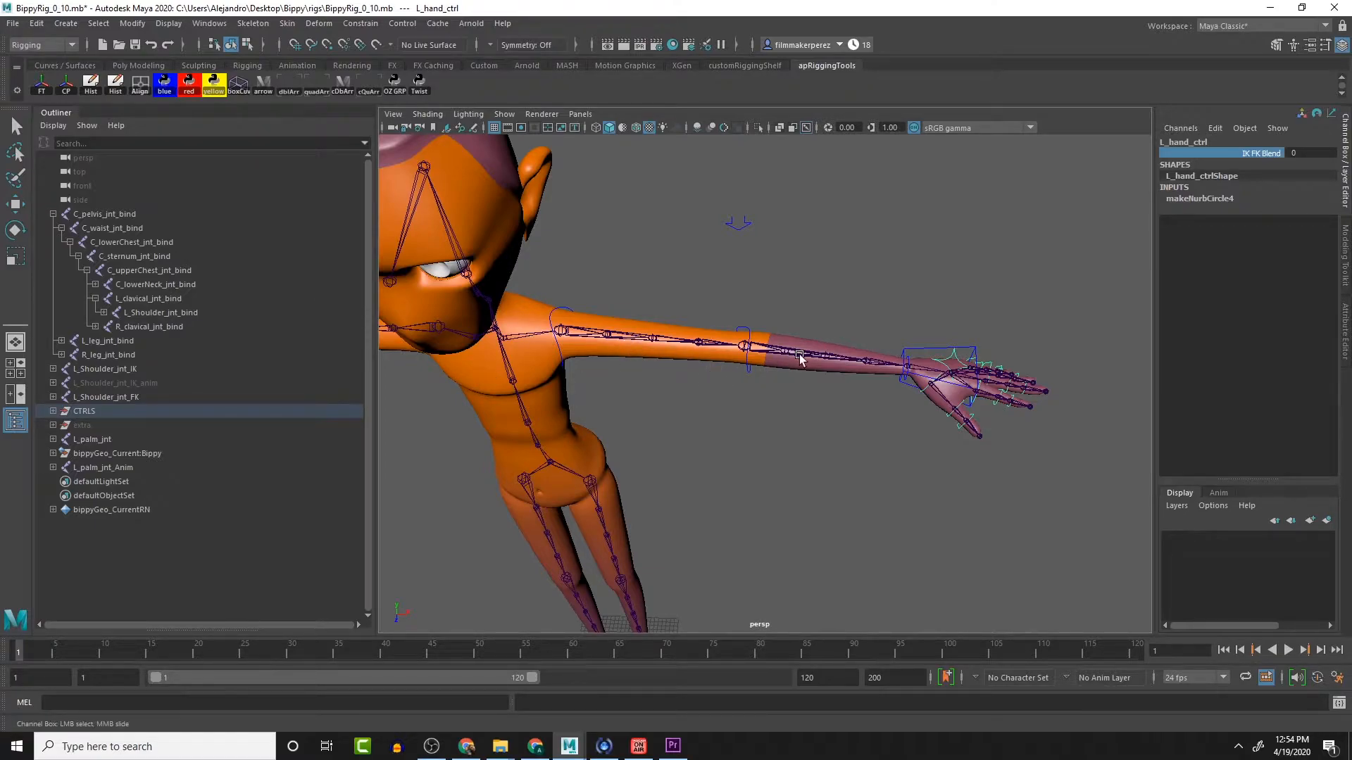
scroll(683, 407, up, 5)
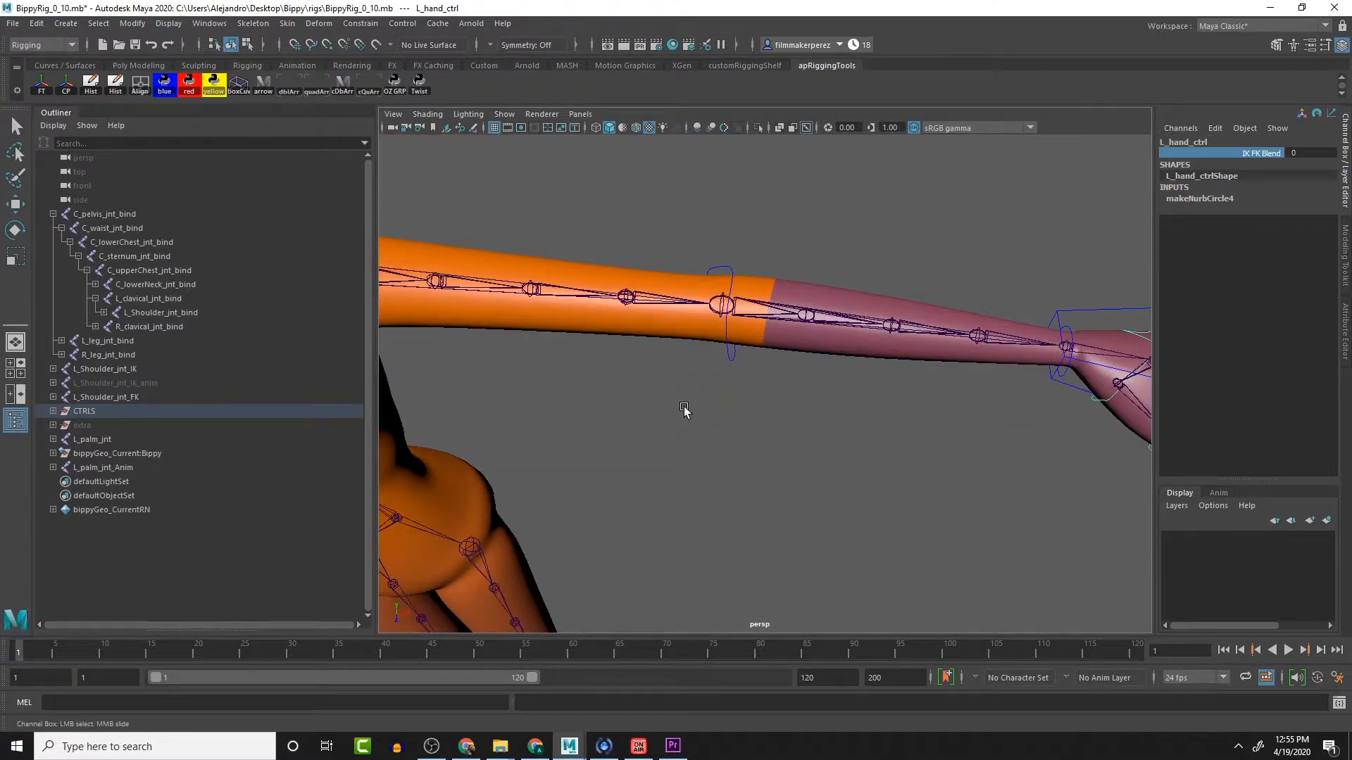
mouse_move(683, 407)
alt+middle_down()
mouse_move(784, 433)
mouse_move(670, 405)
alt+middle_up()
scroll(670, 407, down, 10)
alt+drag(637, 400, 672, 404)
scroll(672, 405, up, 3)
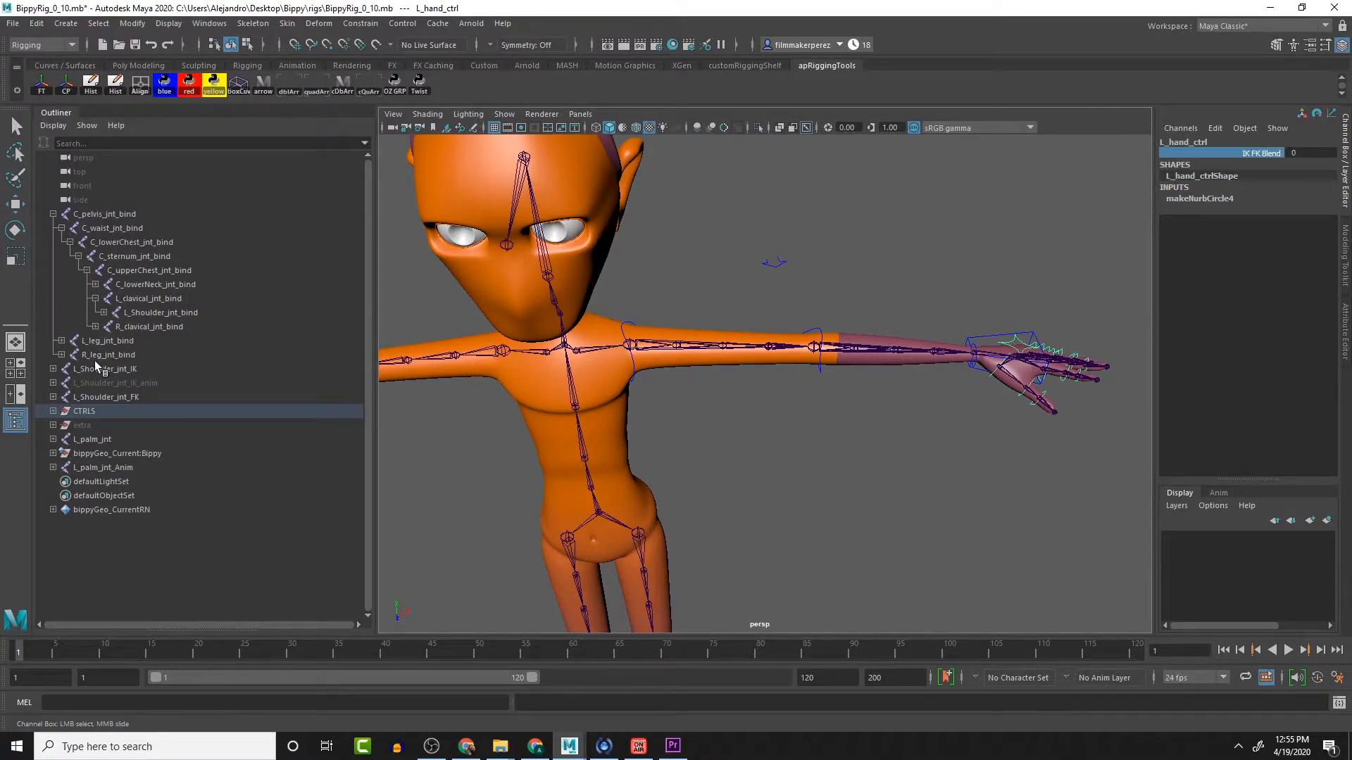
Step: Parent-constrain L_Shoulder_jnt_bind to both L_Shoulder_jnt_IK and L_Shoulder_jnt_FK, with maintain offset on and all translate and rotate axes
click(112, 369)
key(w)
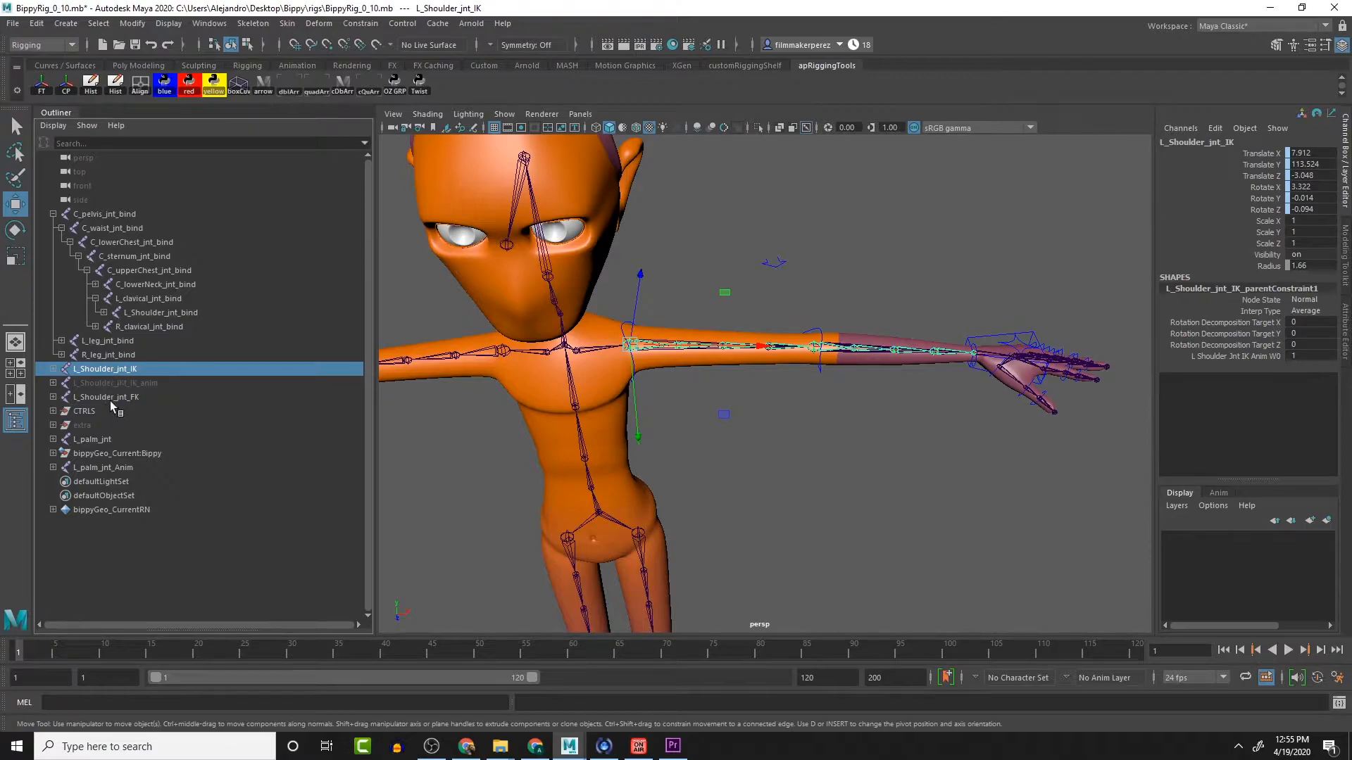
click(111, 399)
ctrl+click(119, 399)
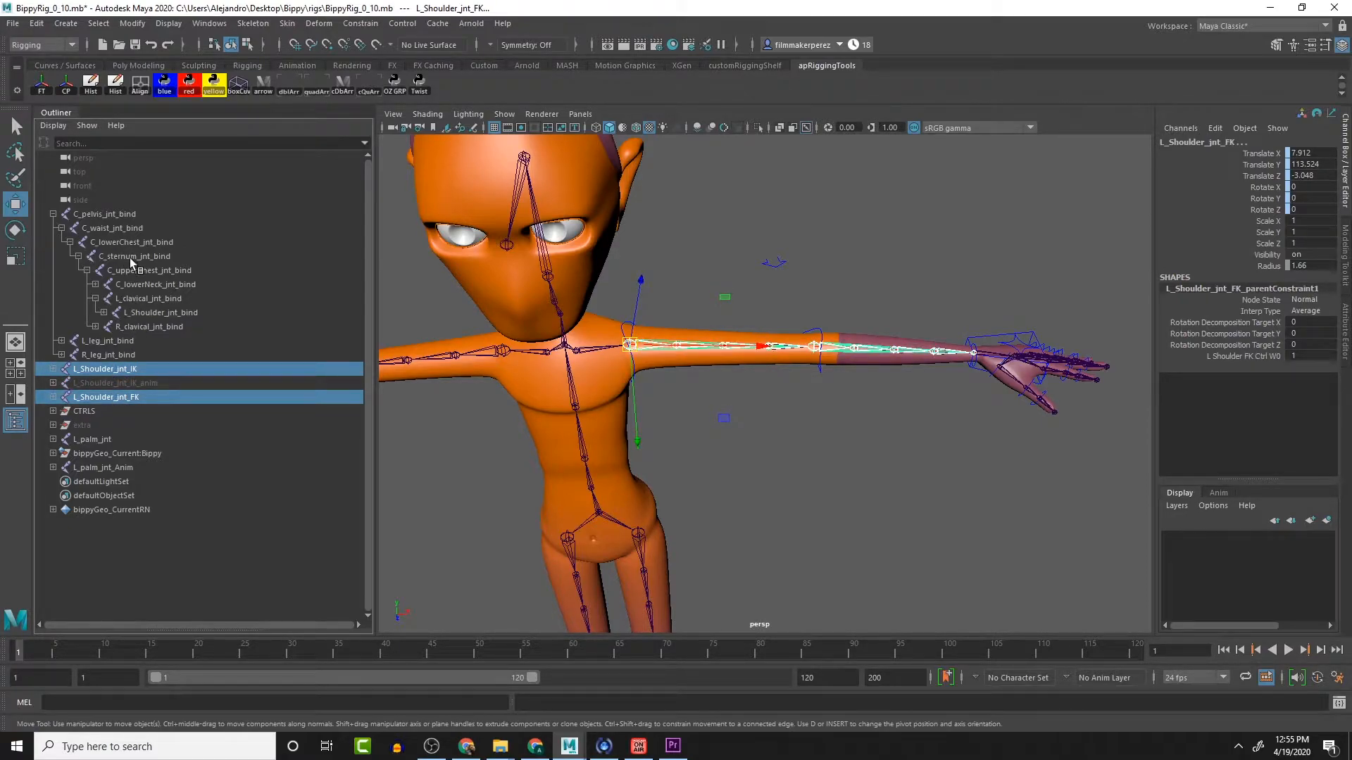
ctrl+click(151, 313)
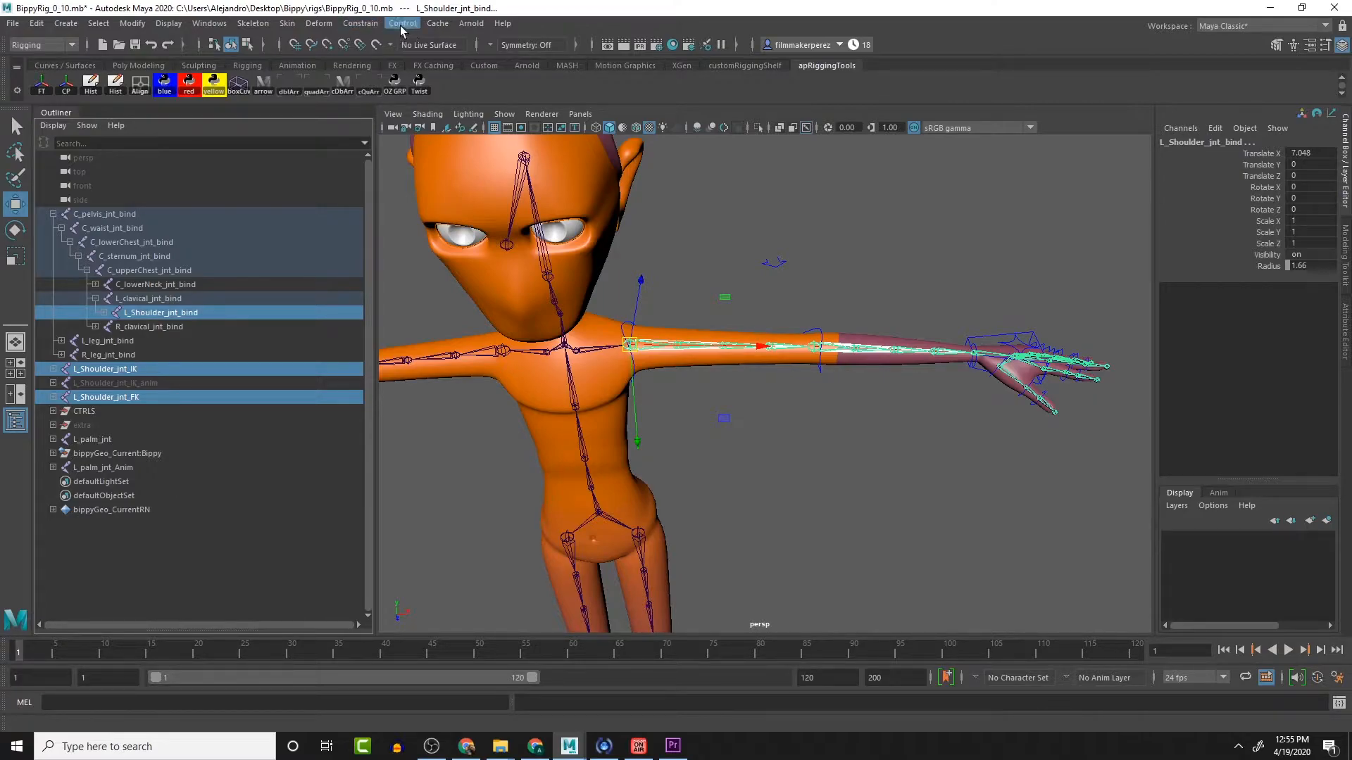
click(368, 24)
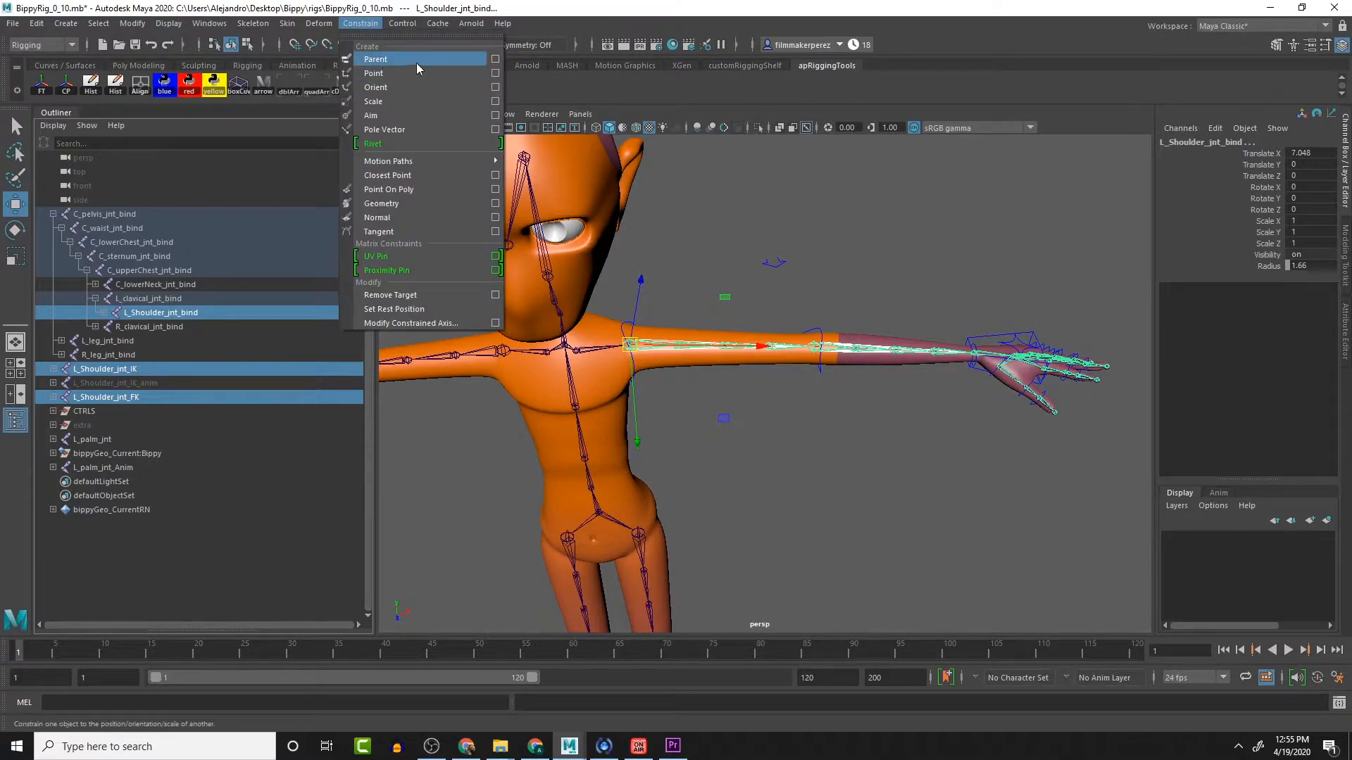
click(495, 59)
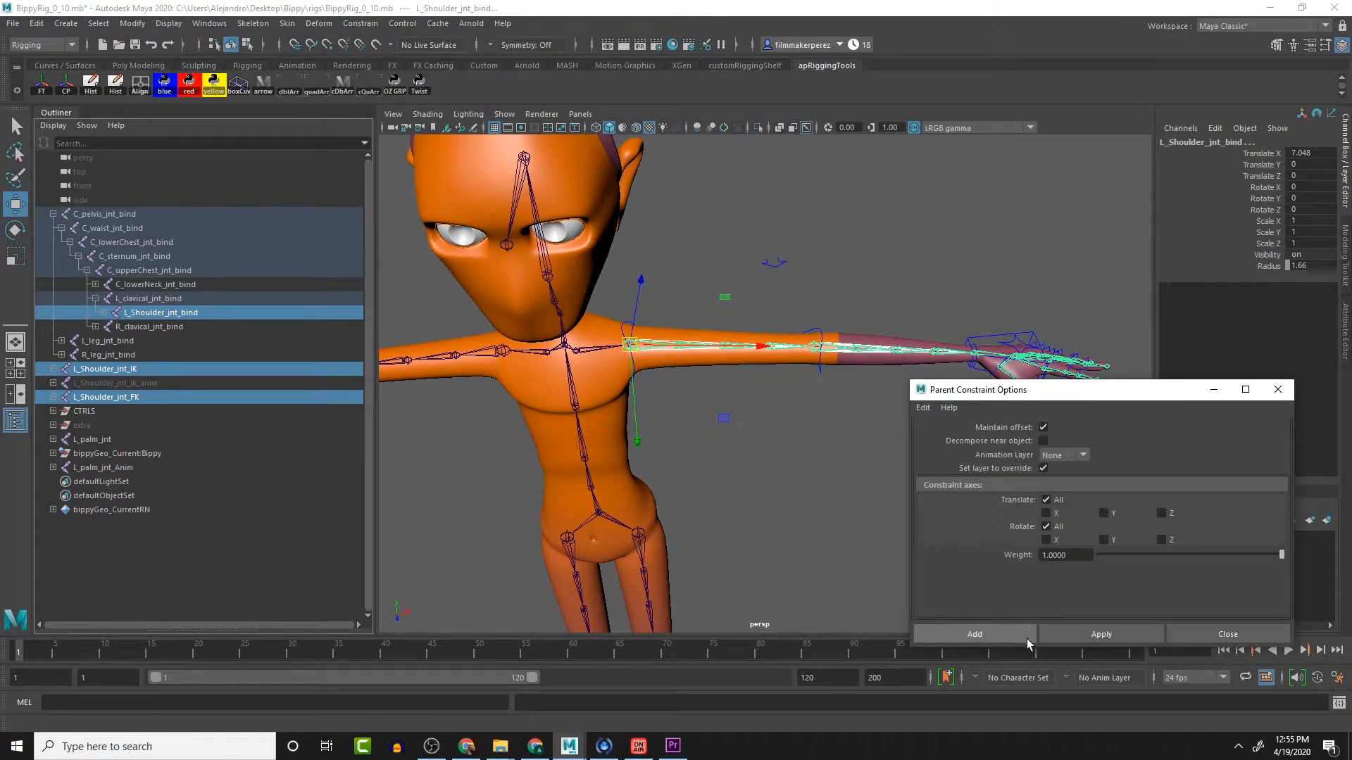
click(1080, 632)
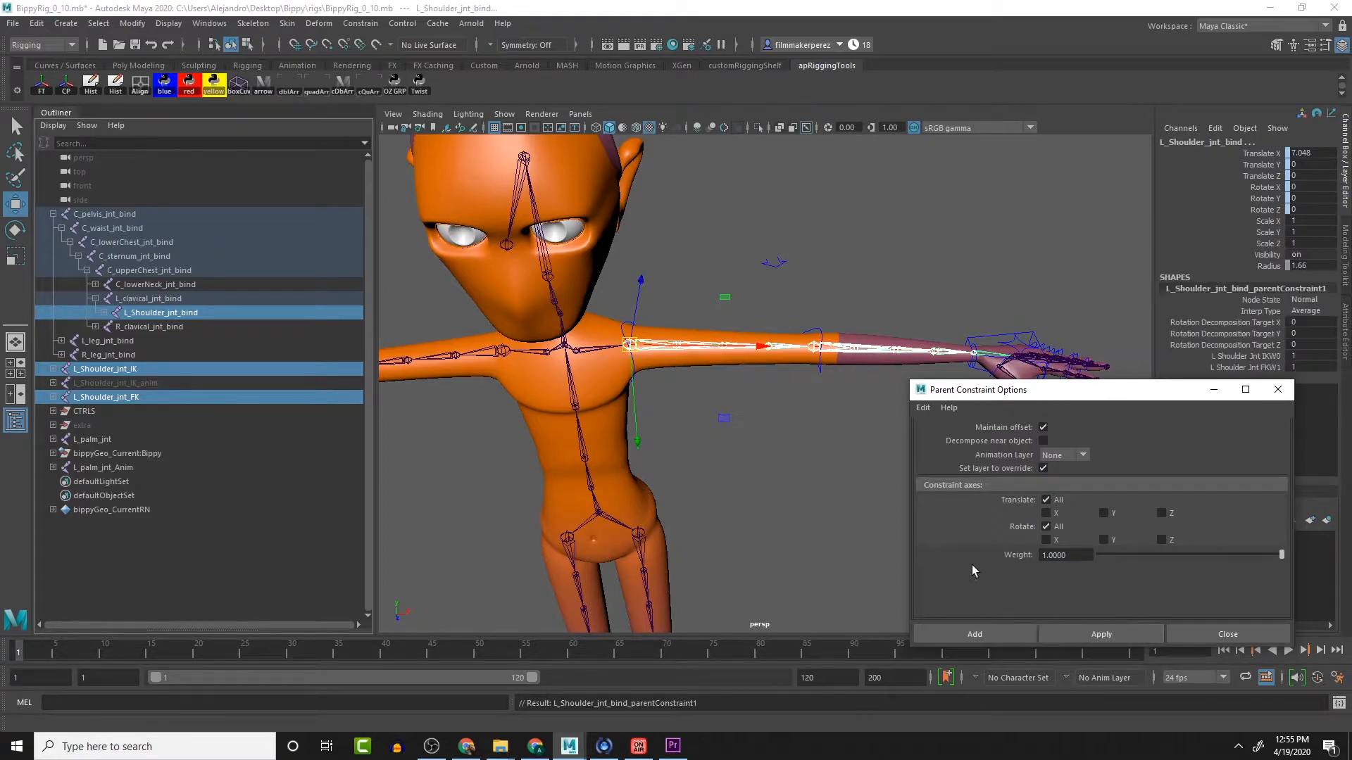
Step: Test the shoulder constraint by moving L_ikArm_ctrl and rotating the FK shoulder control, undo both, and close the constraint options
click(986, 345)
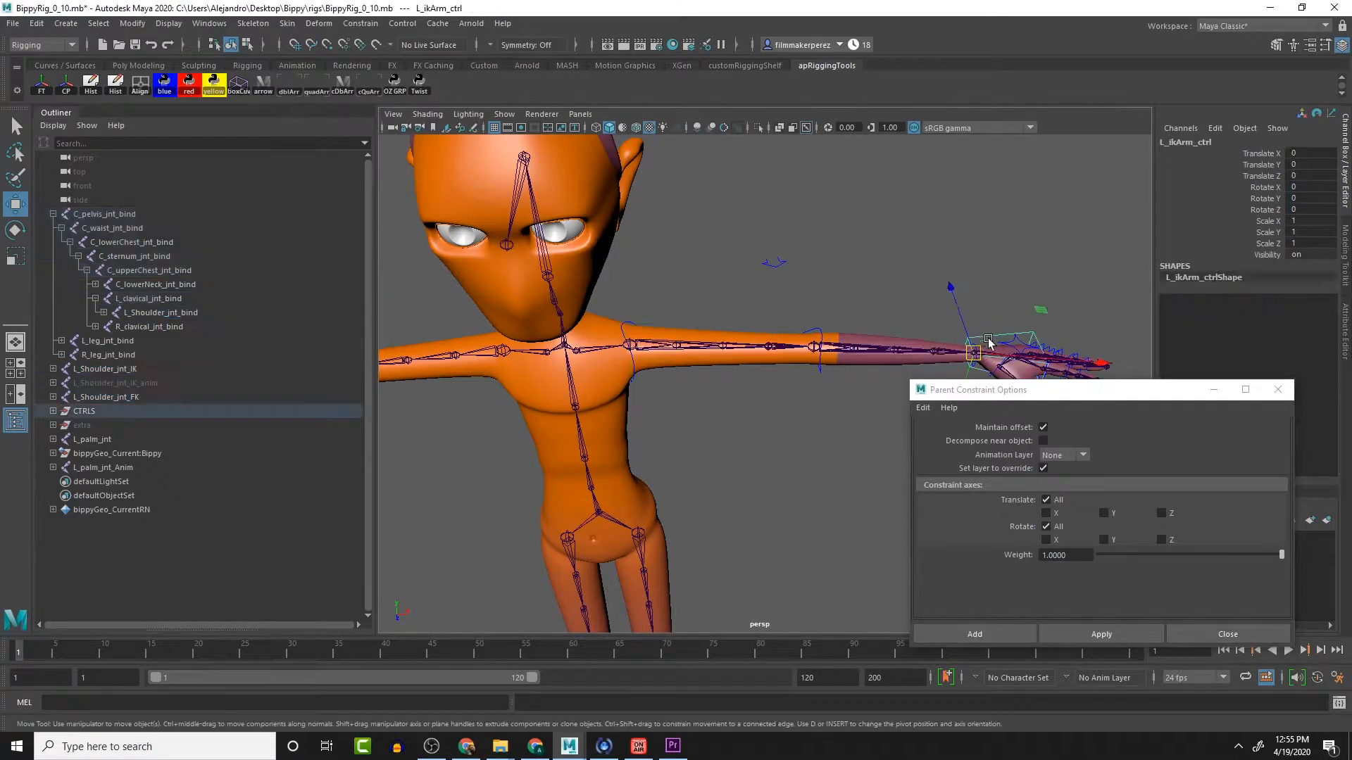
alt+drag(907, 356, 766, 347)
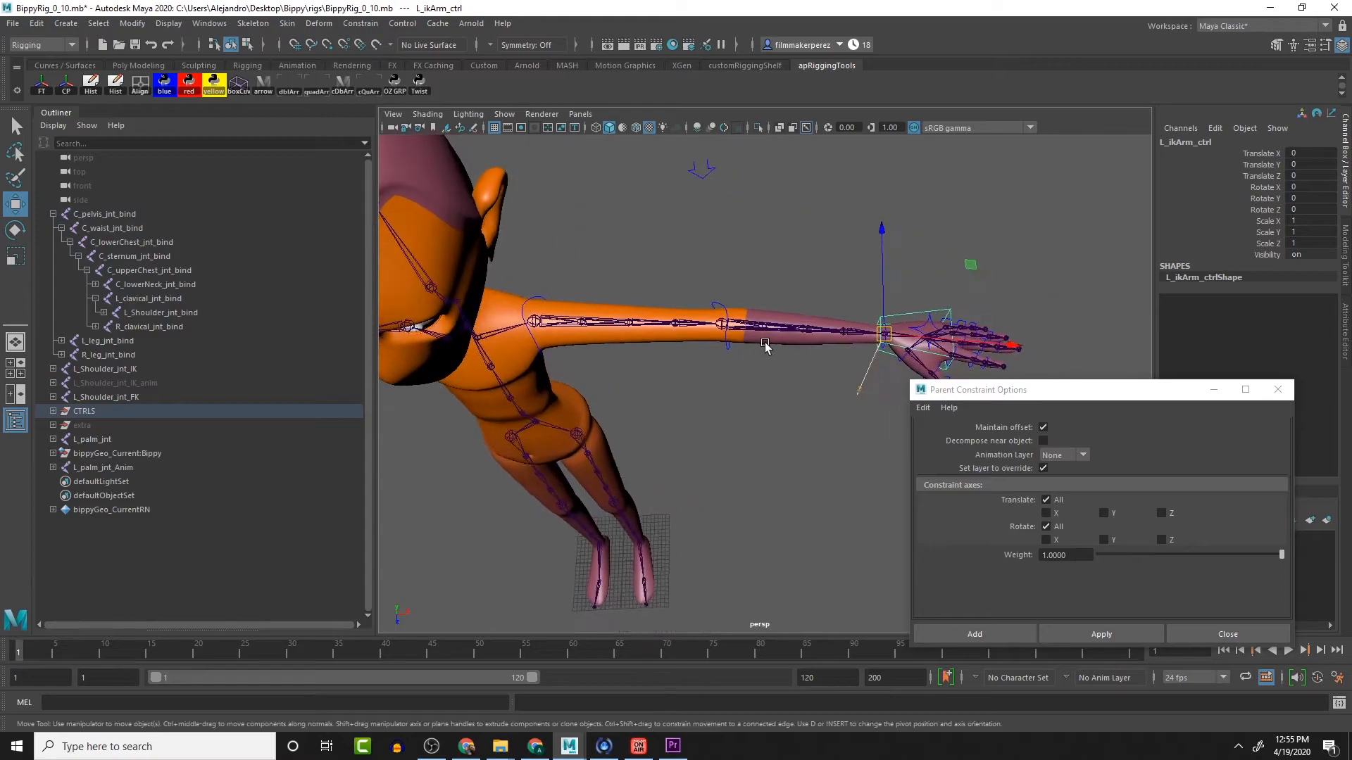
drag(887, 334, 809, 207)
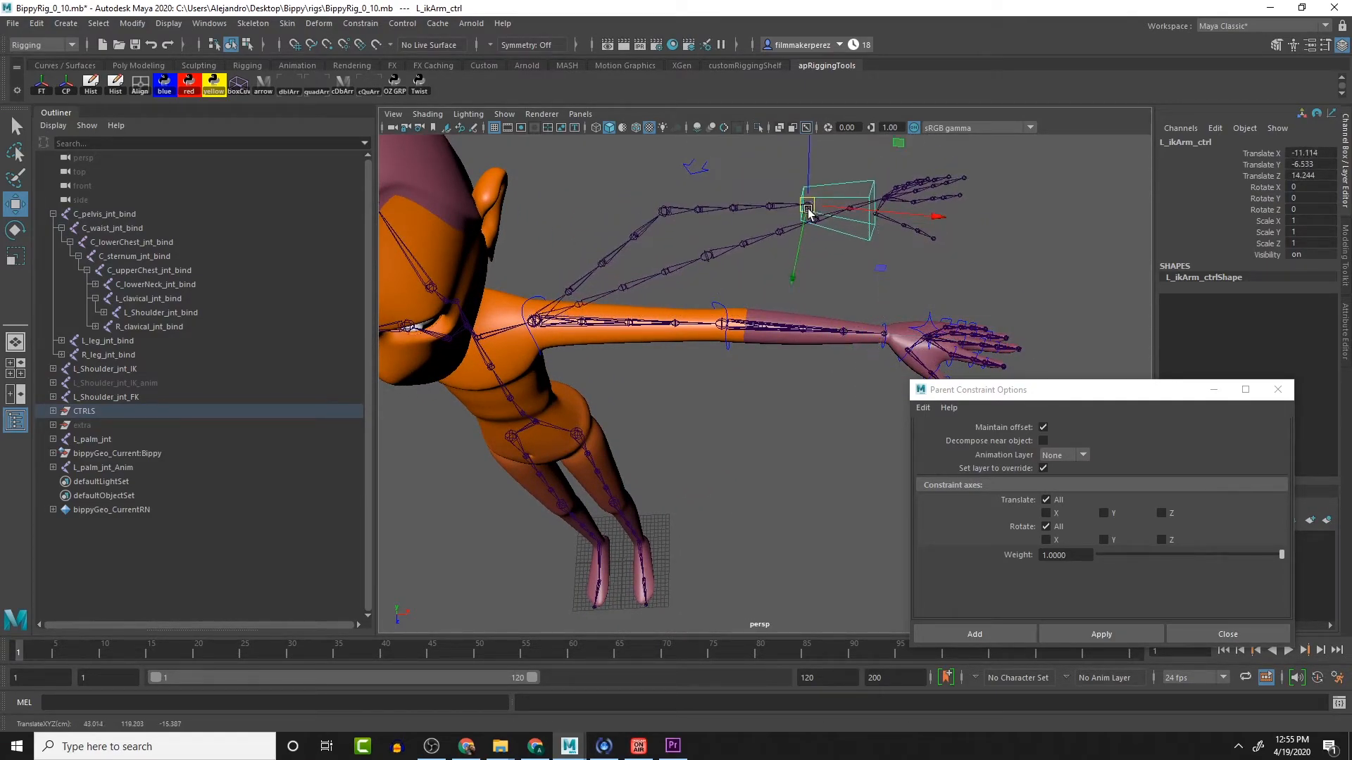
click(538, 344)
key(e)
drag(643, 380, 612, 343)
key(ctrl+z)
key(ctrl+z)
key(ctrl+z)
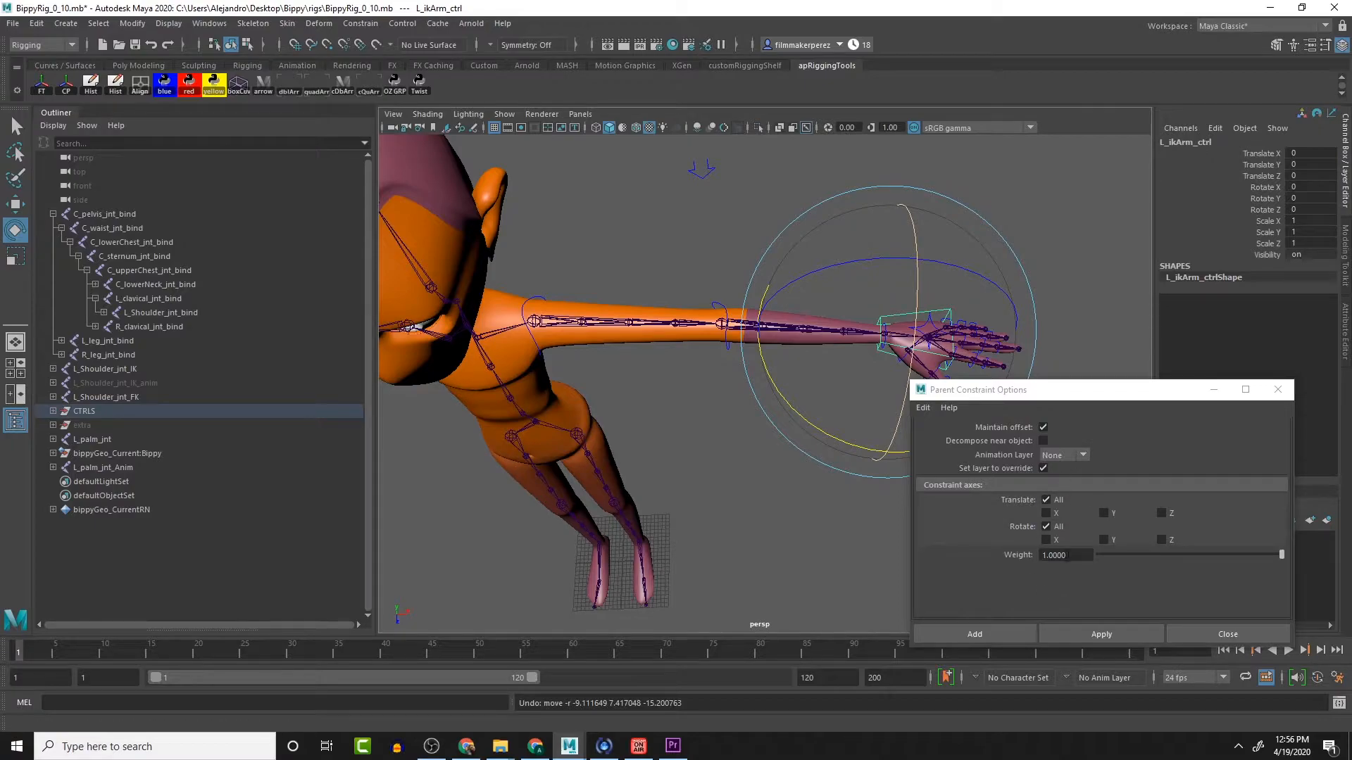
click(1279, 390)
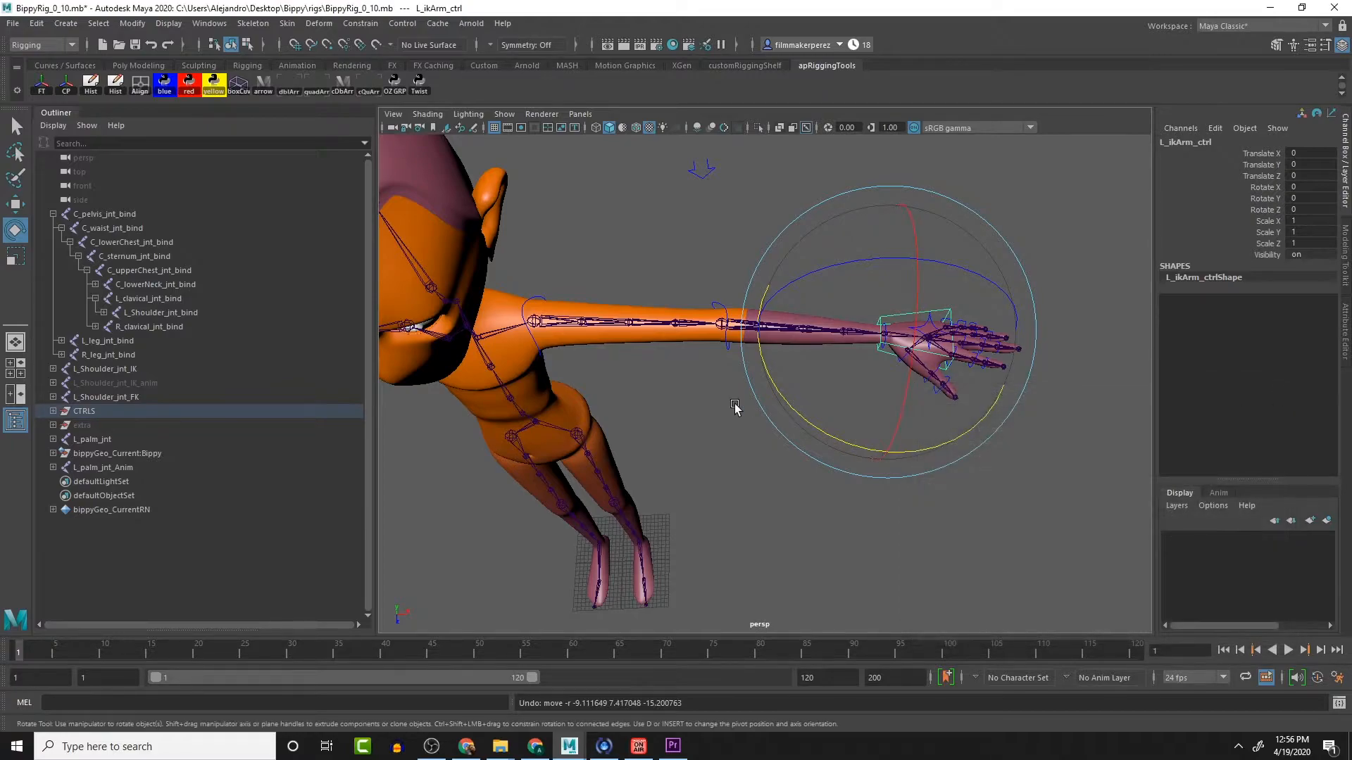
Step: Try parent-constraining L_Shoulder_twist01_jnt_bind to L_Shoulder_twist01_jnt_IK and L_elbow_jnt_FK, with maintain offset on
click(102, 313)
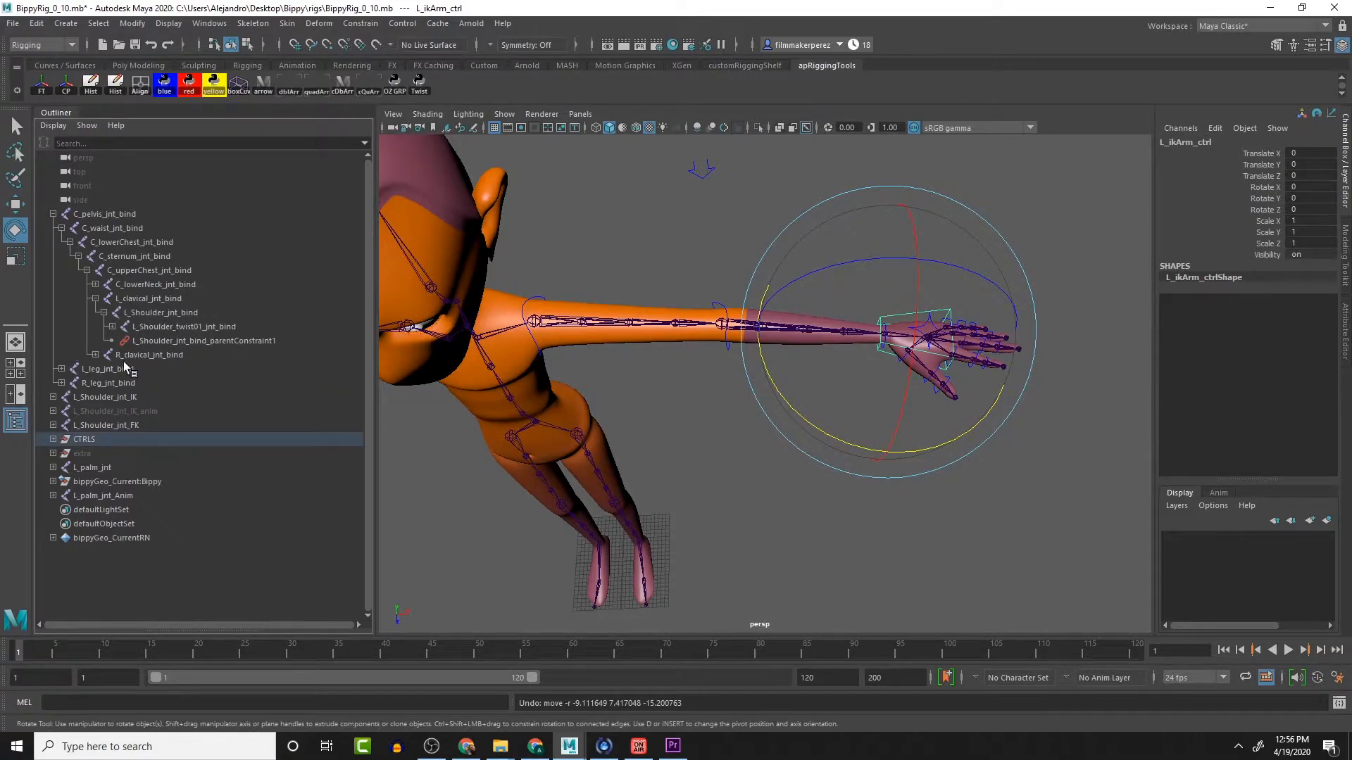
click(55, 397)
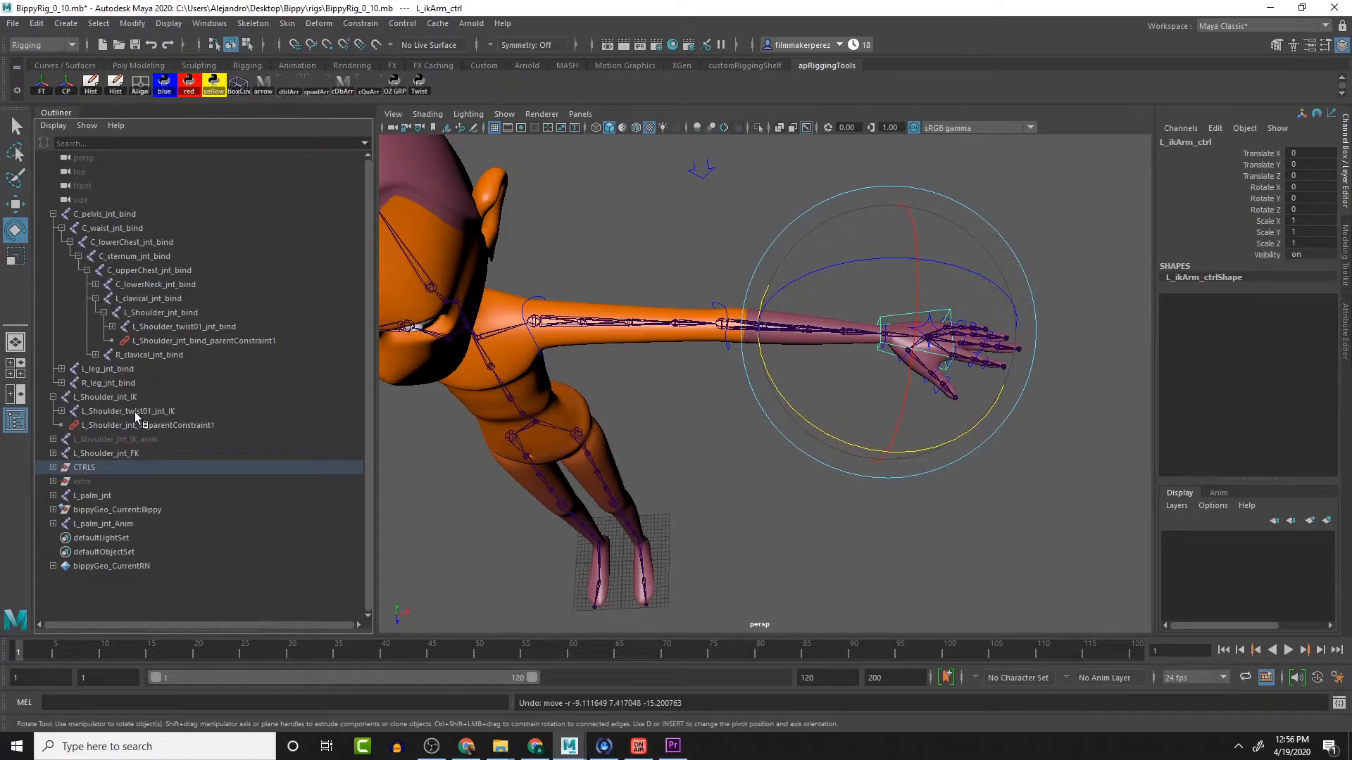
click(53, 453)
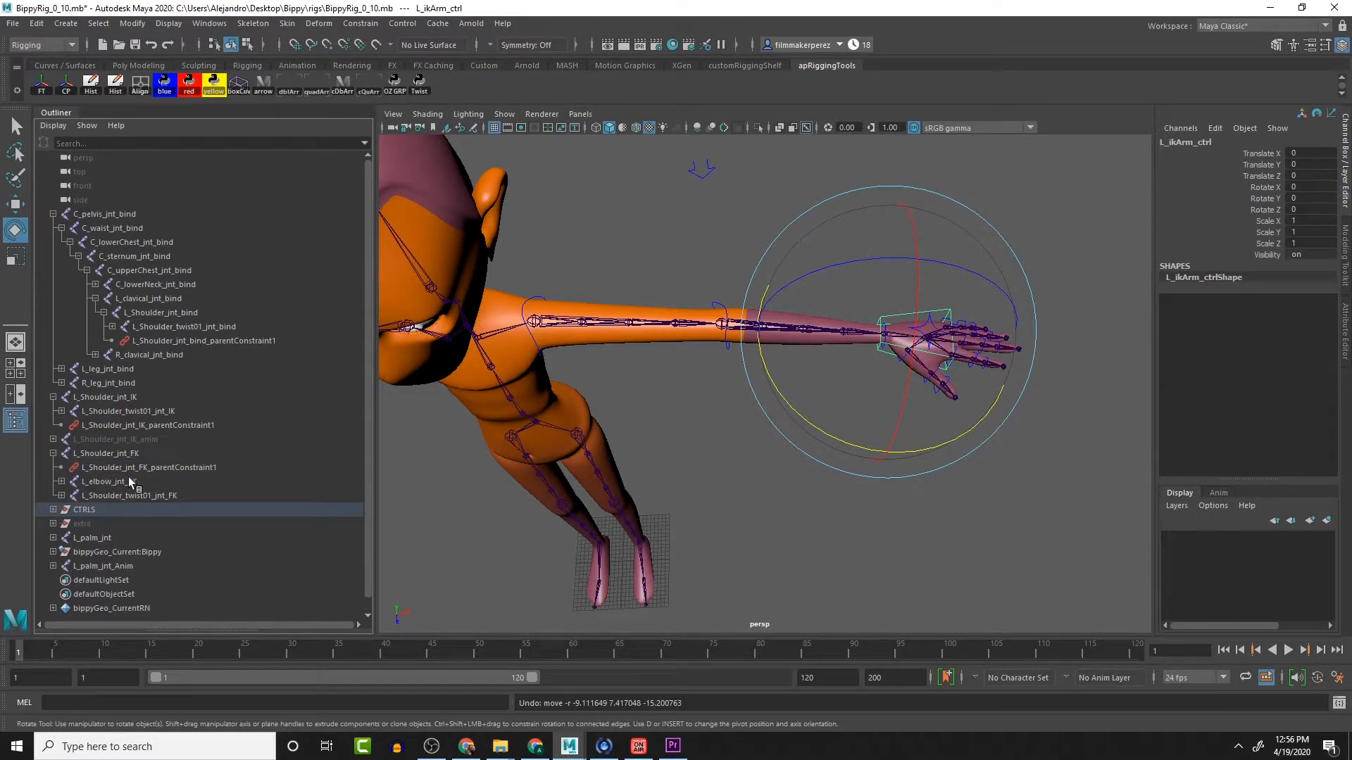
click(130, 412)
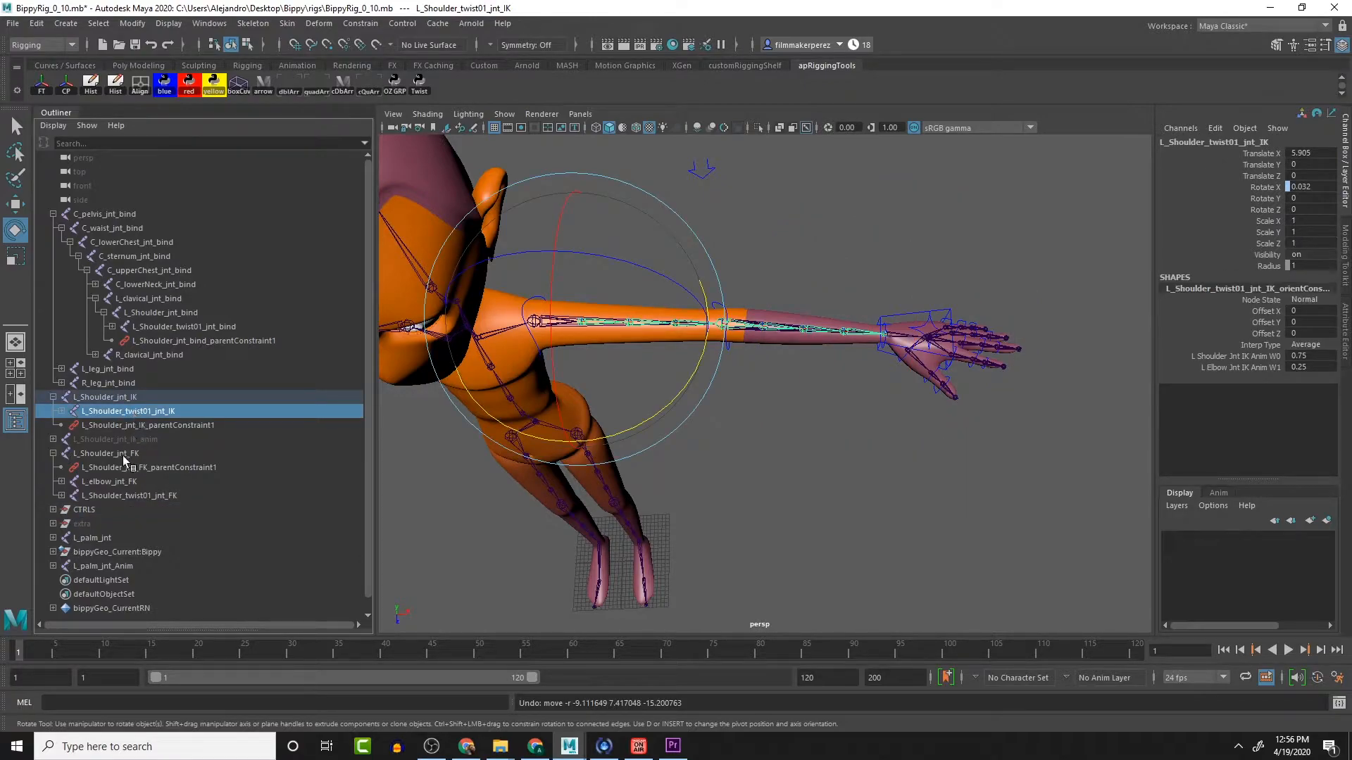
ctrl+click(124, 483)
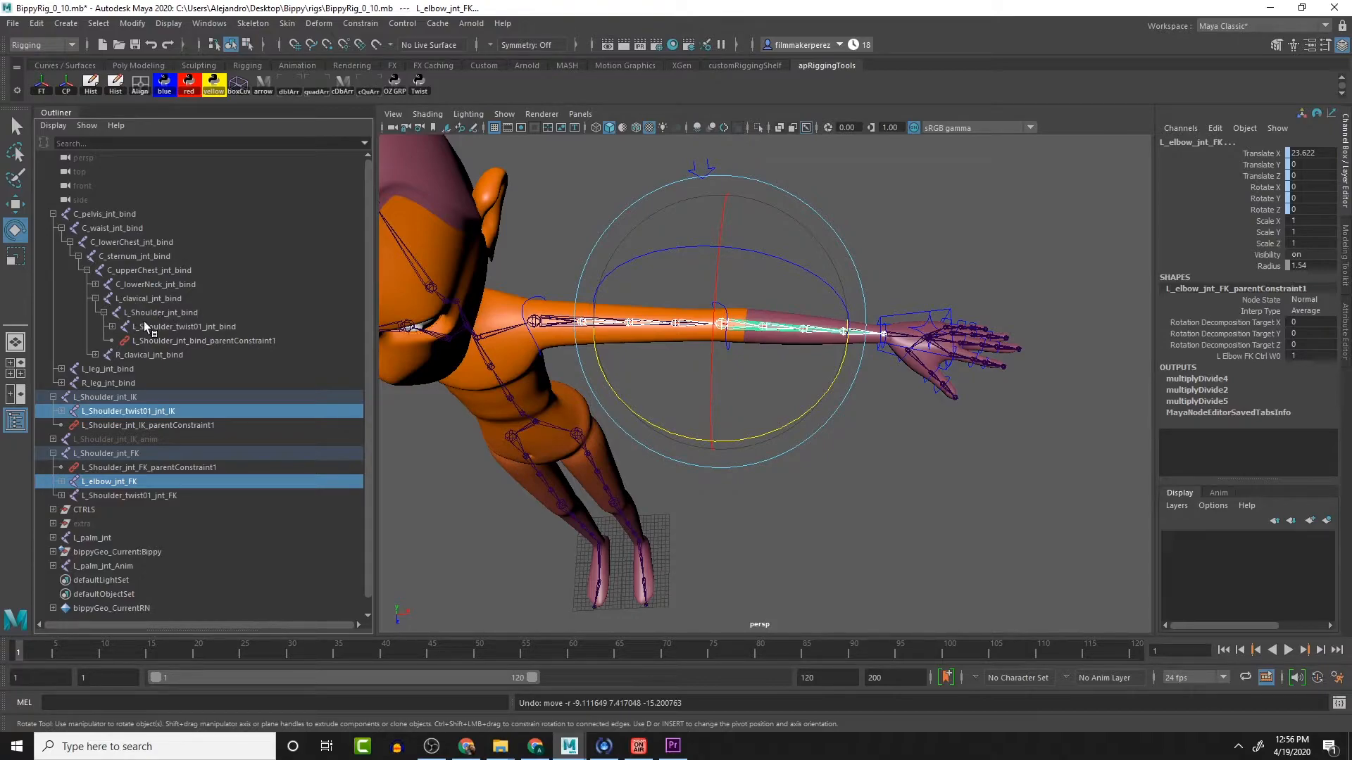
ctrl+click(174, 327)
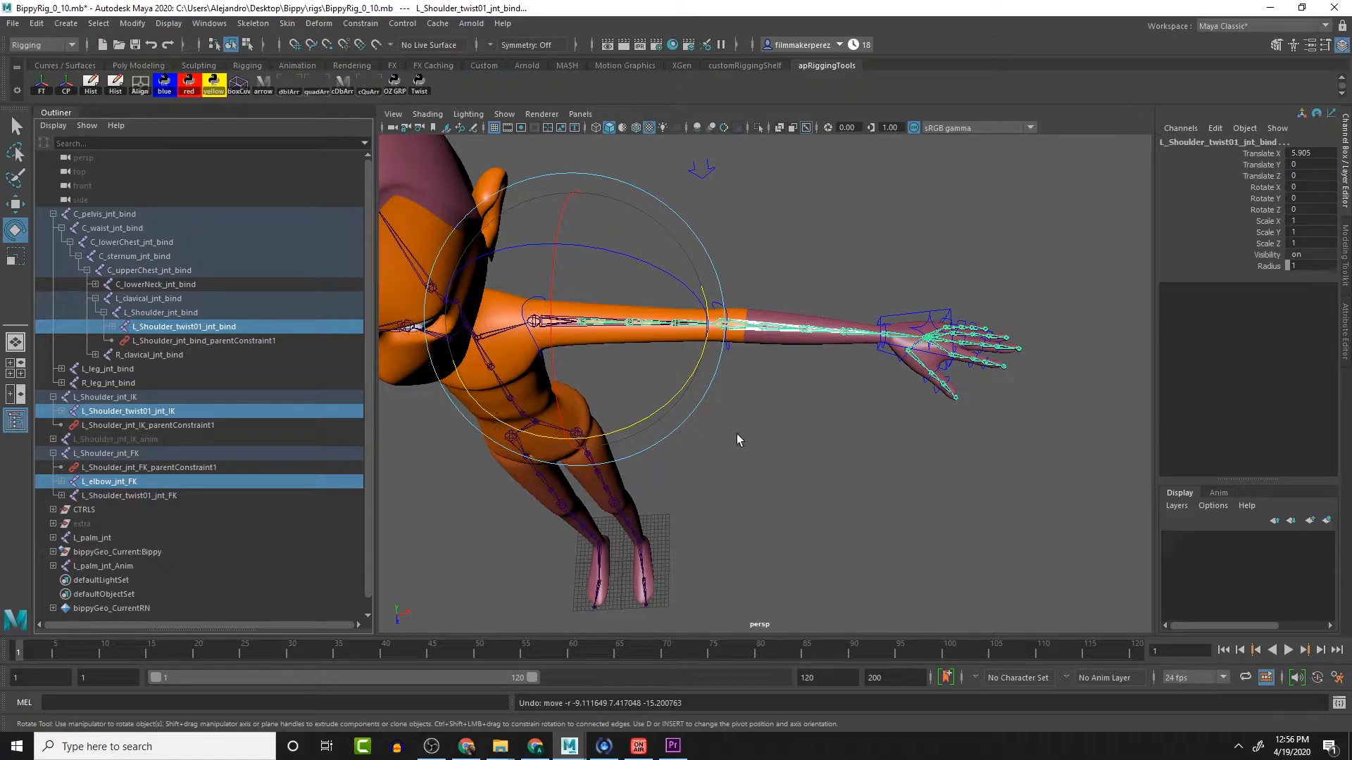
click(360, 23)
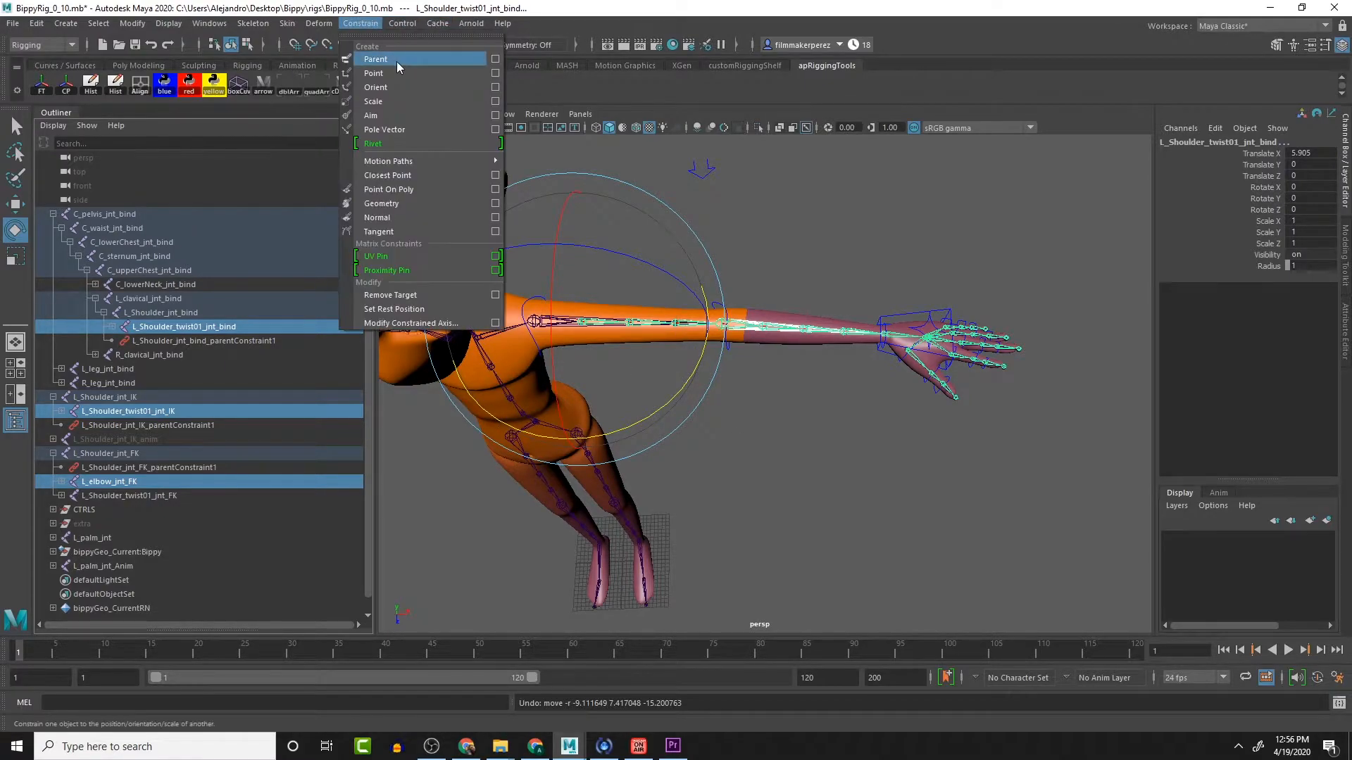
click(496, 59)
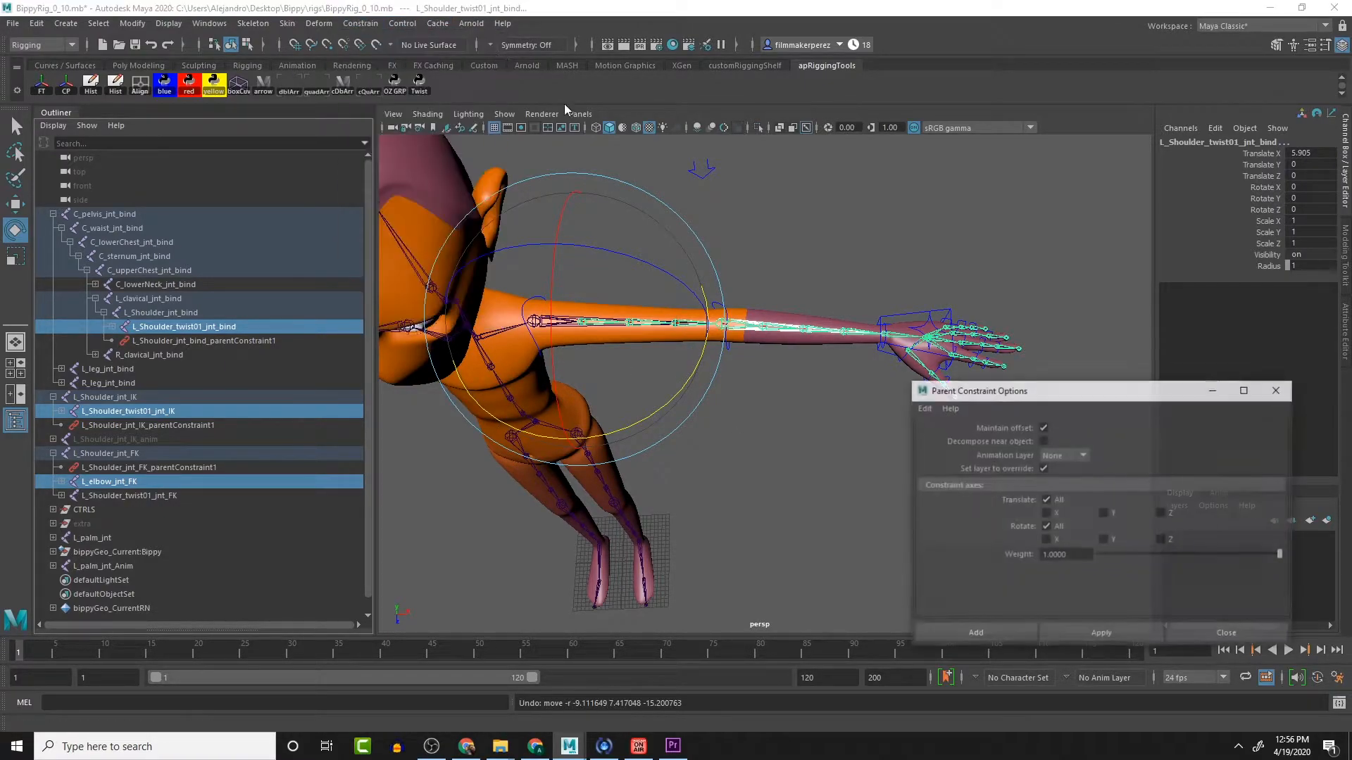
drag(1019, 396, 1054, 355)
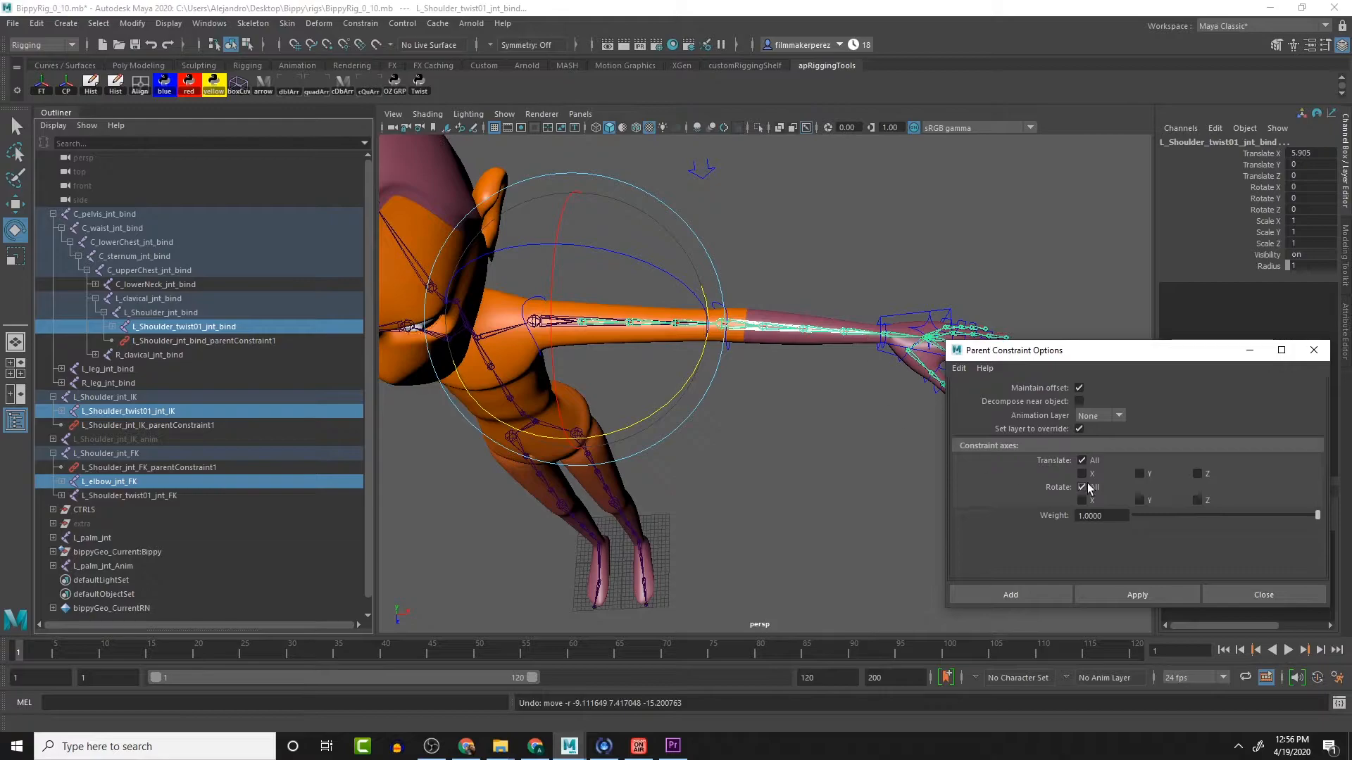
click(1151, 596)
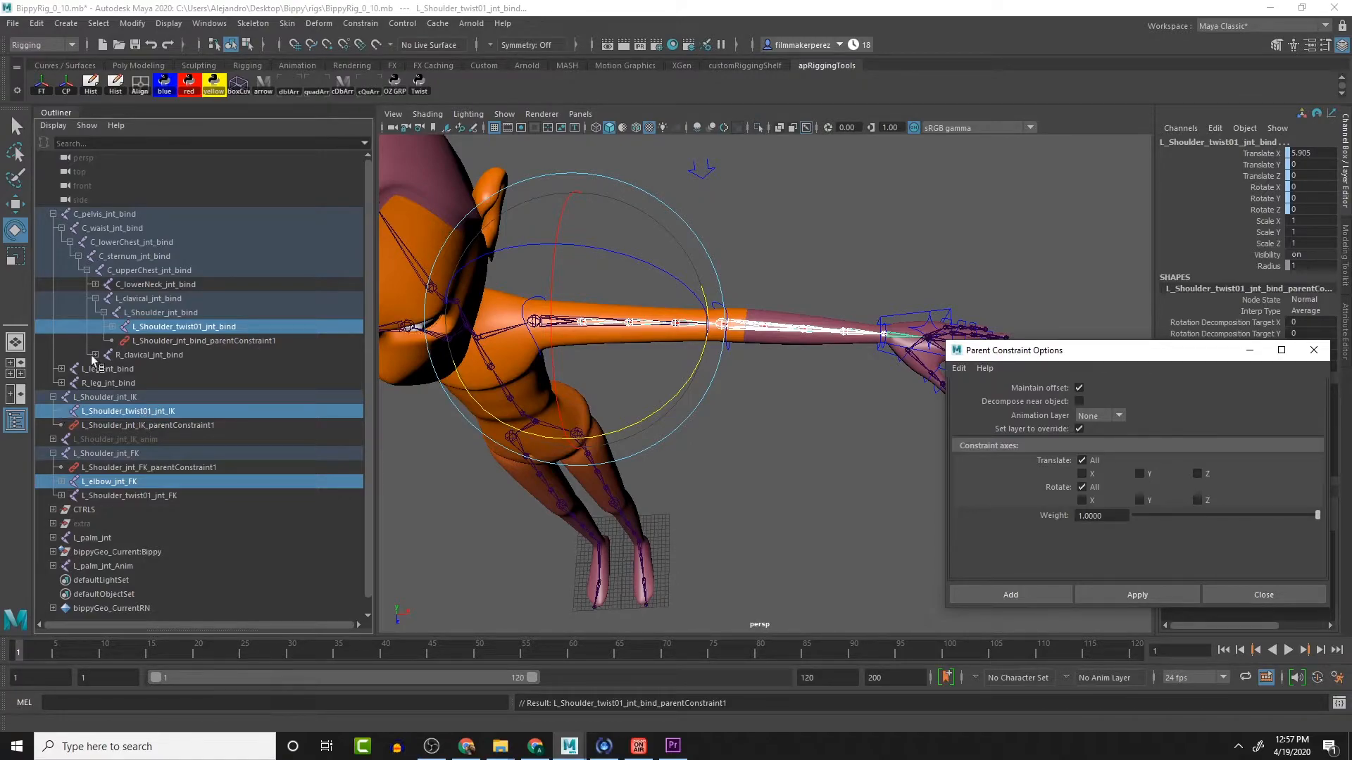
Step: Expand the joints below the left shoulder in the bind, IK and FK chains to compare their hierarchies
click(111, 326)
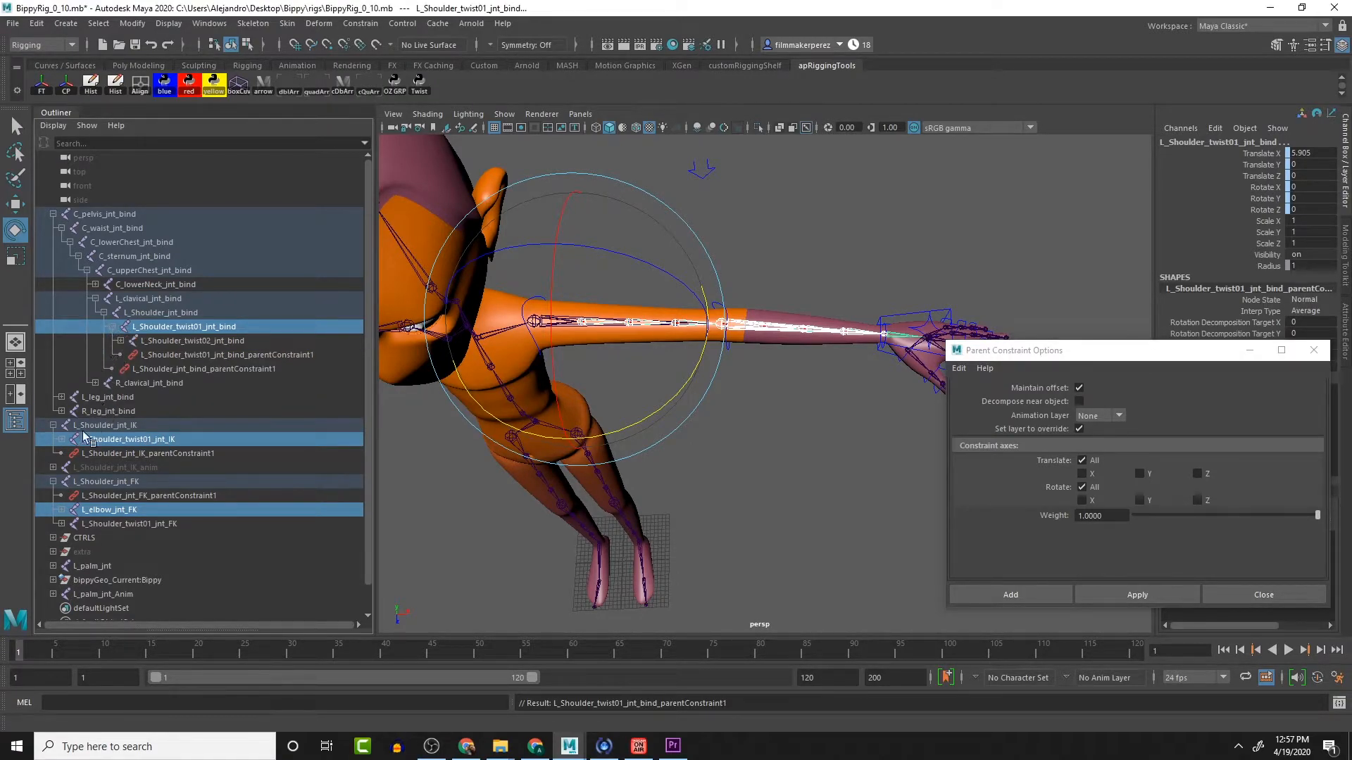
click(62, 440)
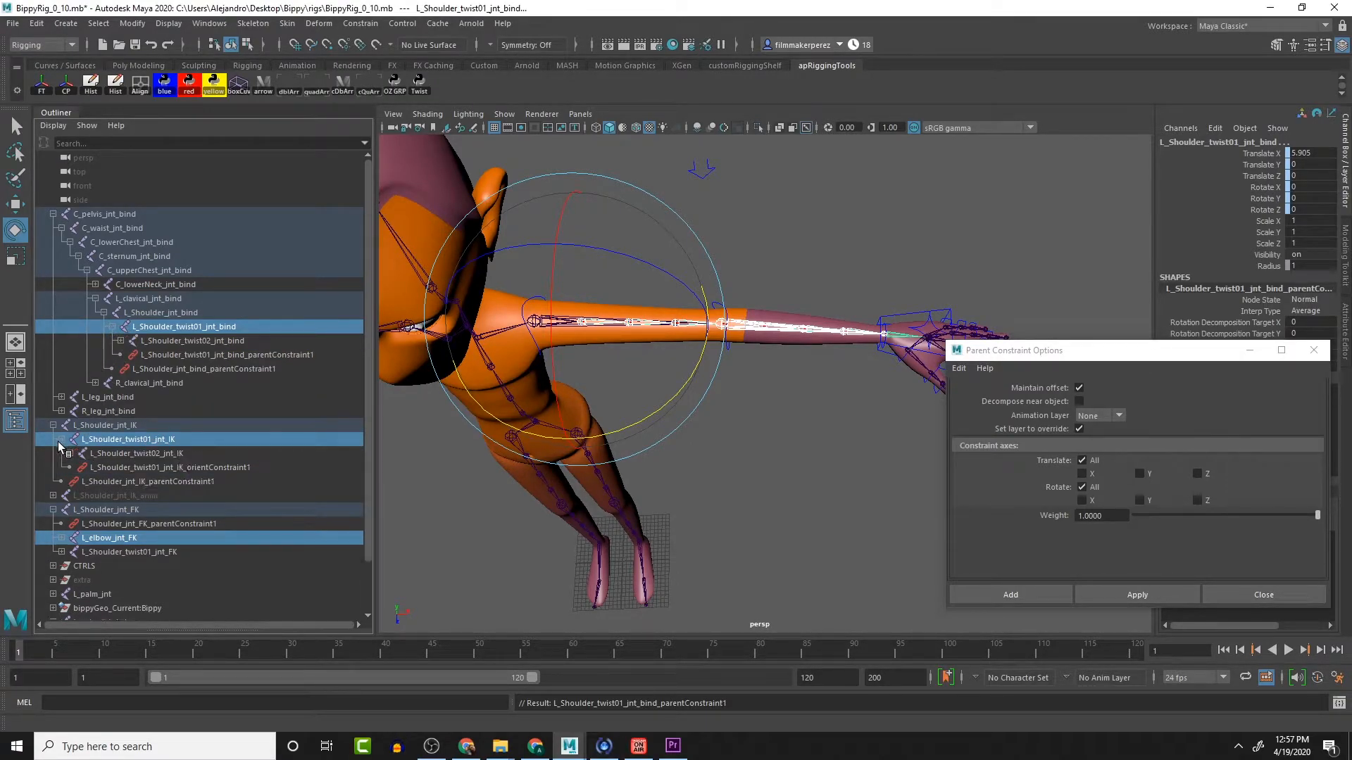
click(61, 538)
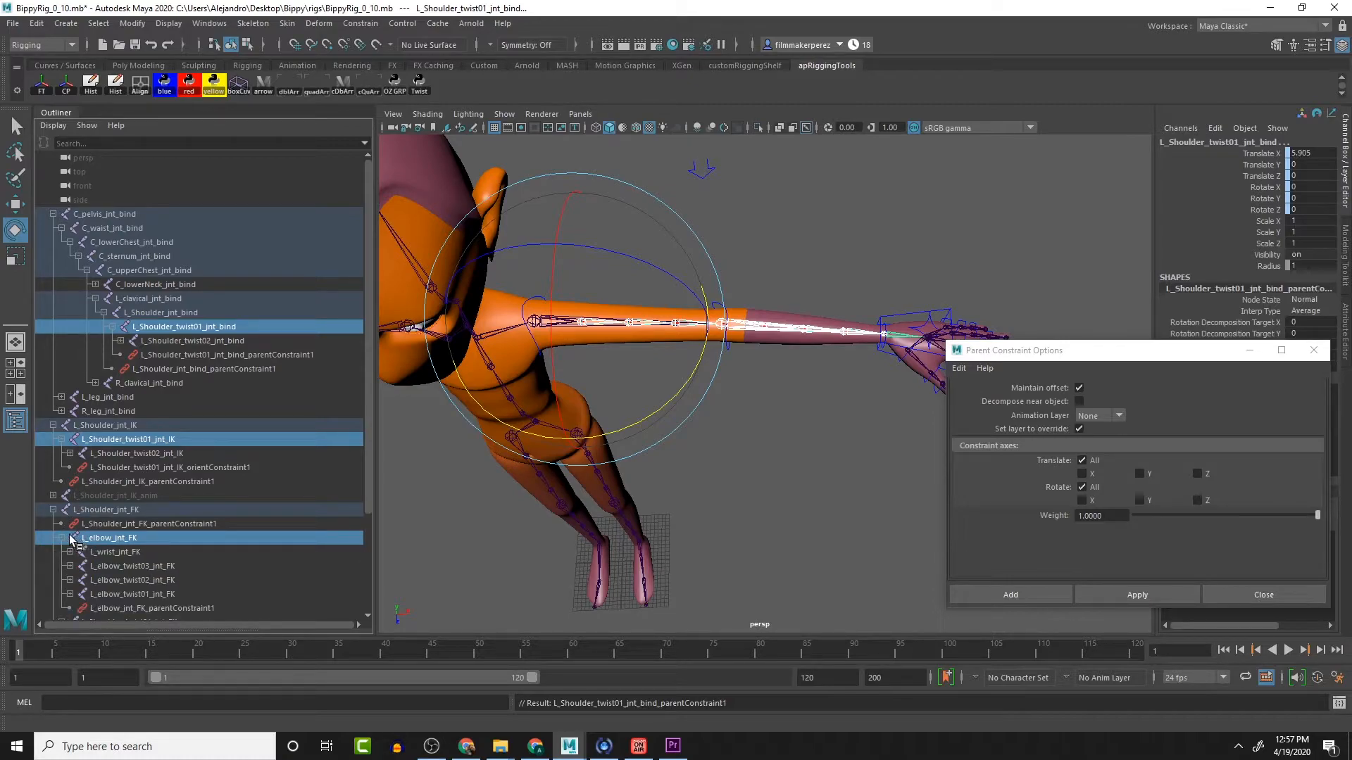
scroll(117, 521, down, 3)
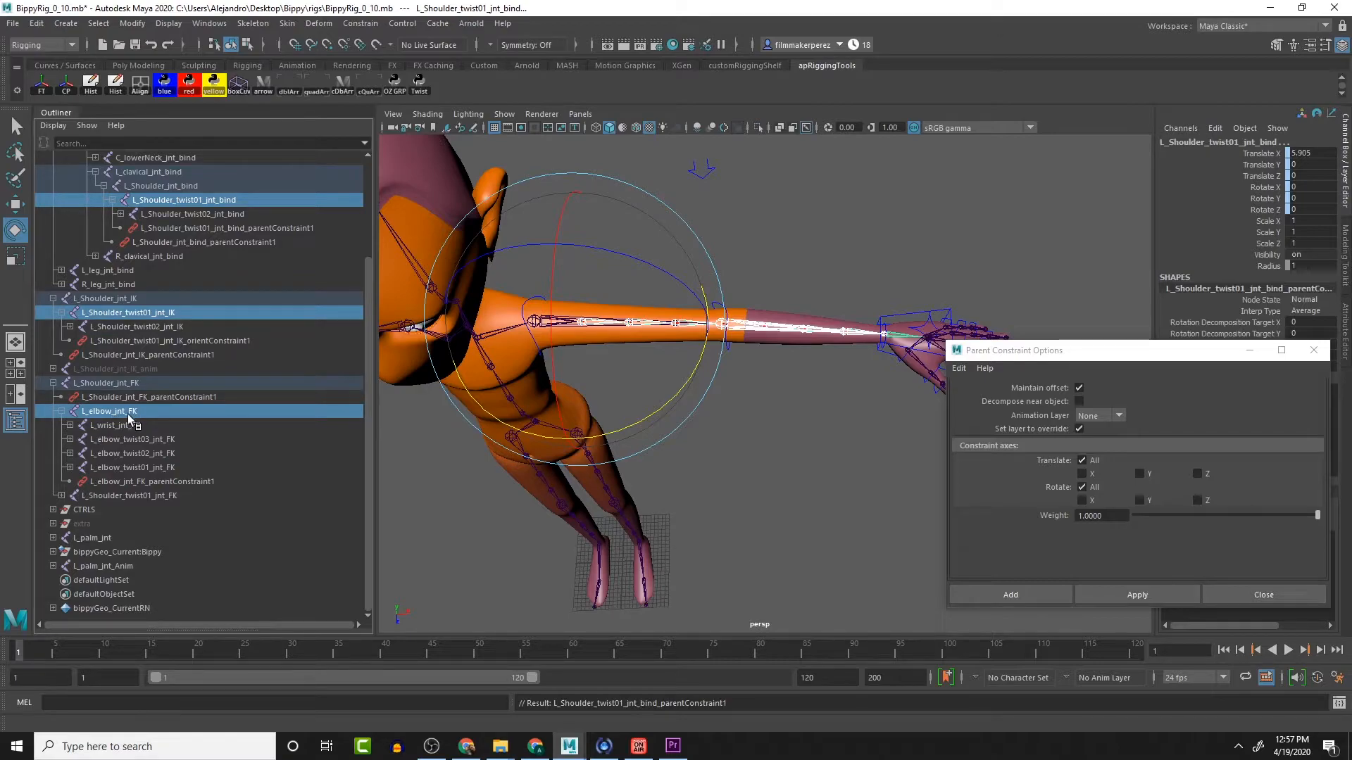
click(63, 412)
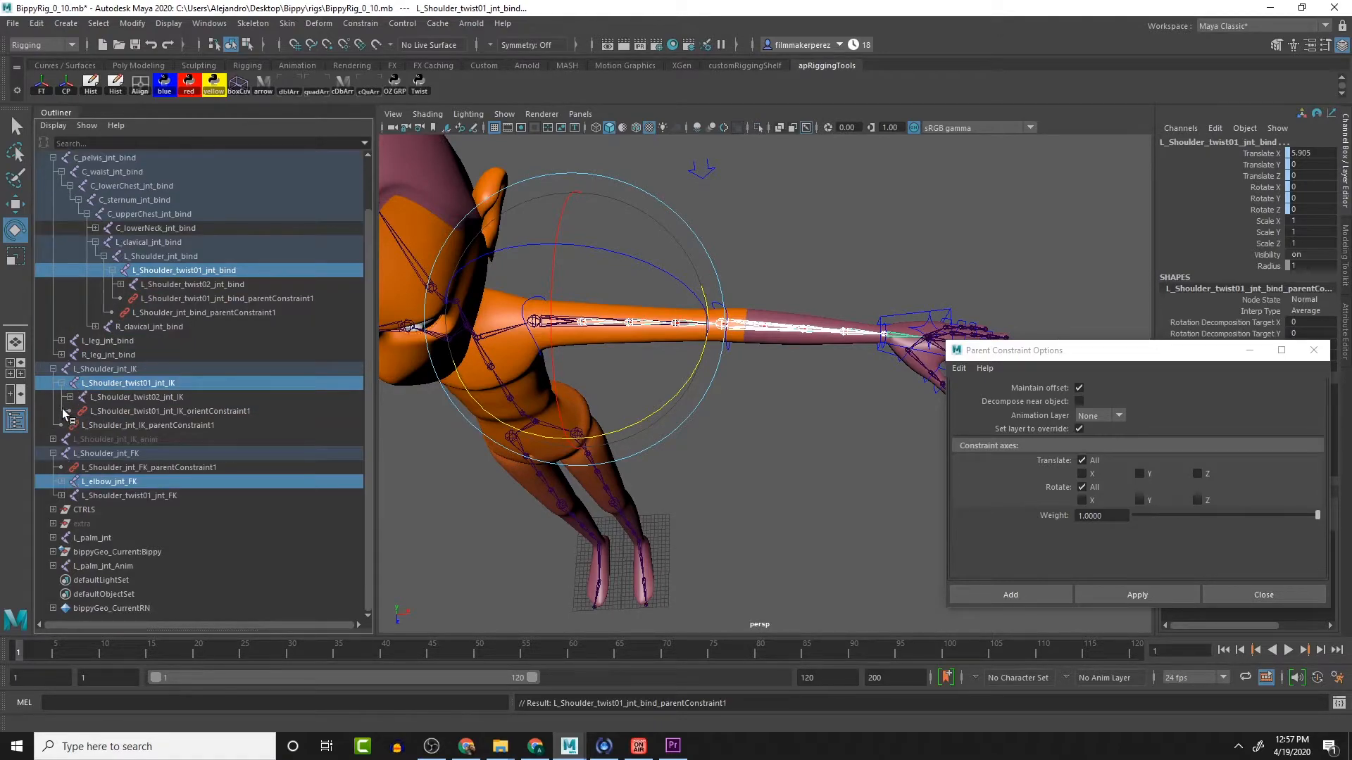
click(62, 481)
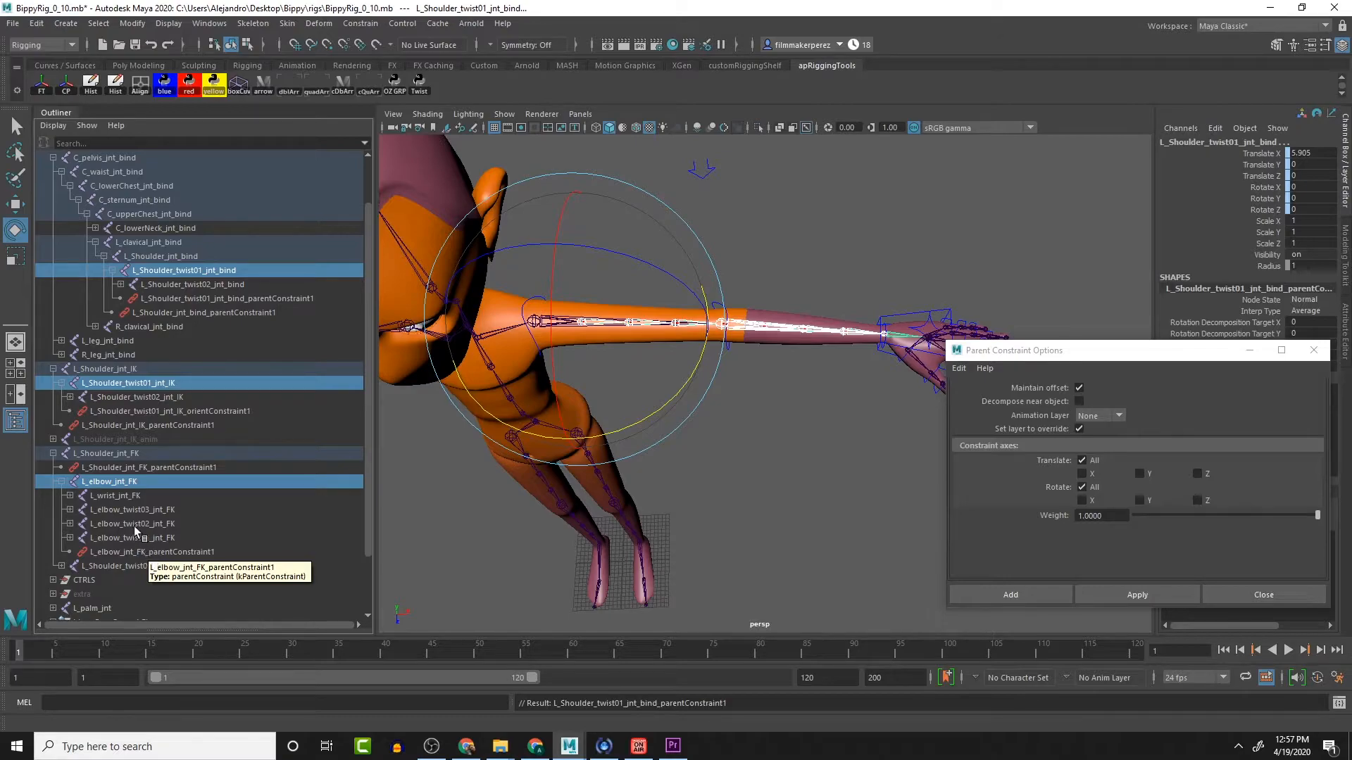
click(187, 288)
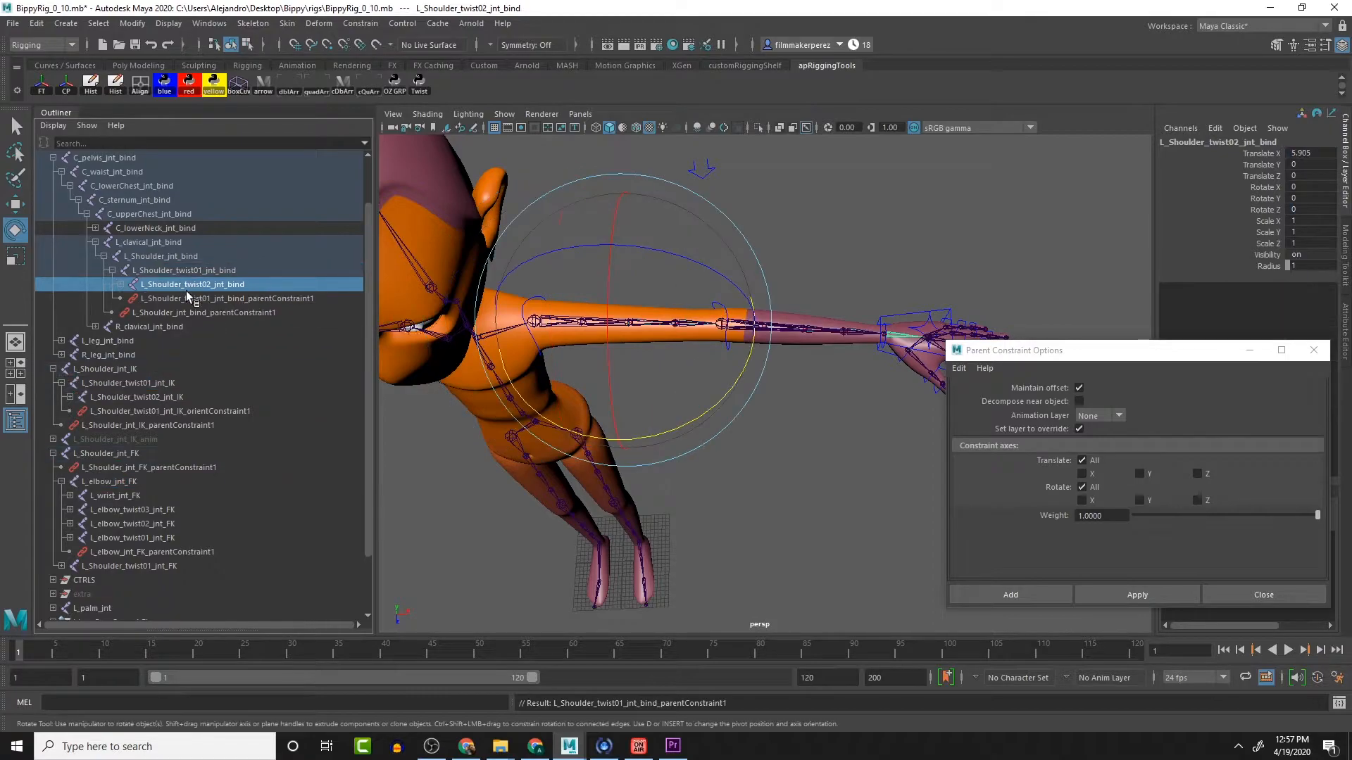
click(121, 286)
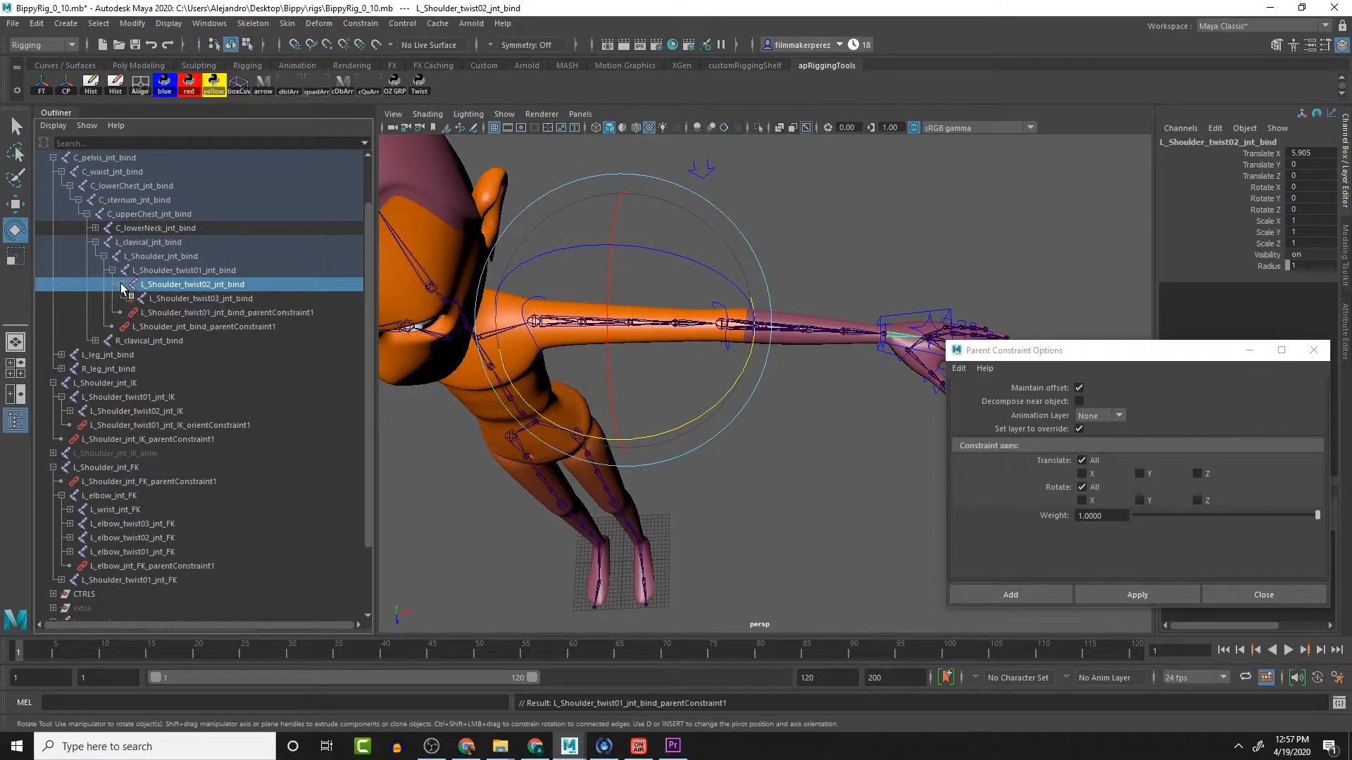
Step: Delete the parent constraint from L_Shoulder_twist01_jnt_bind and check the joint below L_Shoulder_twist03_jnt_bind
click(214, 314)
click(1250, 222)
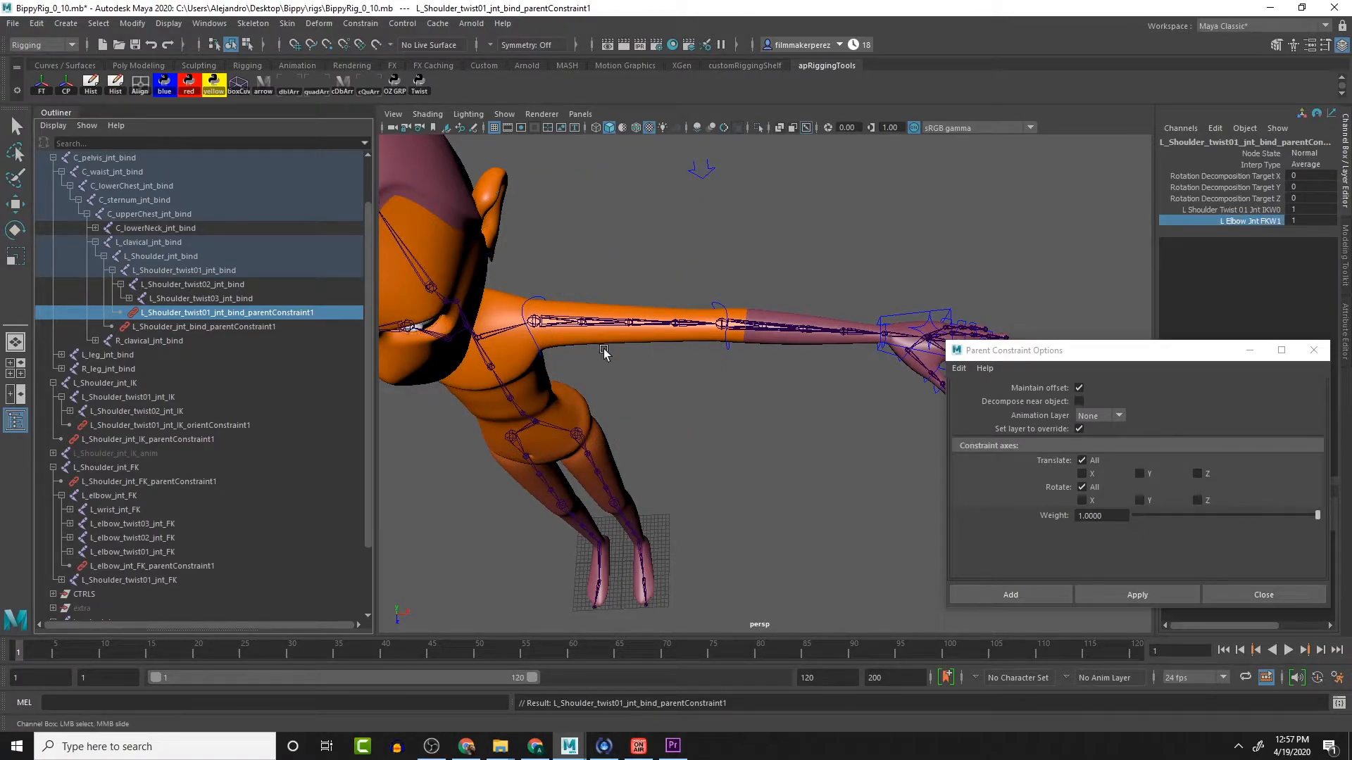
key(Delete)
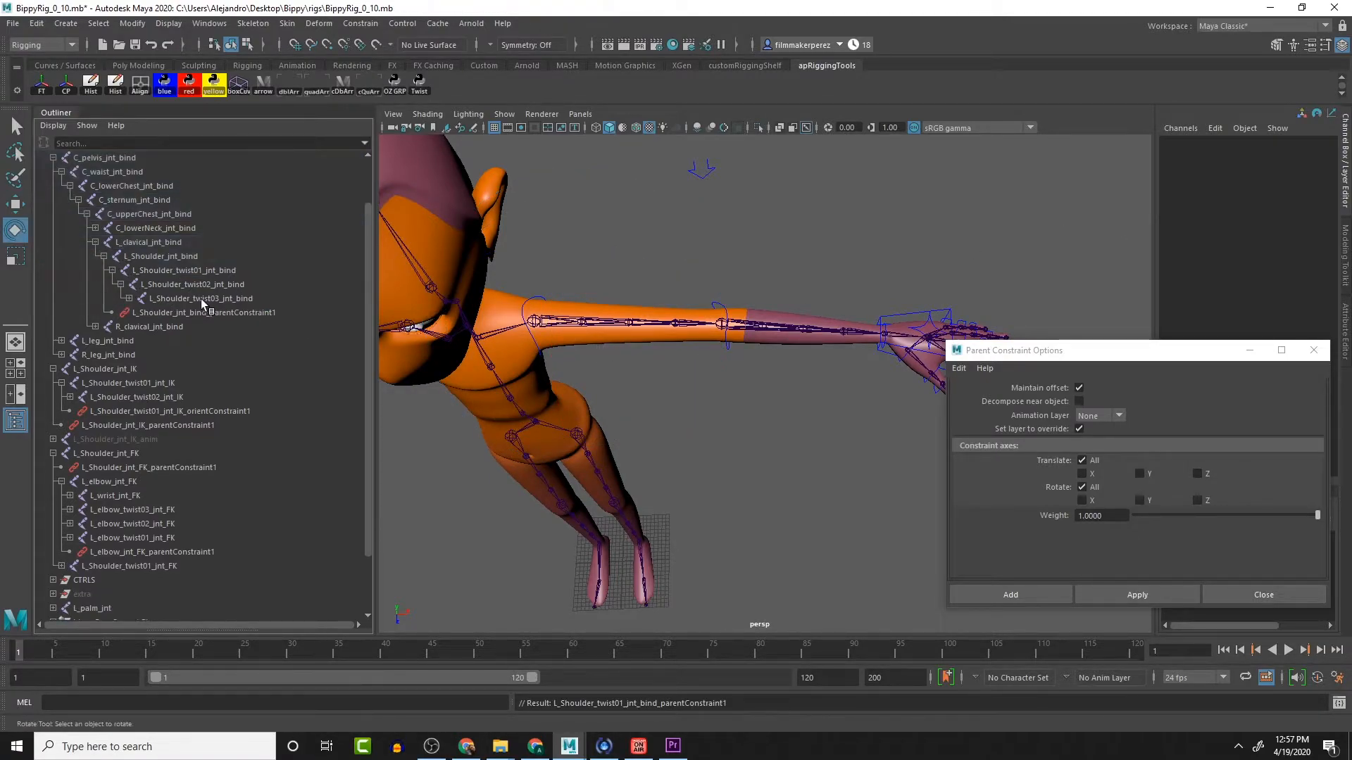
click(129, 299)
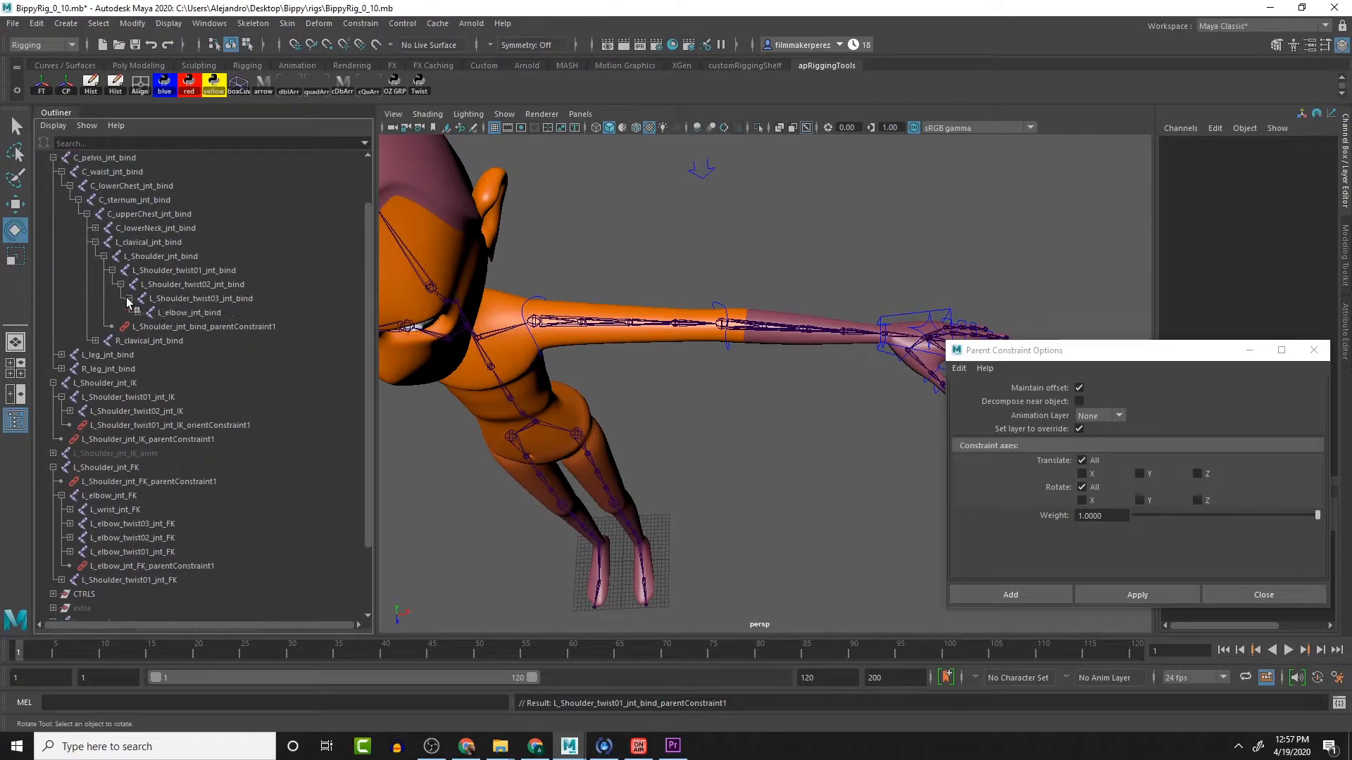
click(129, 298)
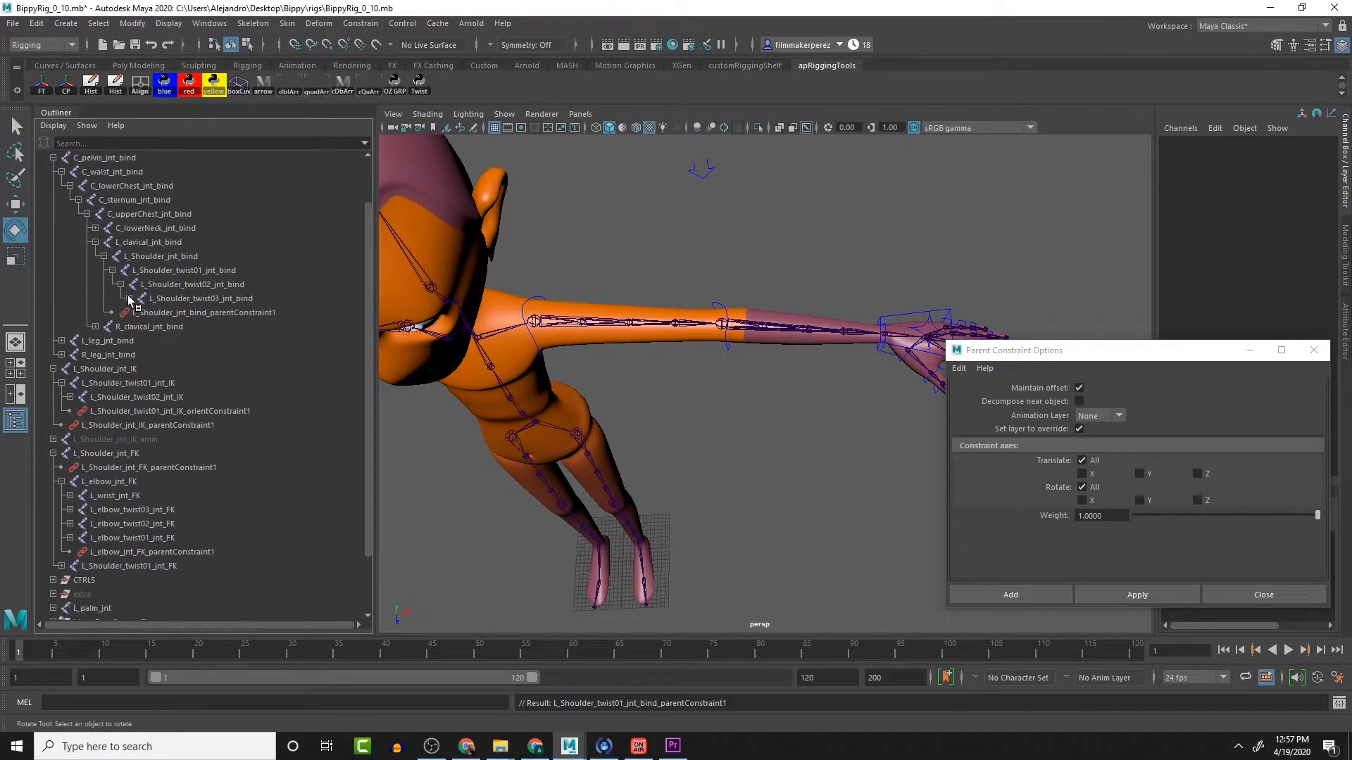
Step: Parent-constrain L_Shoulder_twist01_jnt_bind to L_Shoulder_twist01_jnt_IK and L_elbow_twist01_jnt_FK, with maintain offset on
click(121, 285)
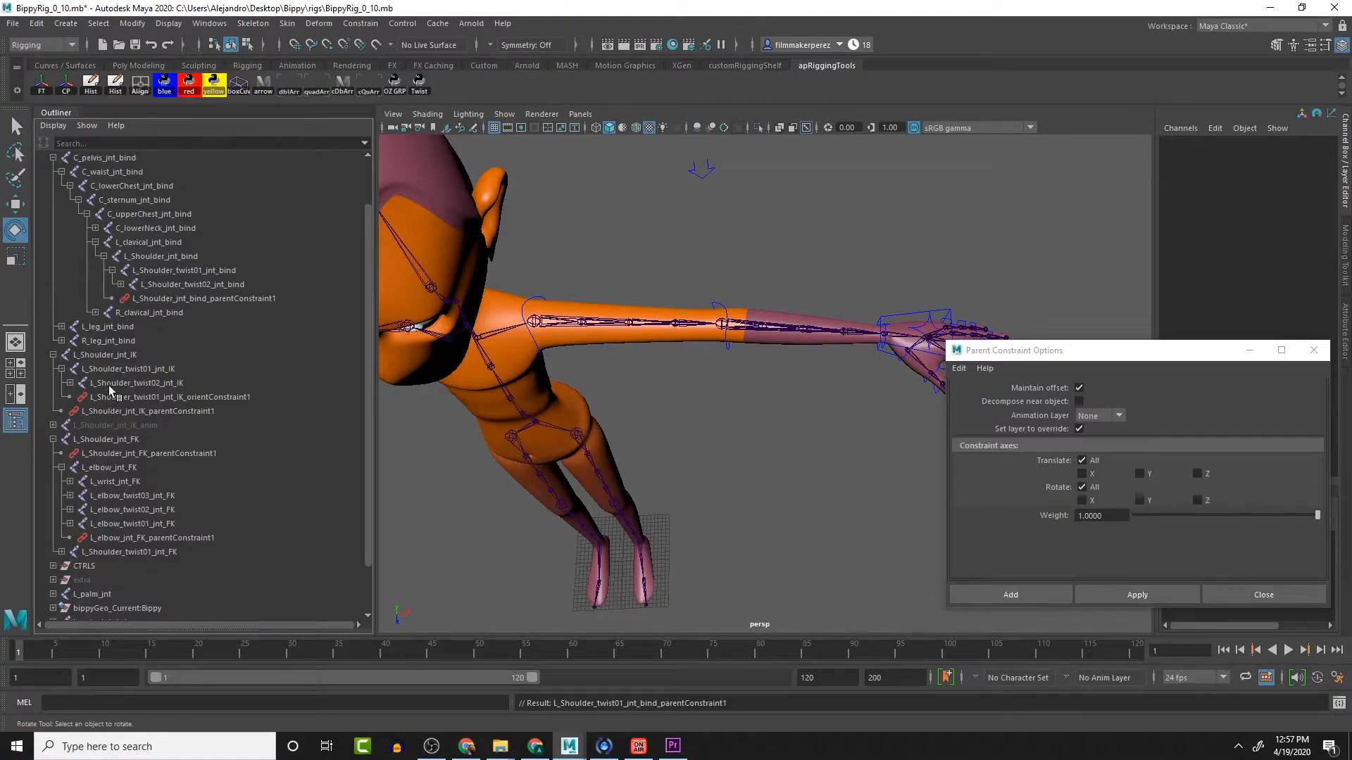
click(145, 370)
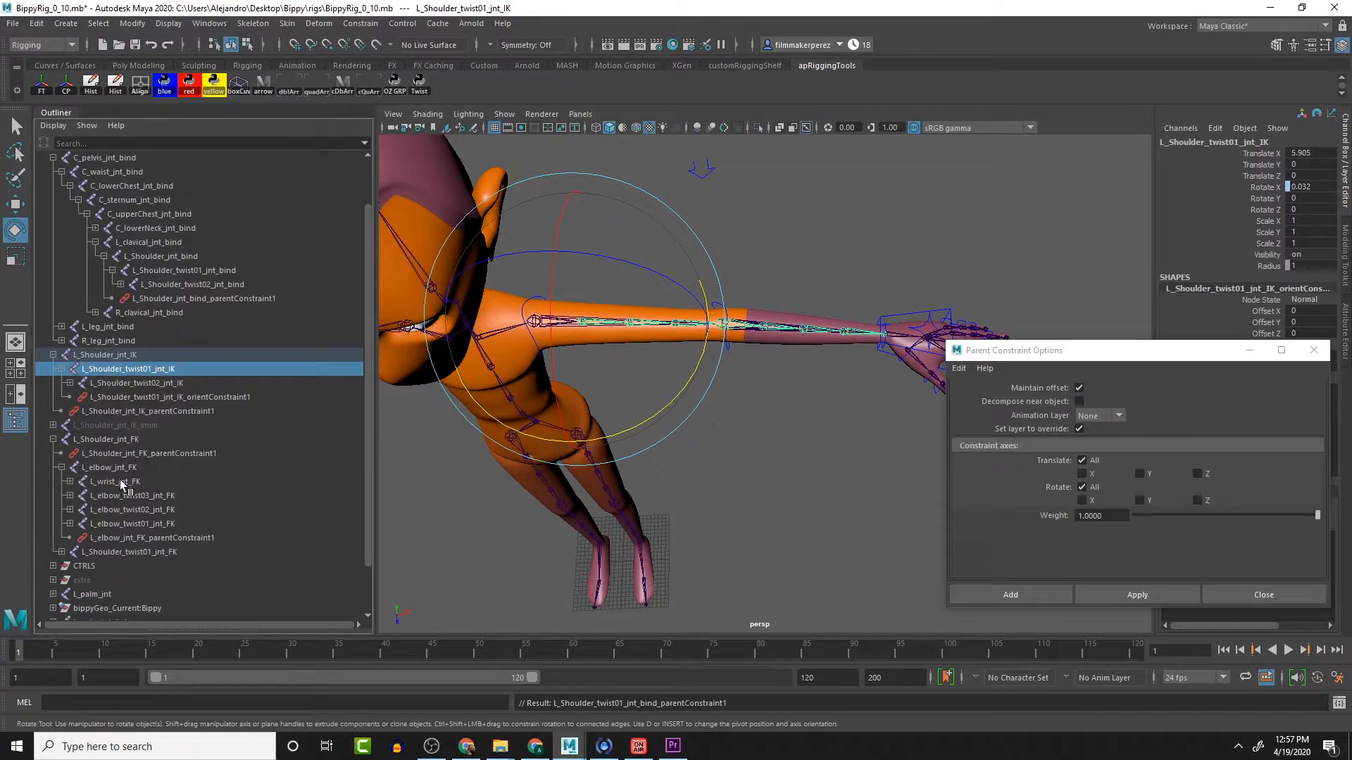
ctrl+click(157, 526)
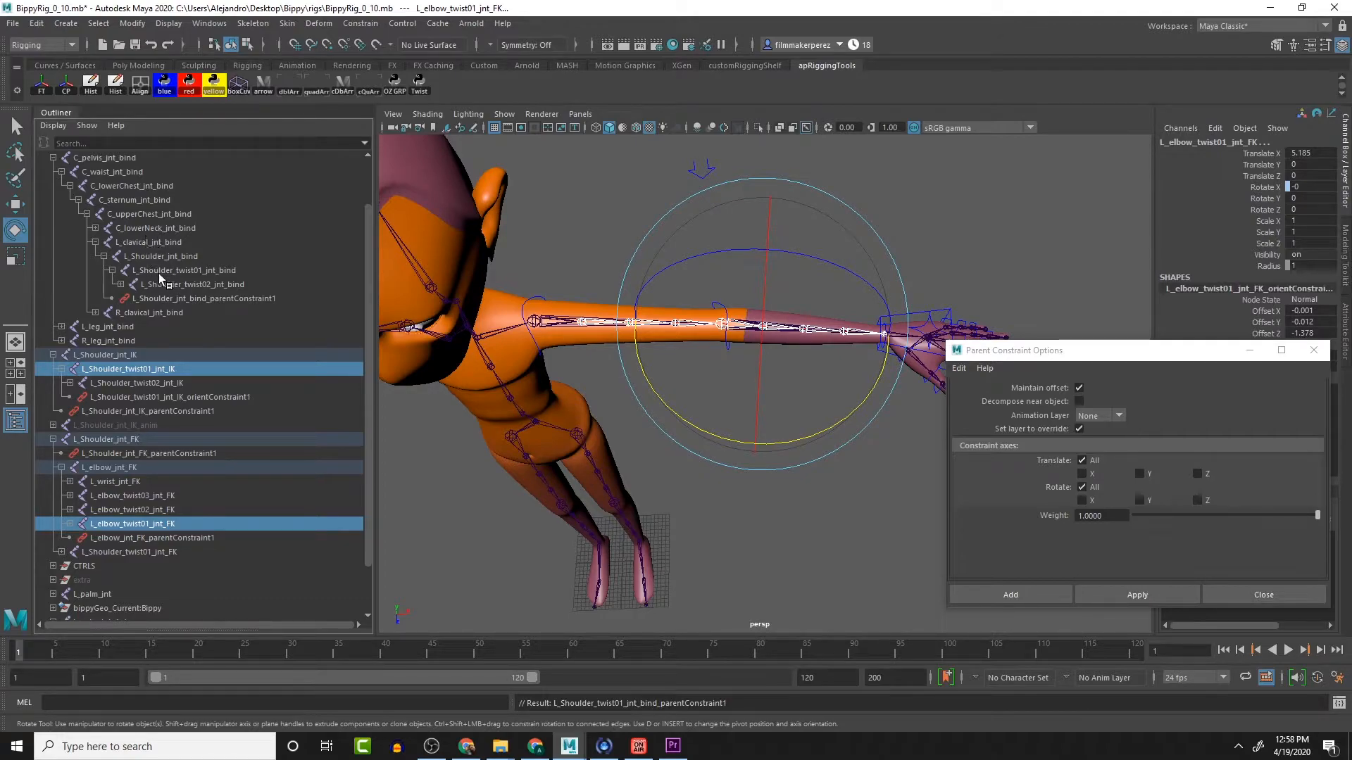
ctrl+click(189, 272)
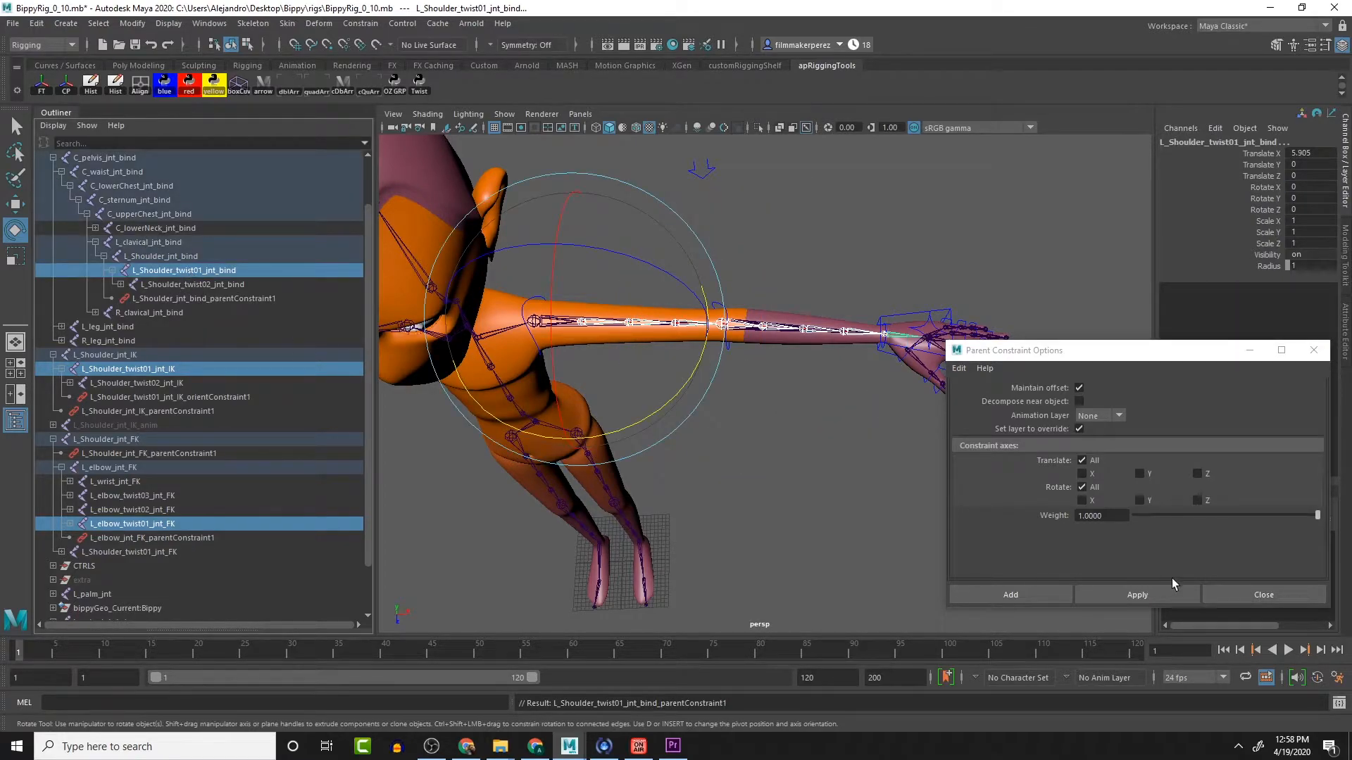
click(1149, 596)
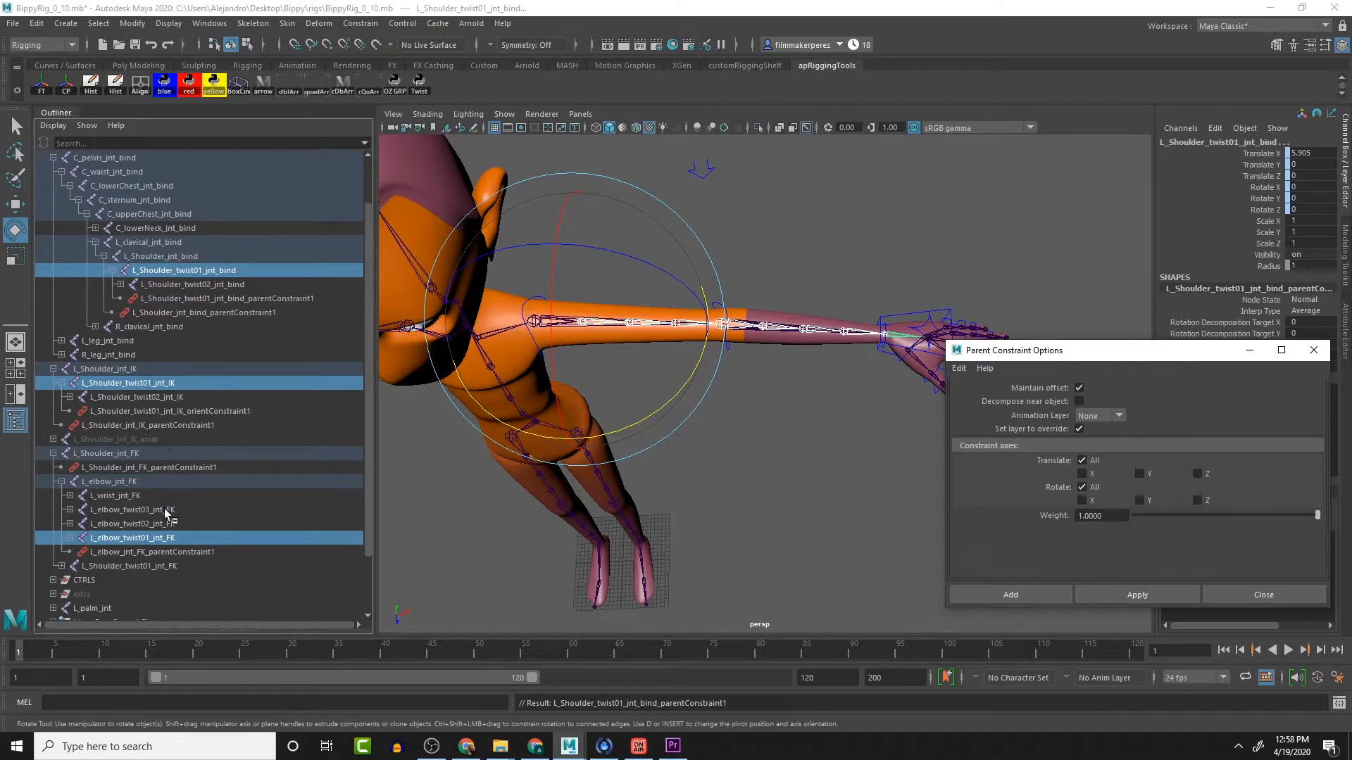
Step: Parent-constrain L_Shoulder_twist02_jnt_bind to L_Shoulder_twist02_jnt_IK and L_elbow_twist02_jnt_FK, with maintain offset on
click(126, 398)
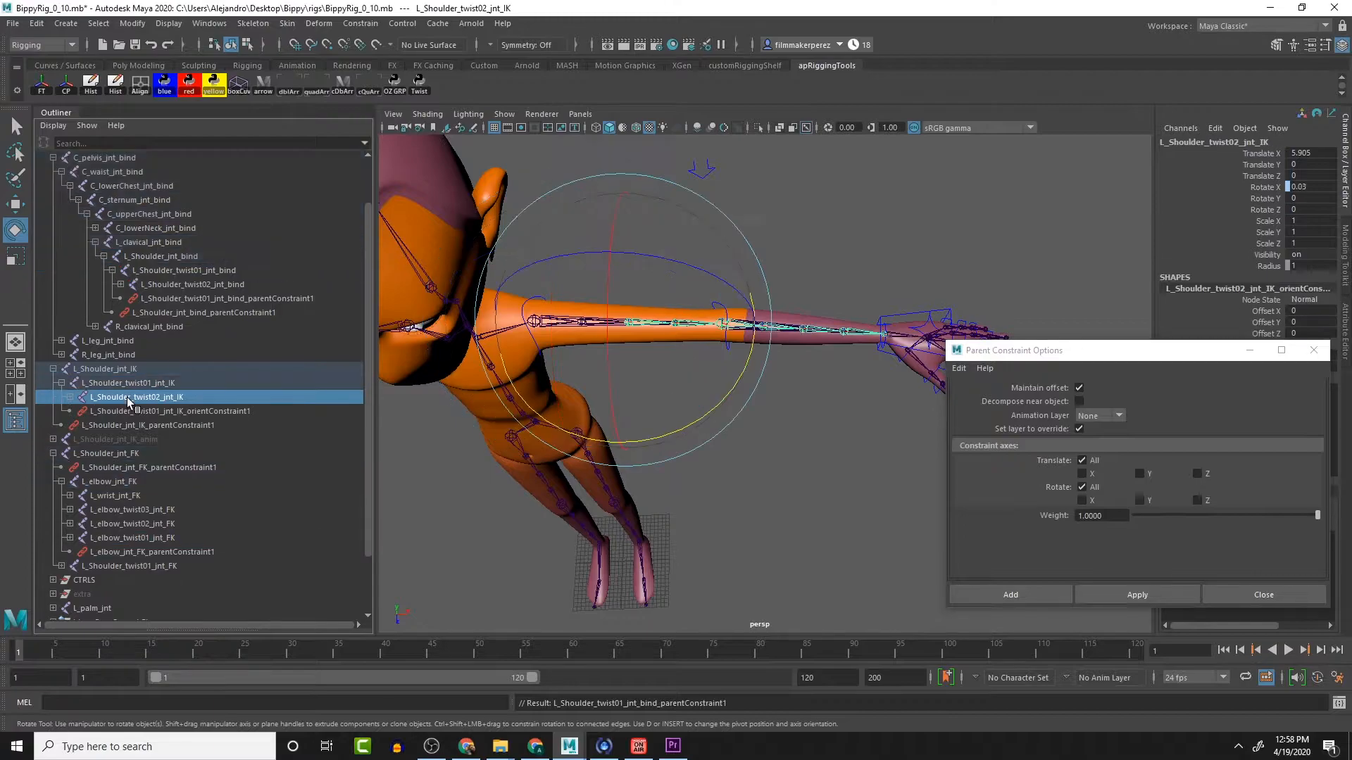
ctrl+click(152, 523)
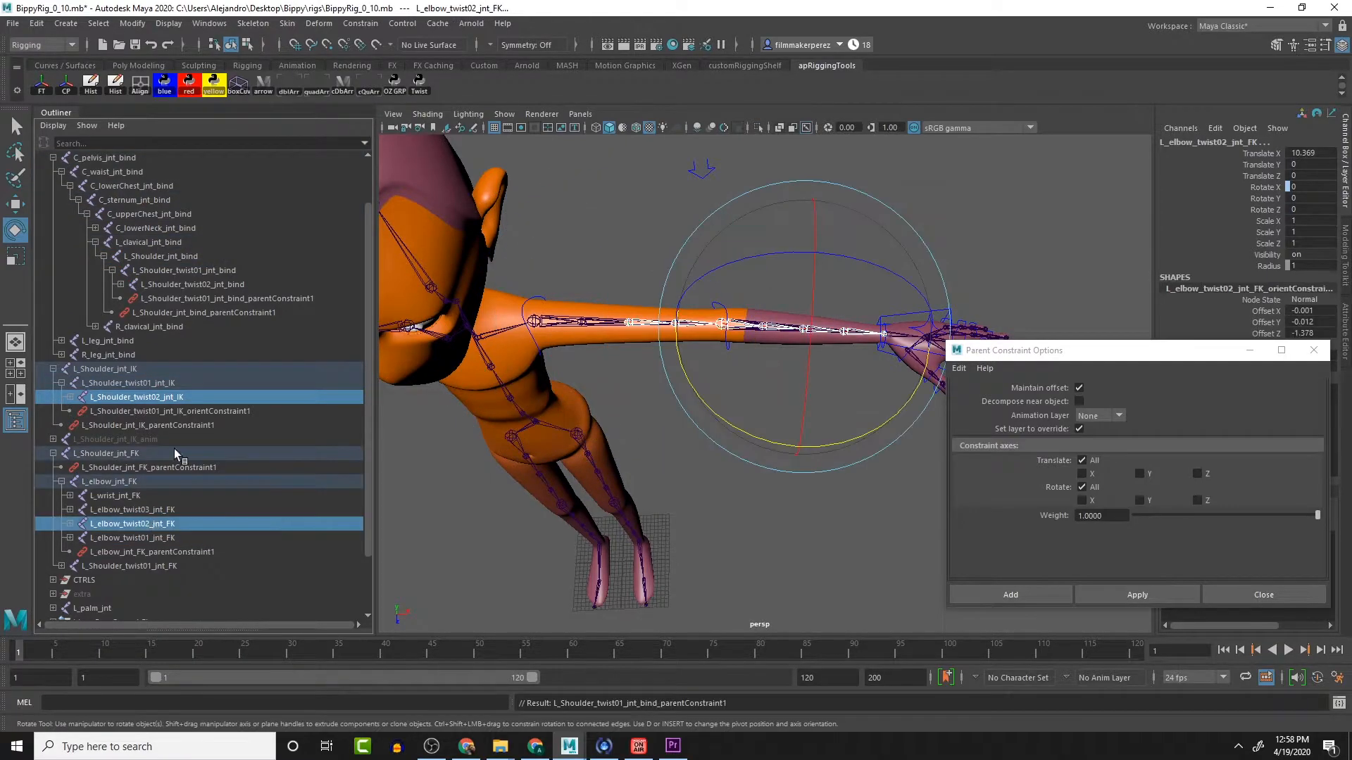
ctrl+click(206, 283)
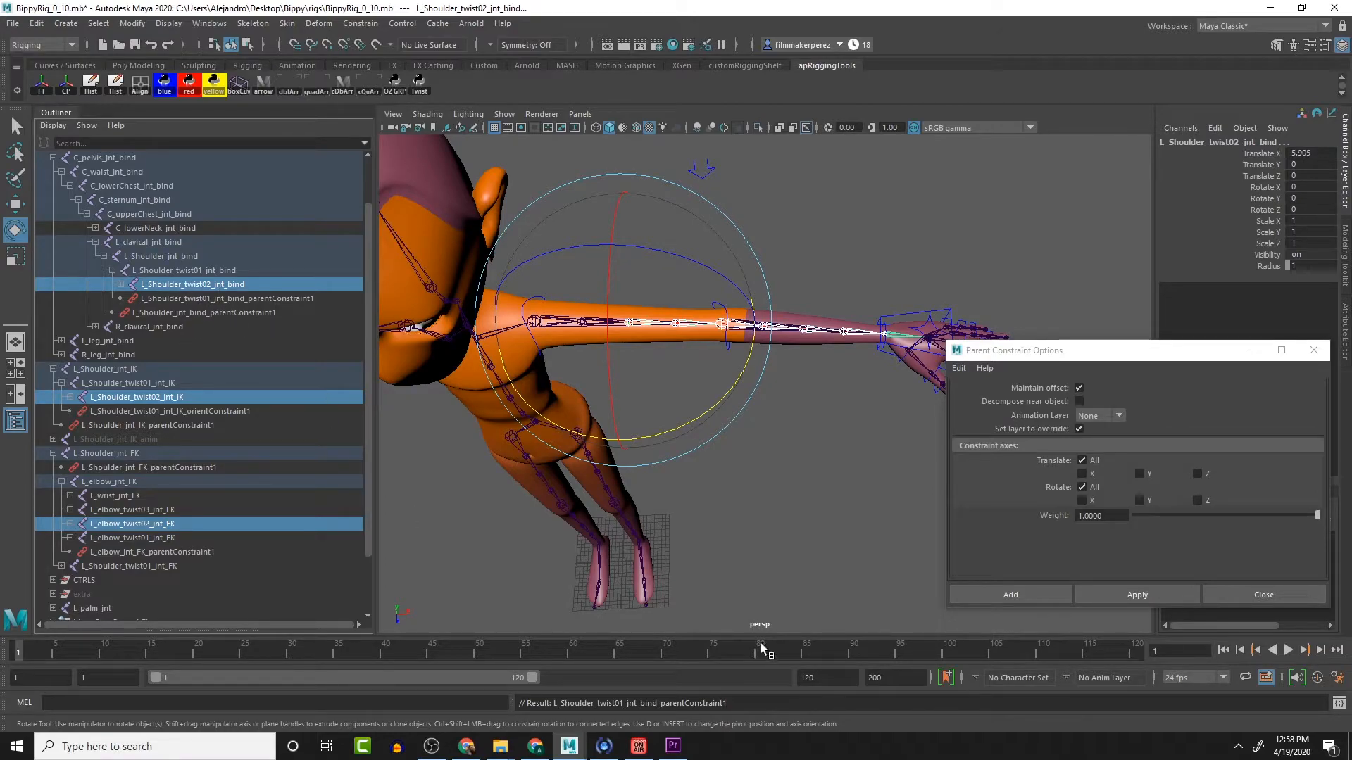
click(1169, 597)
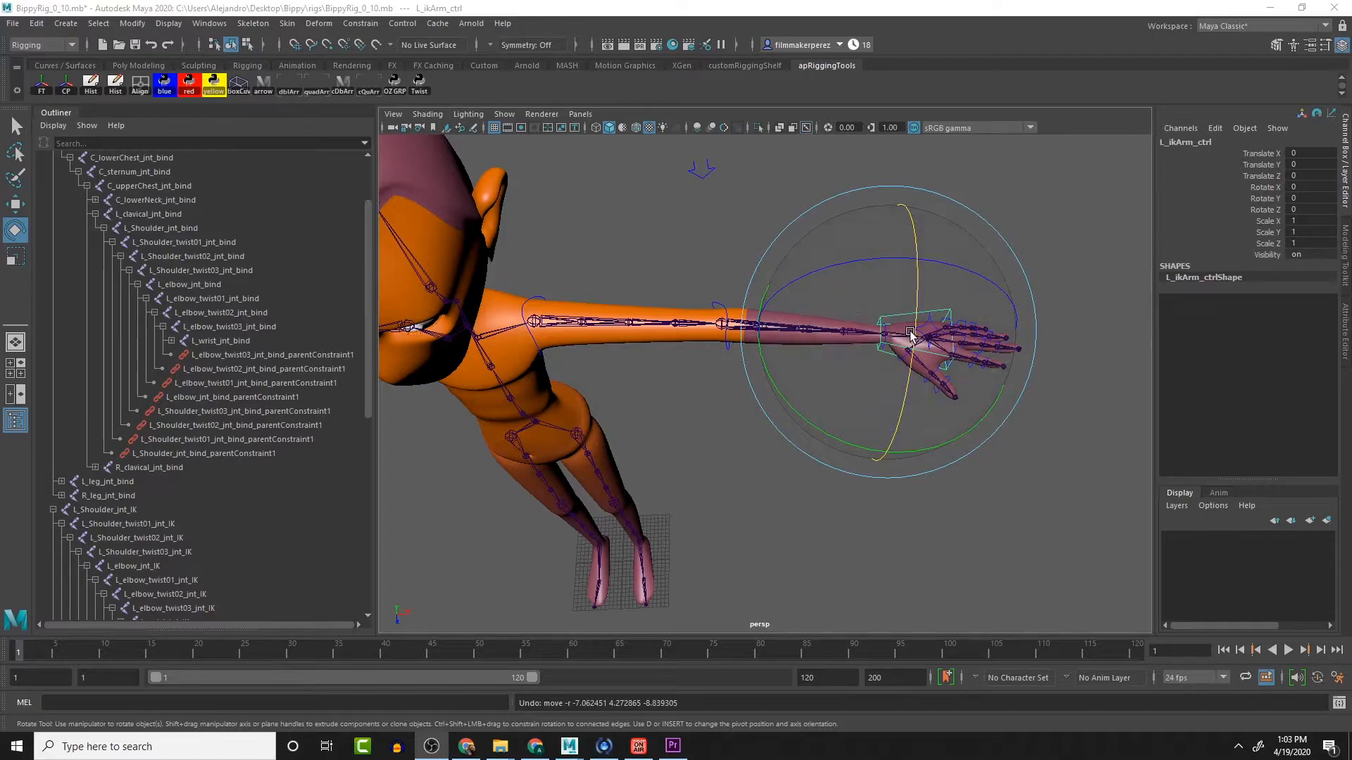
Step: Test the bind arm by moving L_ikArm_ctrl toward the body and rotating L_elbowFK_ctrl about 48° and L_shoulderFK_ctrl about 31° in Y
alt+middle_drag(992, 435, 940, 428)
key(w)
drag(833, 327, 694, 274)
click(675, 307)
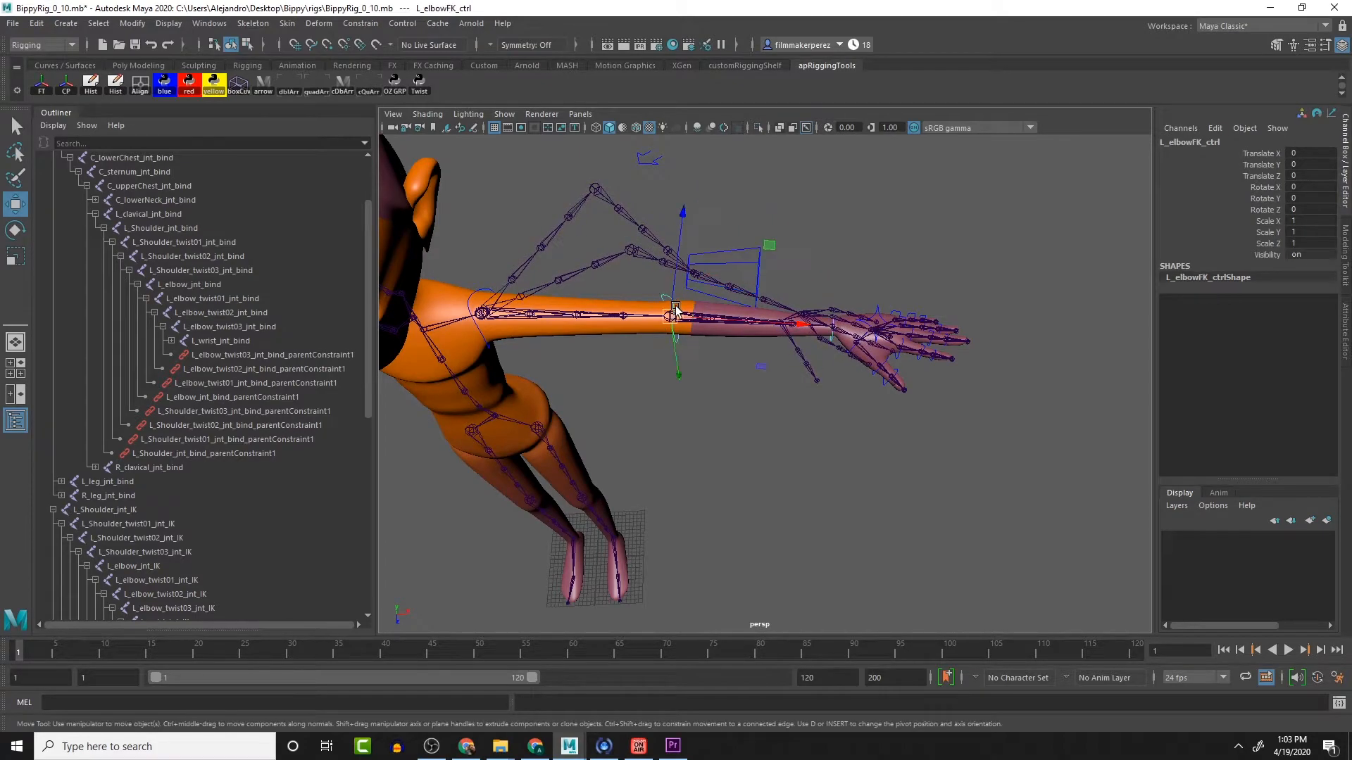
key(e)
drag(713, 426, 605, 424)
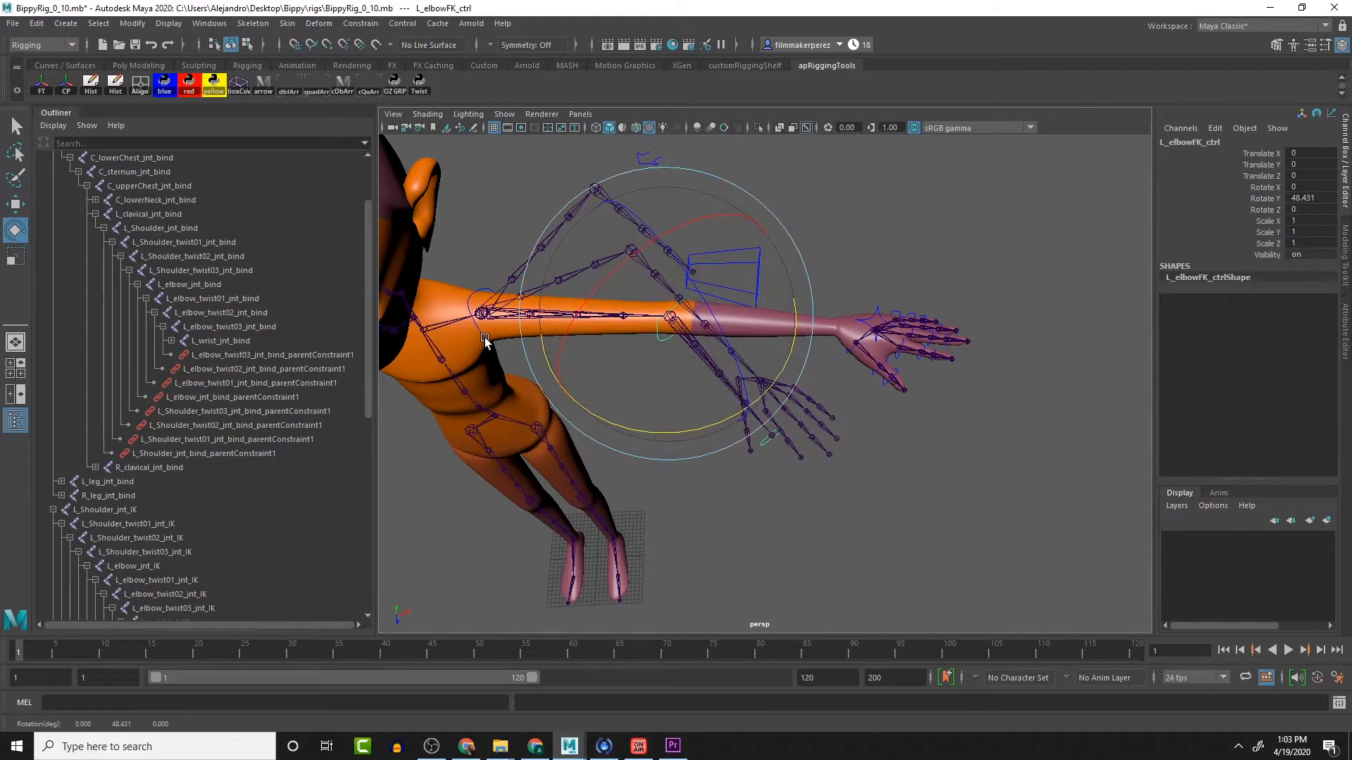
click(471, 299)
drag(591, 369, 522, 394)
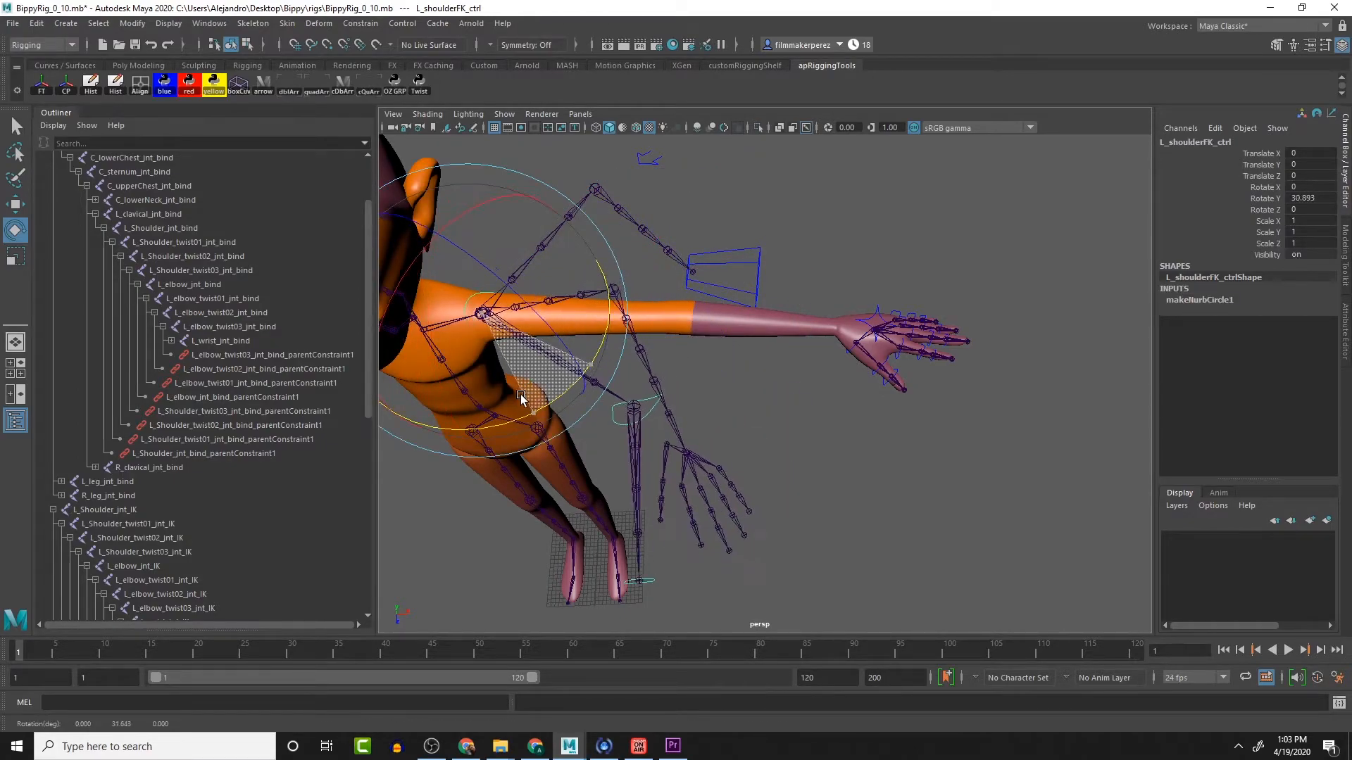
Step: Undo the FK shoulder and elbow rotations and the IK arm control move
key(ctrl+z)
key(ctrl+z)
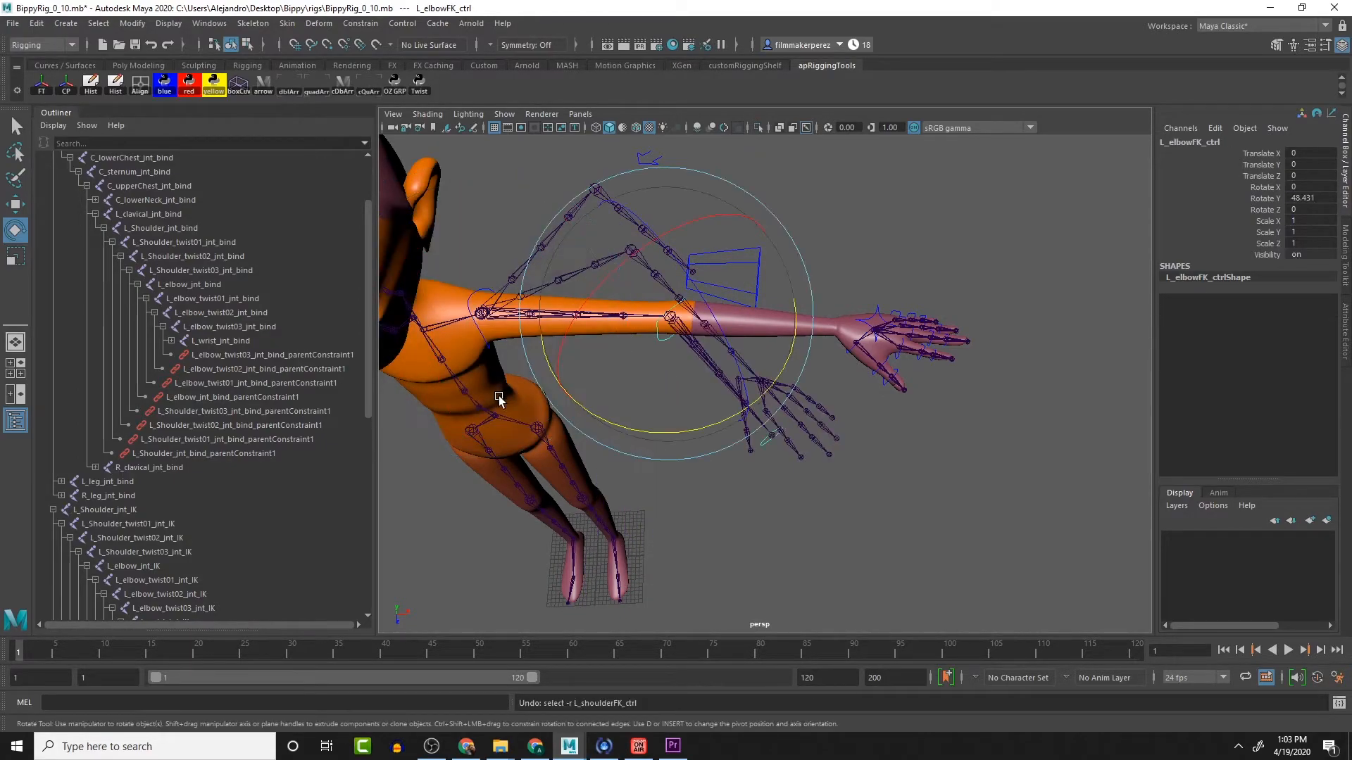
key(ctrl+z)
key(ctrl+z)
key(ctrl+z)
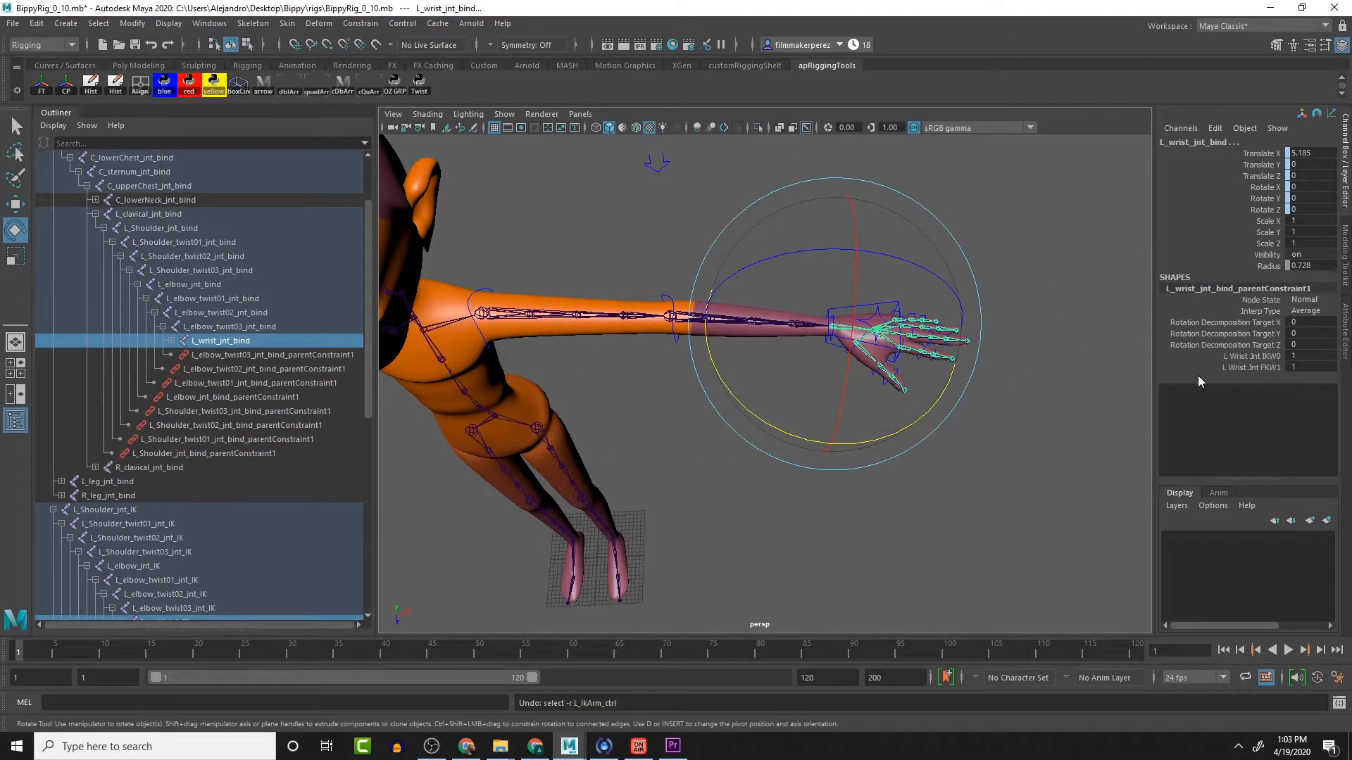
Step: Test the bind arm again by moving L_ikArm_ctrl toward the shoulder, undoing each move
key(w)
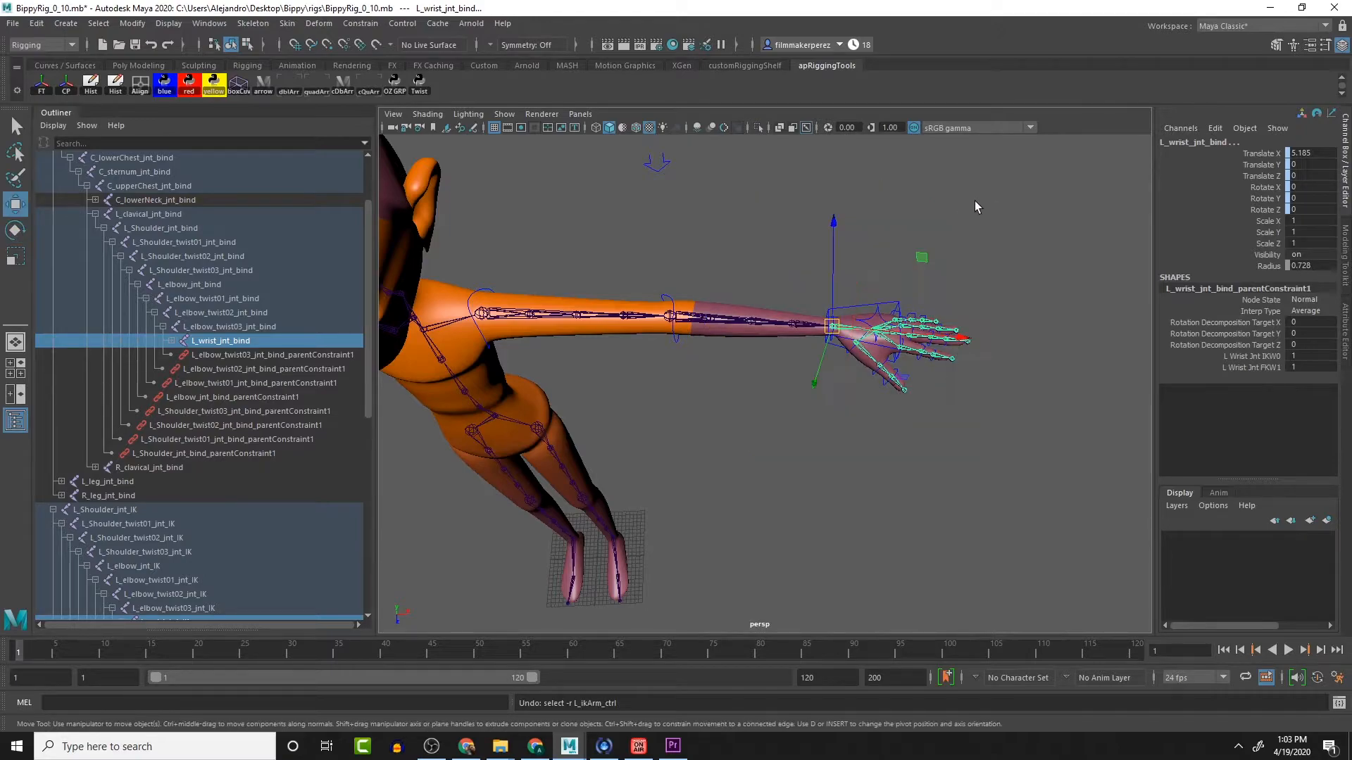
click(857, 310)
drag(833, 326, 810, 270)
key(ctrl+z)
drag(833, 324, 657, 296)
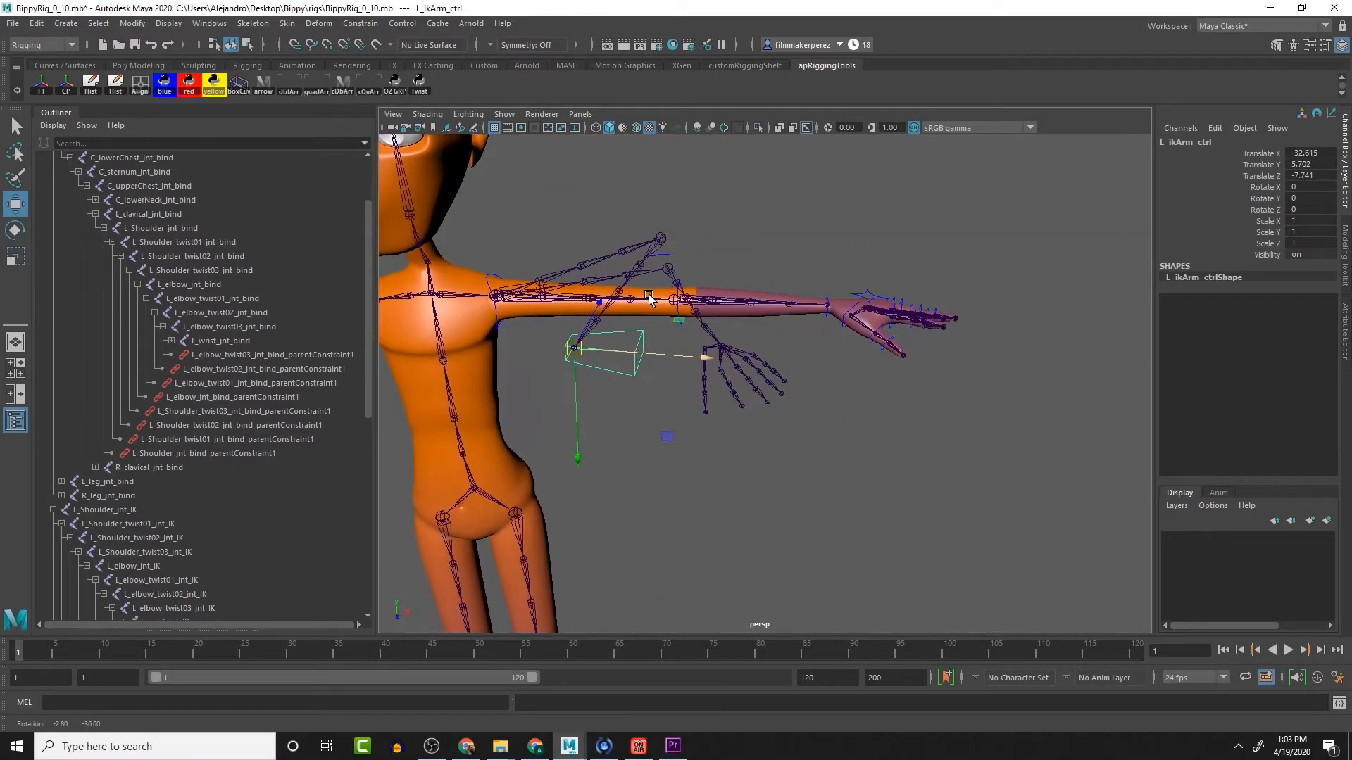
key(ctrl+z)
Step: Move L_ikArm_ctrl to about -8.6 in X, -0.8 in Y and 6.2 in Z to separate the IK and FK chains
alt+drag(771, 303, 778, 362)
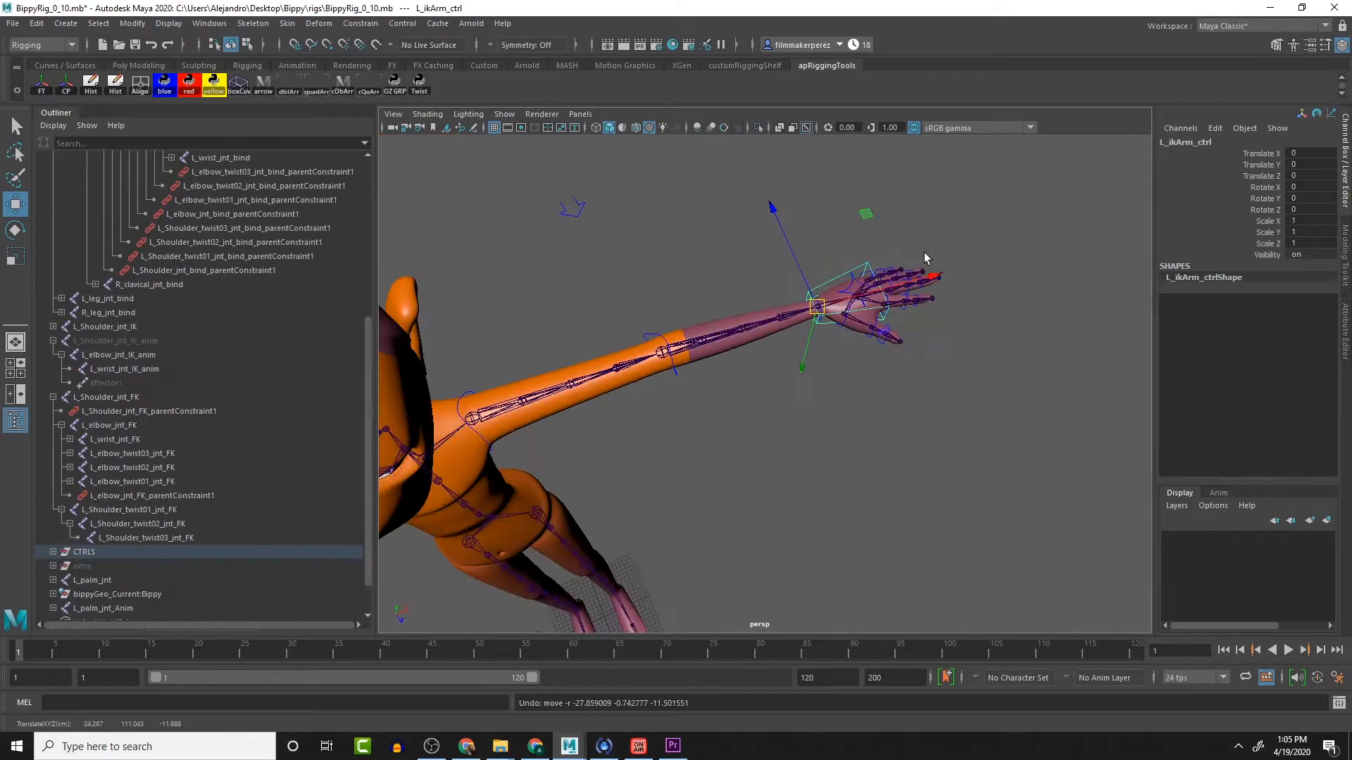
alt+middle_drag(781, 320, 639, 328)
scroll(642, 329, up, 5)
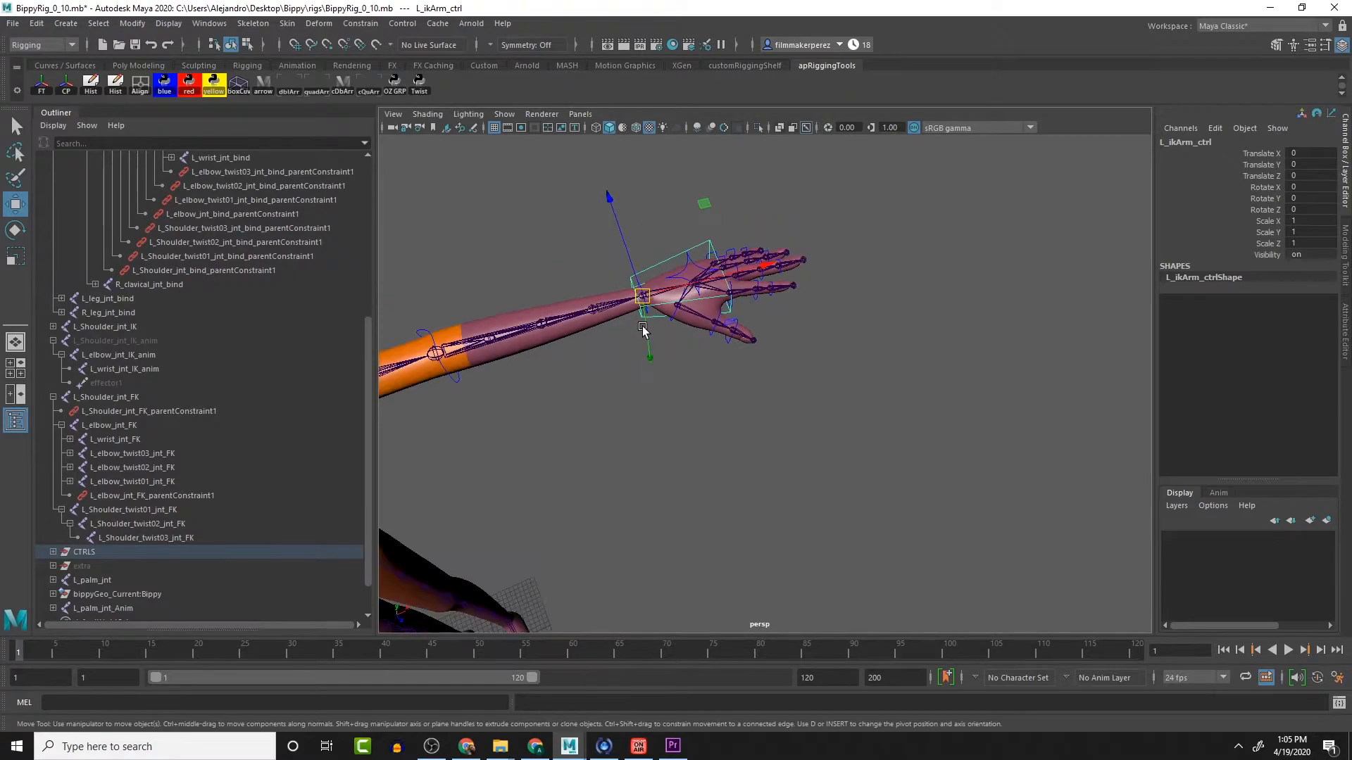
mouse_move(624, 294)
alt+mouse_down()
mouse_move(682, 290)
mouse_move(609, 302)
alt+mouse_up()
alt+middle_drag(609, 301, 824, 338)
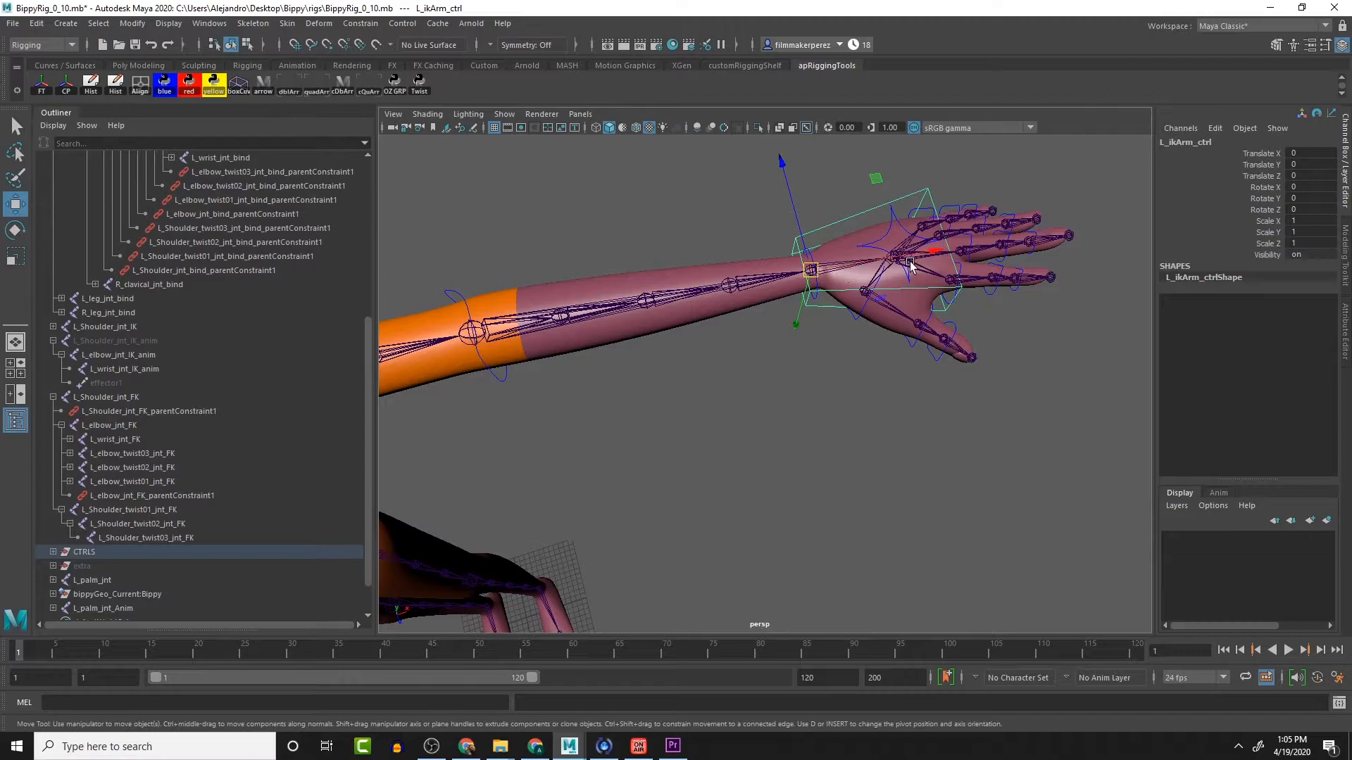
drag(811, 270, 655, 200)
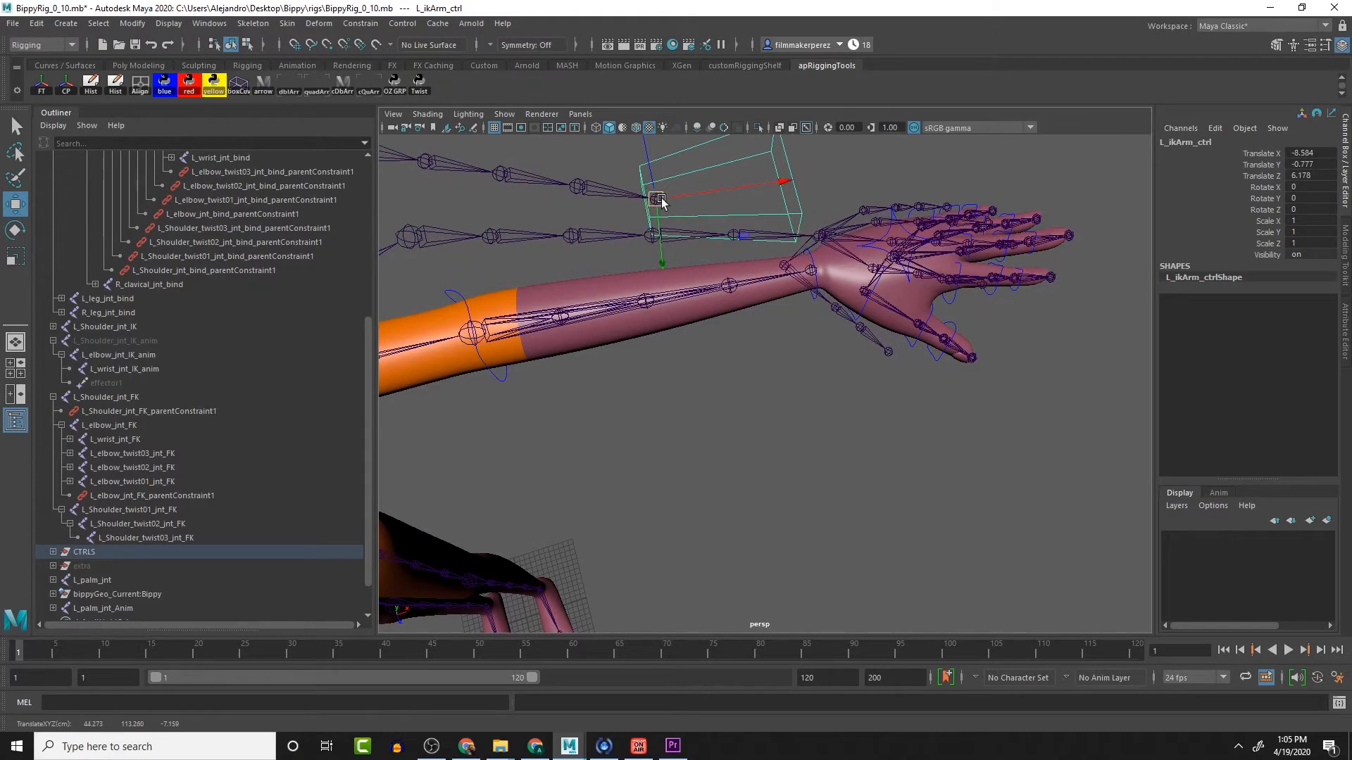
alt+middle_drag(695, 231, 904, 238)
alt+right_drag(817, 274, 787, 296)
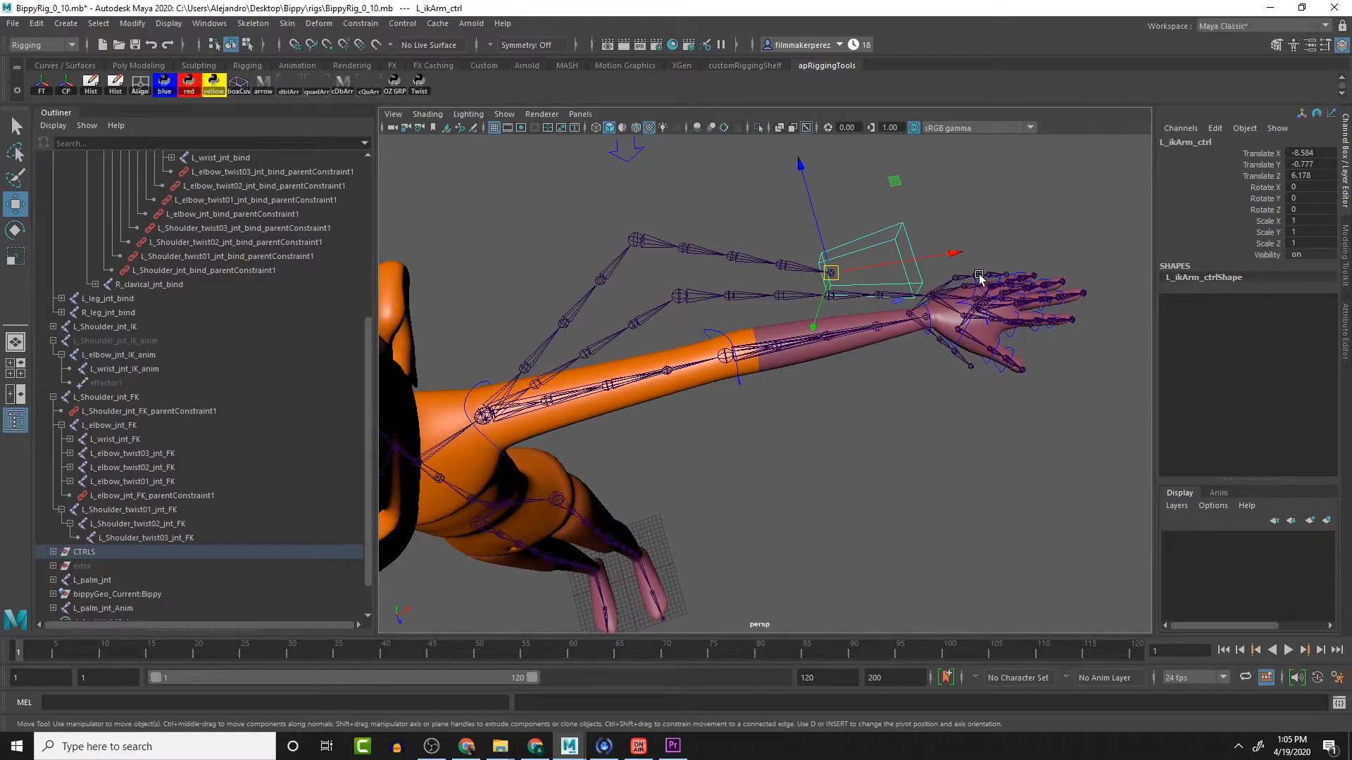
Step: Examine the IK FK Blend attribute on L_hand_ctrl and the IK weight of L_elbow_twist03_jnt_bind_parentConstraint1
click(968, 302)
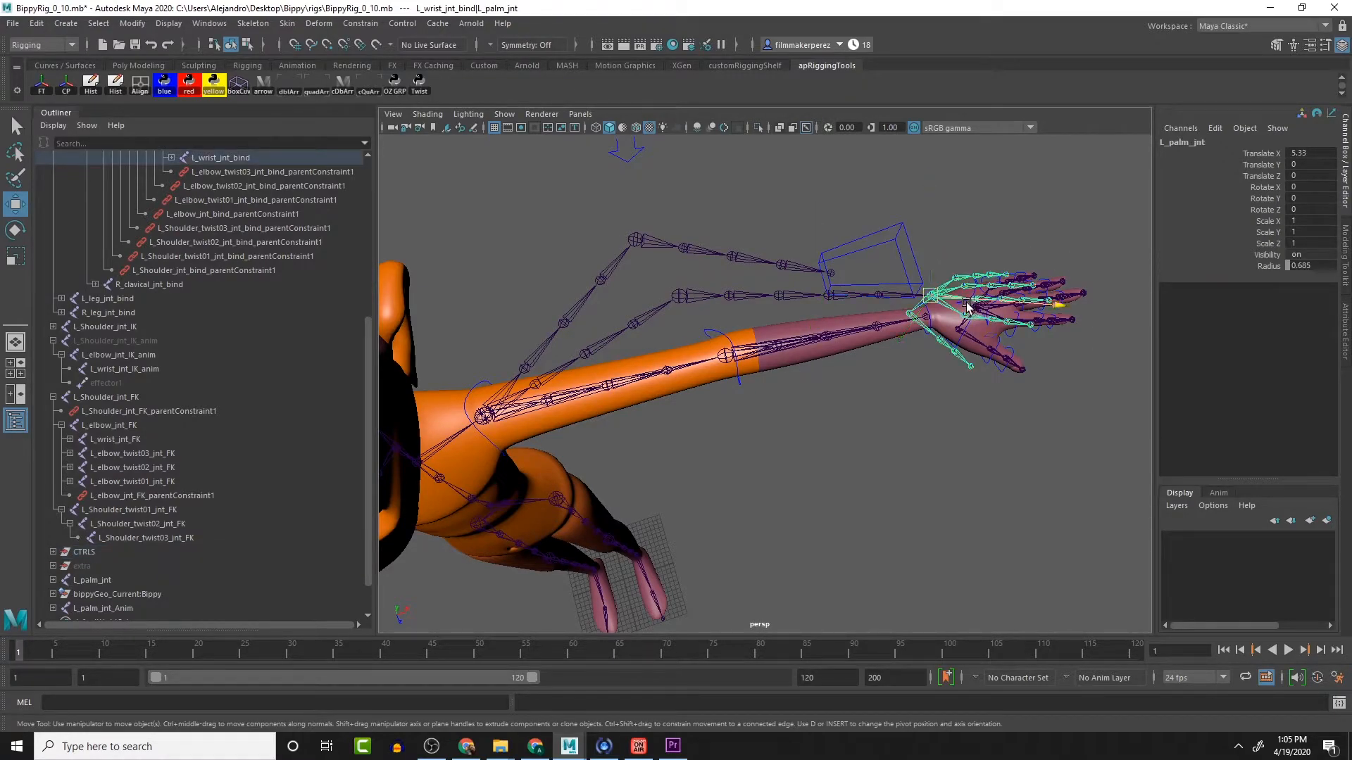
key(q)
click(967, 307)
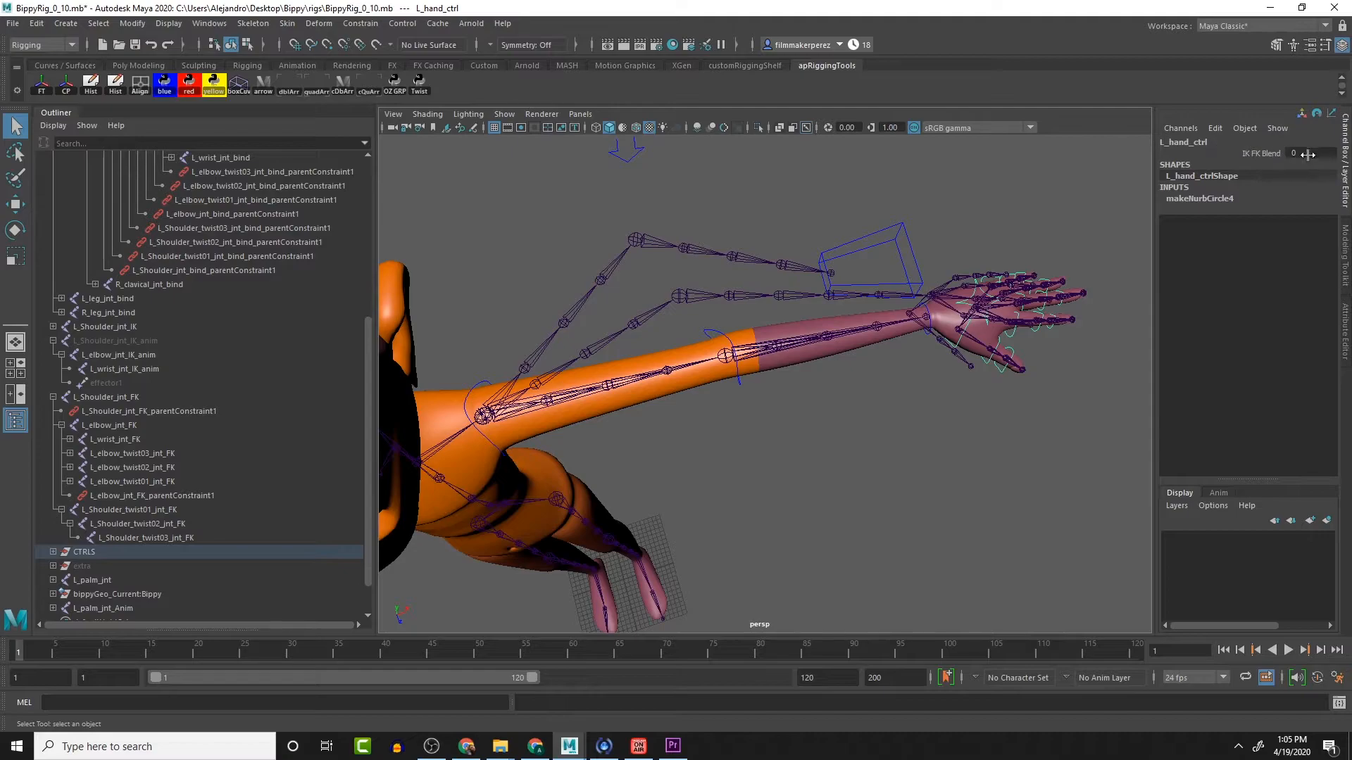
click(1253, 152)
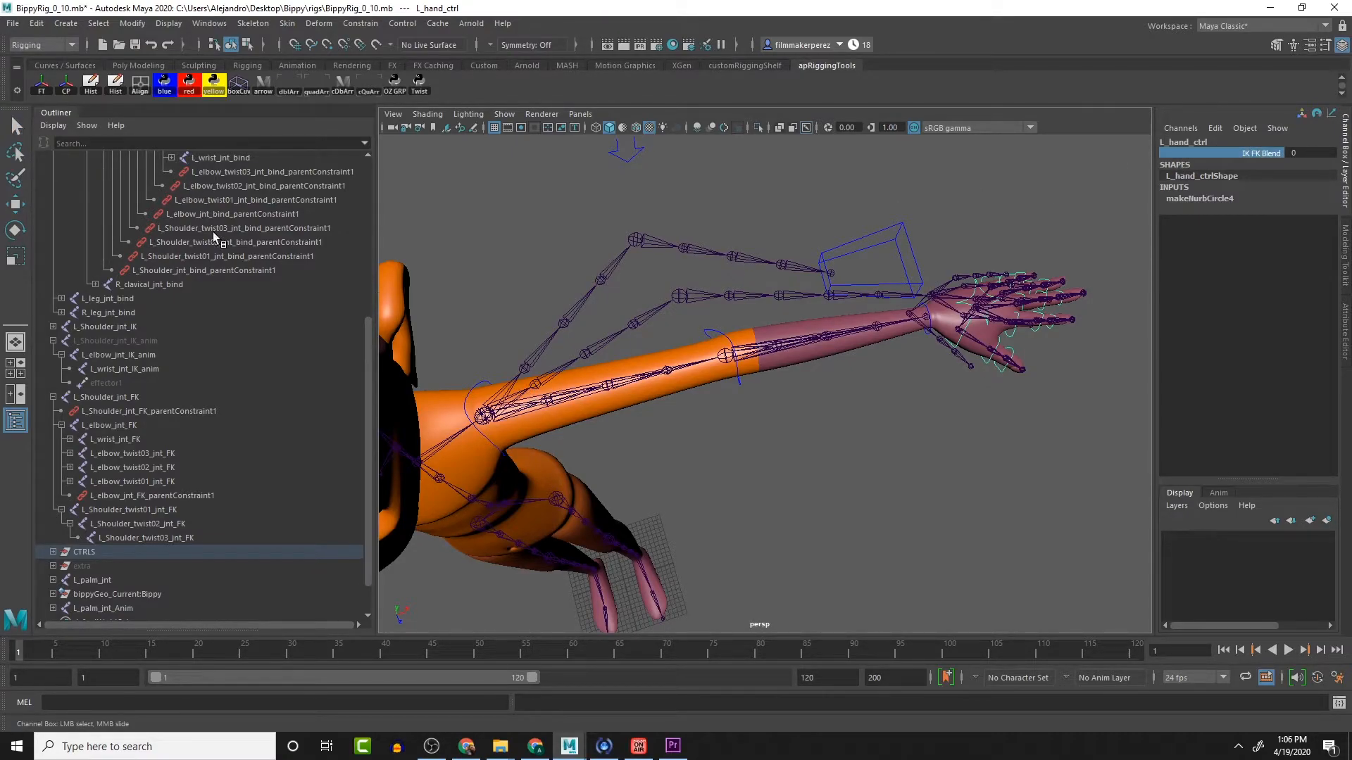
scroll(213, 231, up, 5)
click(234, 397)
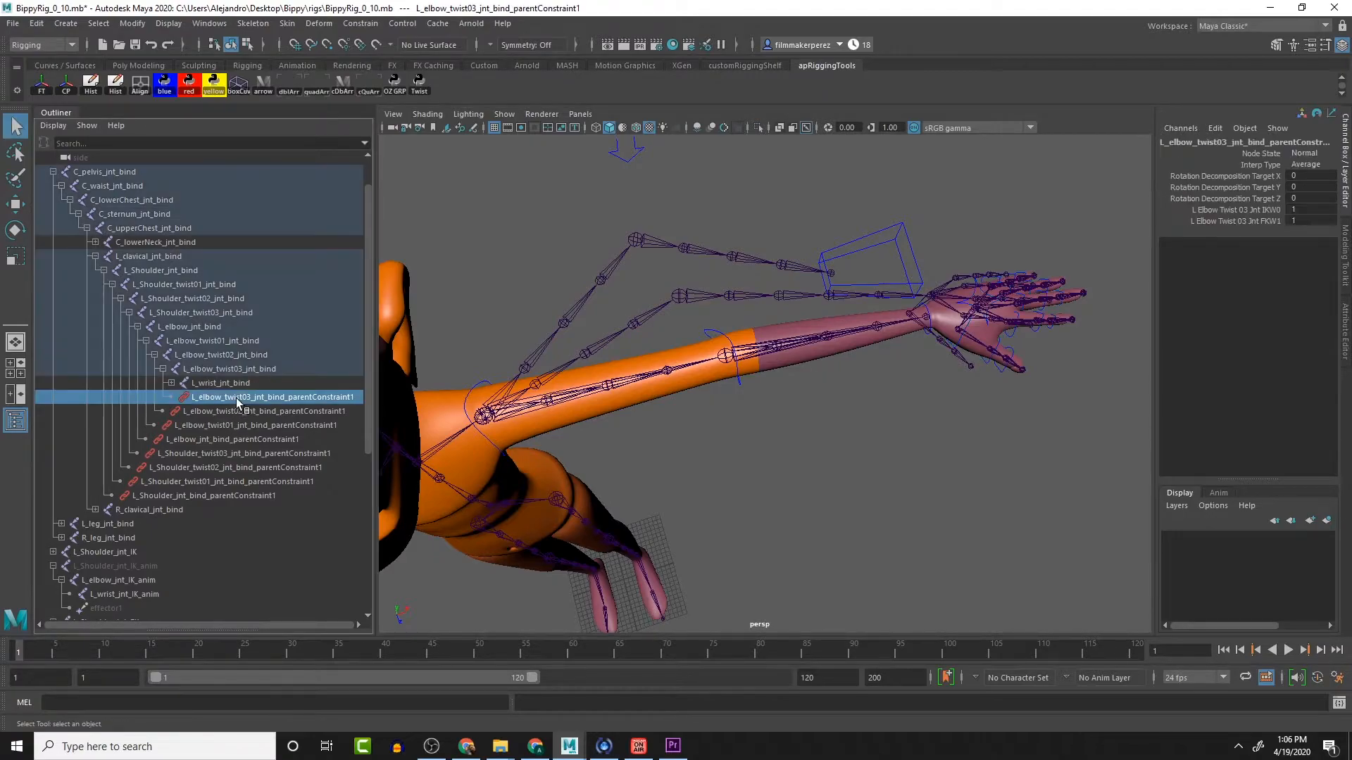
click(1249, 210)
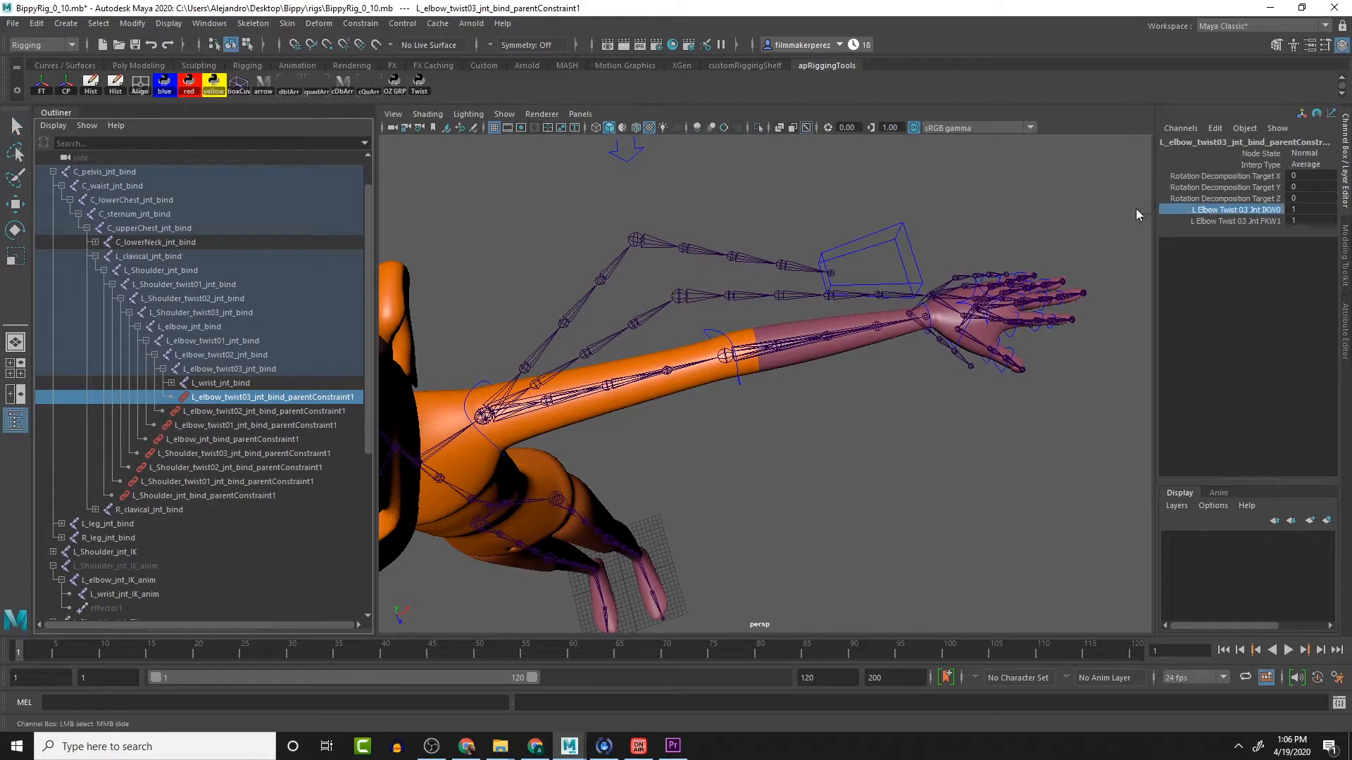
Step: Set the FK weight to 0 on the parent constraints of L_elbow_twist03_jnt_bind and L_elbow_twist02_jnt_bind
click(1298, 209)
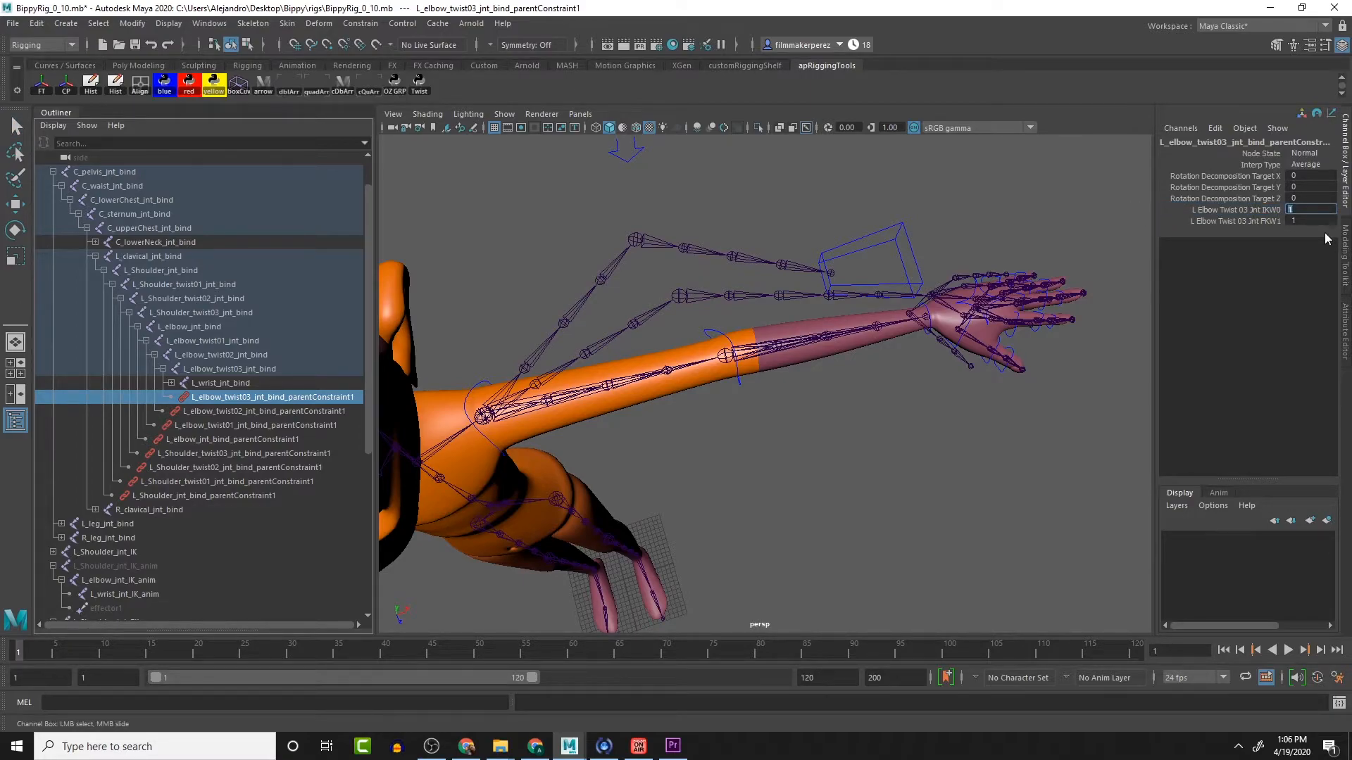
key(Return)
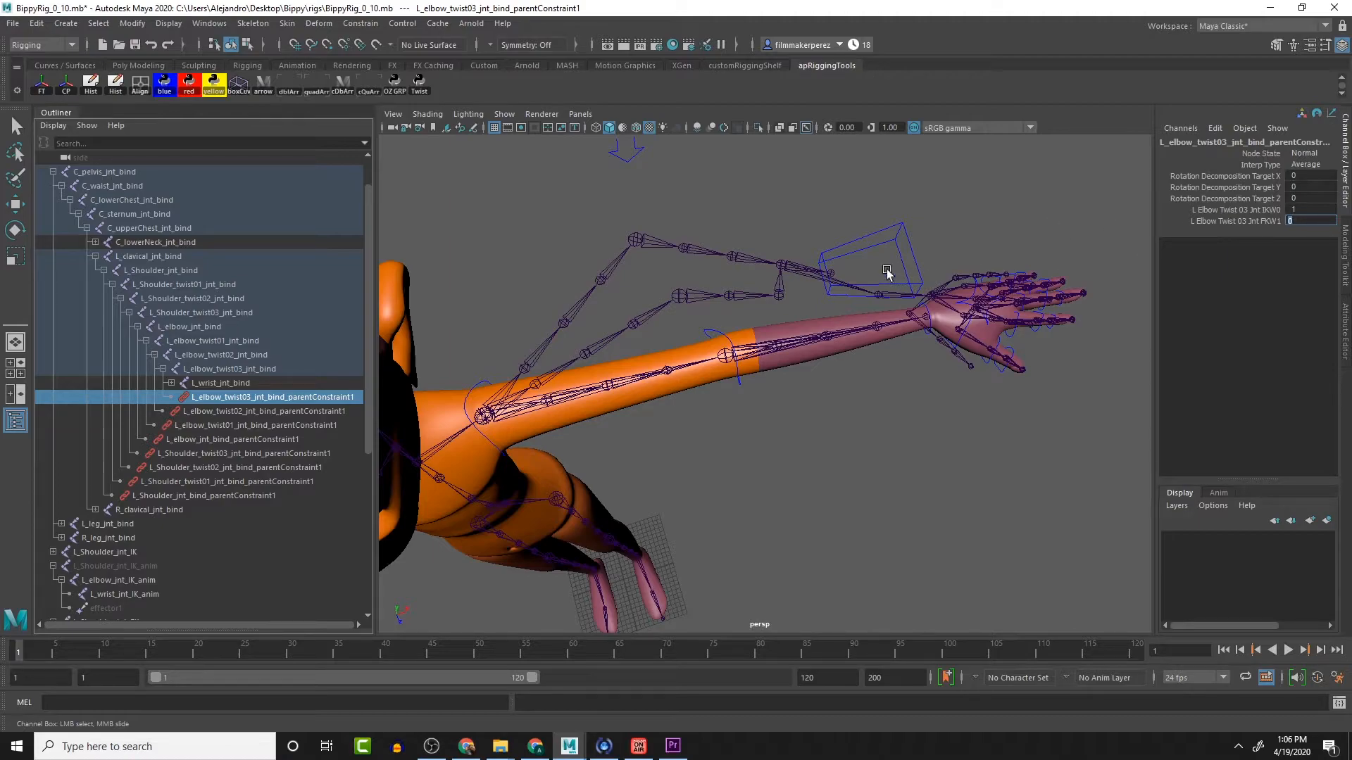
click(295, 412)
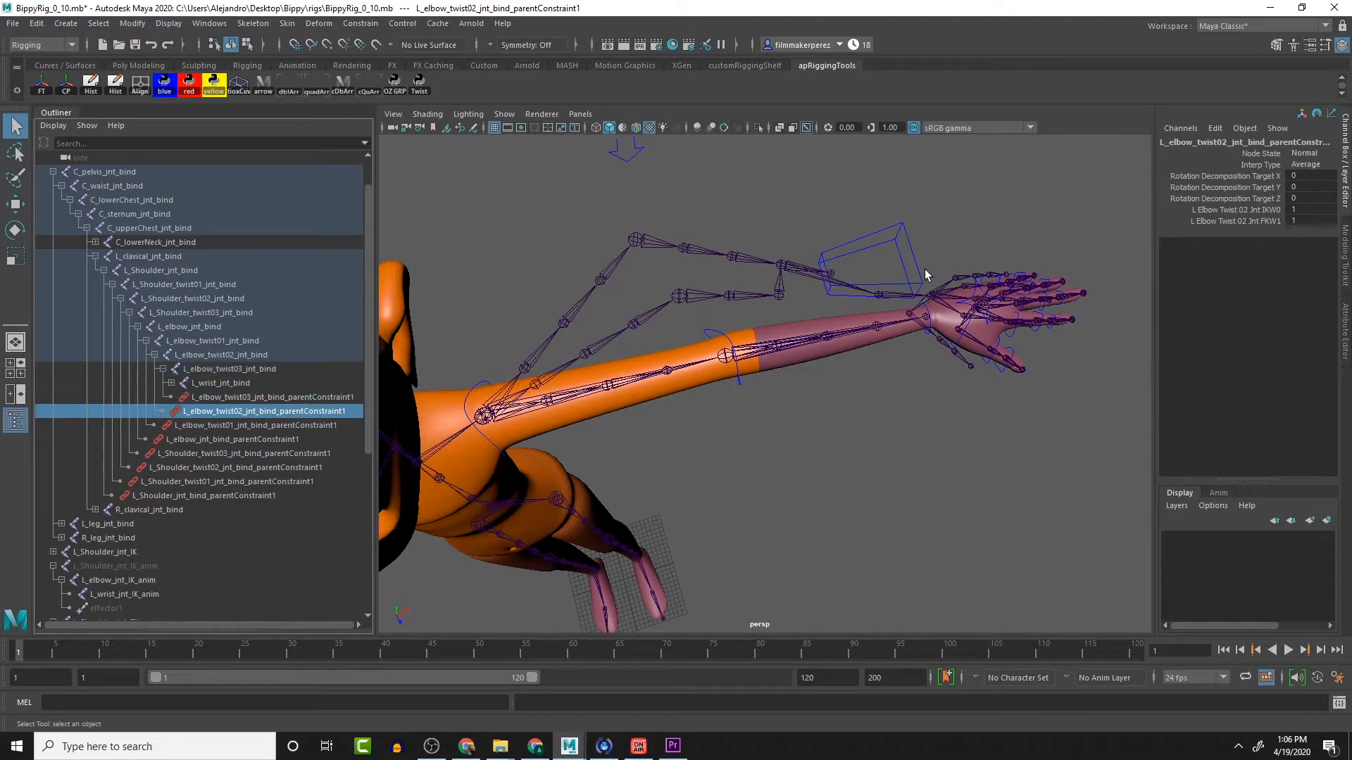
click(1304, 221)
click(1299, 222)
key(Return)
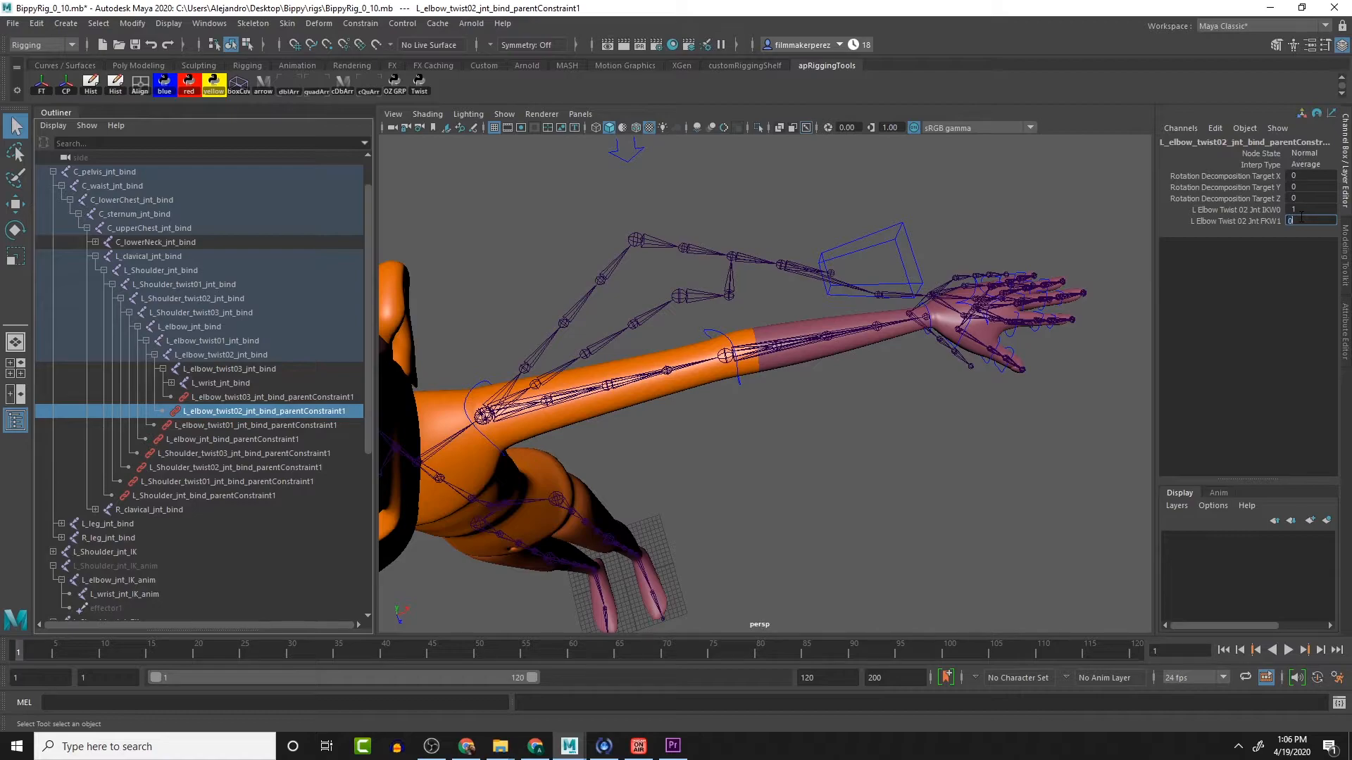
Step: Set the FK weight back to 1 on the L_elbow_twist02_jnt_bind and L_elbow_twist03_jnt_bind parent constraints
key(Return)
click(255, 396)
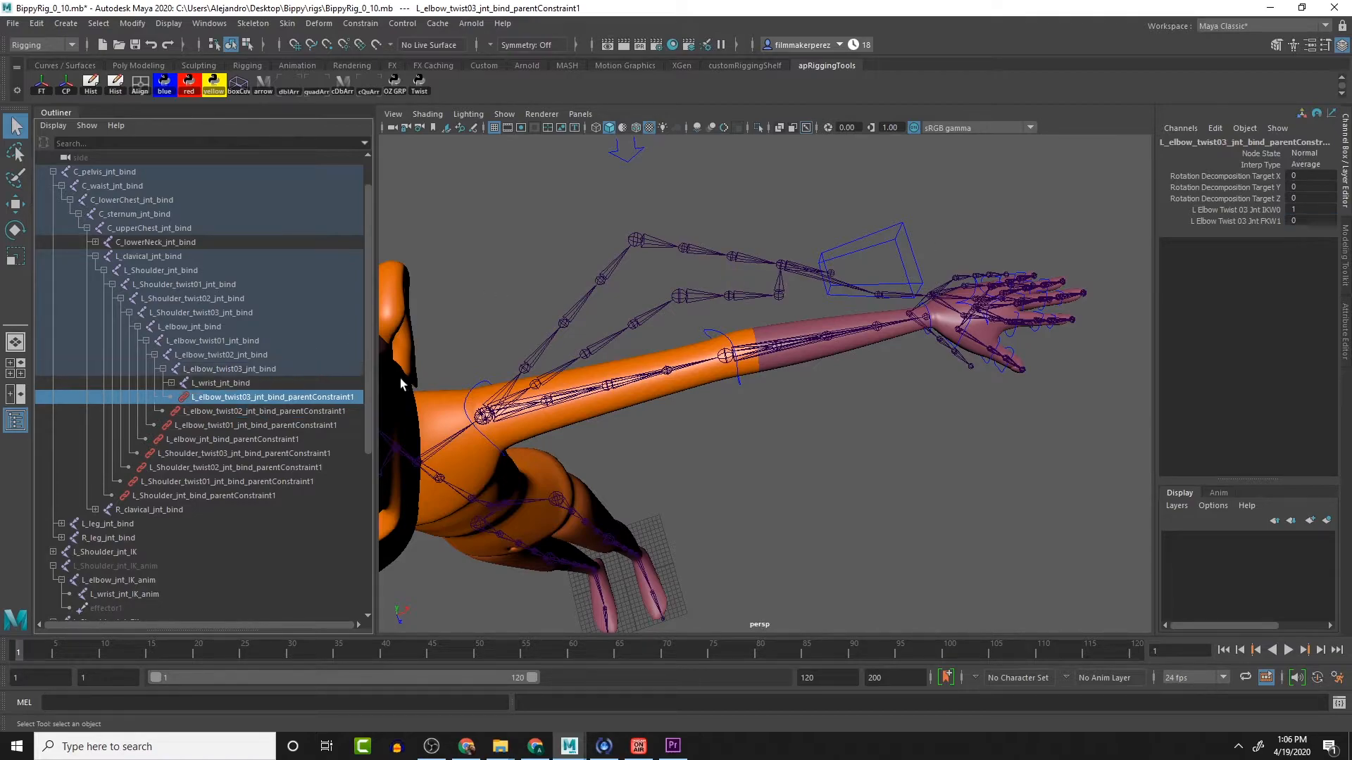
double_click(1306, 221)
key(Return)
Step: Test-move L_ikArm_ctrl toward the body, undo the move, and select L_elbow_twist03_jnt_bind to check its constraint weights
click(861, 238)
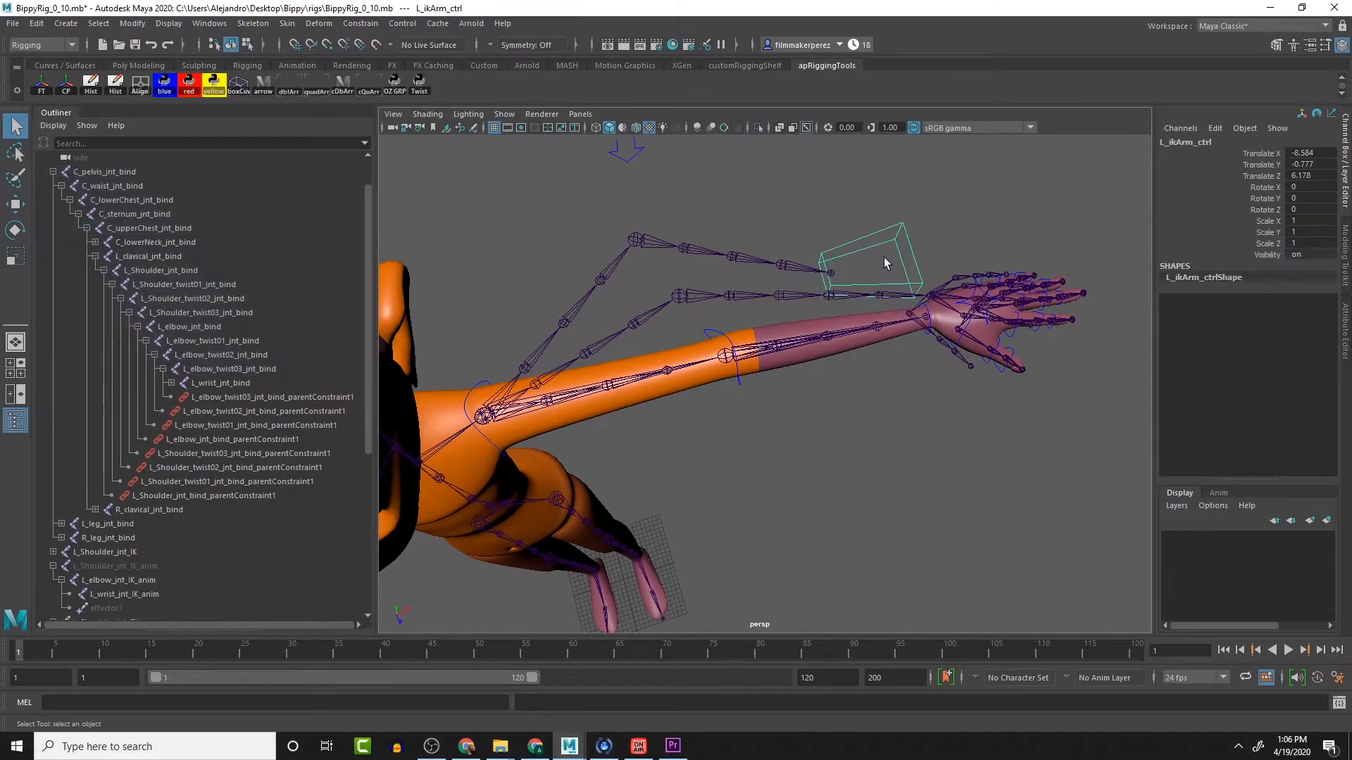
key(w)
drag(848, 274, 775, 272)
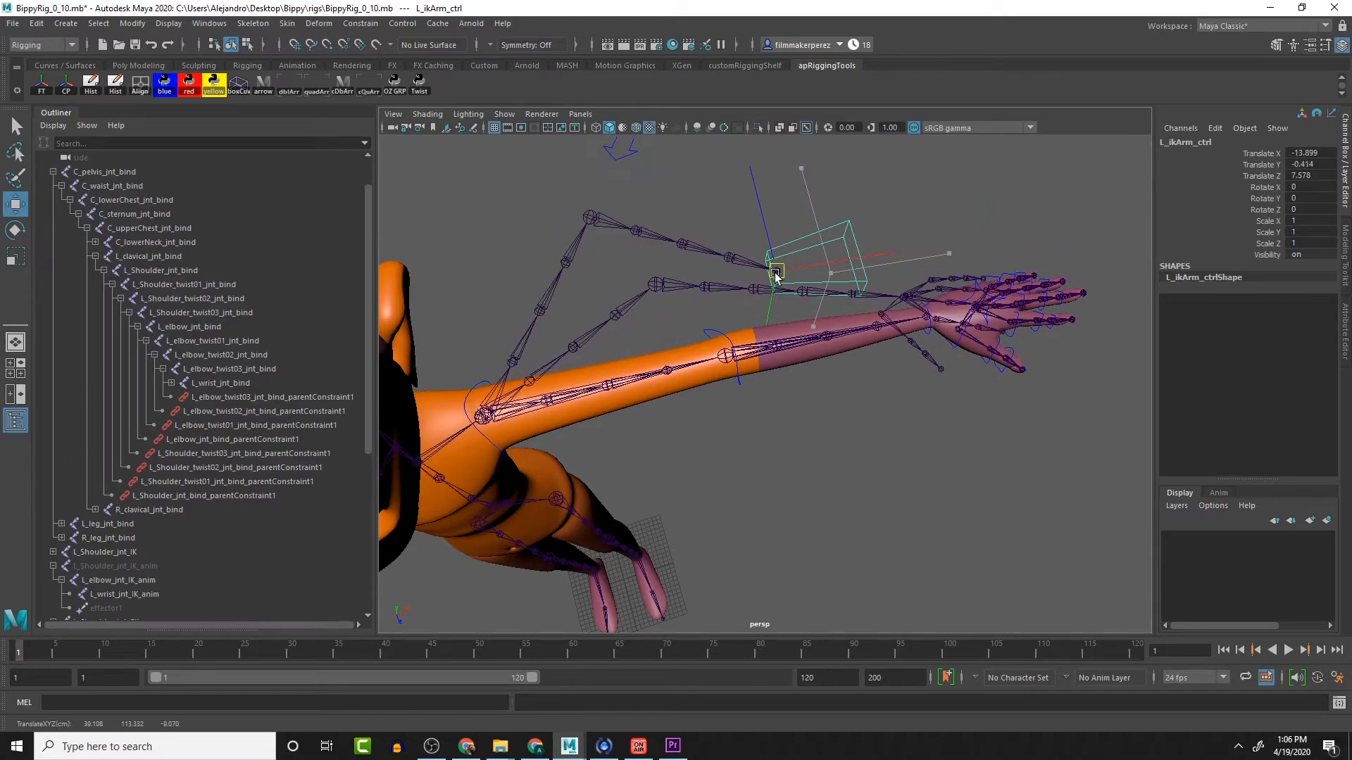
key(ctrl+z)
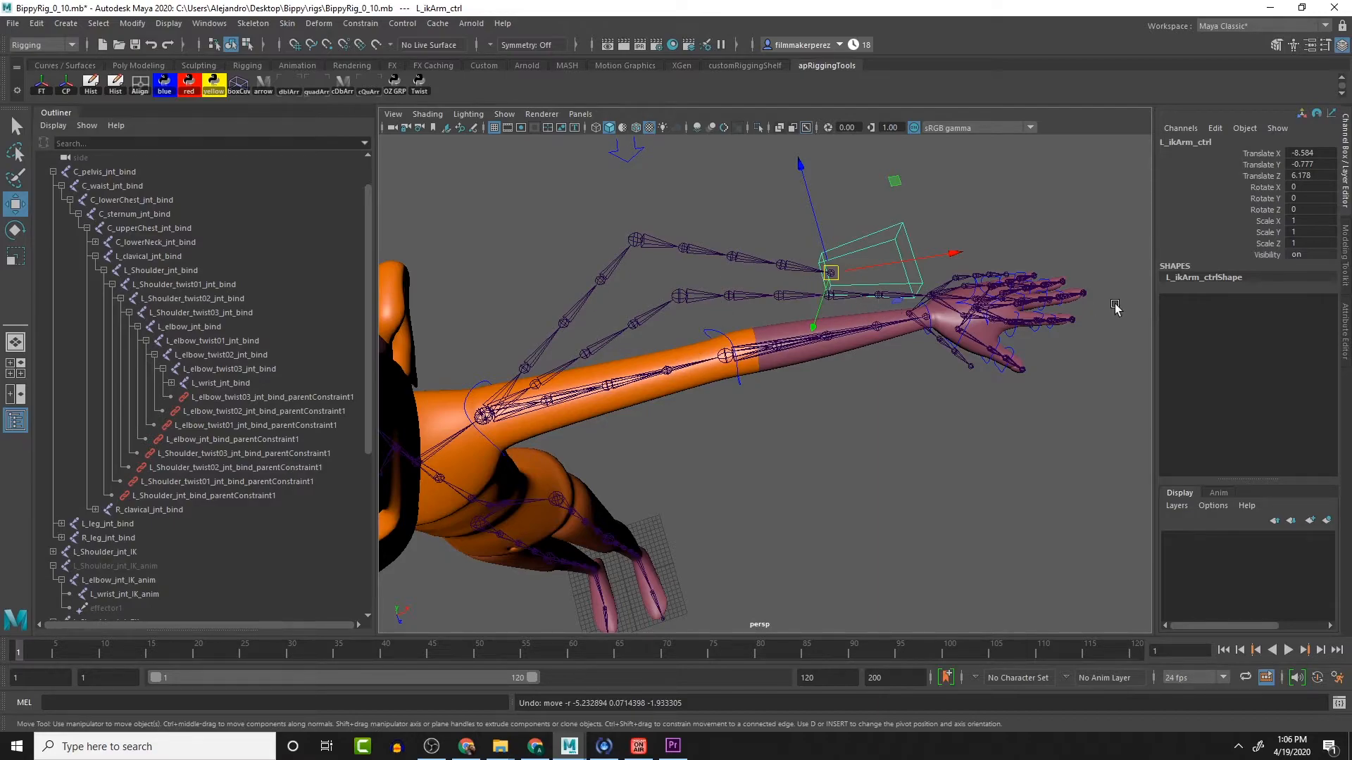
click(859, 300)
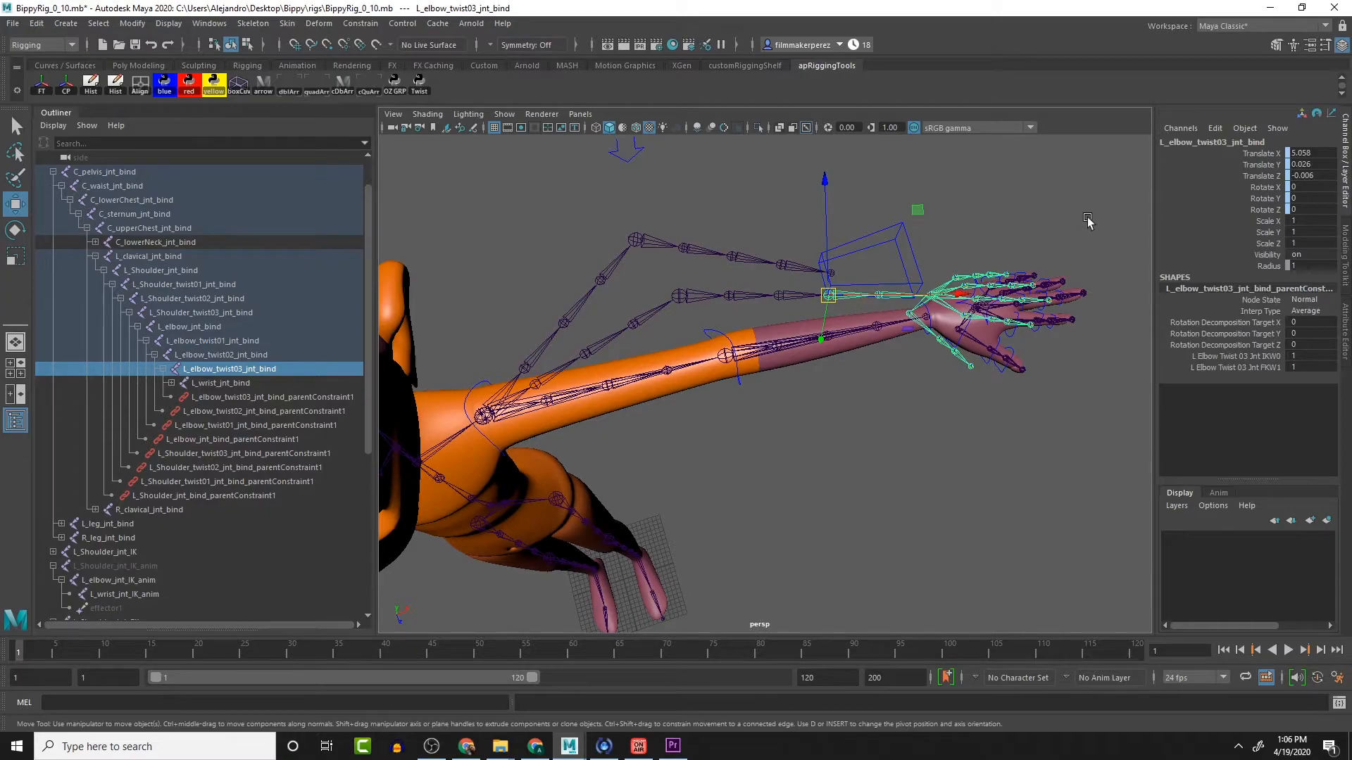
Step: Compare the IK and FK constraint weights on L_wrist_jnt_bind with the IK FK Blend attribute on L_hand_ctrl
key(q)
click(889, 300)
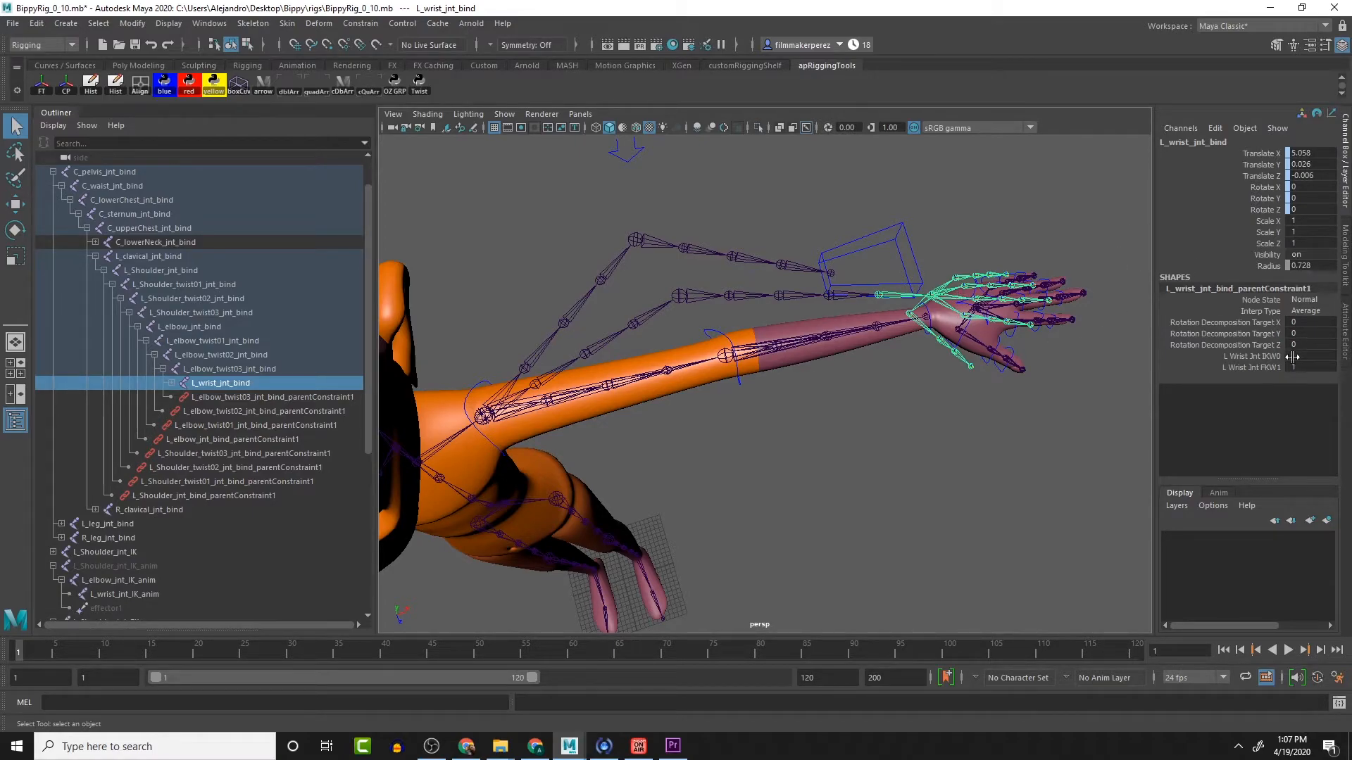
click(965, 310)
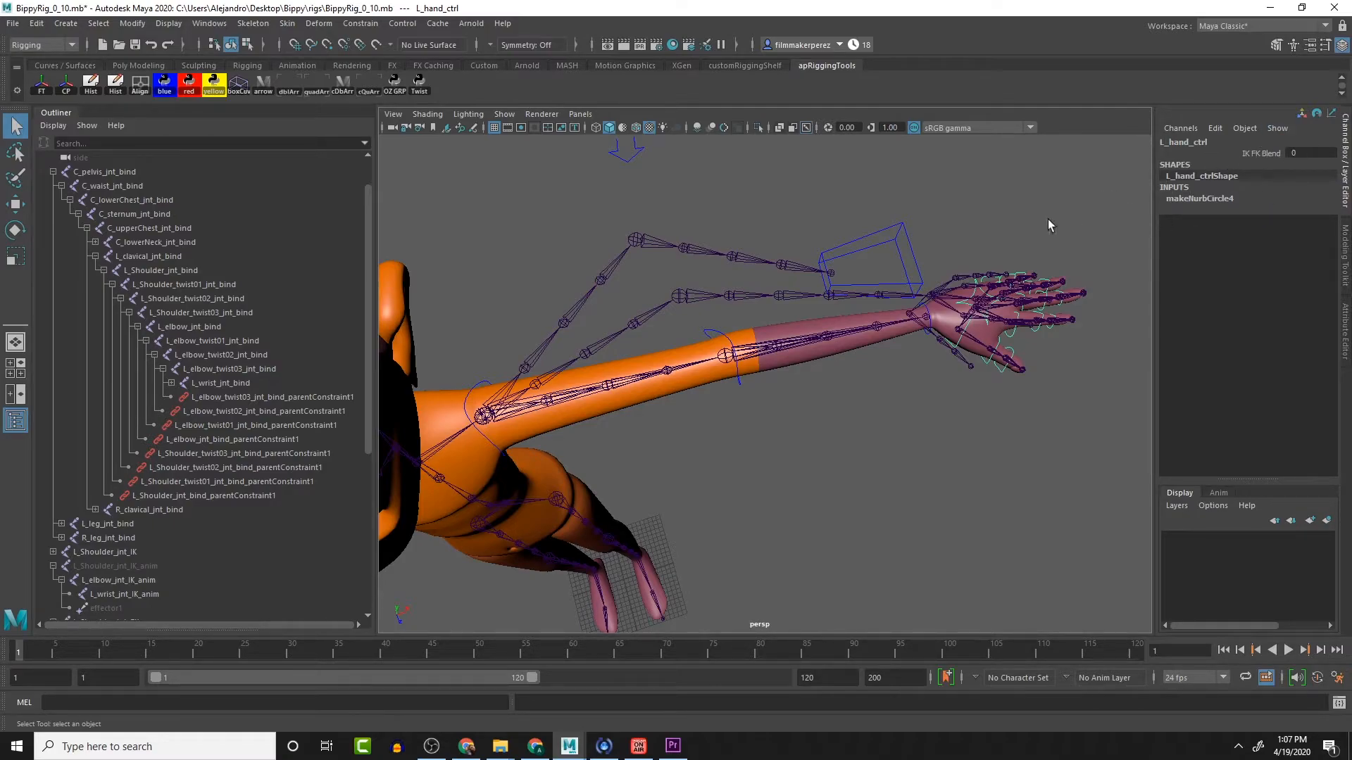
click(876, 312)
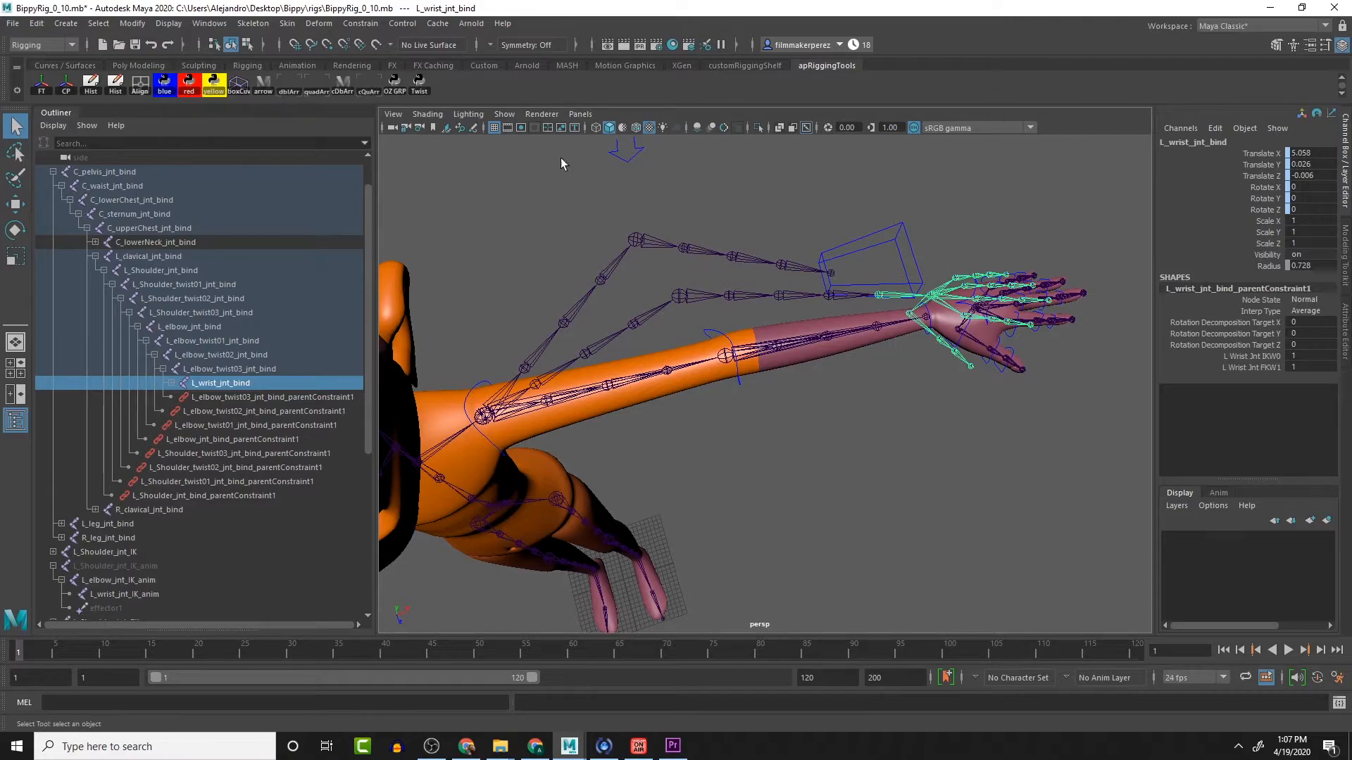
click(252, 24)
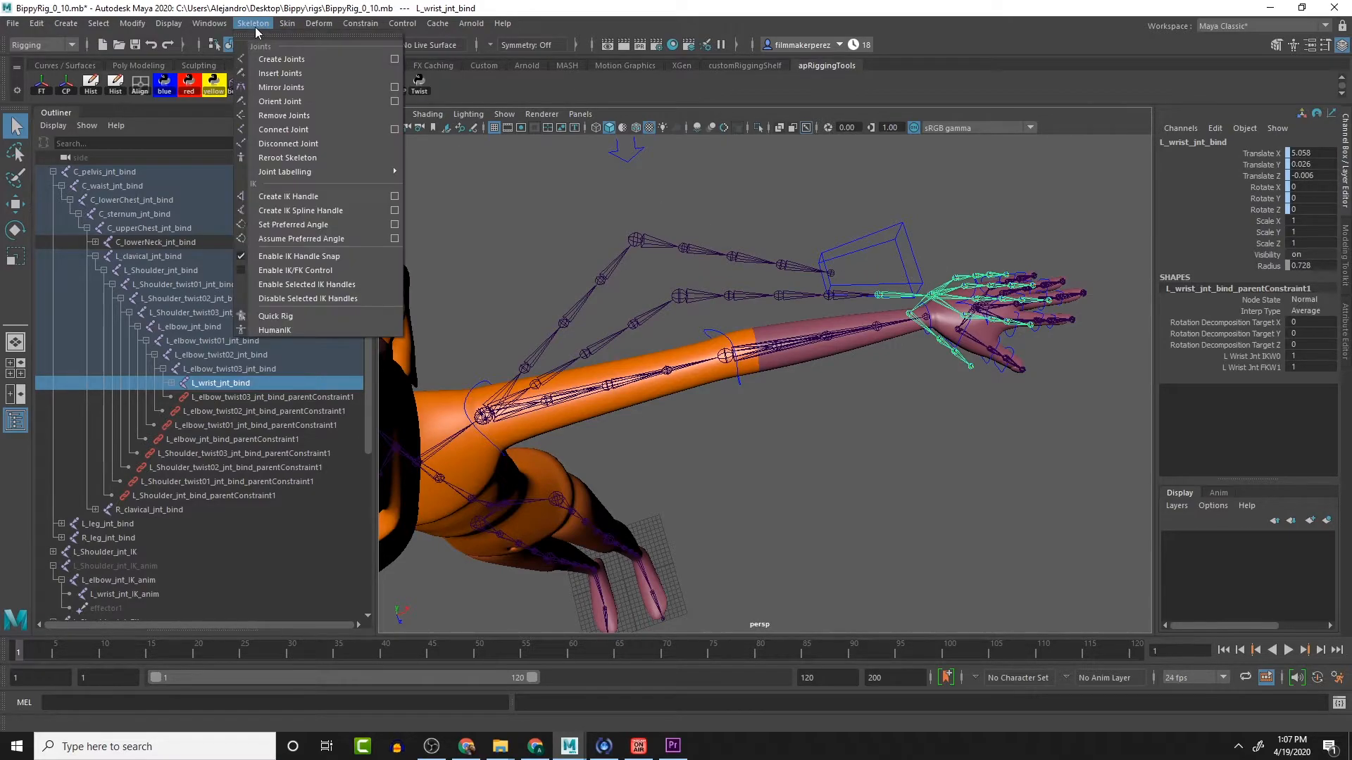
mouse_move(379, 23)
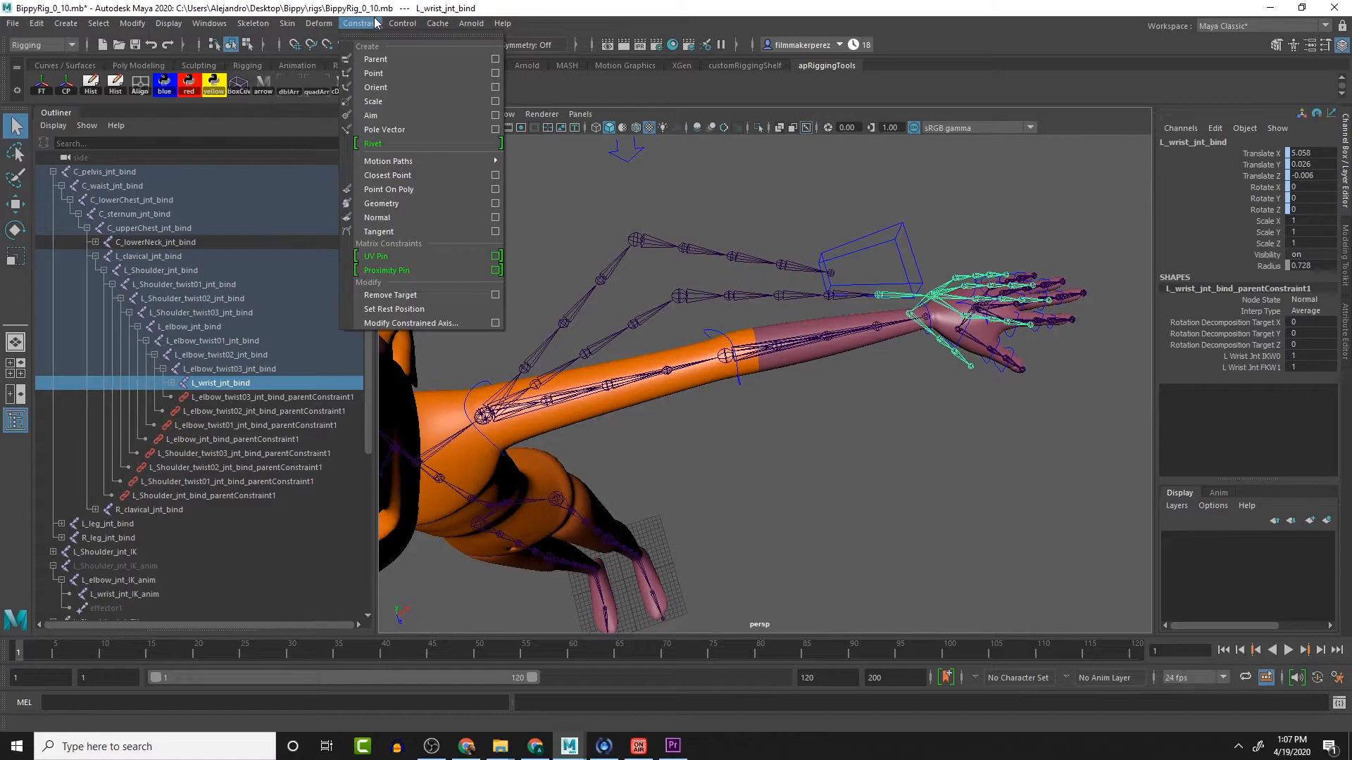
Step: Open the Connection Editor and load L_wrist_jnt_bind_parentConstraint1 as the destination node
click(278, 398)
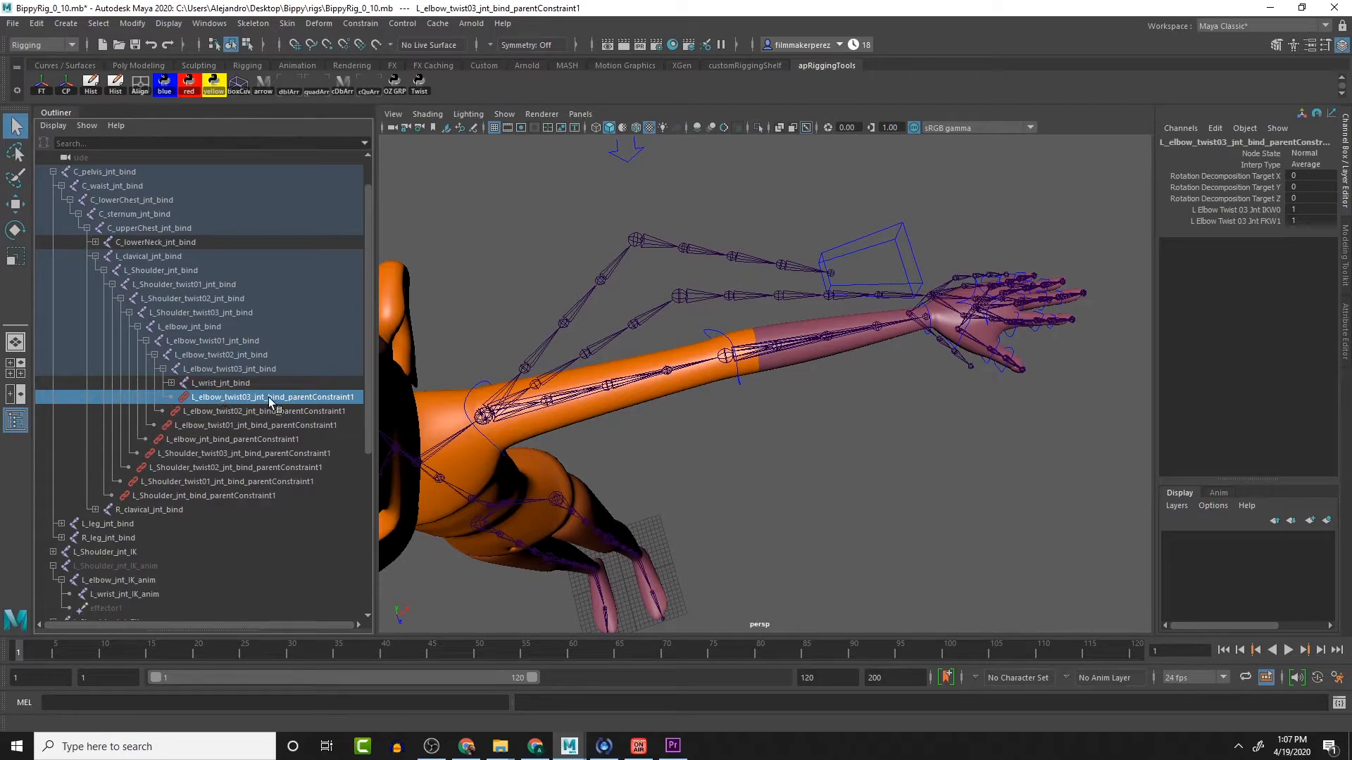
click(171, 382)
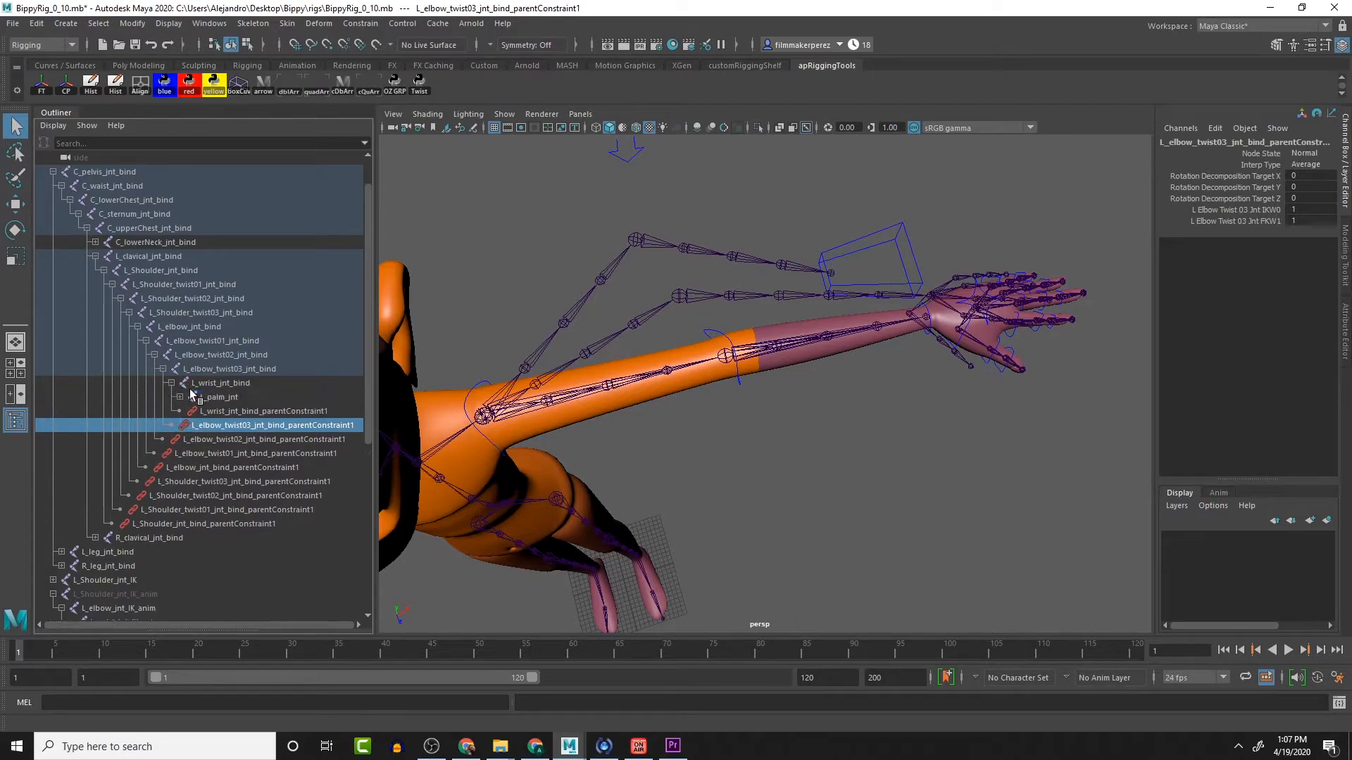
click(232, 412)
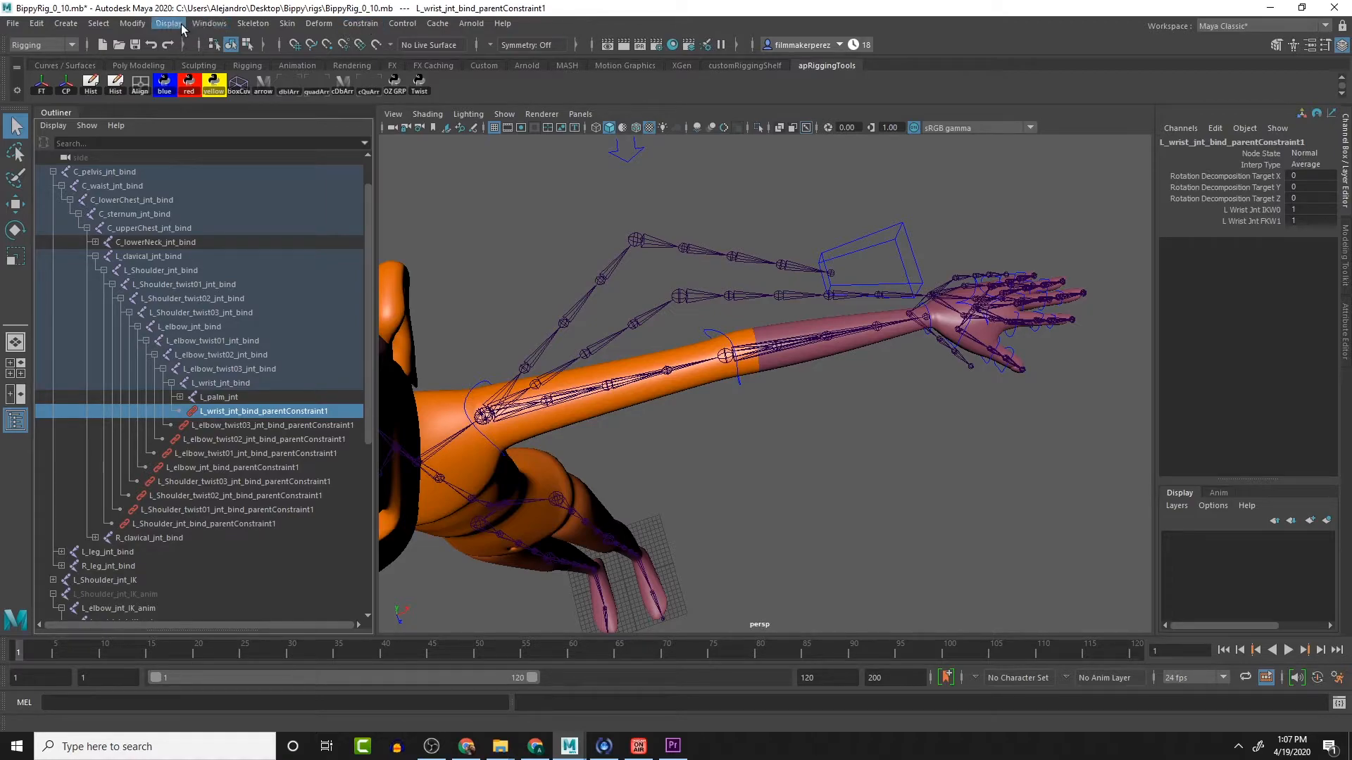
click(210, 24)
mouse_move(234, 72)
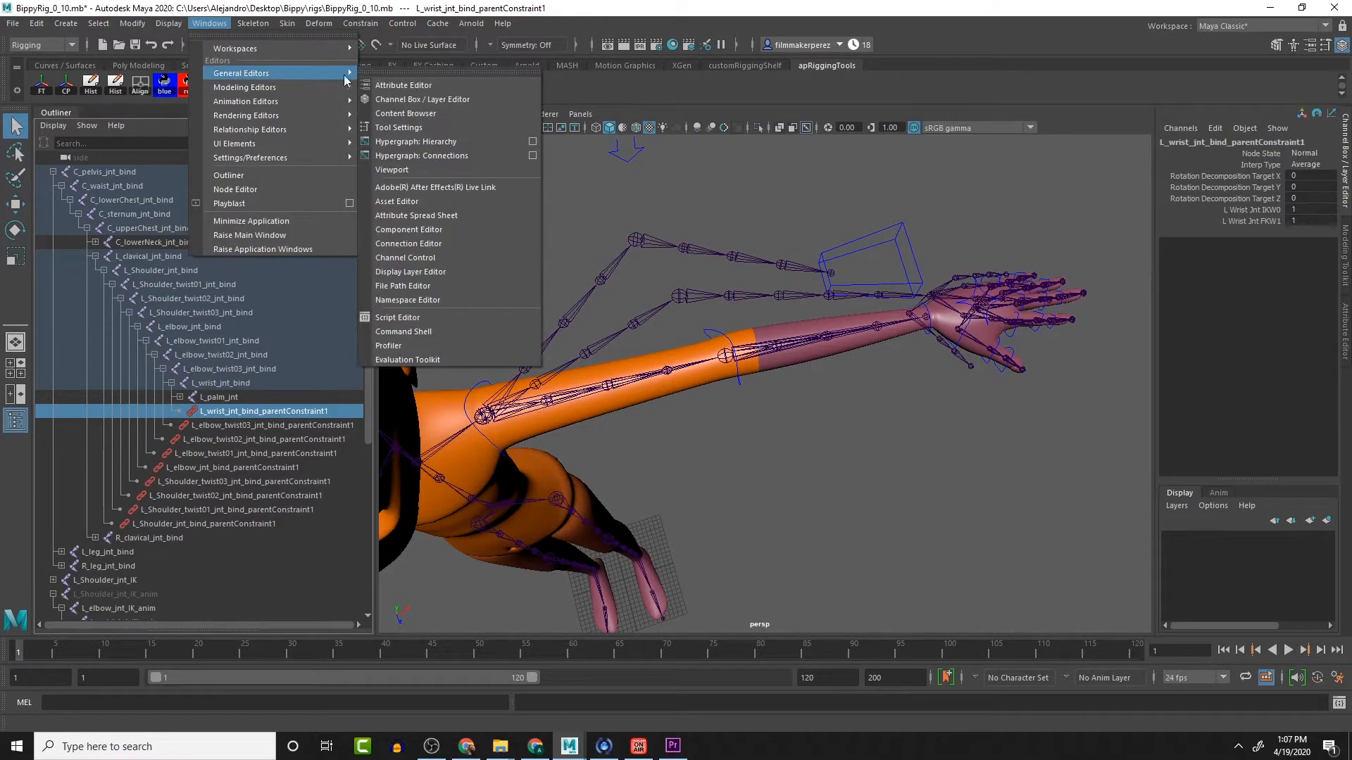
click(436, 243)
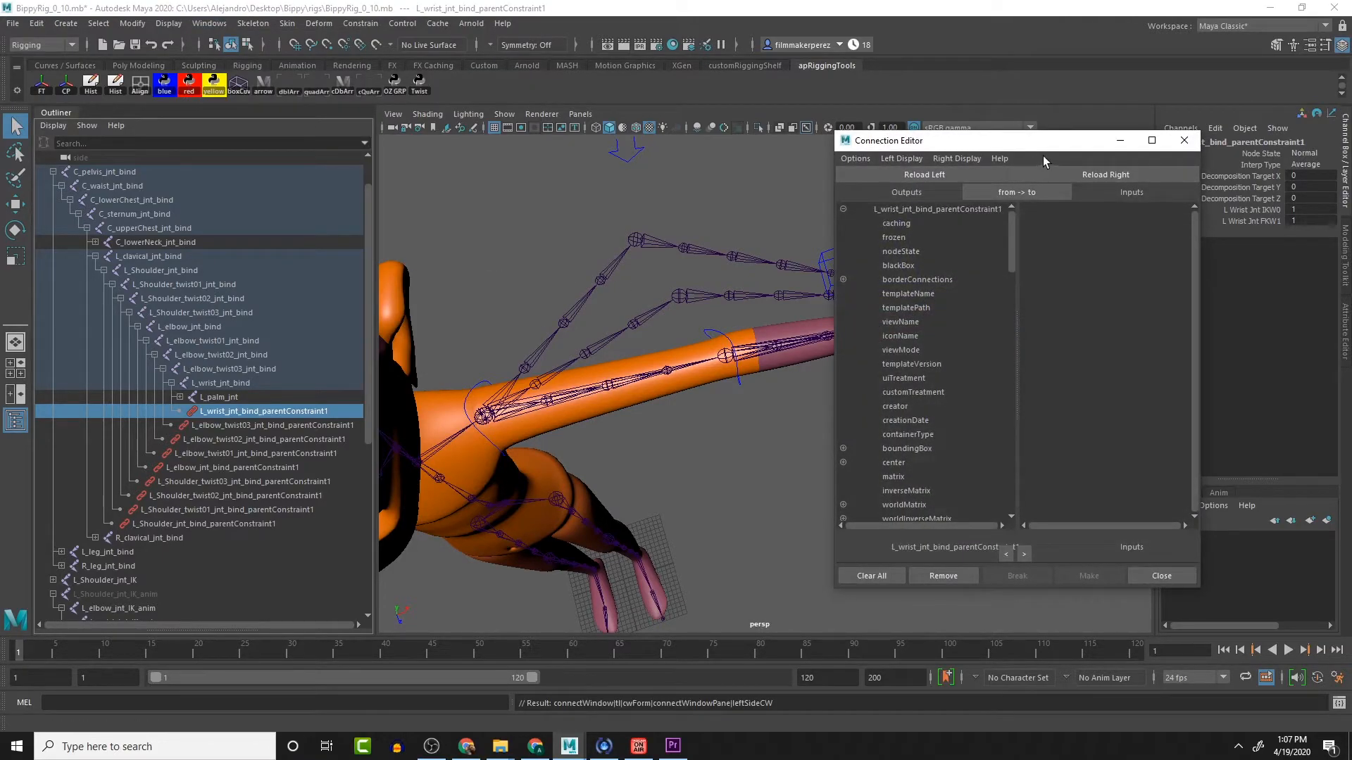
drag(1056, 144, 1211, 171)
click(1244, 202)
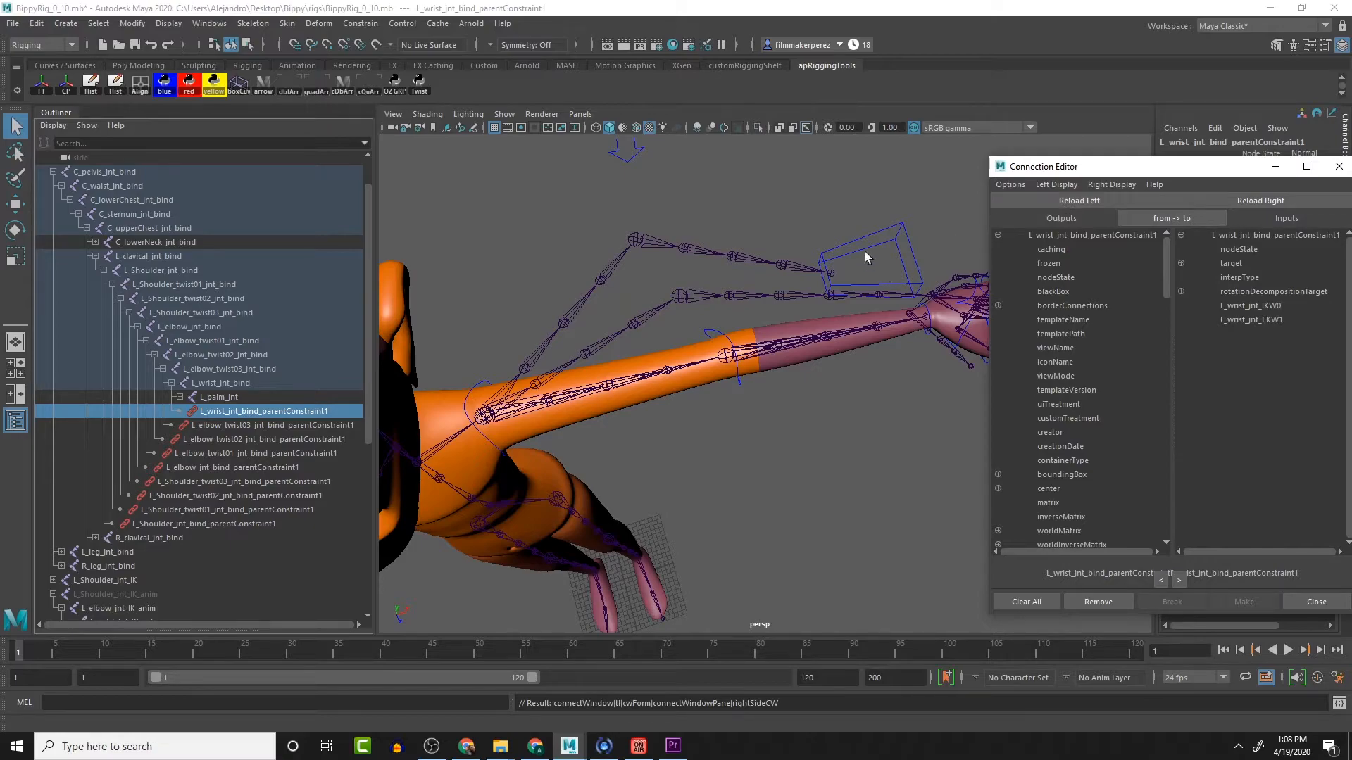
Step: Load L_hand_ctrl as the Connection Editor's source node and hide its non-keyable attributes
alt+middle_drag(840, 381, 774, 385)
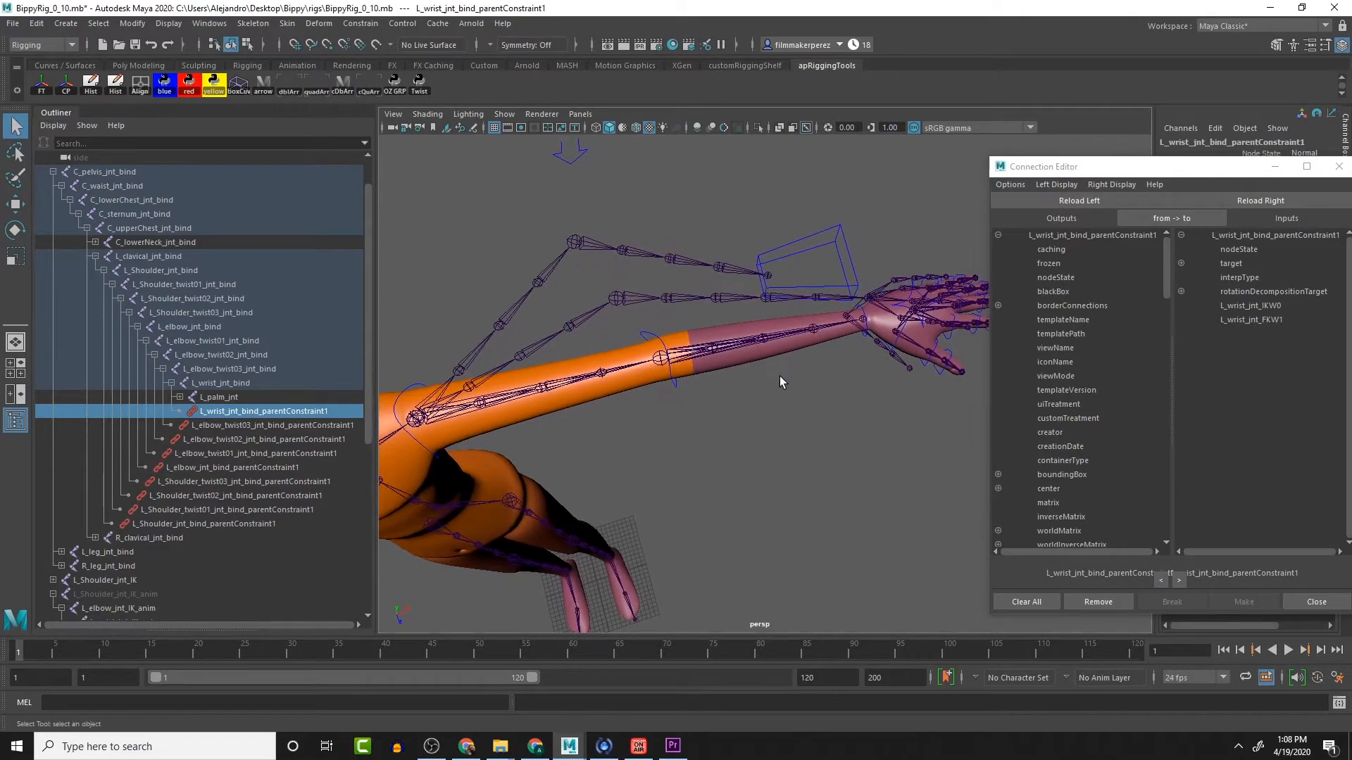
click(906, 292)
click(1080, 201)
click(1056, 184)
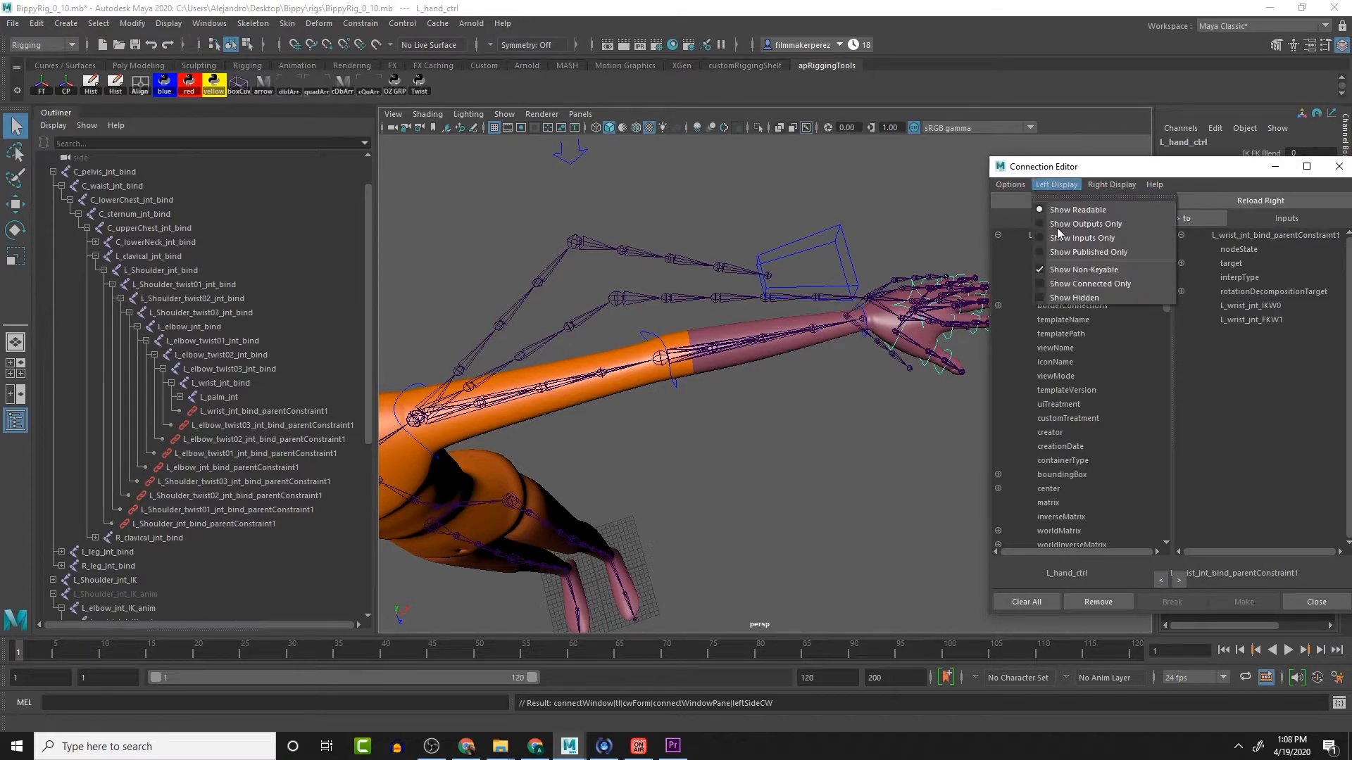
click(1073, 283)
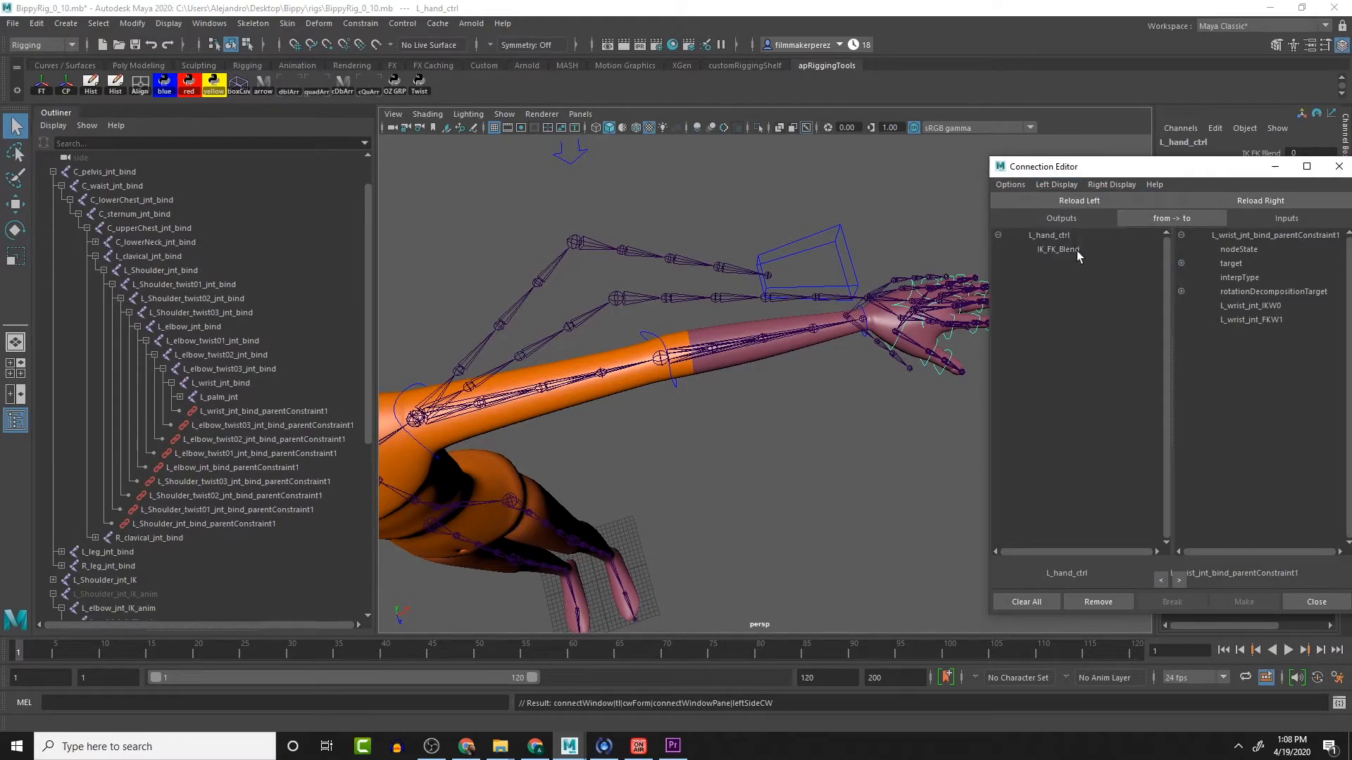
Step: Connect L_hand_ctrl's IK_FK_Blend to L_wrist_jnt_FKW1 on the wrist parent constraint
click(1077, 251)
drag(1169, 174, 1077, 289)
click(1177, 433)
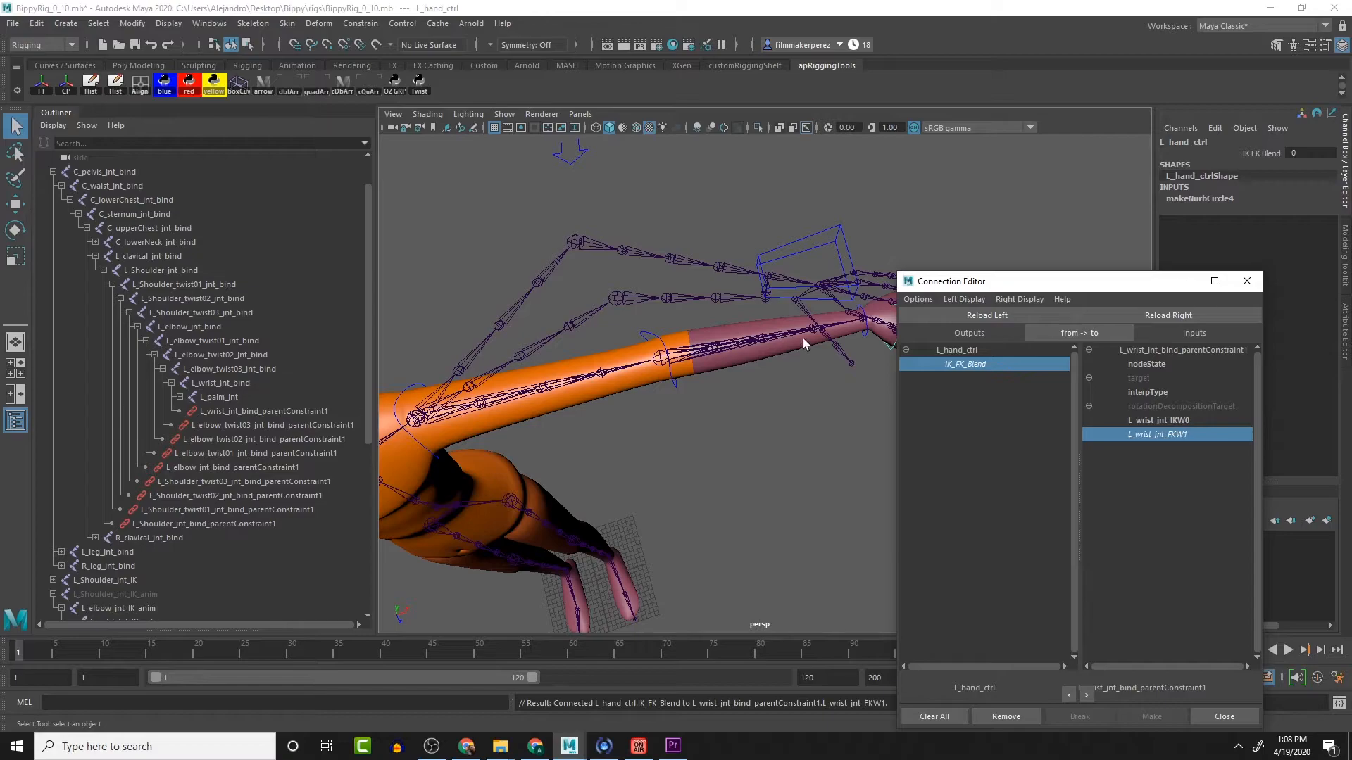
Step: Connect IK_FK_Blend to the FKW1 weights of the L_elbow_twist03_jnt_bind and L_elbow_twist02_jnt_bind parent constraints
click(280, 425)
click(1183, 313)
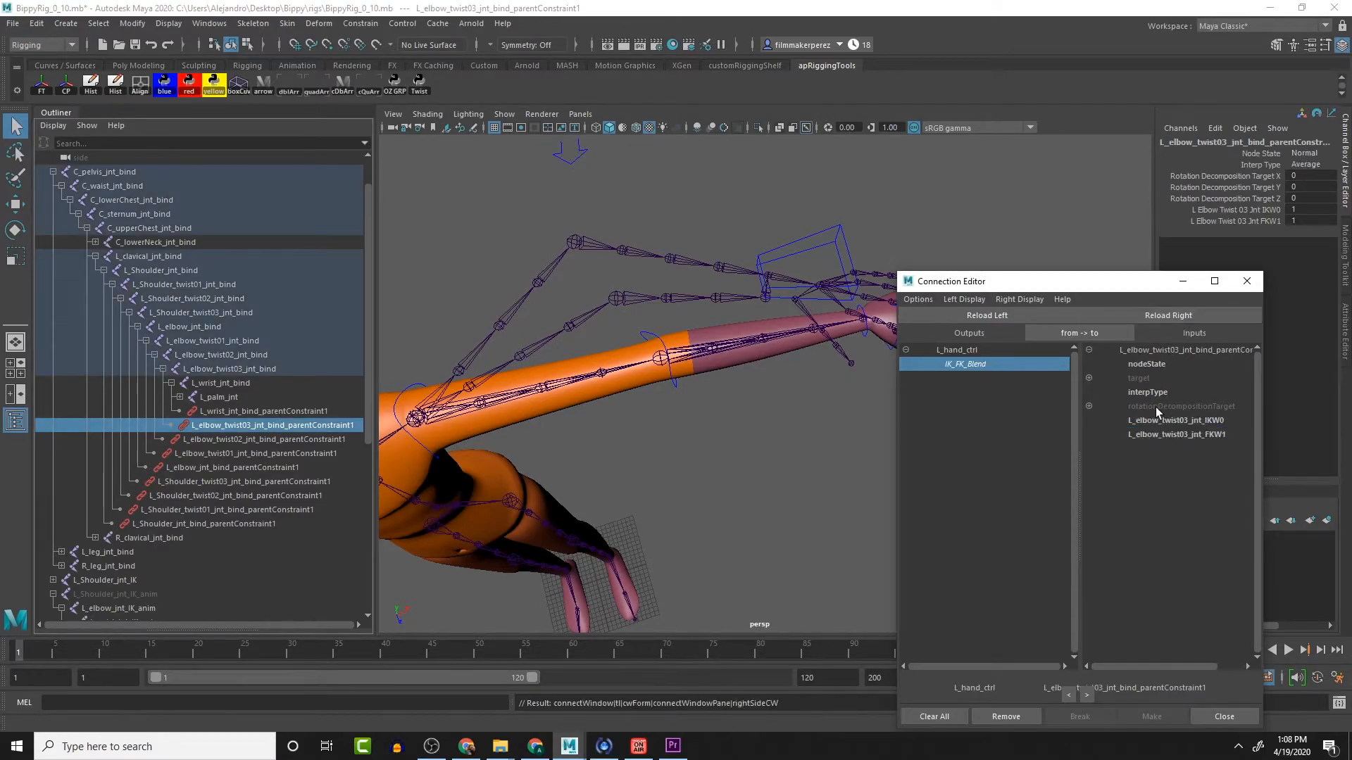
click(1172, 435)
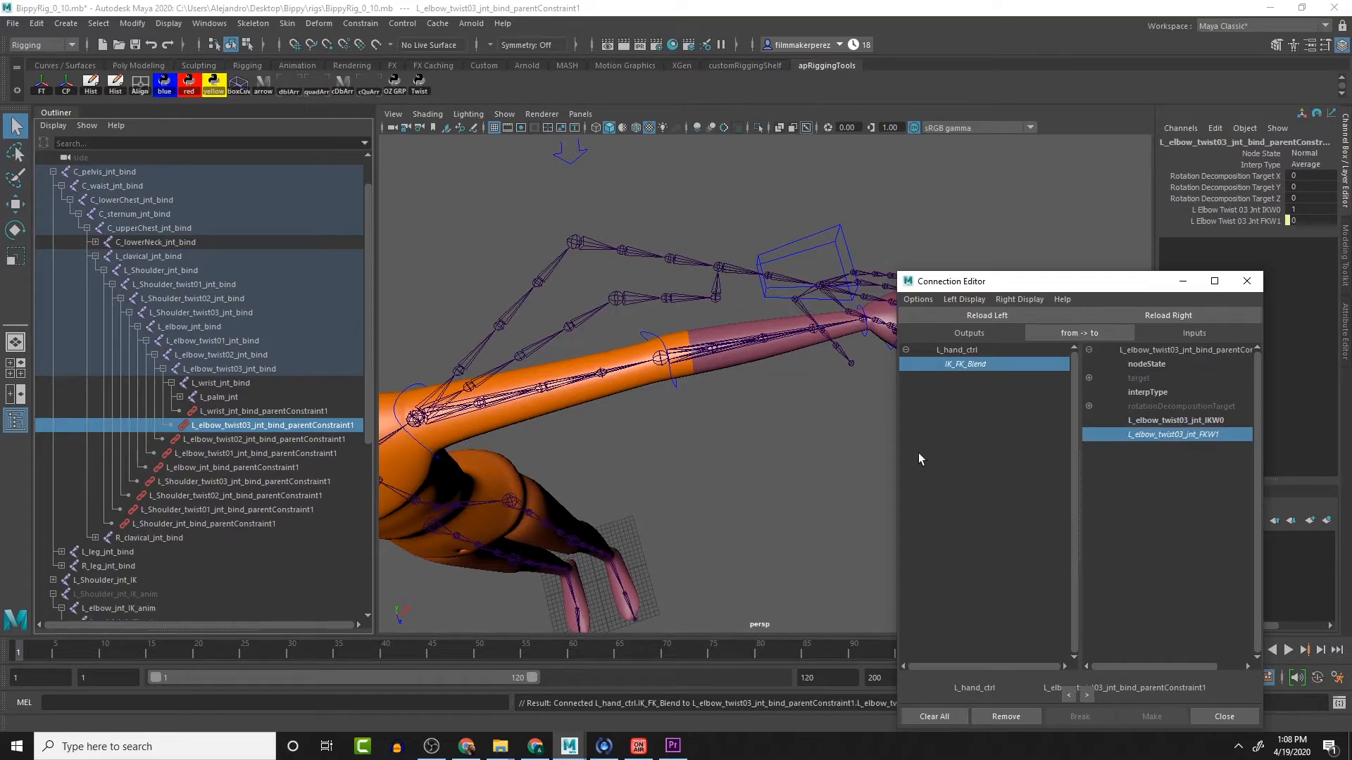
click(324, 438)
click(1196, 310)
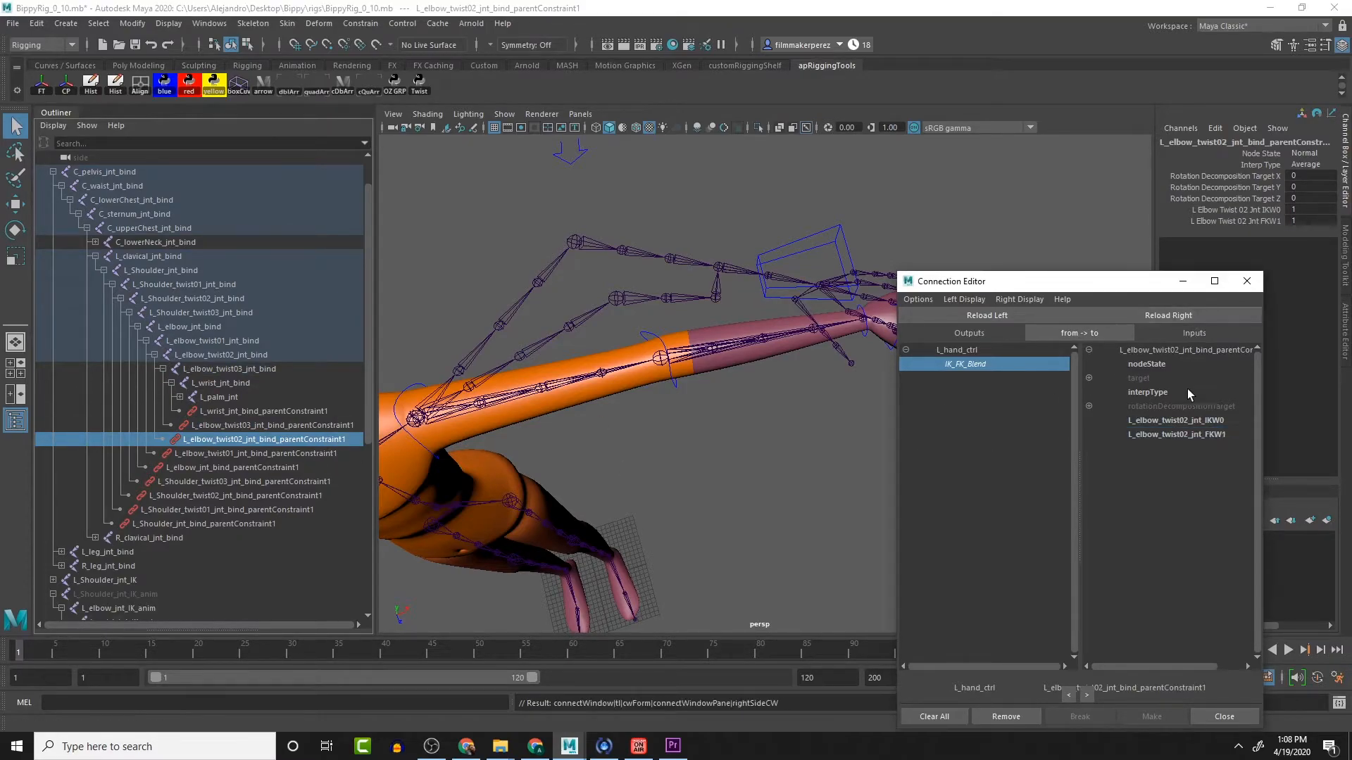
click(1195, 437)
Step: Connect IK_FK_Blend to the FKW1 weights of the L_elbow_twist01_jnt_bind and L_elbow_jnt_bind parent constraints
click(303, 452)
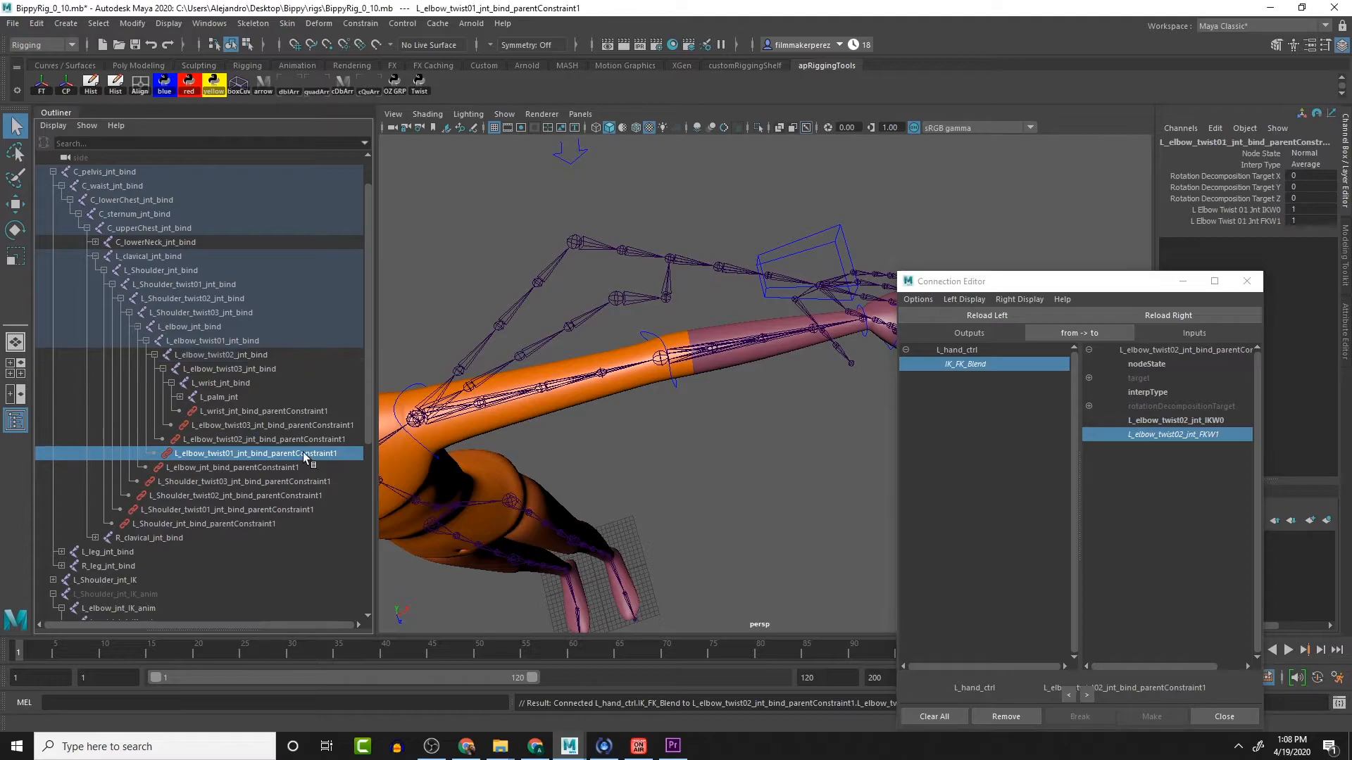
click(1210, 313)
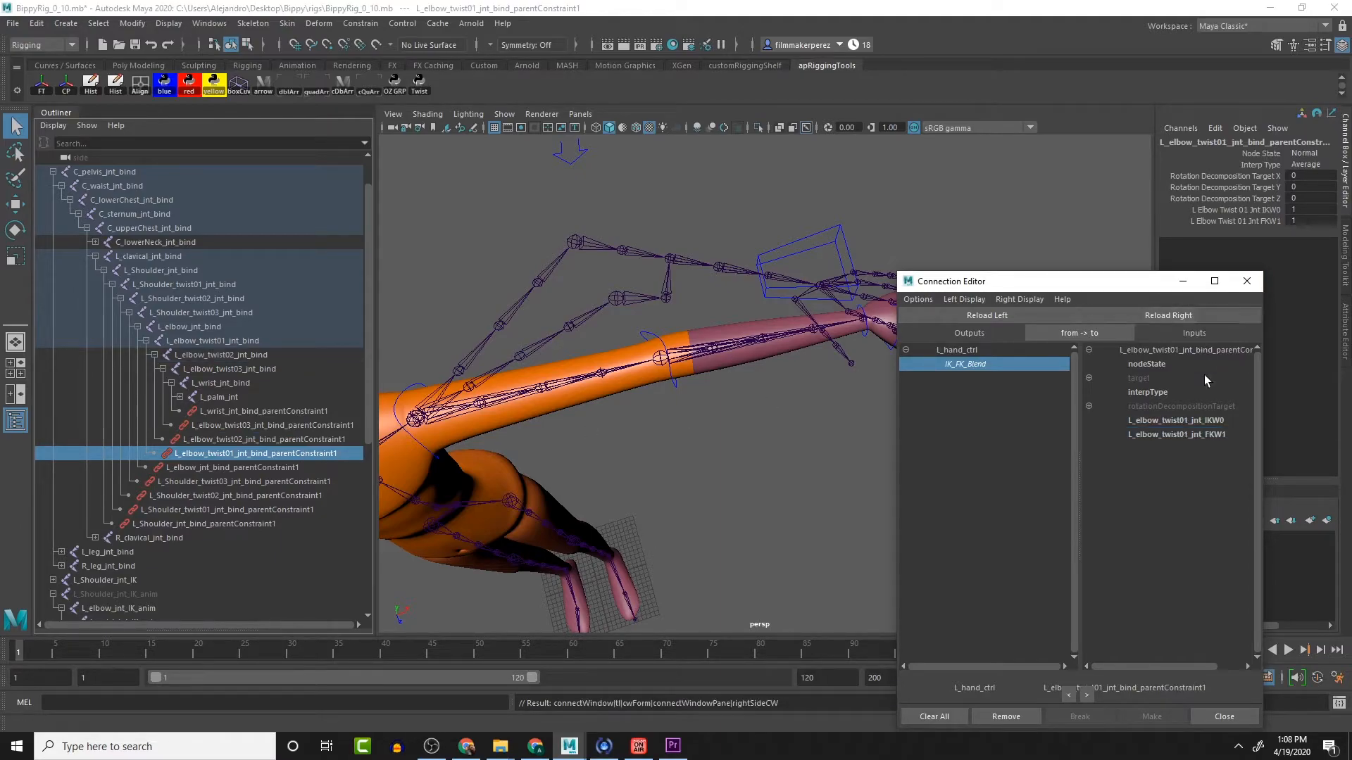
click(1196, 437)
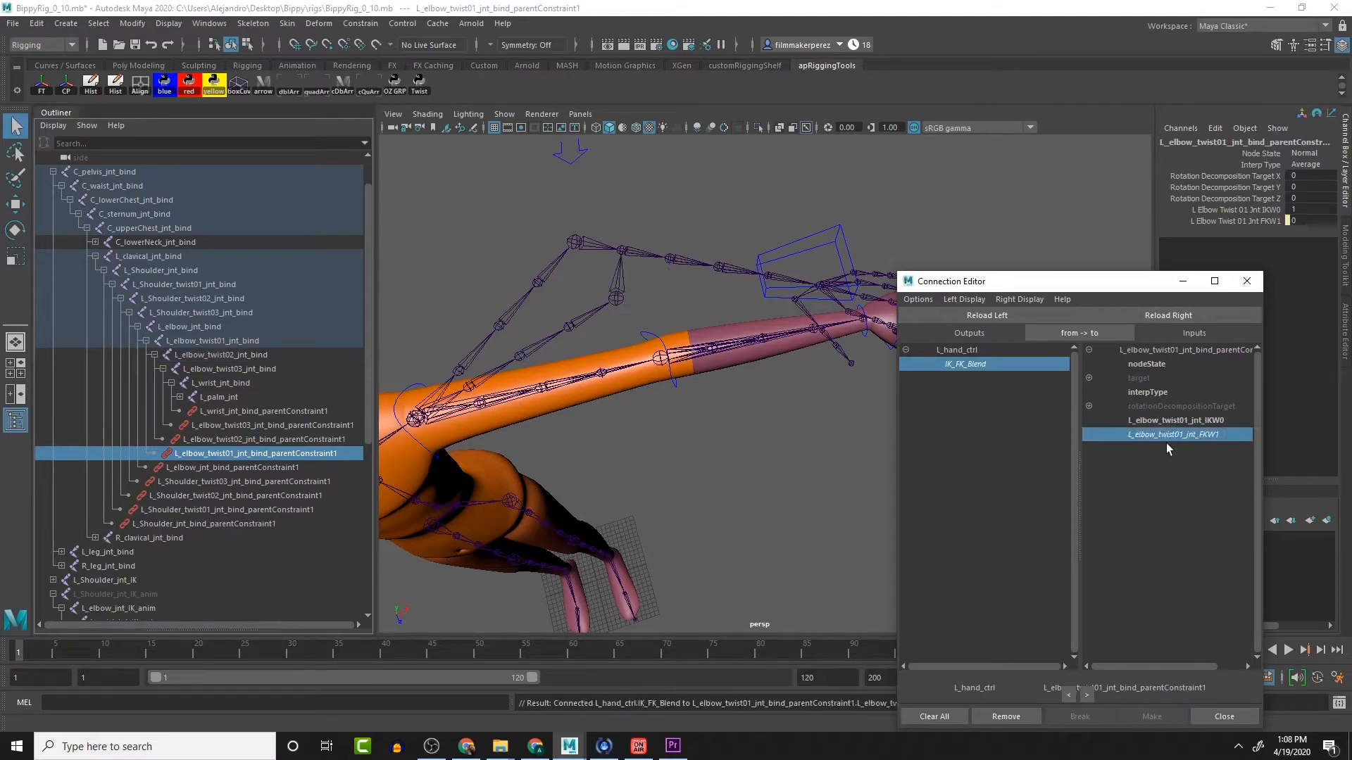
click(285, 468)
click(1220, 317)
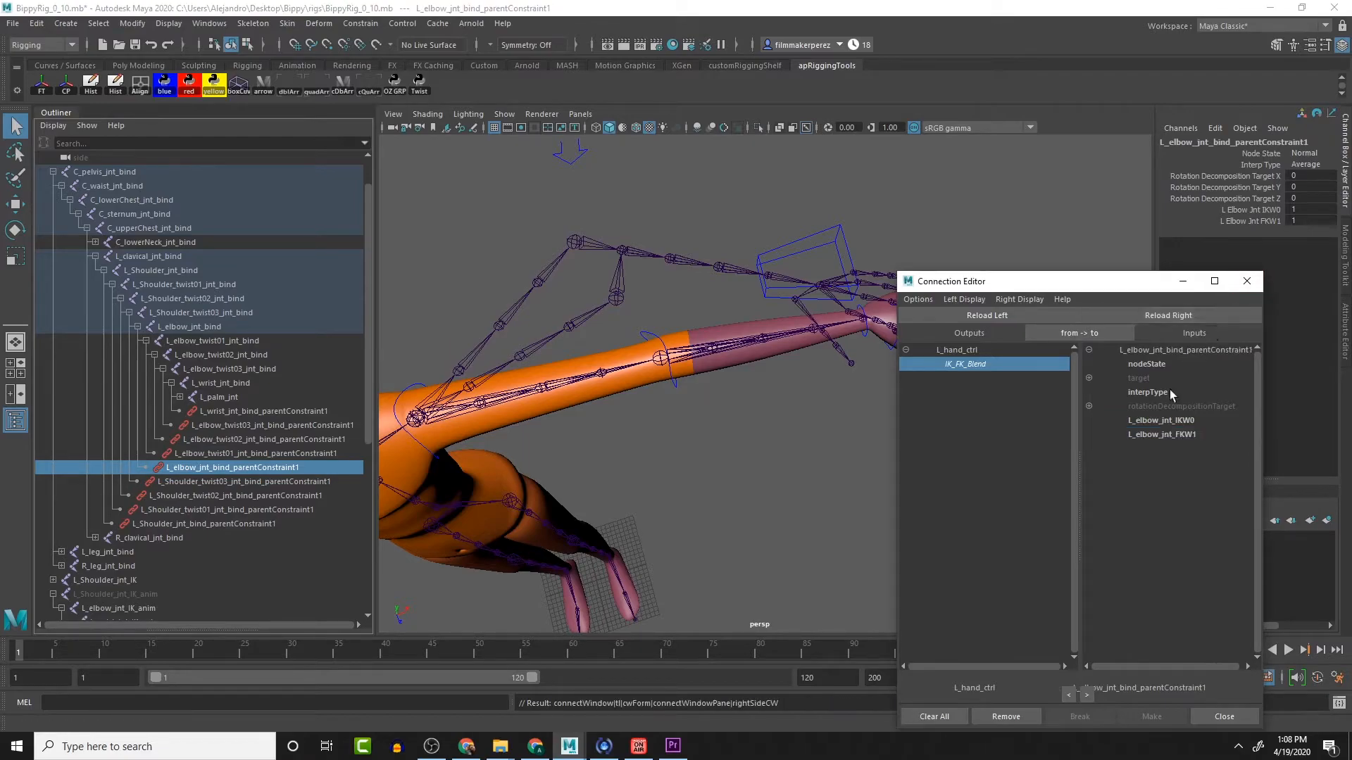
click(1162, 434)
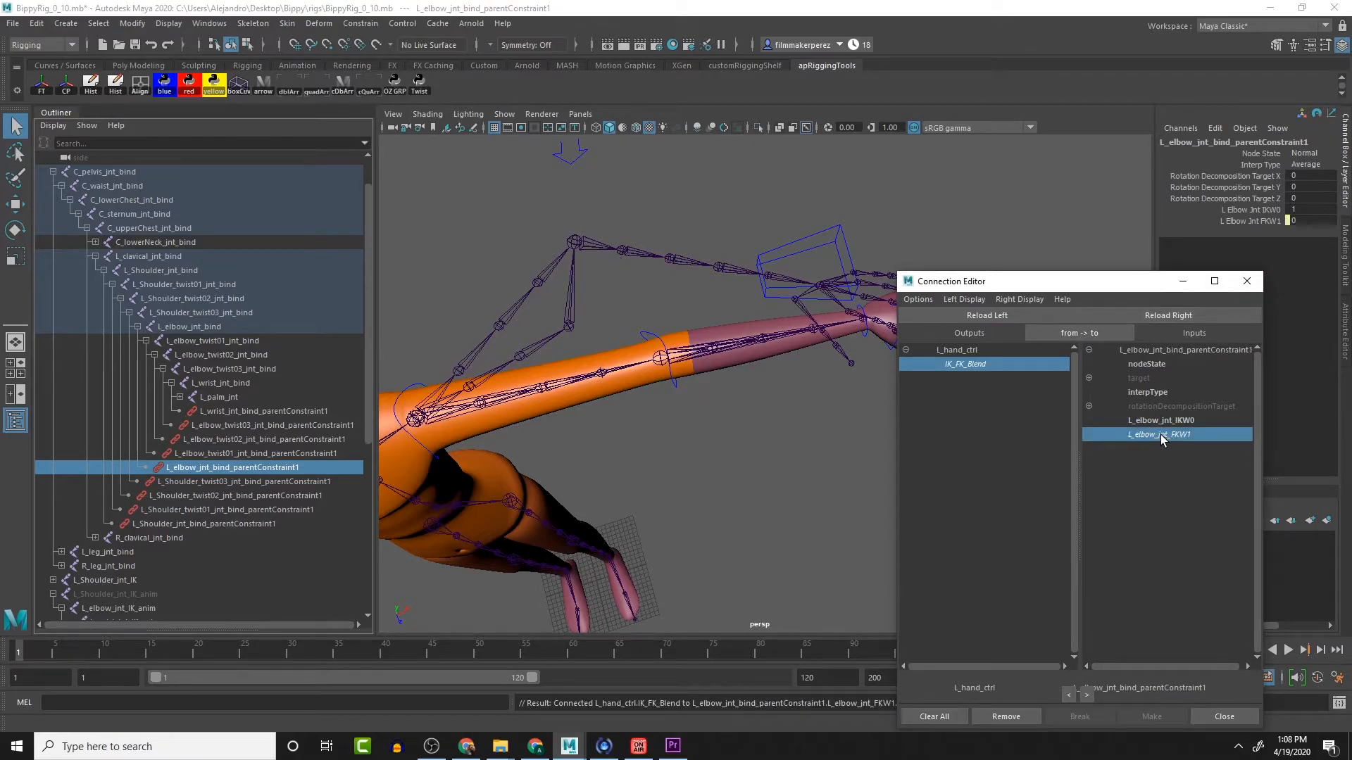
Step: Connect IK_FK_Blend to the FKW1 weights of the L_Shoulder_twist03_jnt_bind and L_Shoulder_twist02_jnt_bind parent constraints
click(302, 485)
click(1209, 315)
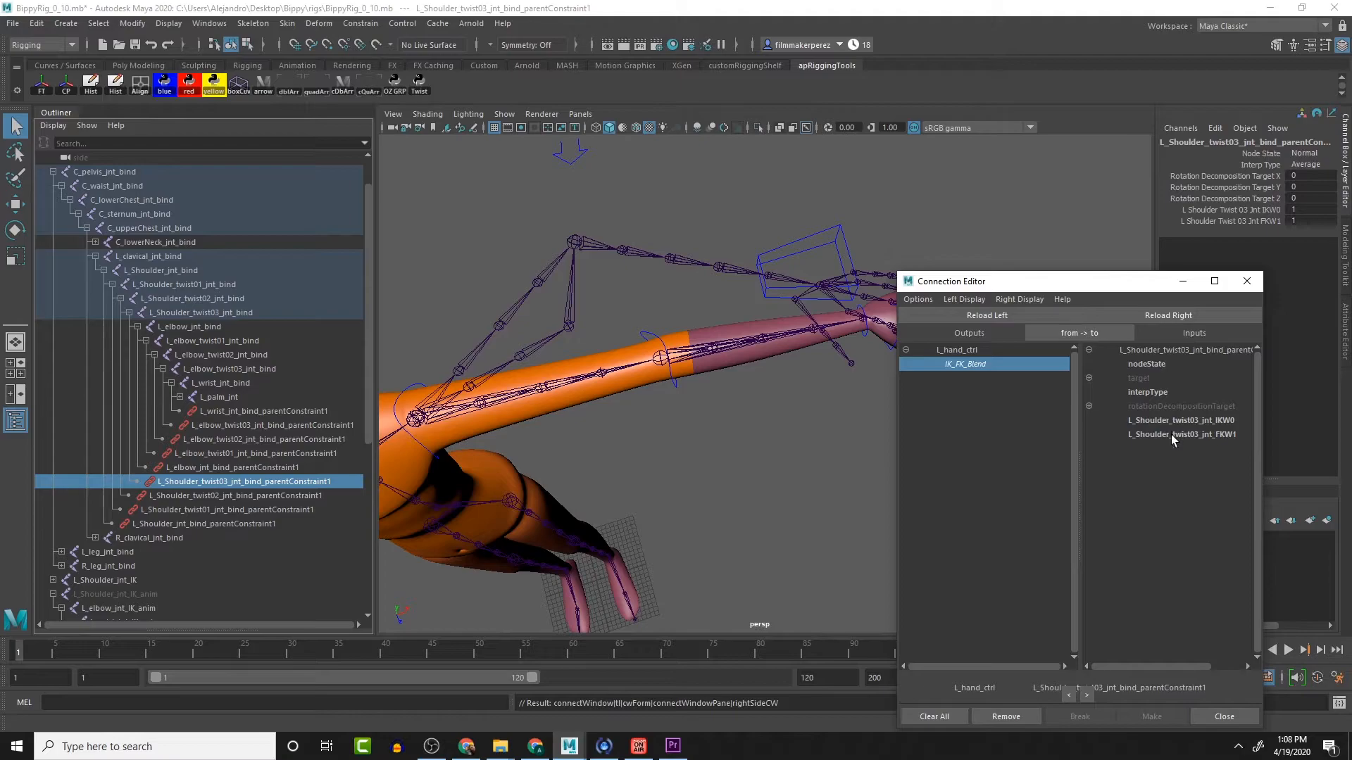
click(1172, 434)
click(306, 496)
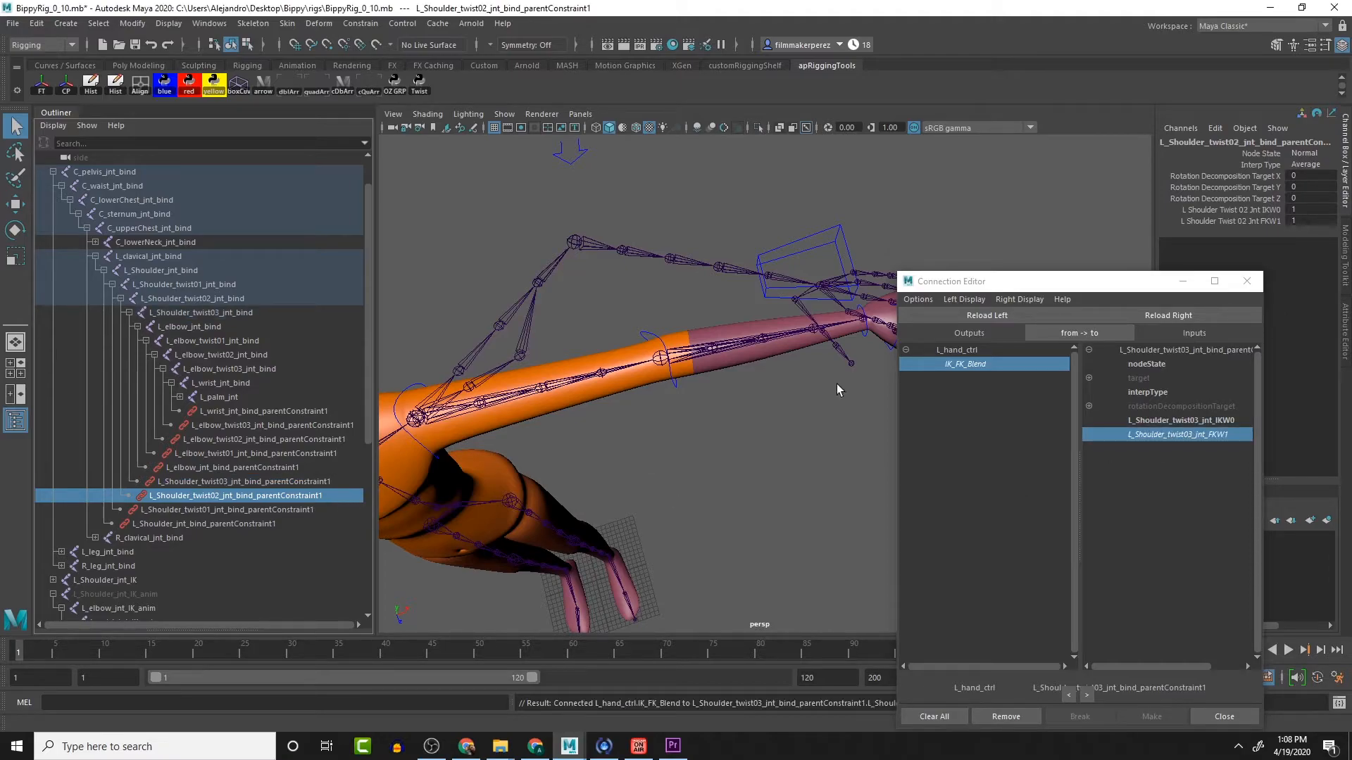
click(1174, 315)
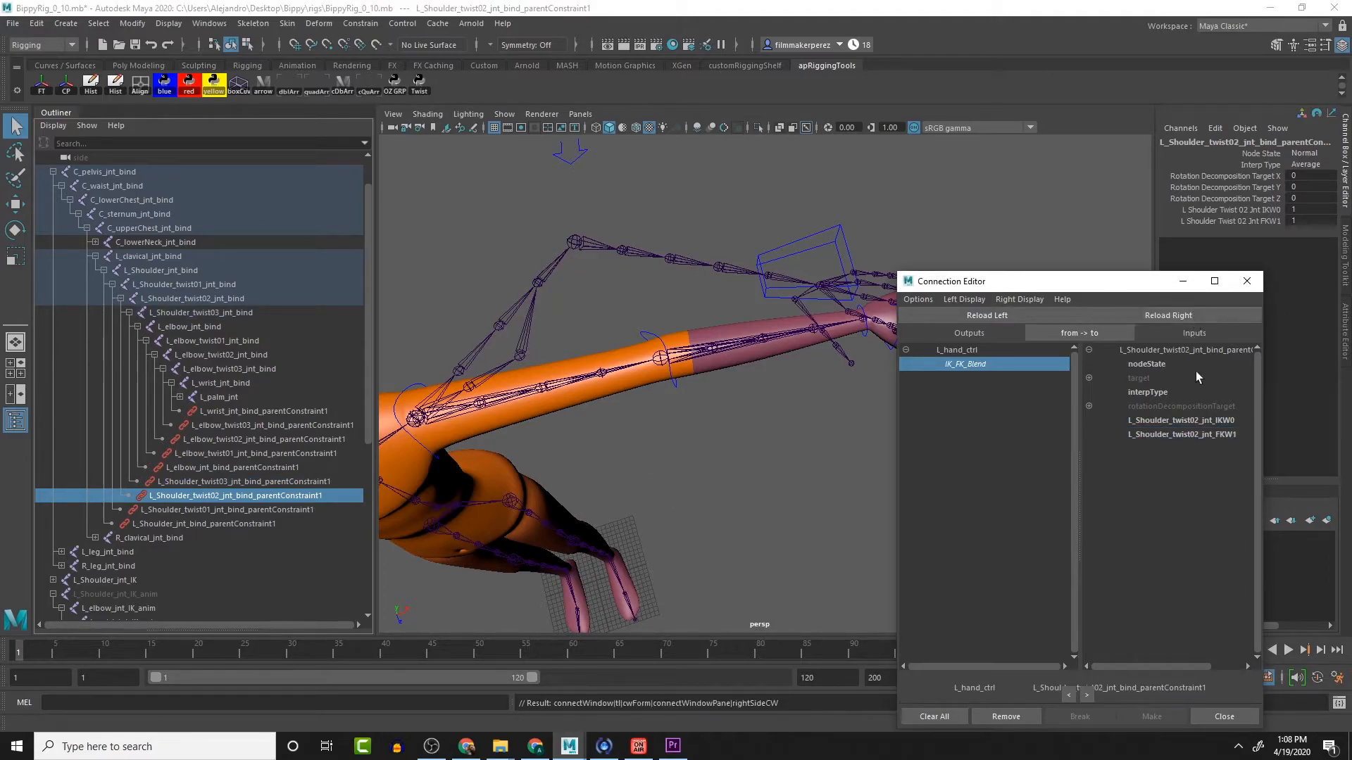
click(1201, 434)
Step: Connect IK_FK_Blend to the FKW1 weights of the L_Shoulder_twist01_jnt_bind and L_Shoulder_jnt_bind parent constraints, and close the Connection Editor
click(290, 510)
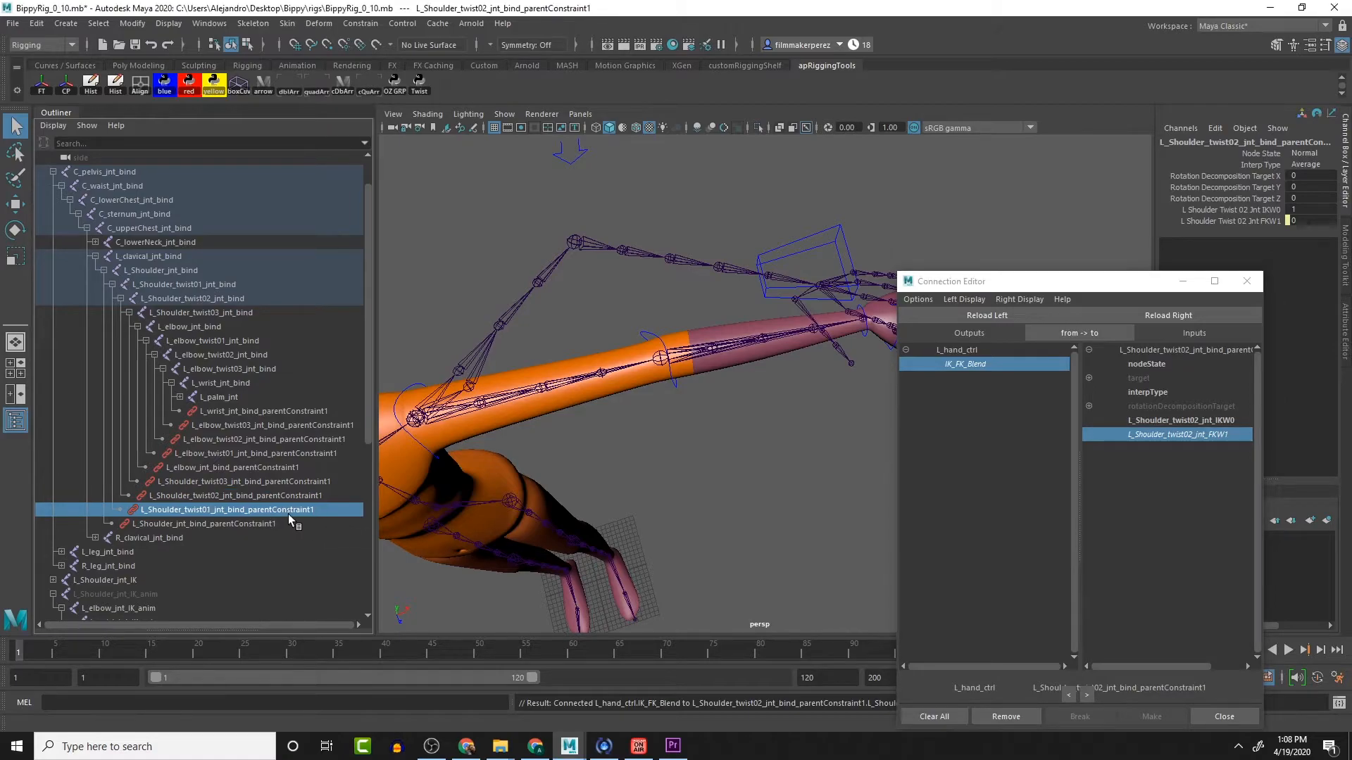
click(1171, 316)
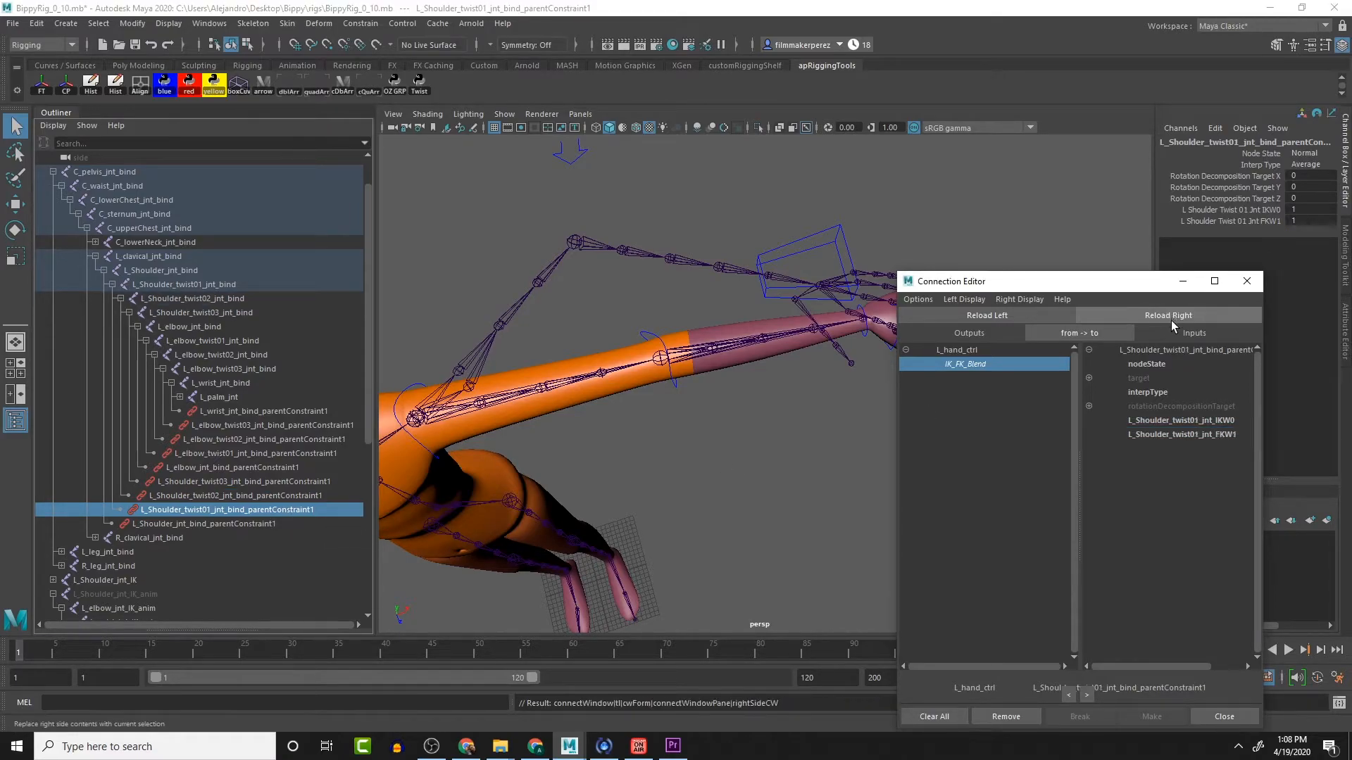
click(1169, 433)
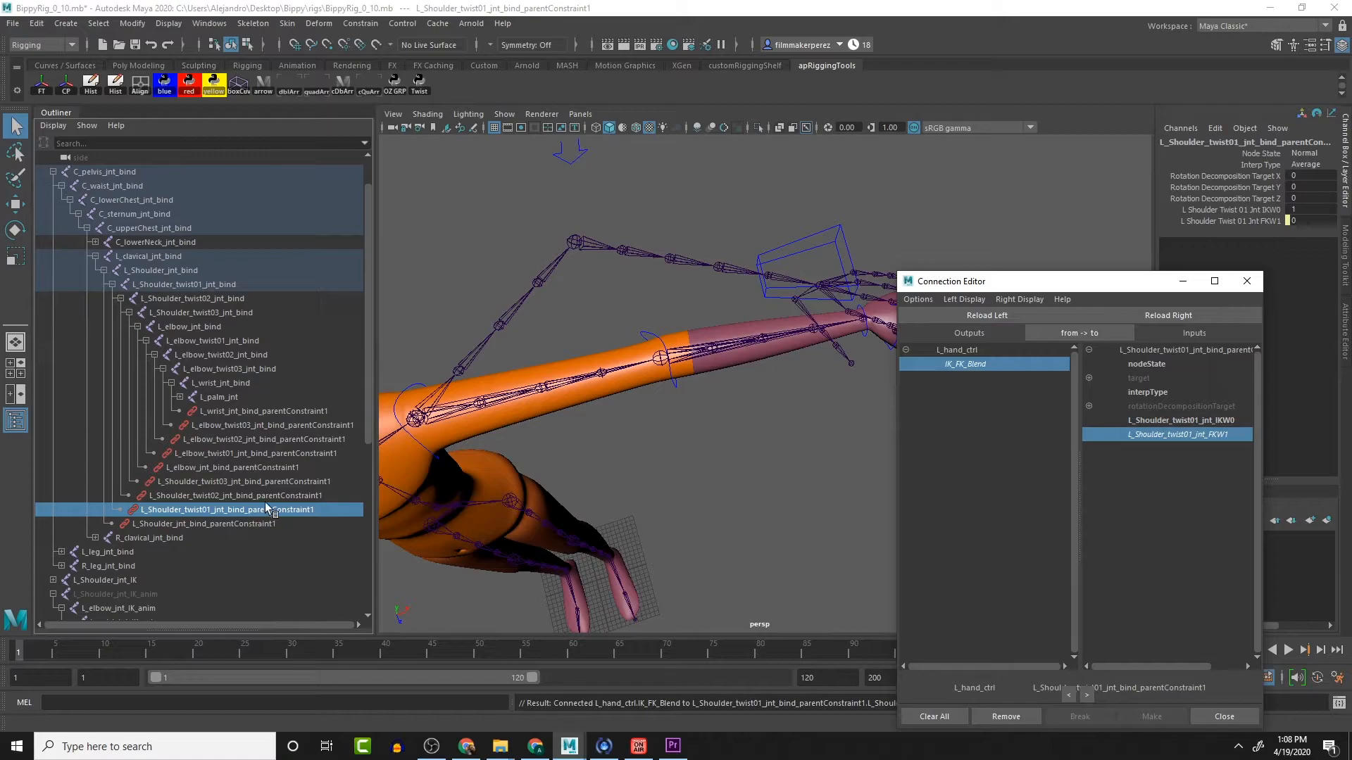
click(238, 525)
click(1172, 315)
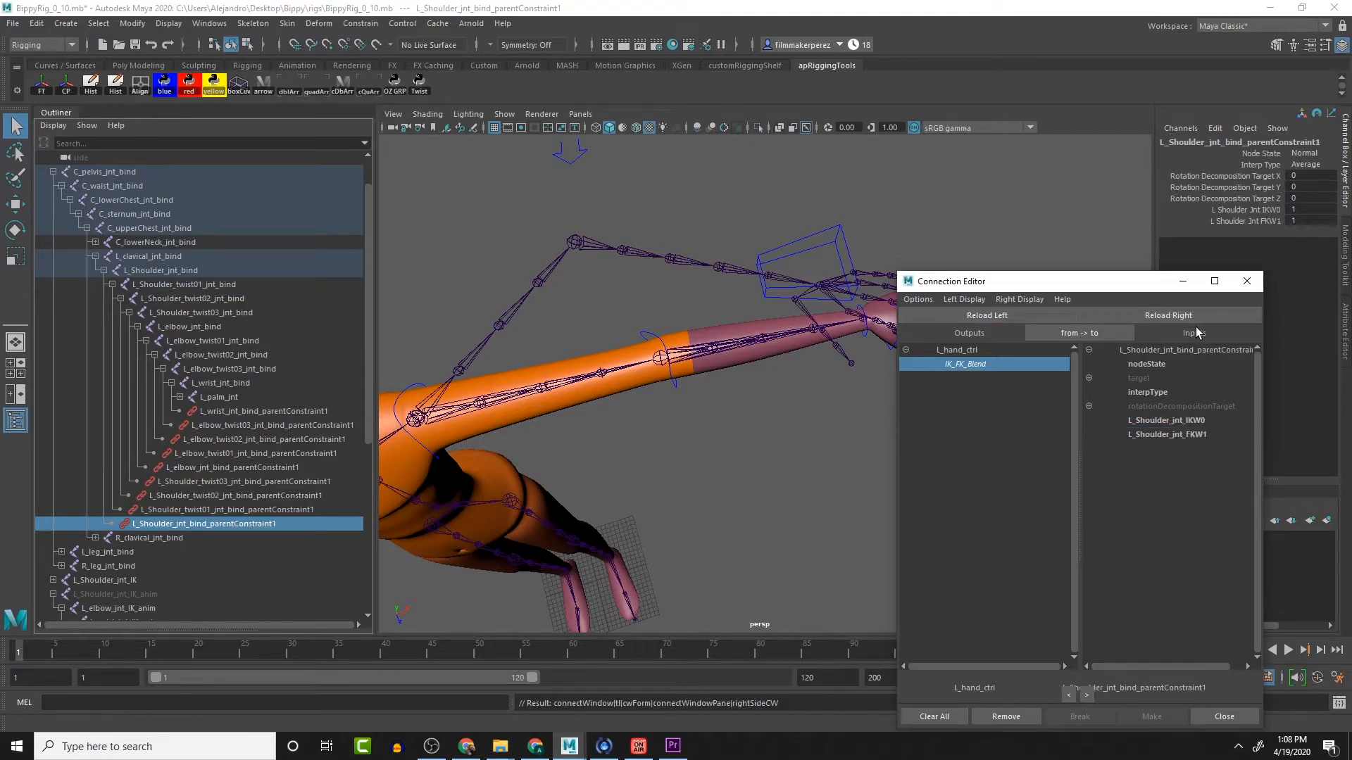
click(1185, 435)
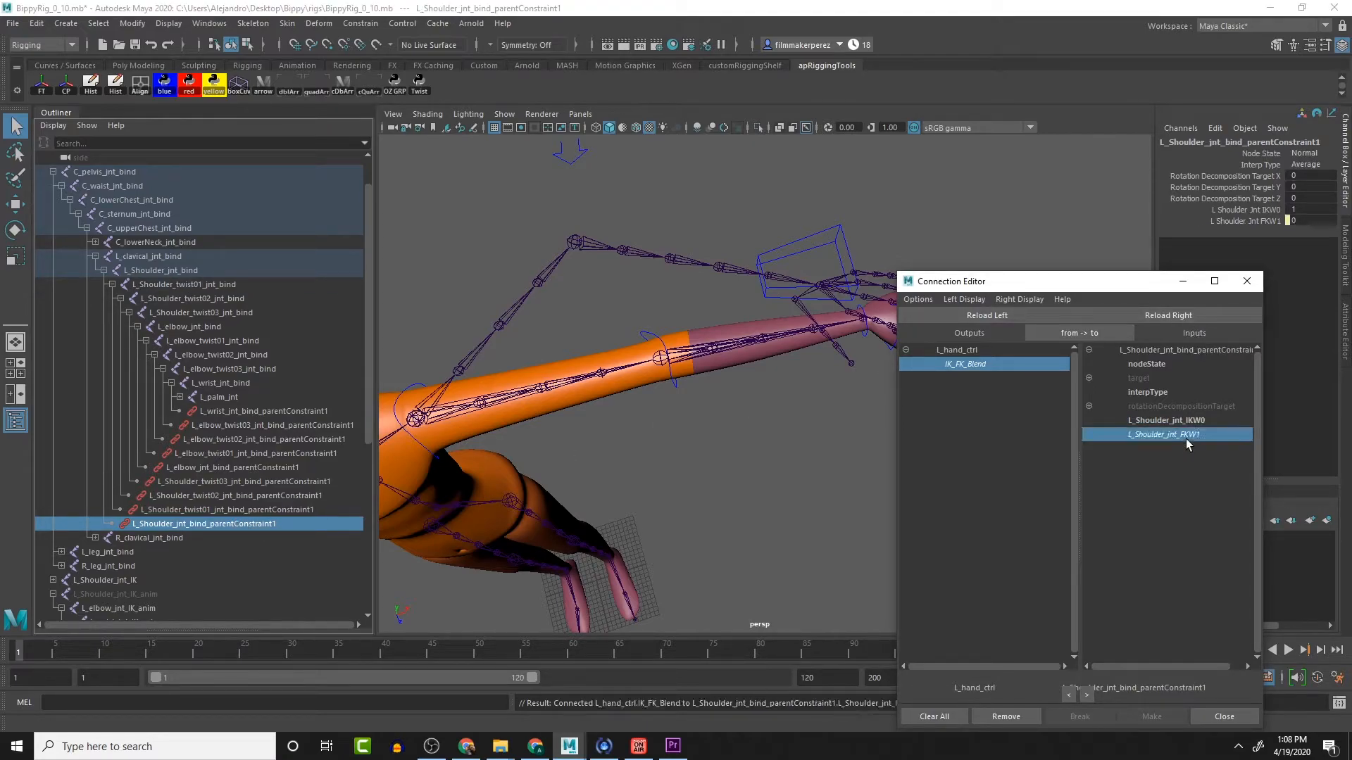
click(1247, 281)
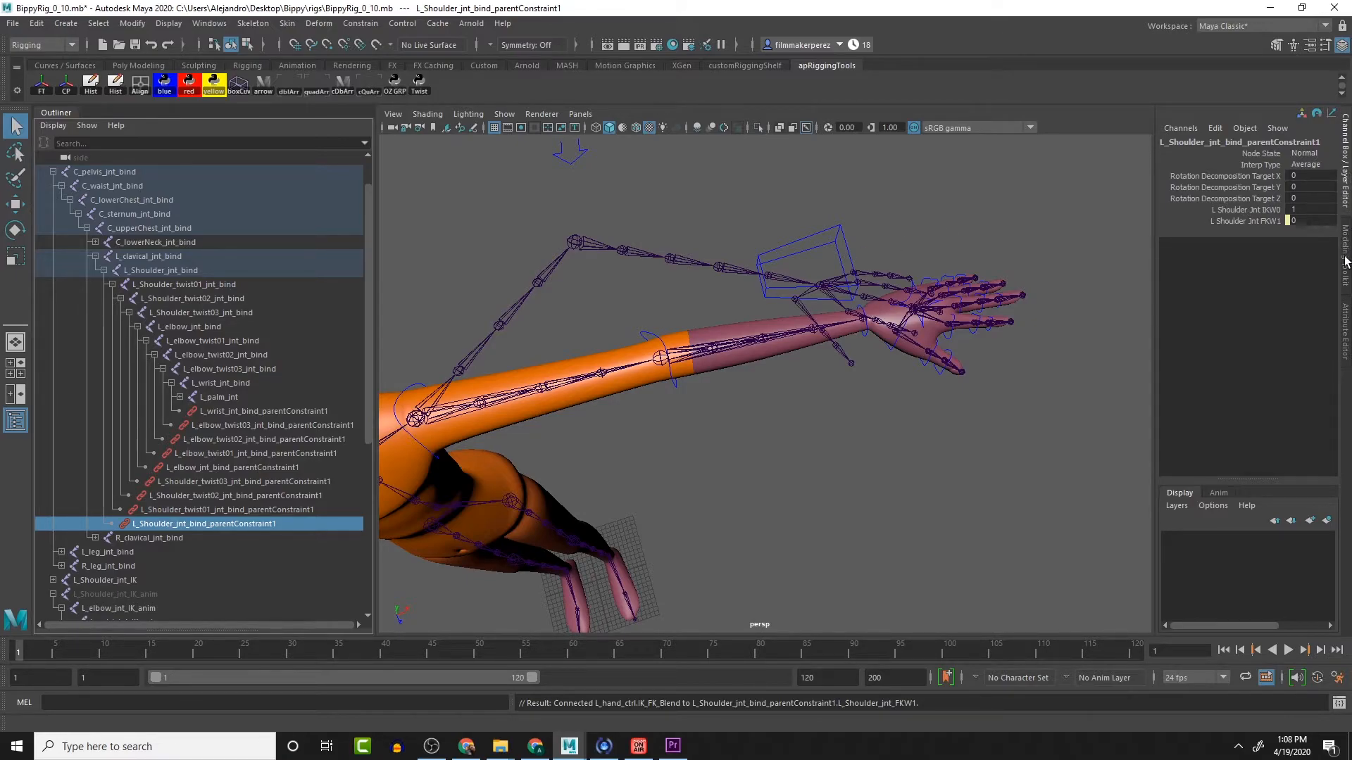
Step: Move L_ikArm_ctrl up and outward to about X -3.2, Y -2.3, Z 8.2, and select L_hand_ctrl
click(907, 302)
click(800, 247)
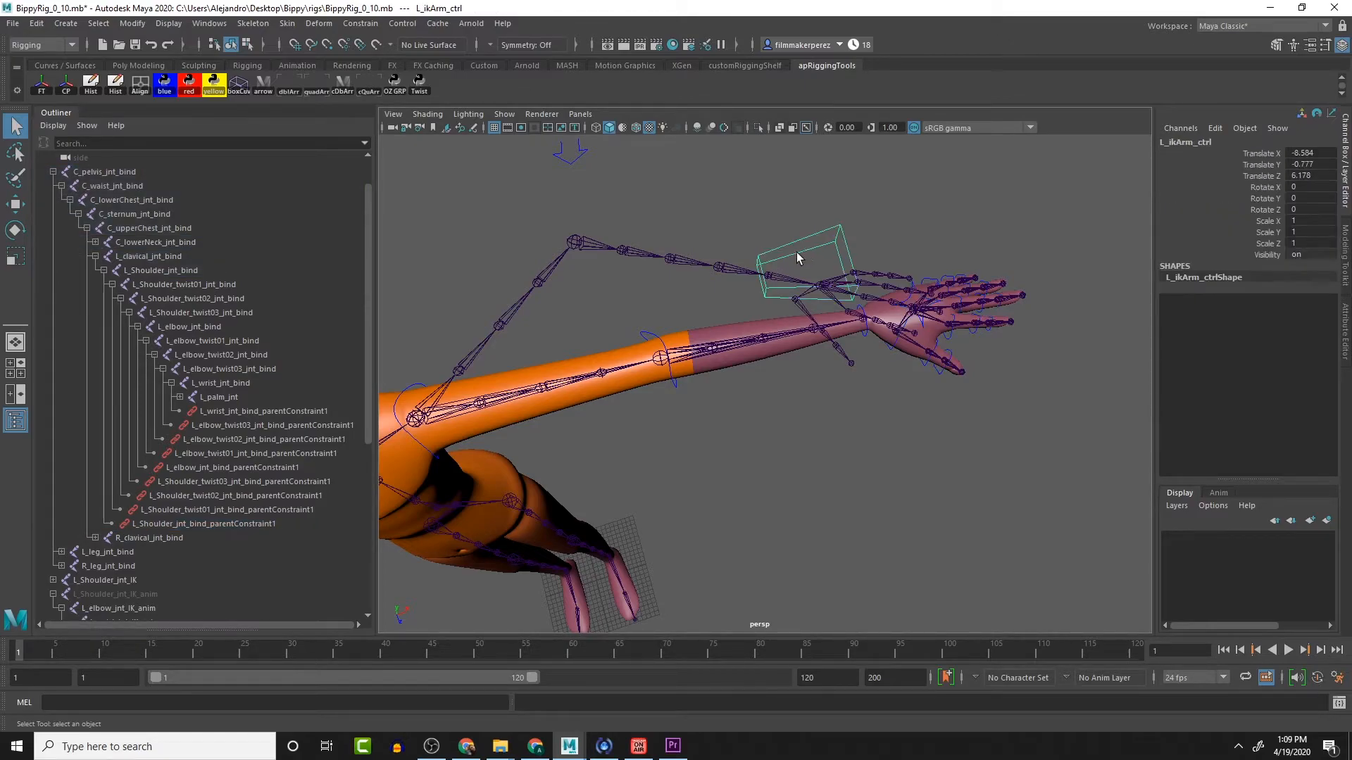
key(w)
drag(766, 278, 818, 240)
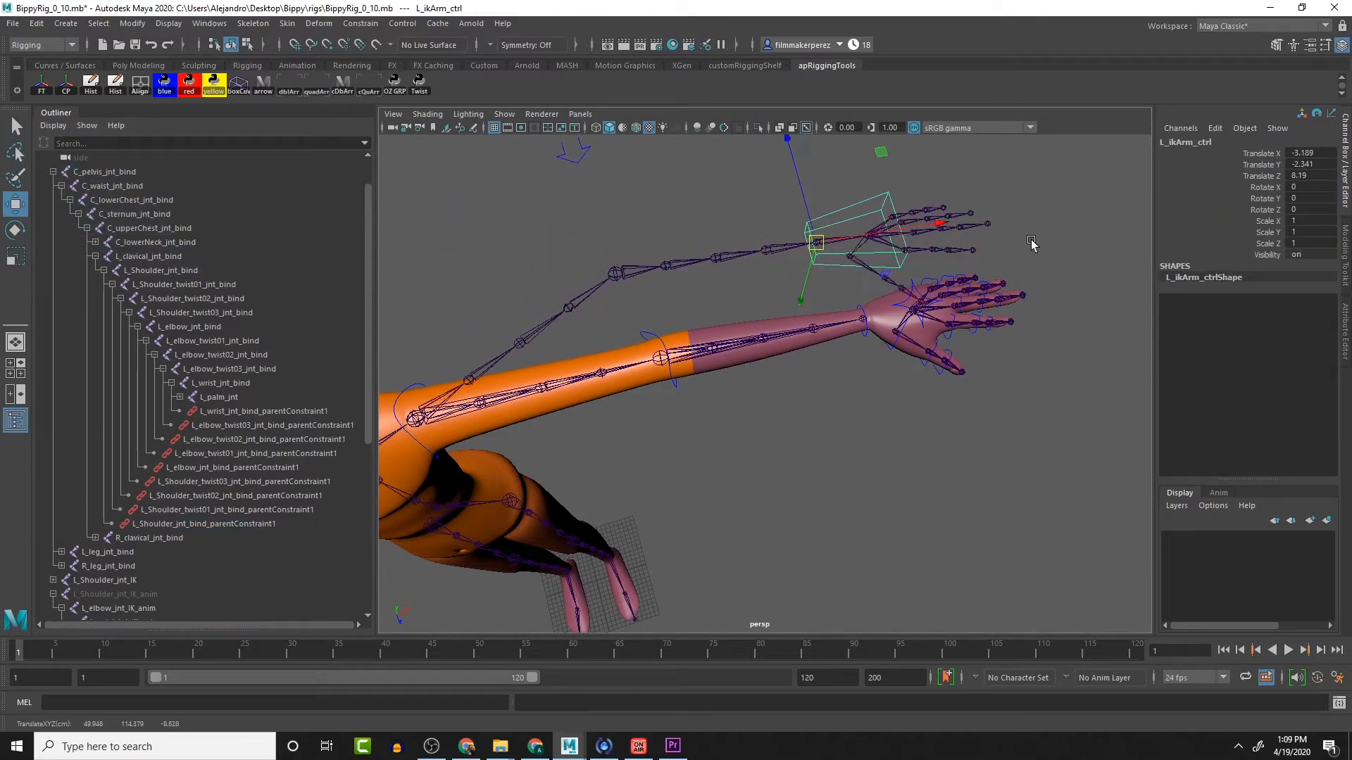
click(900, 306)
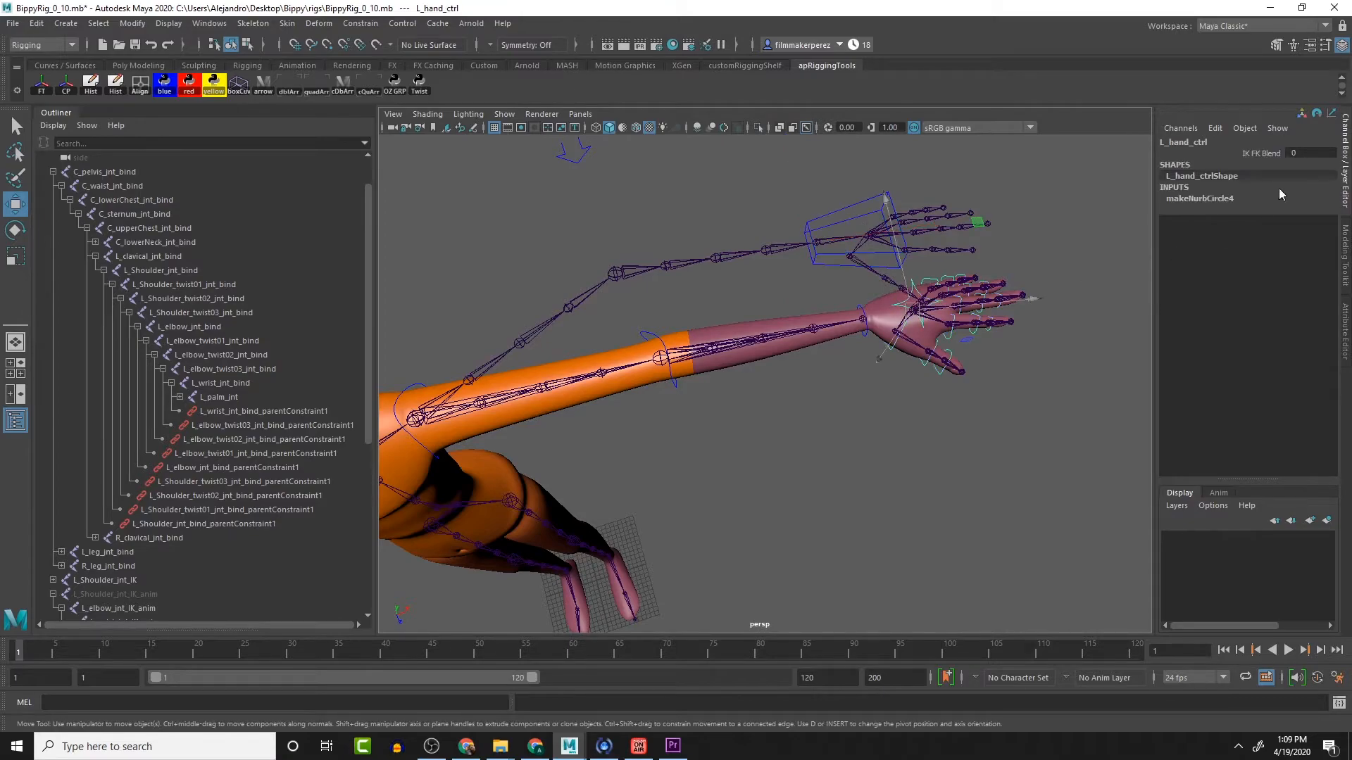
Step: Set L_hand_ctrl's IK FK Blend to 1 and check the weights of the L_wrist_jnt_bind parent constraint
click(1247, 154)
middle_drag(922, 238, 1000, 243)
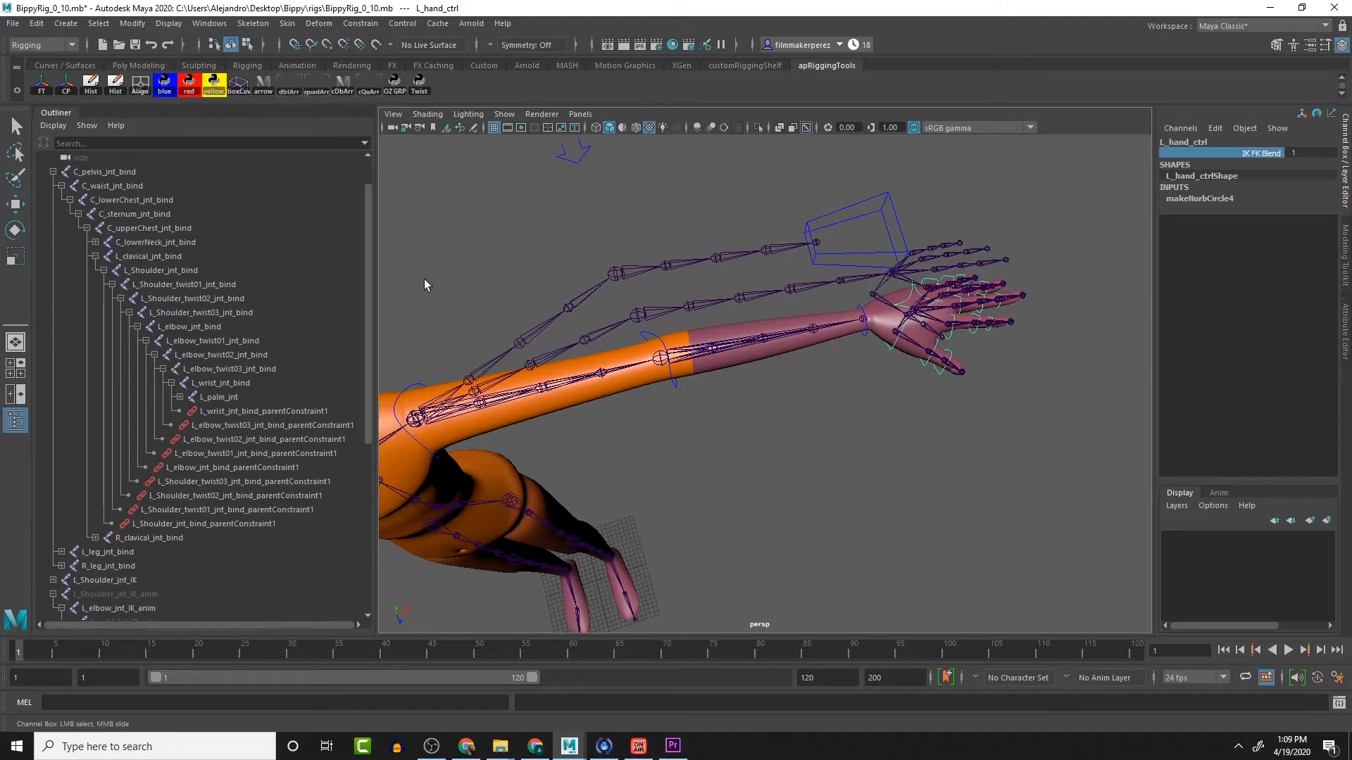
click(261, 409)
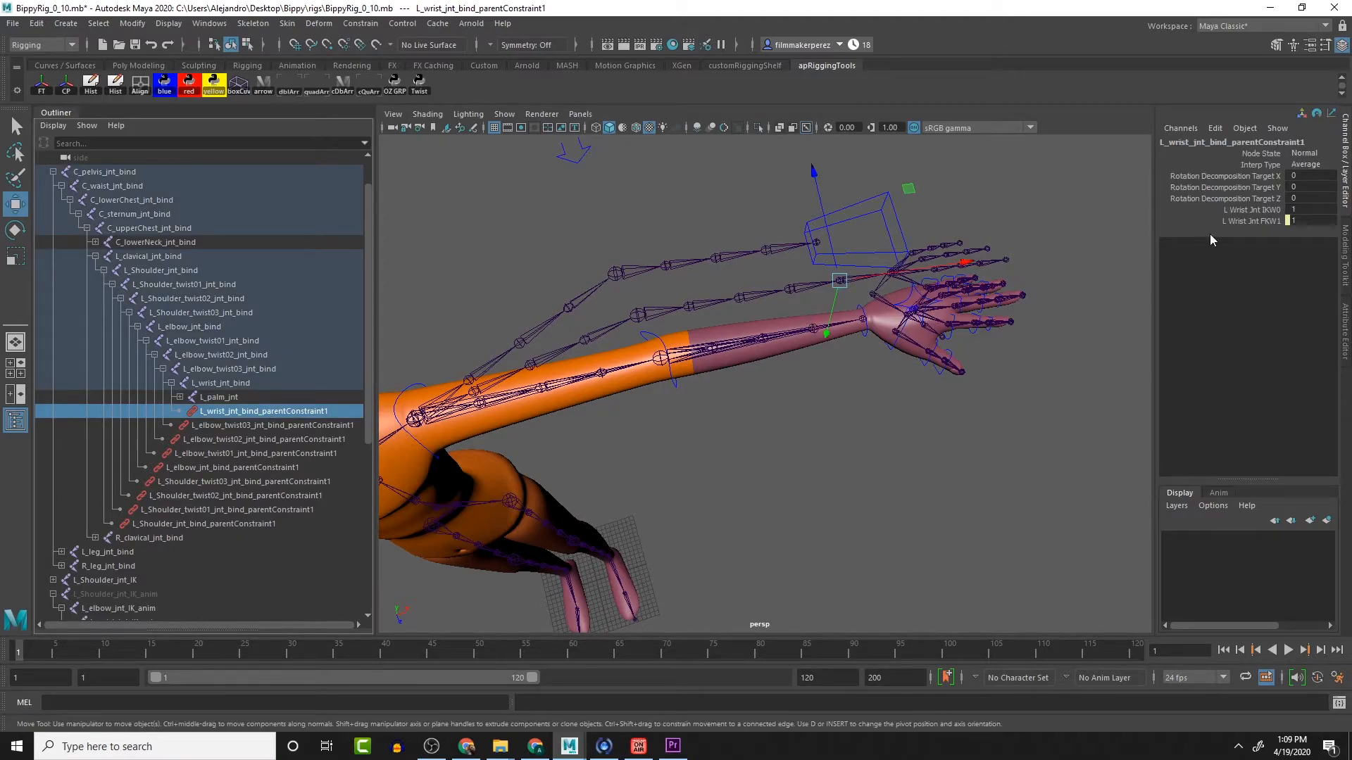
click(1308, 210)
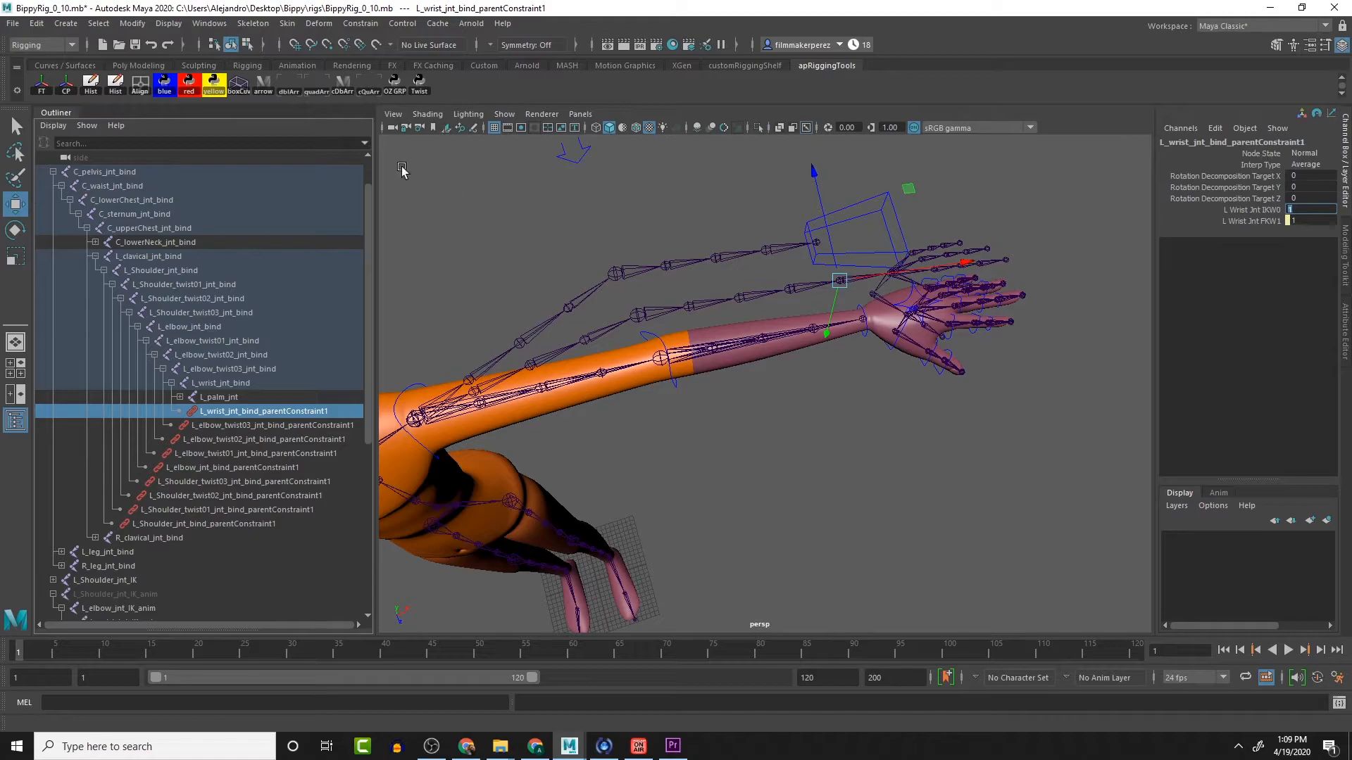
Step: Switch to the Animation menu set and open the Set Driven Key window with L_wrist_jnt_bind_parentConstraint1 as driven
click(200, 24)
click(200, 25)
click(49, 44)
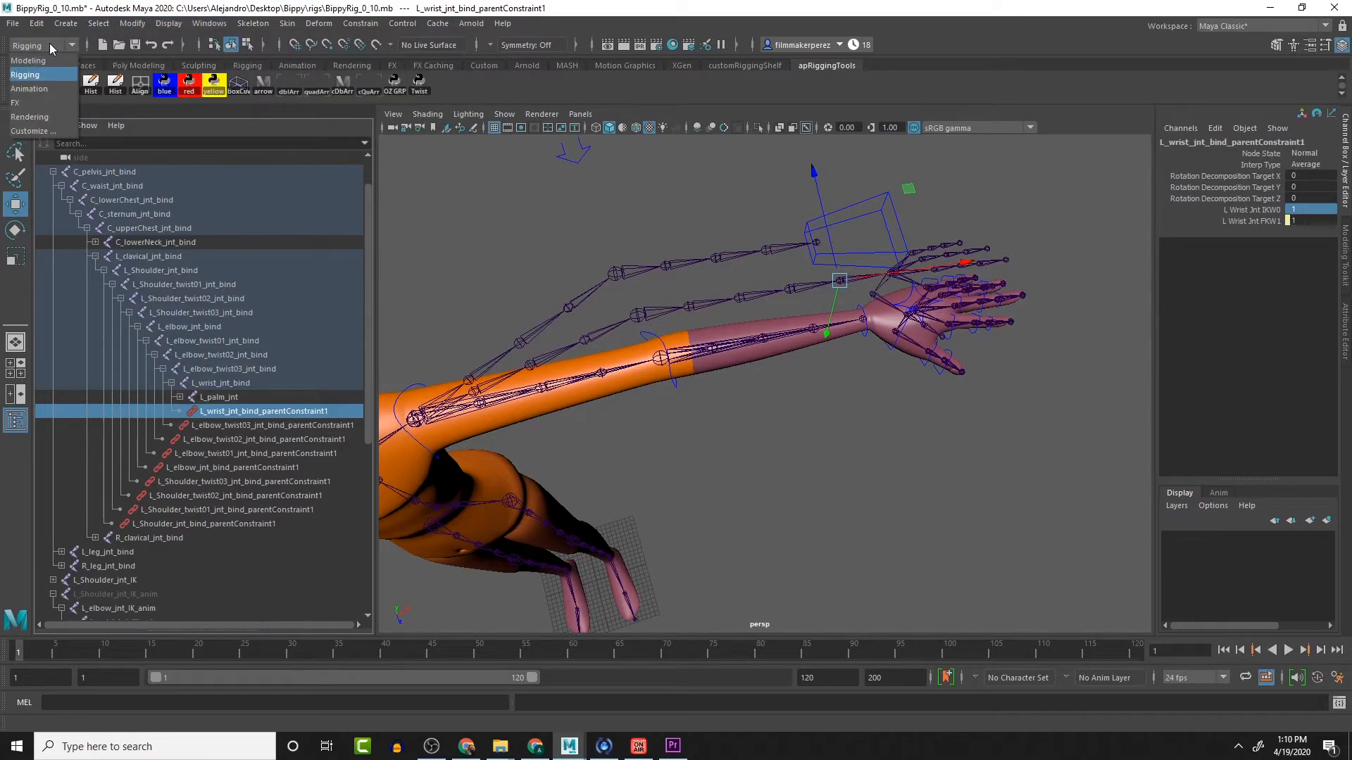
click(31, 88)
click(243, 23)
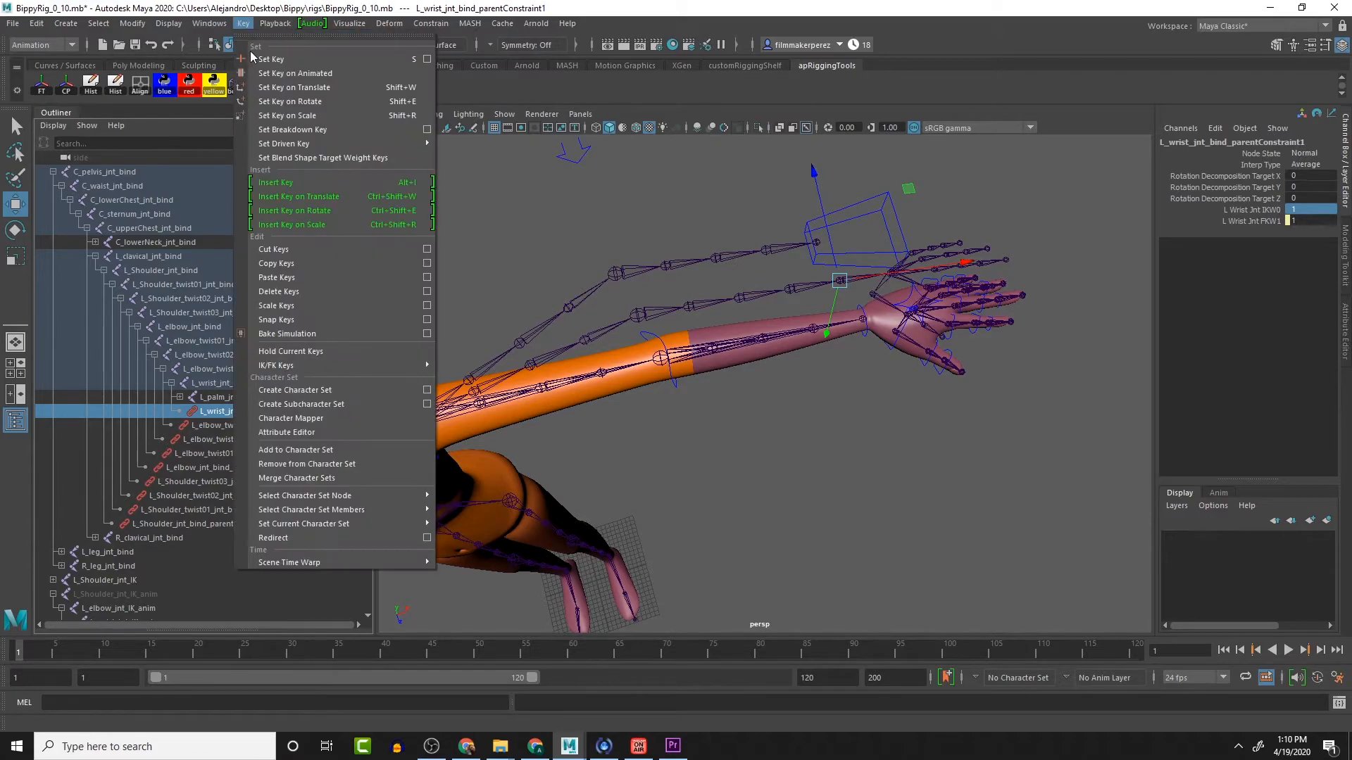
mouse_move(352, 145)
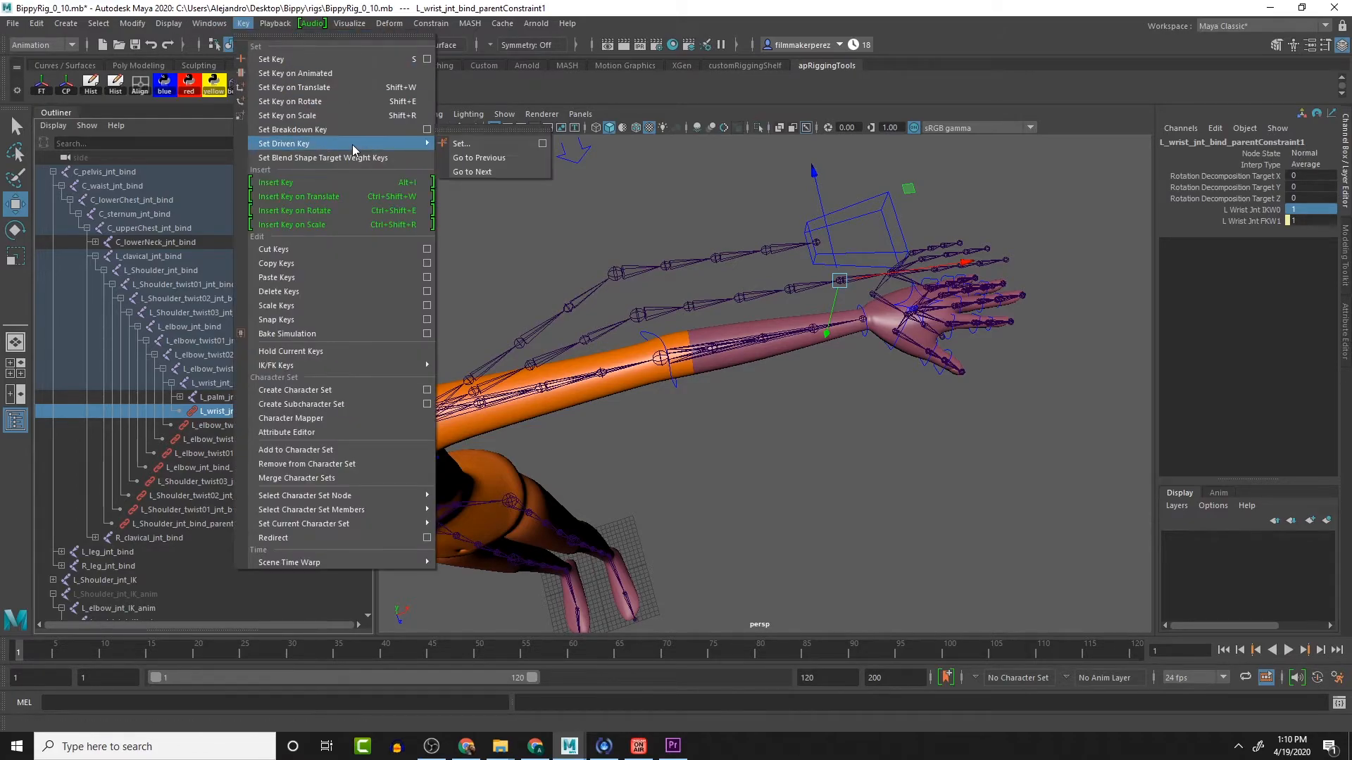
click(546, 144)
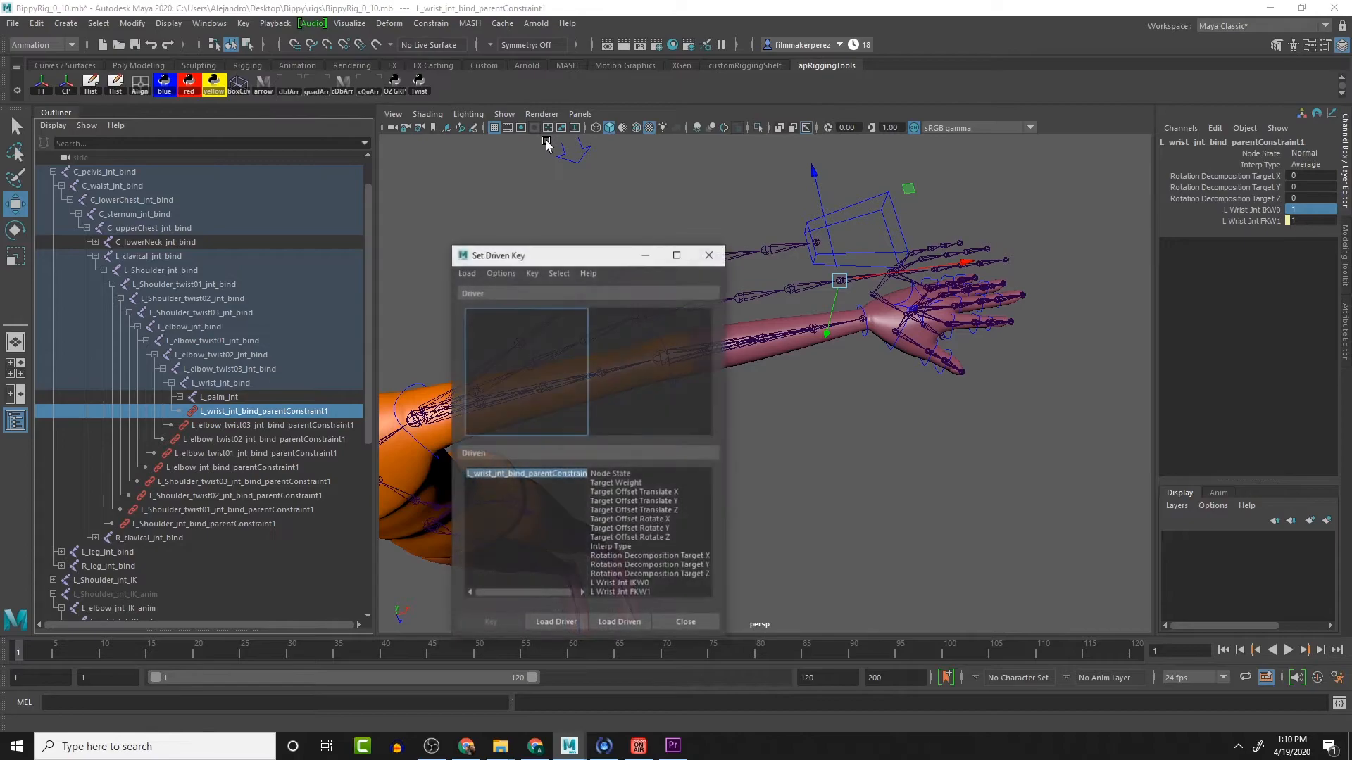
drag(569, 261, 521, 149)
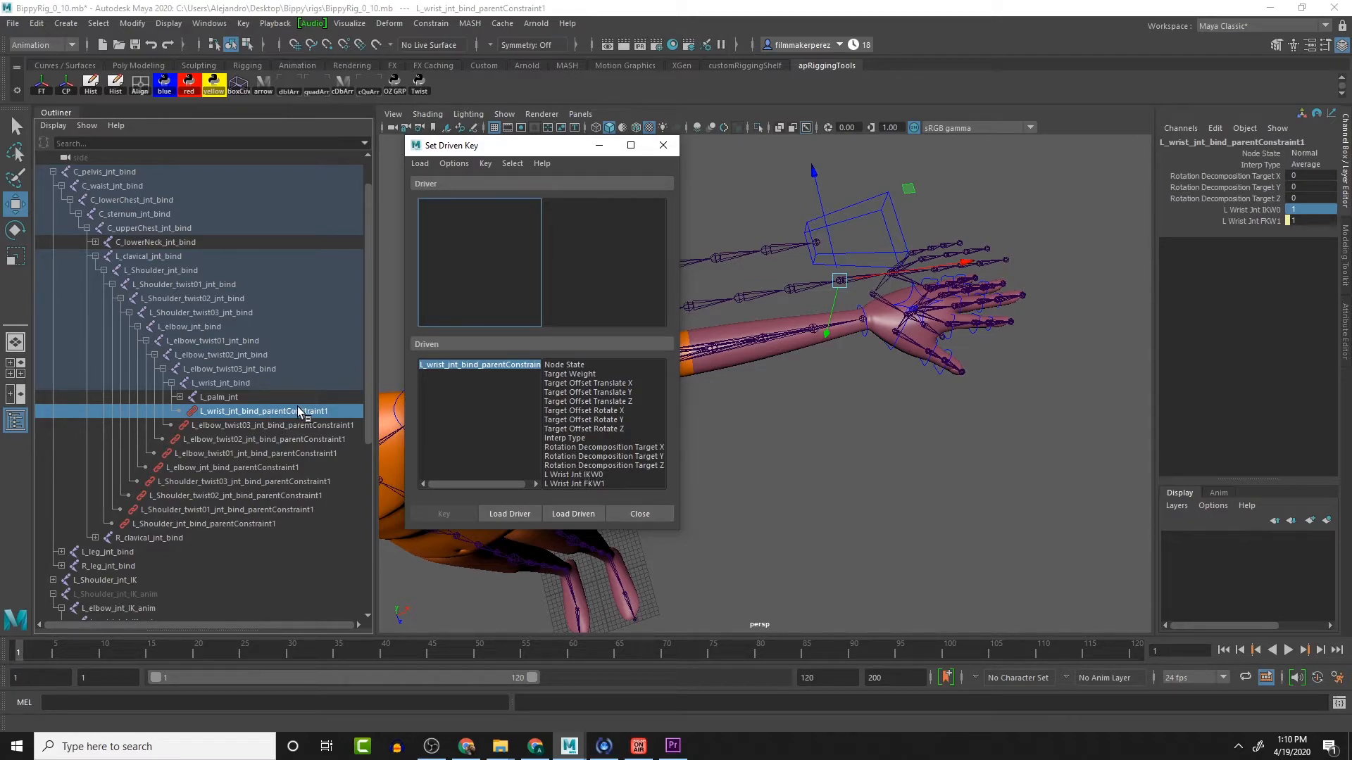
Step: Load L_hand_ctrl as the driver in Set Driven Key and set its IK FK Blend to 0
click(908, 300)
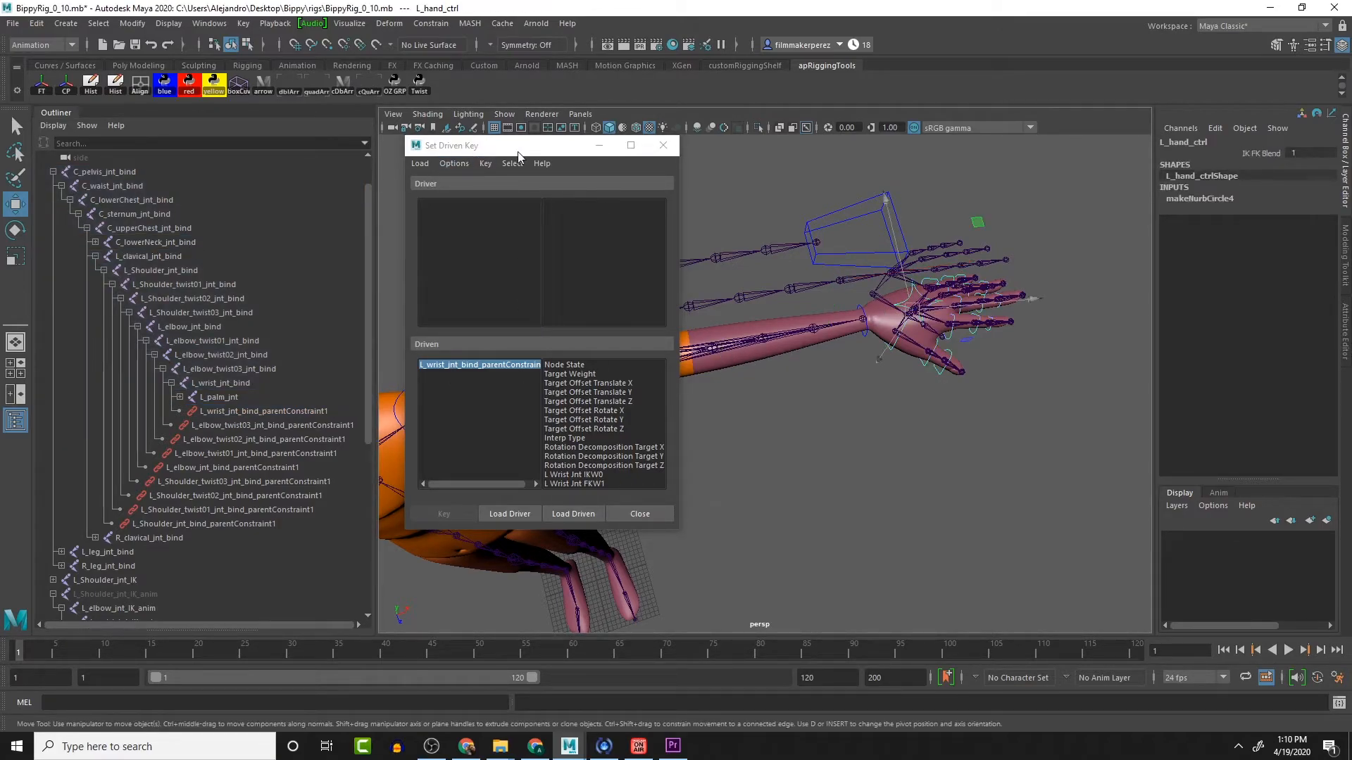
click(514, 514)
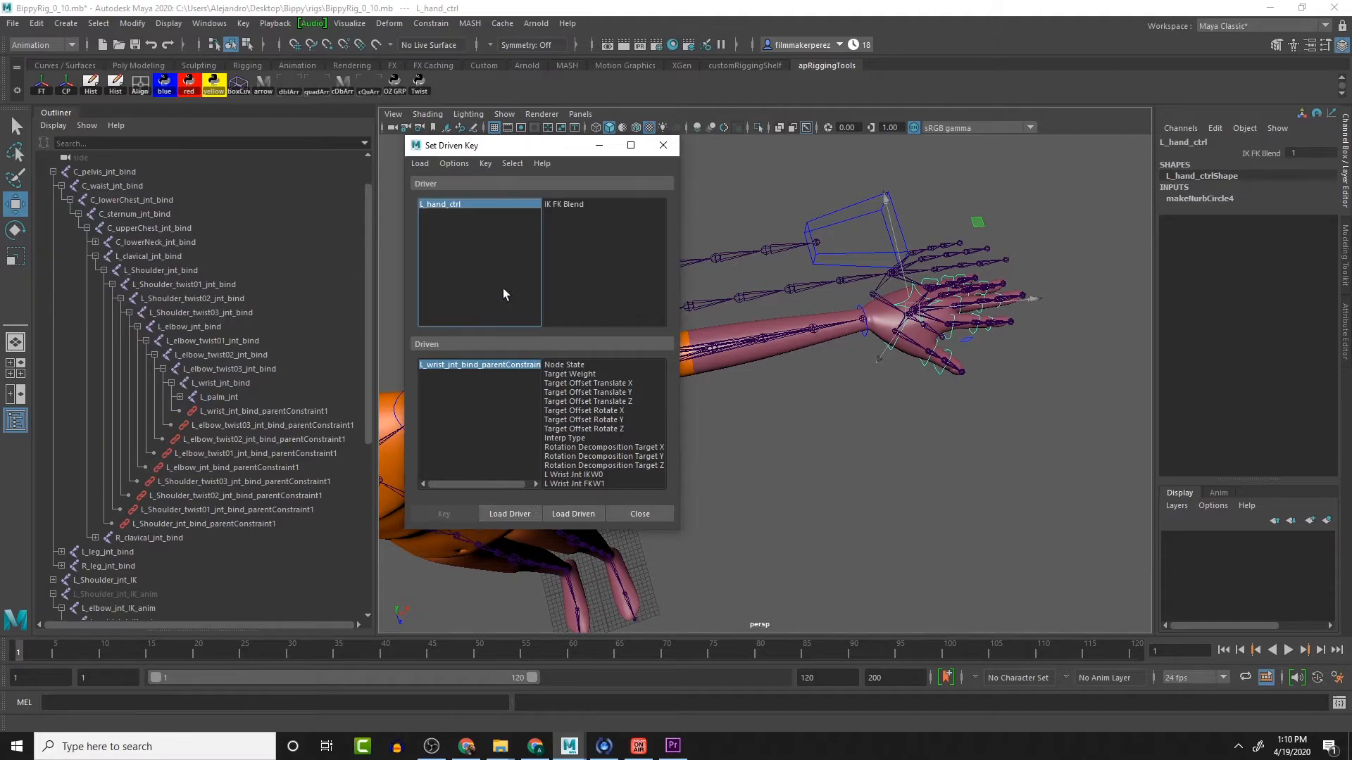
click(567, 203)
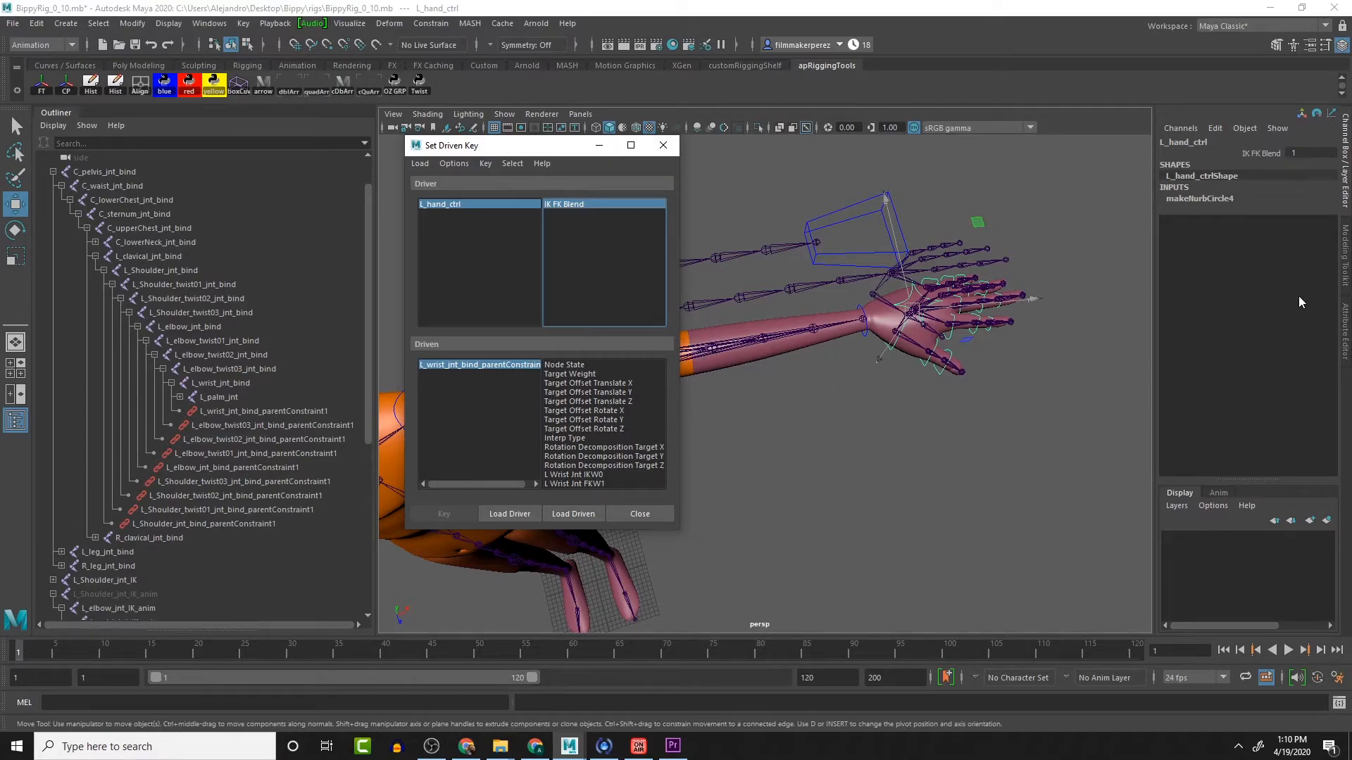
click(496, 206)
click(1276, 154)
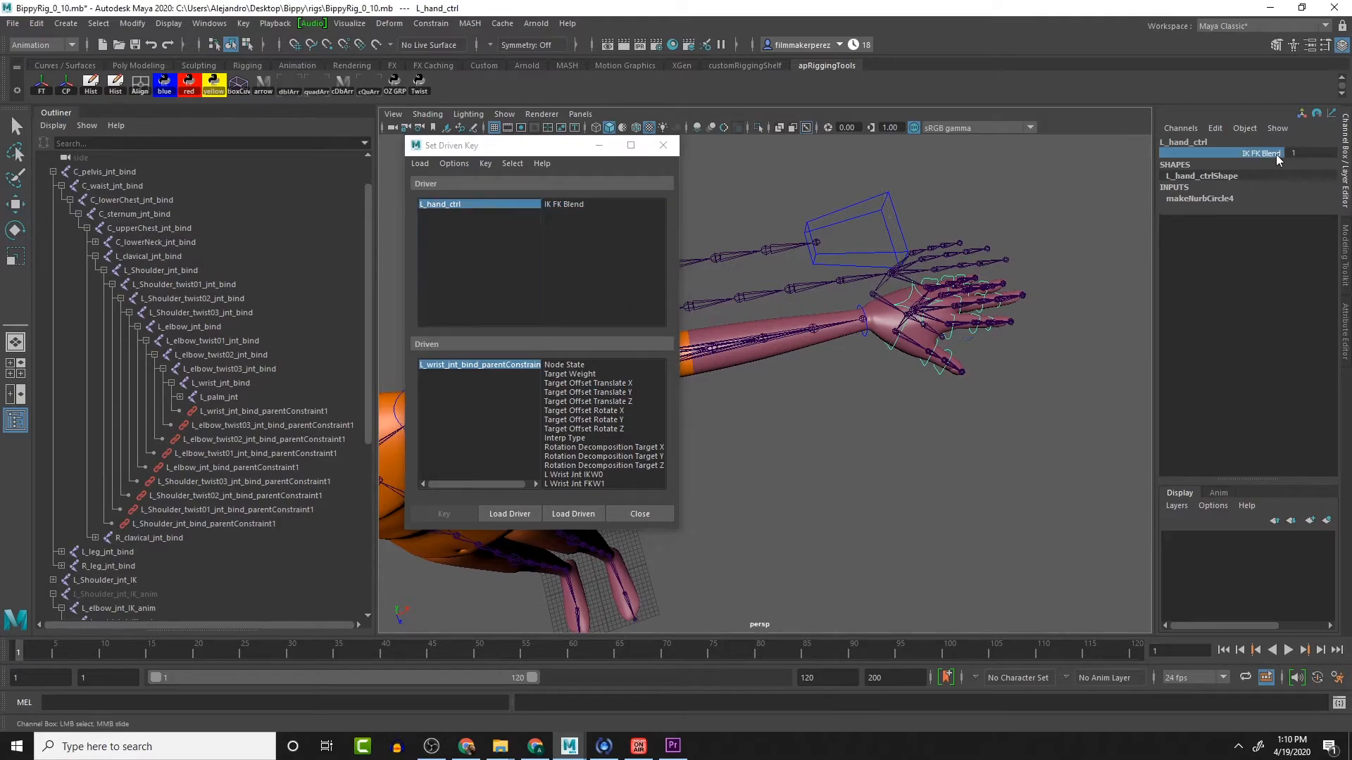
middle_drag(1133, 229, 1124, 230)
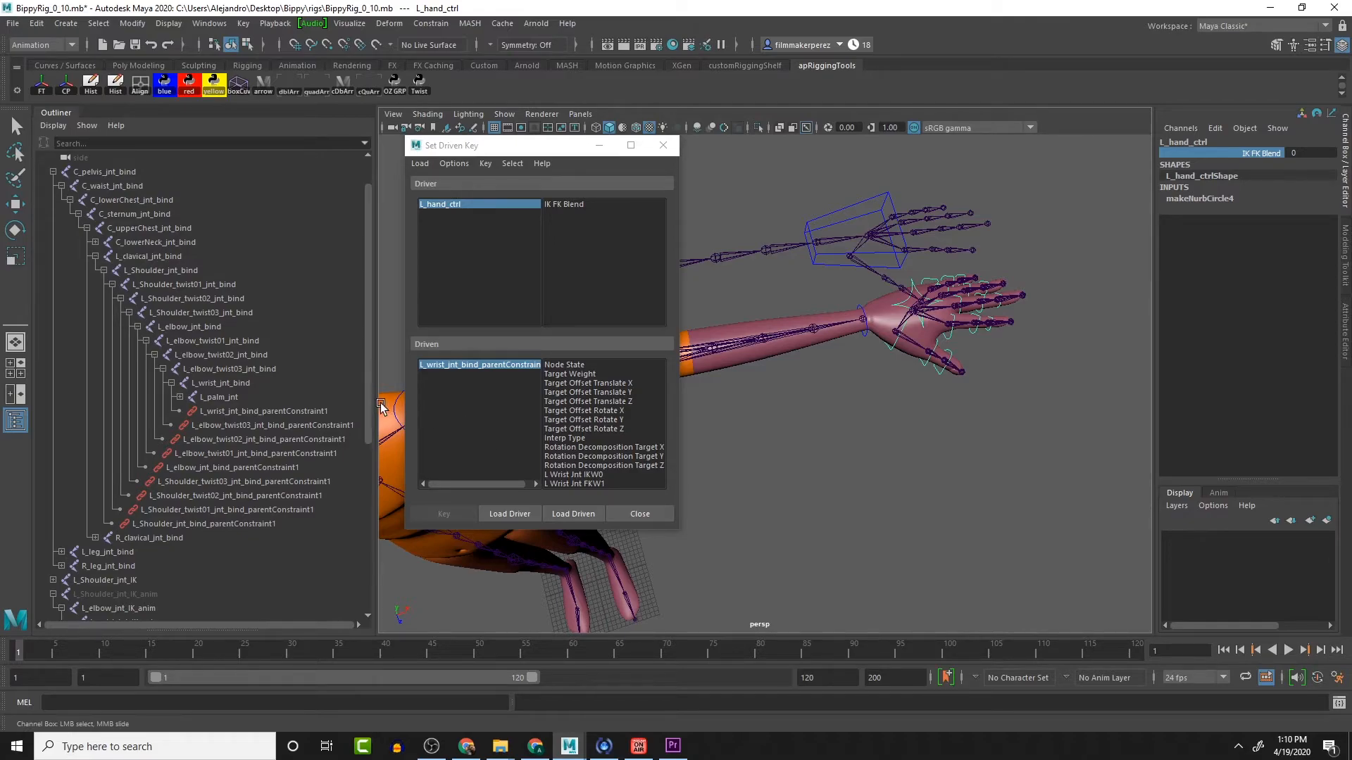
Step: Set a driven key on L_wrist_jnt_bind_parentConstraint1's IKW0 weight at 1 with L_hand_ctrl's IK FK Blend at 0 as driver
click(287, 411)
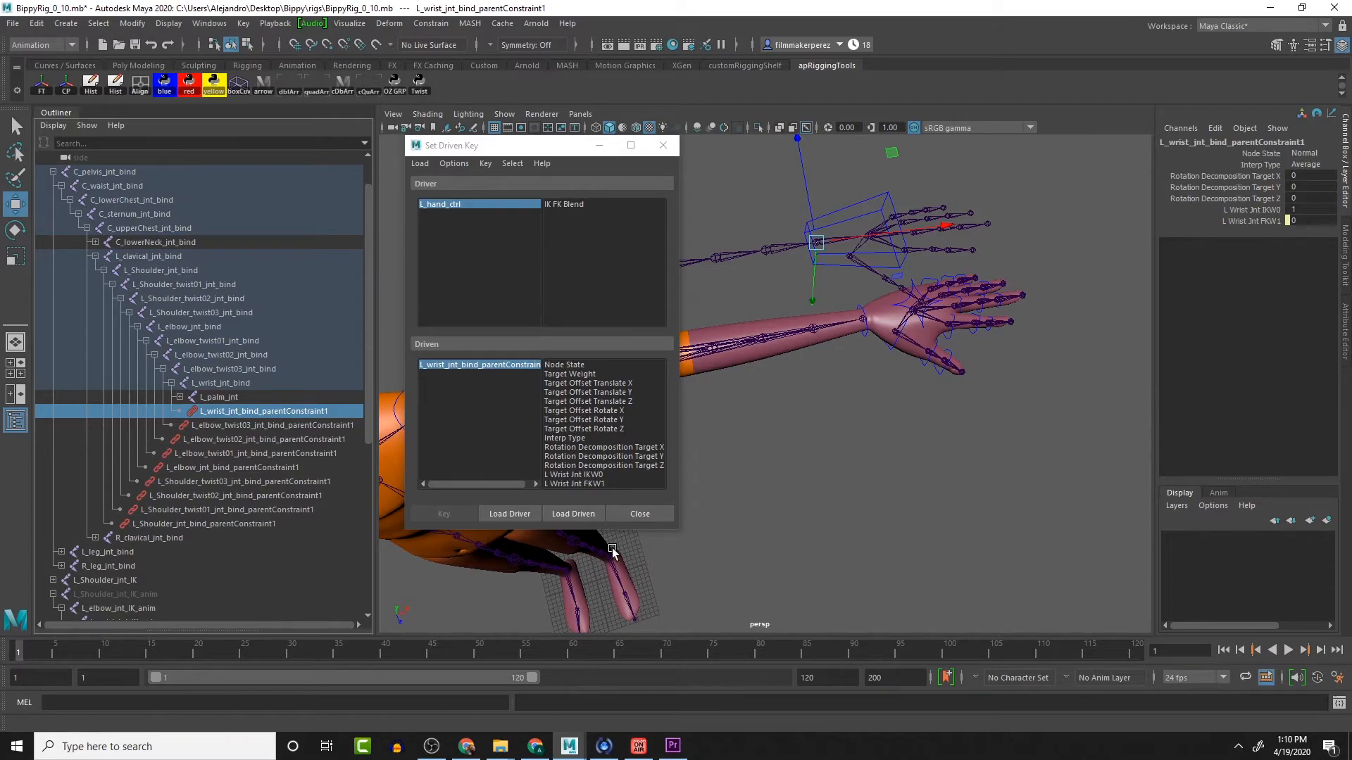
click(568, 514)
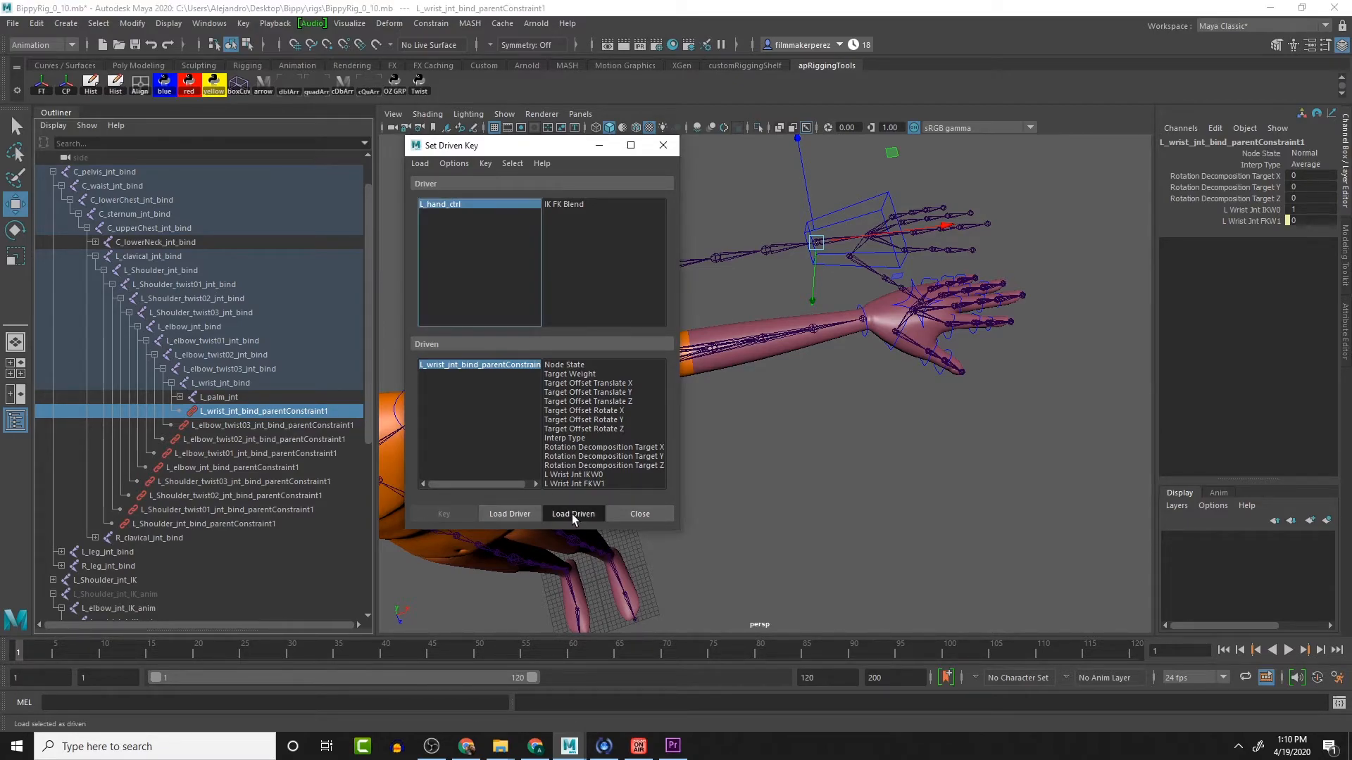
click(604, 475)
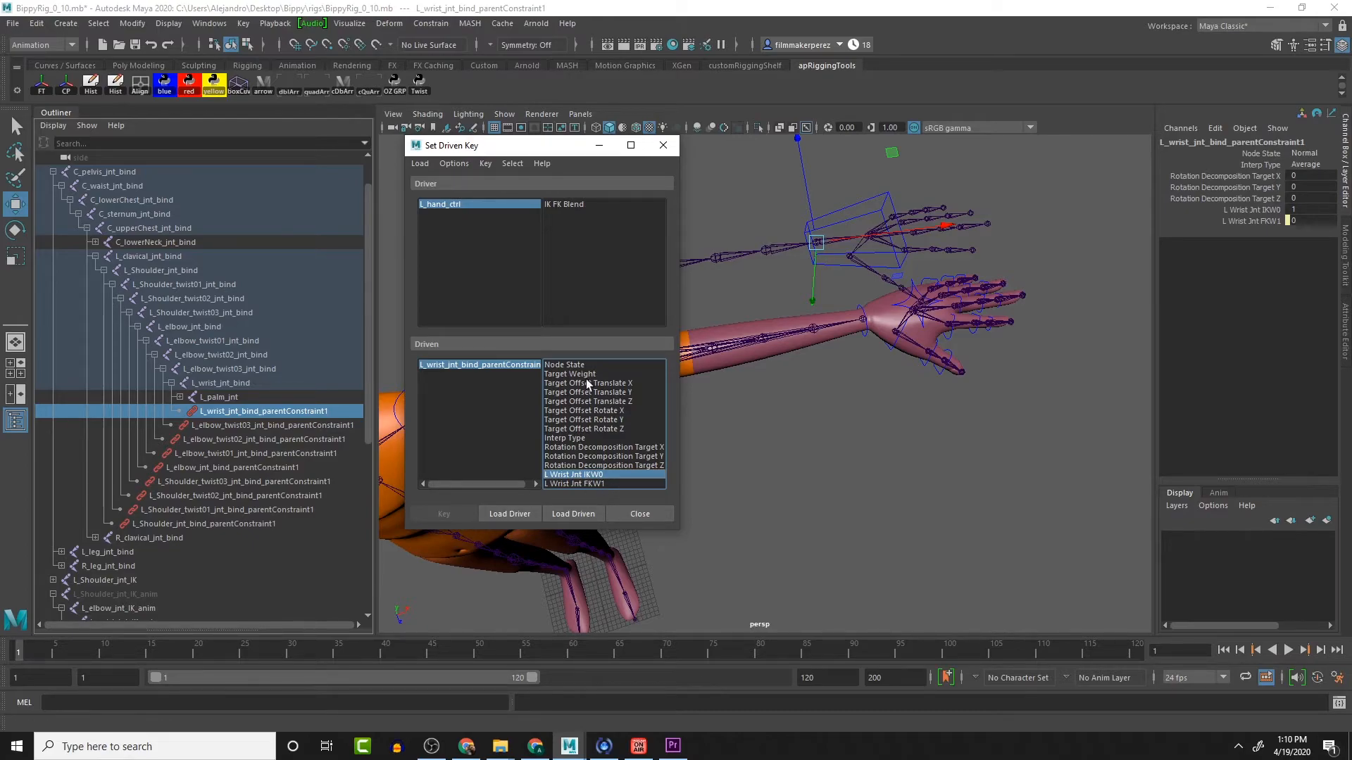
click(567, 204)
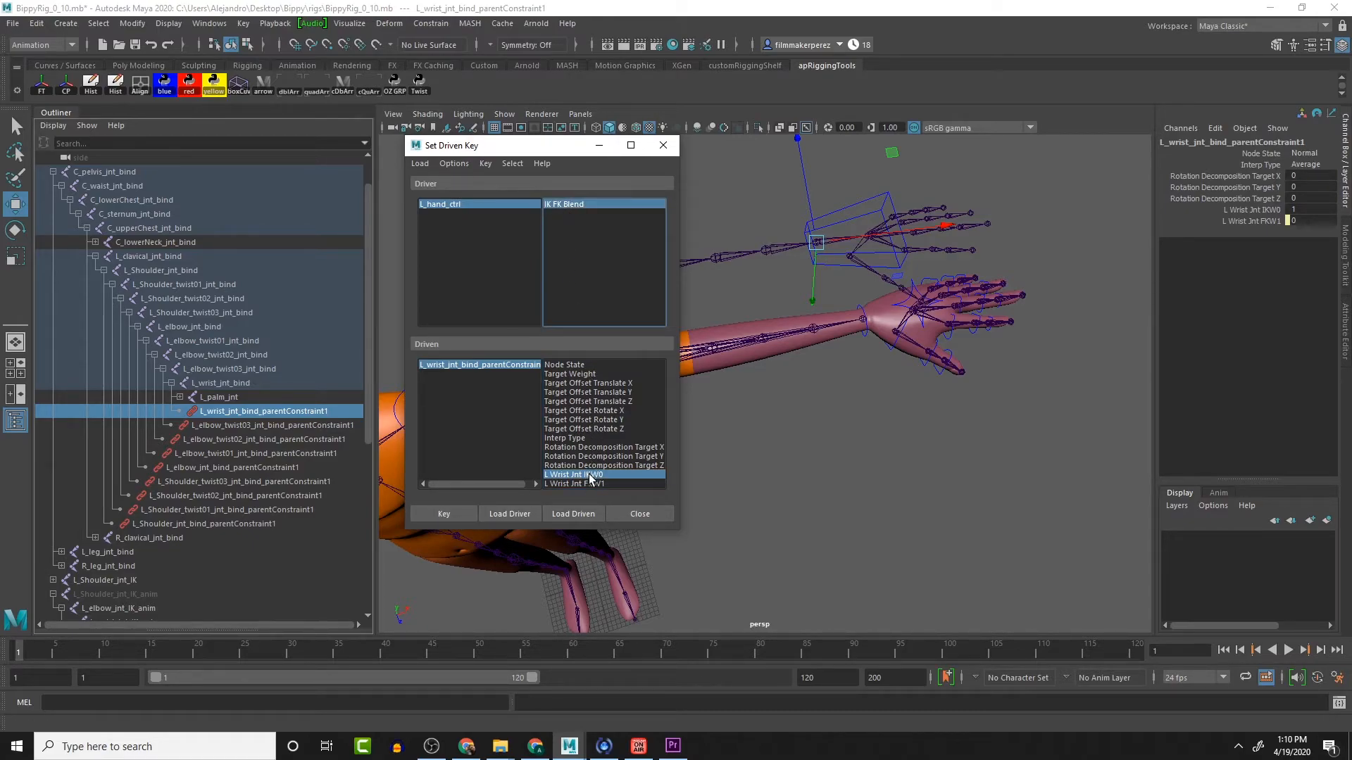
click(443, 514)
click(1268, 210)
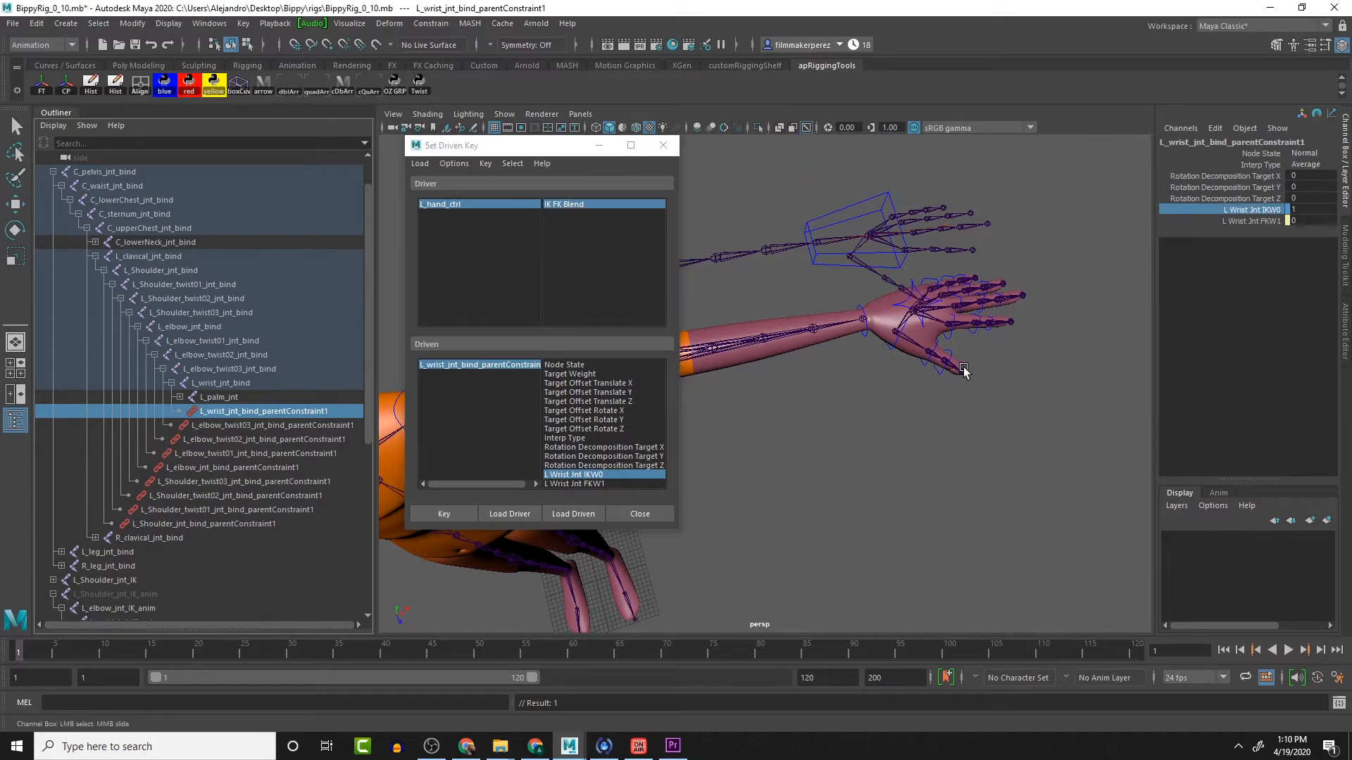
Step: Set driven keys on the IKW0 weights of the L_elbow_twist03_jnt_bind and L_elbow_twist02_jnt_bind parent constraints, with IK FK Blend at 0
click(279, 425)
key(w)
click(590, 515)
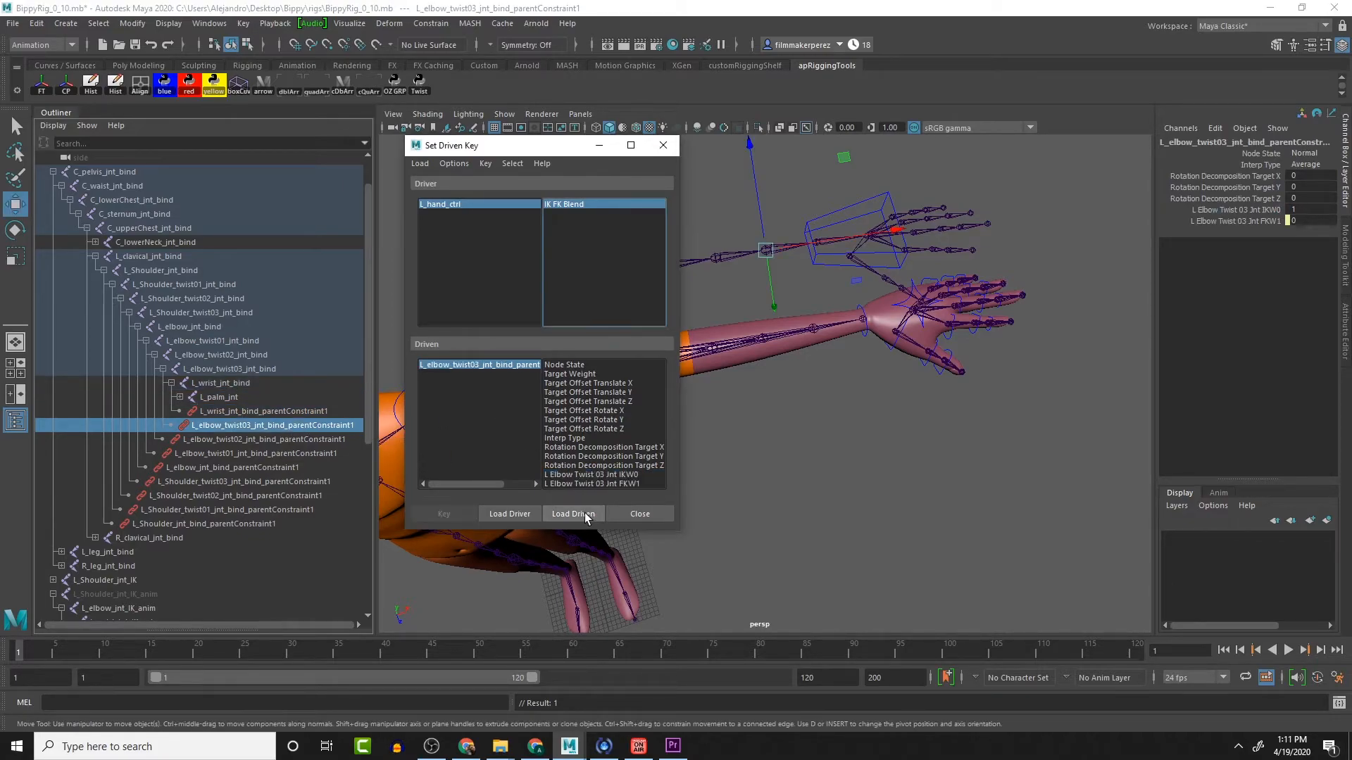
click(592, 475)
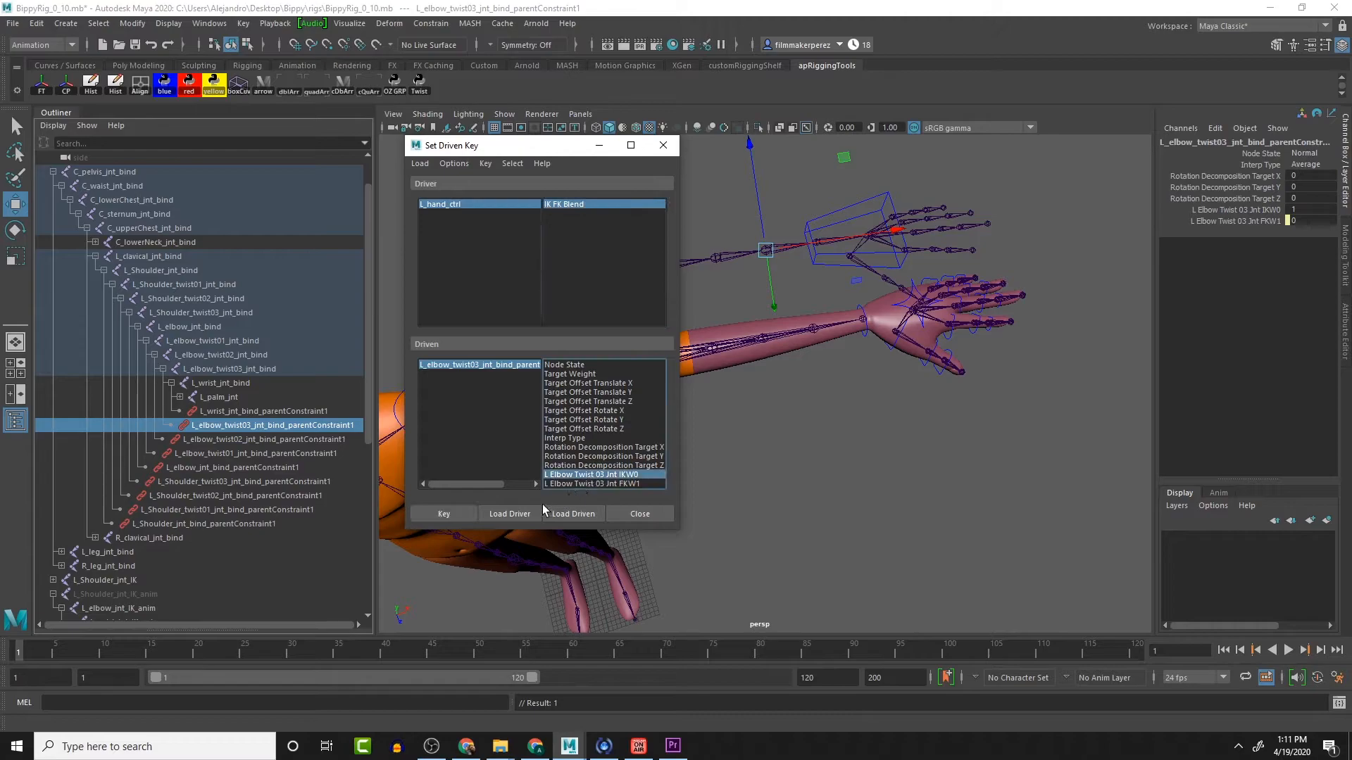
click(462, 510)
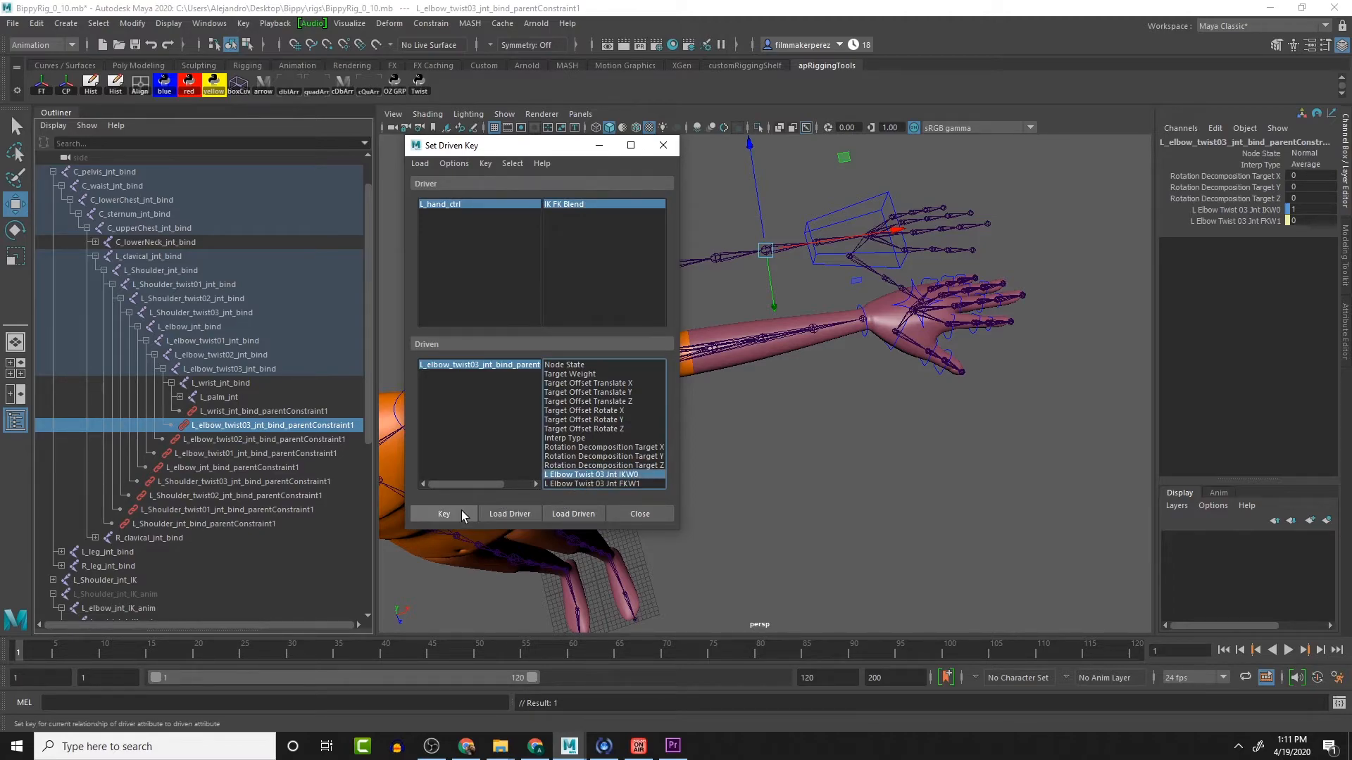
click(268, 440)
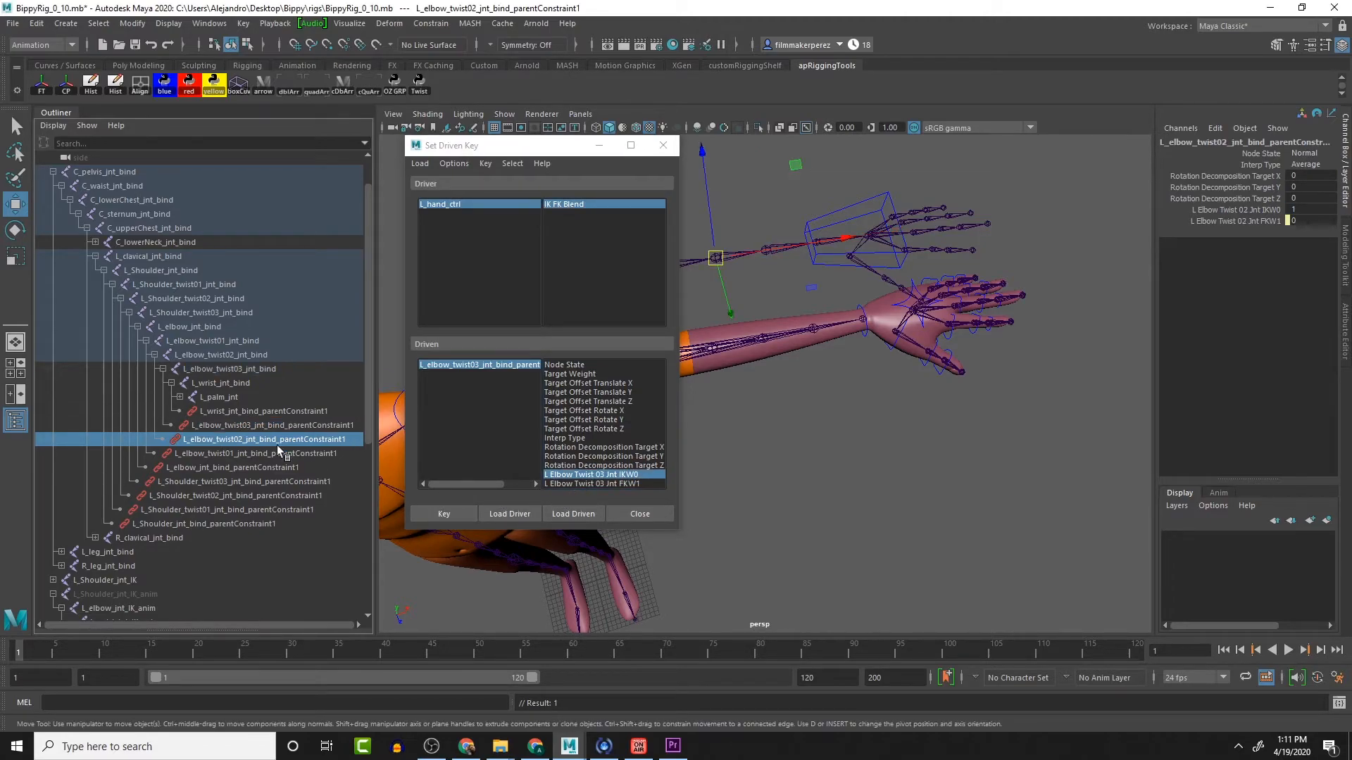
click(569, 513)
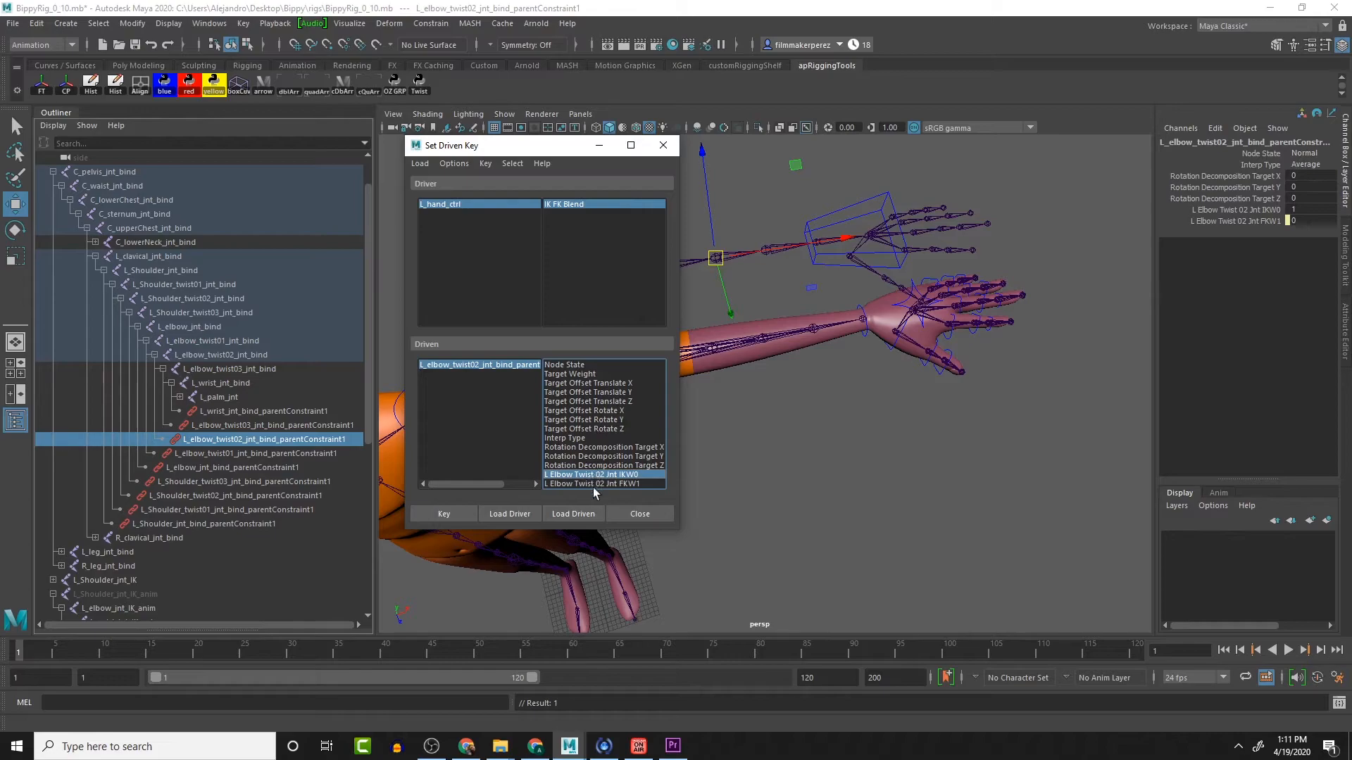
click(449, 512)
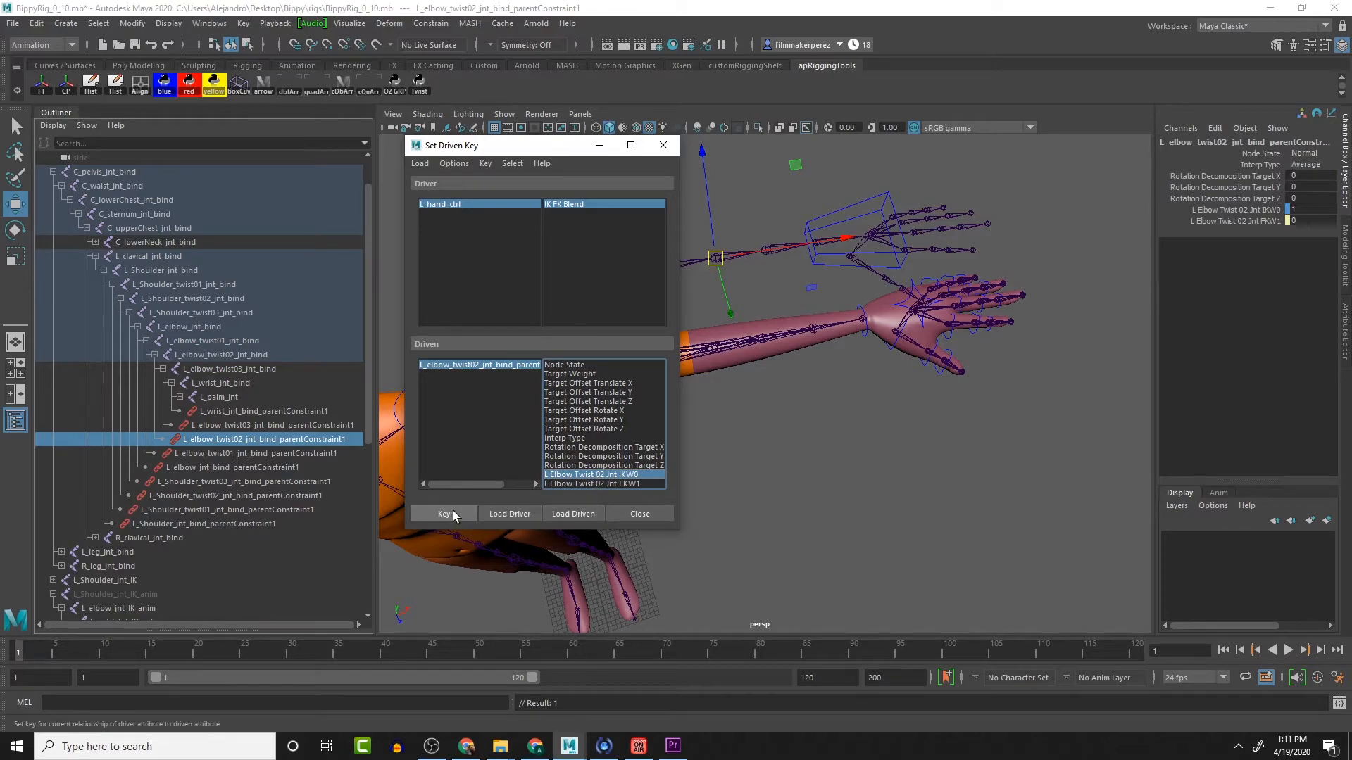
Step: Set driven keys on the IKW0 weights of the L_elbow_twist01_jnt_bind and L_elbow_jnt_bind parent constraints, with IK FK Blend at 0
click(290, 453)
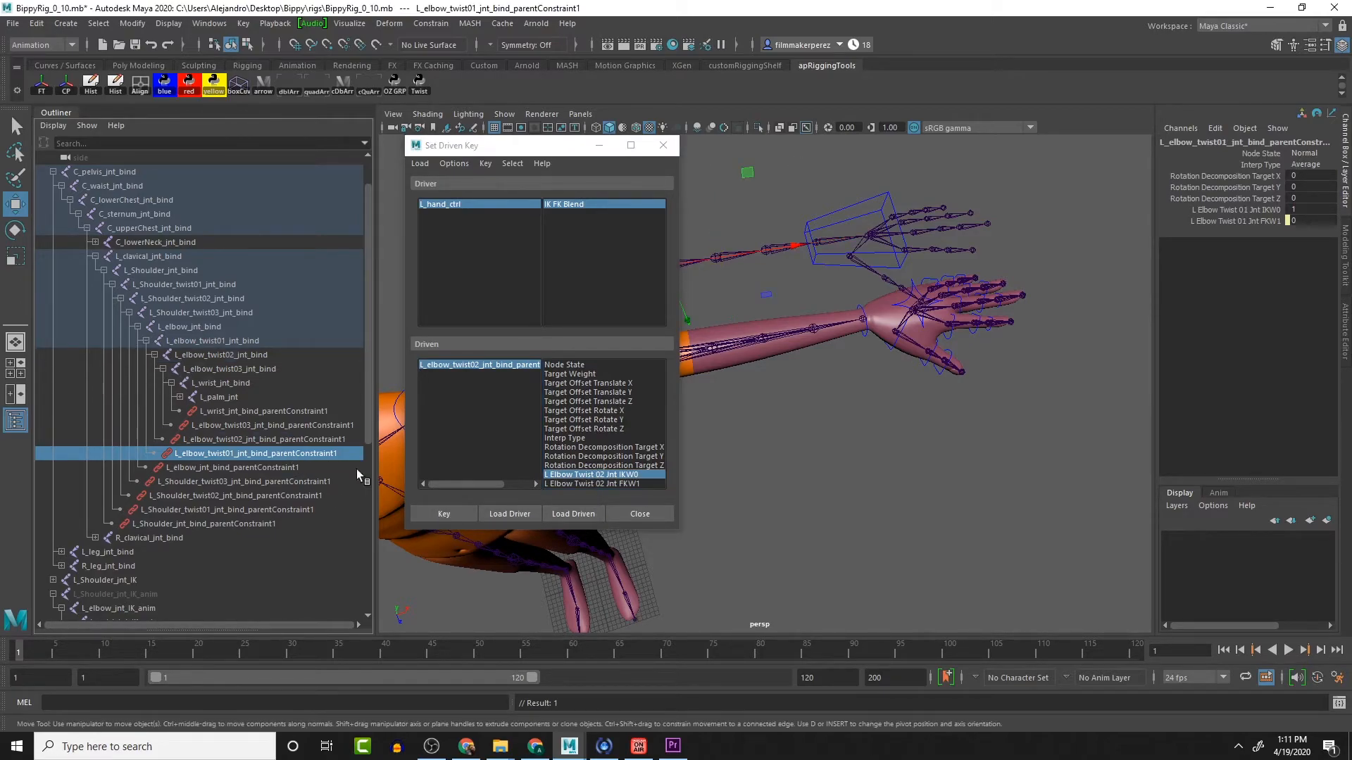
click(585, 515)
click(599, 475)
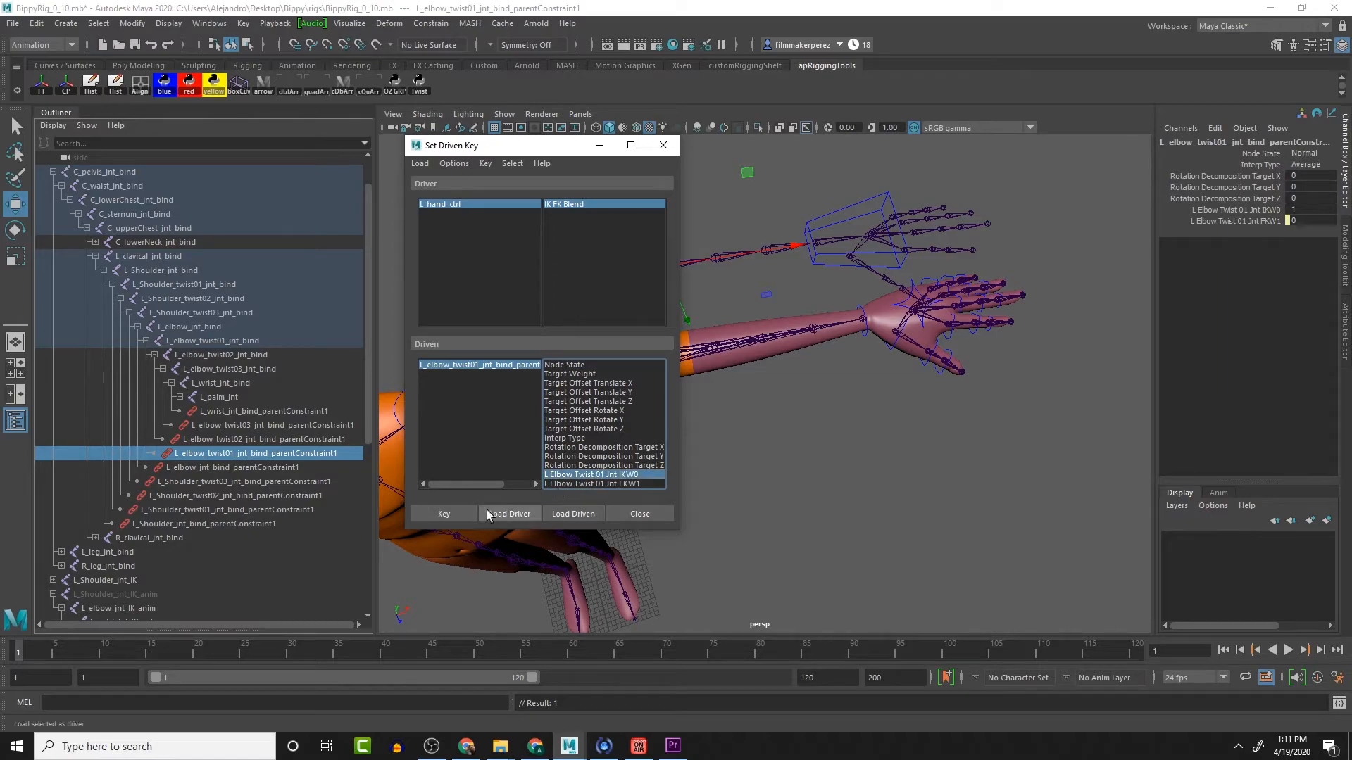
click(452, 514)
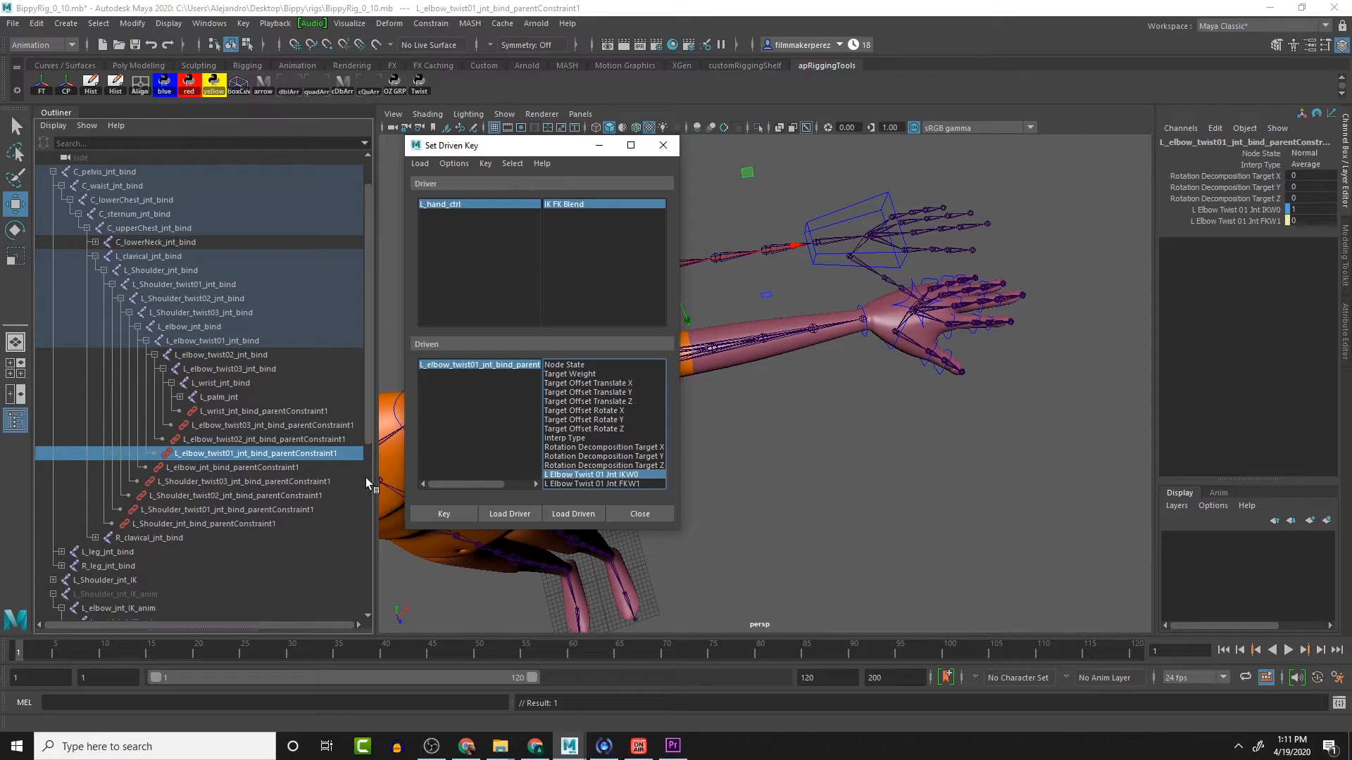
click(268, 468)
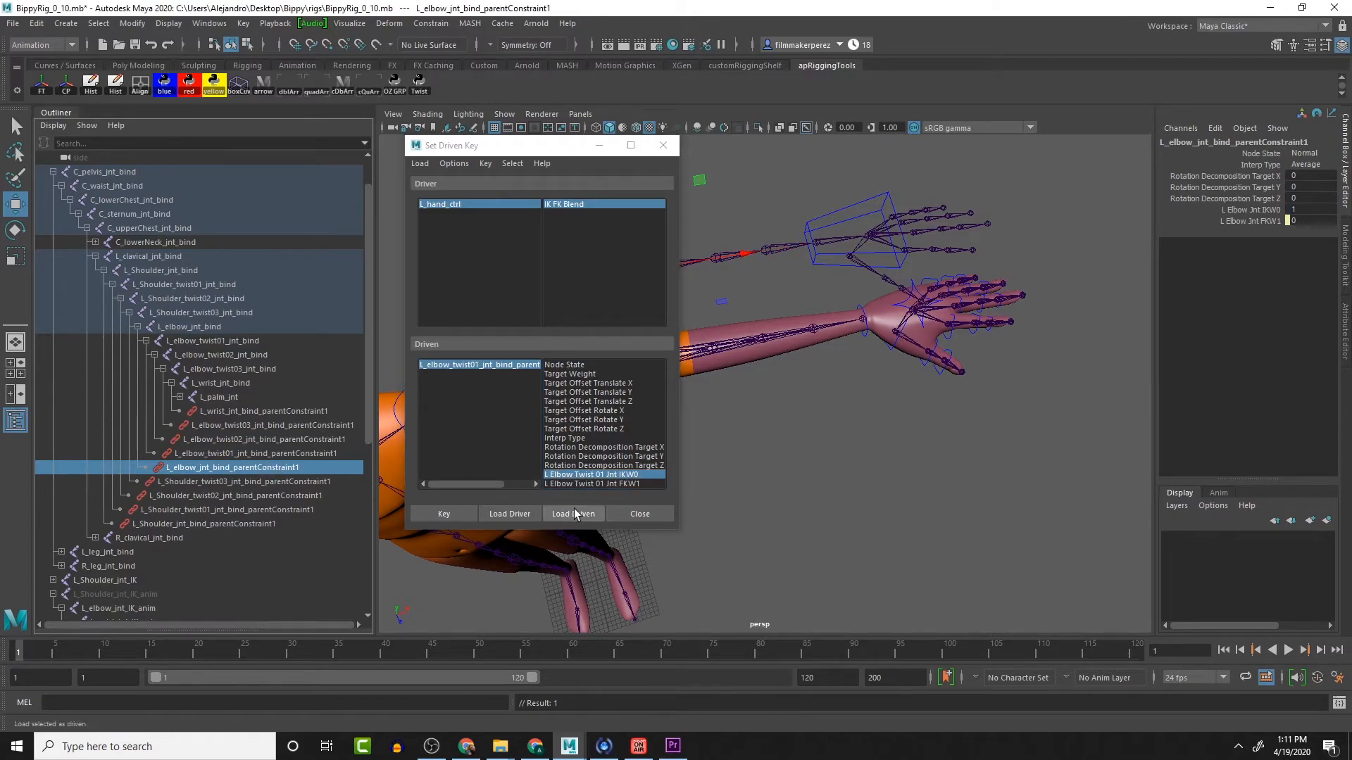
click(573, 513)
click(610, 476)
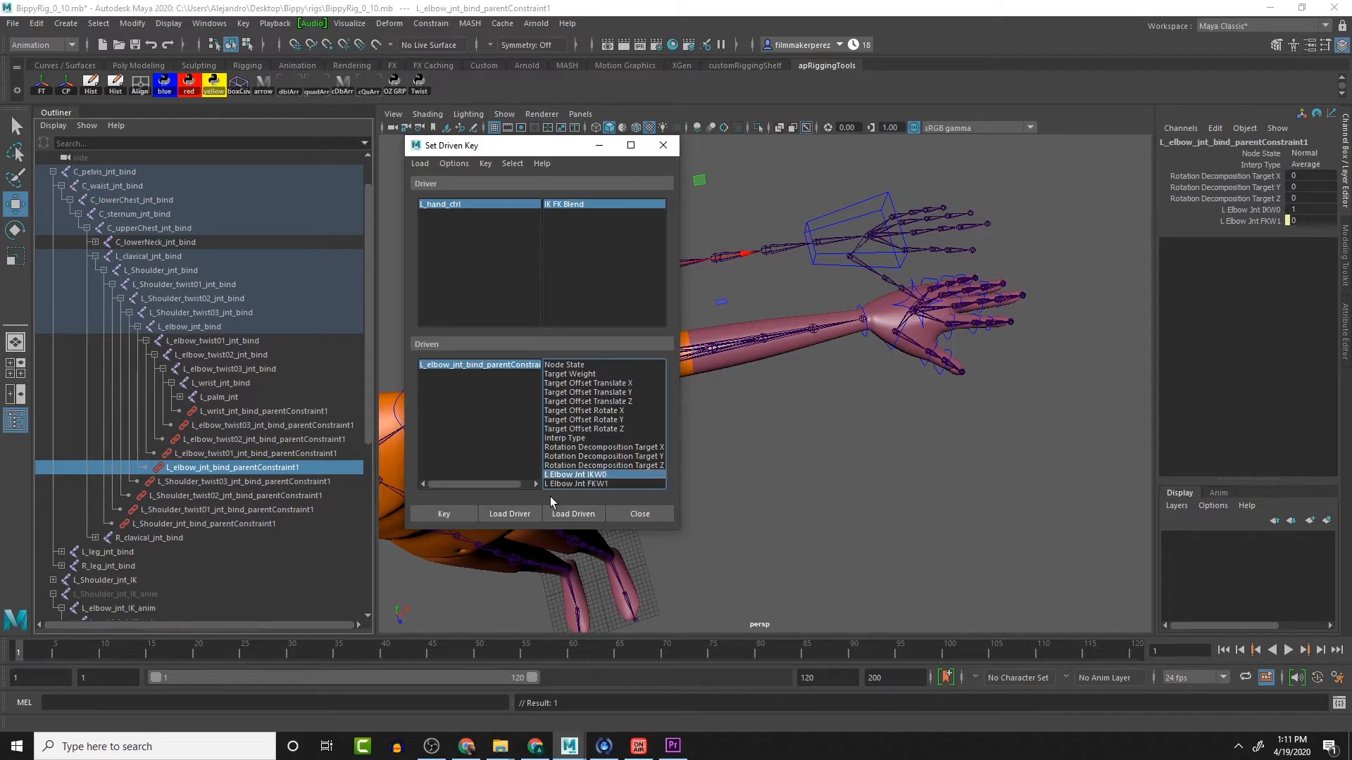
click(463, 517)
Step: Set driven keys on the IKW0 weights of the L_Shoulder_twist03_jnt_bind and L_Shoulder_twist02_jnt_bind parent constraints, with IK FK Blend at 0
click(252, 480)
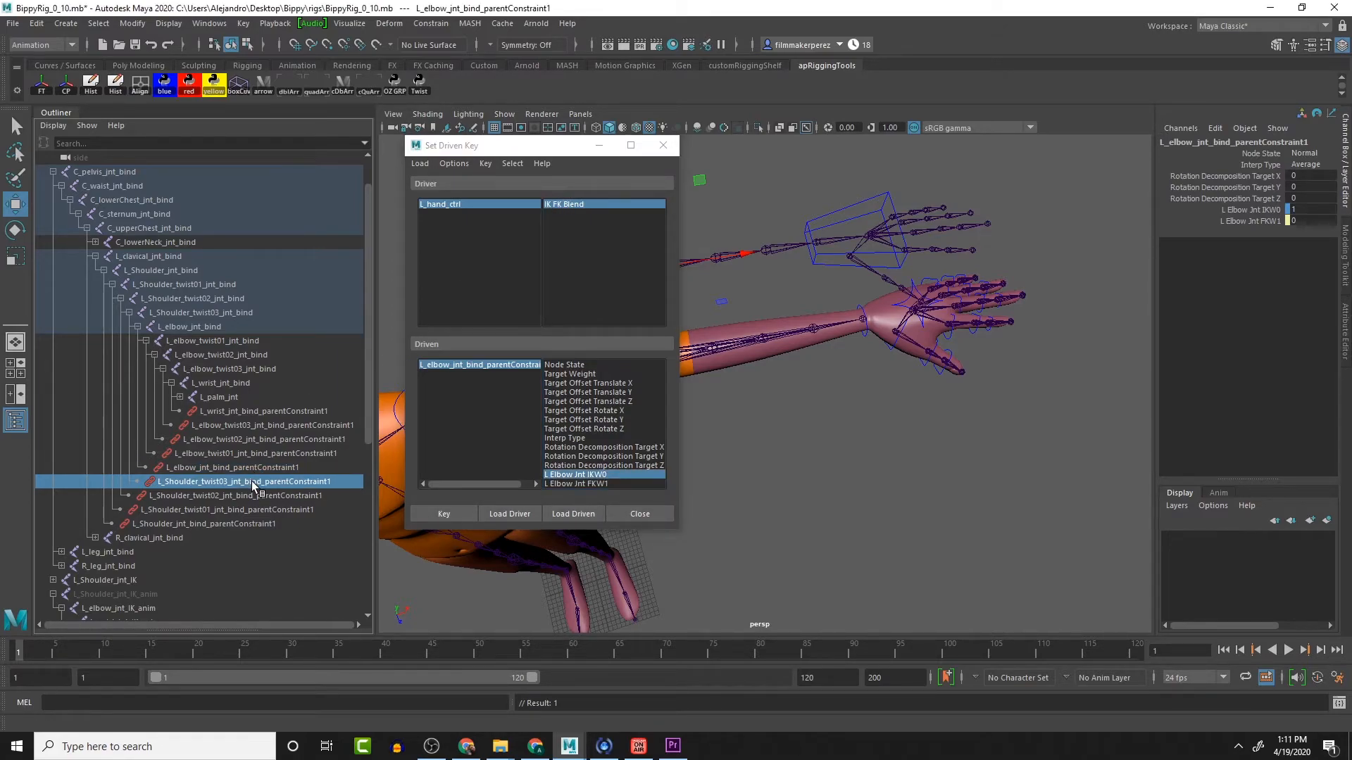
click(571, 515)
click(589, 476)
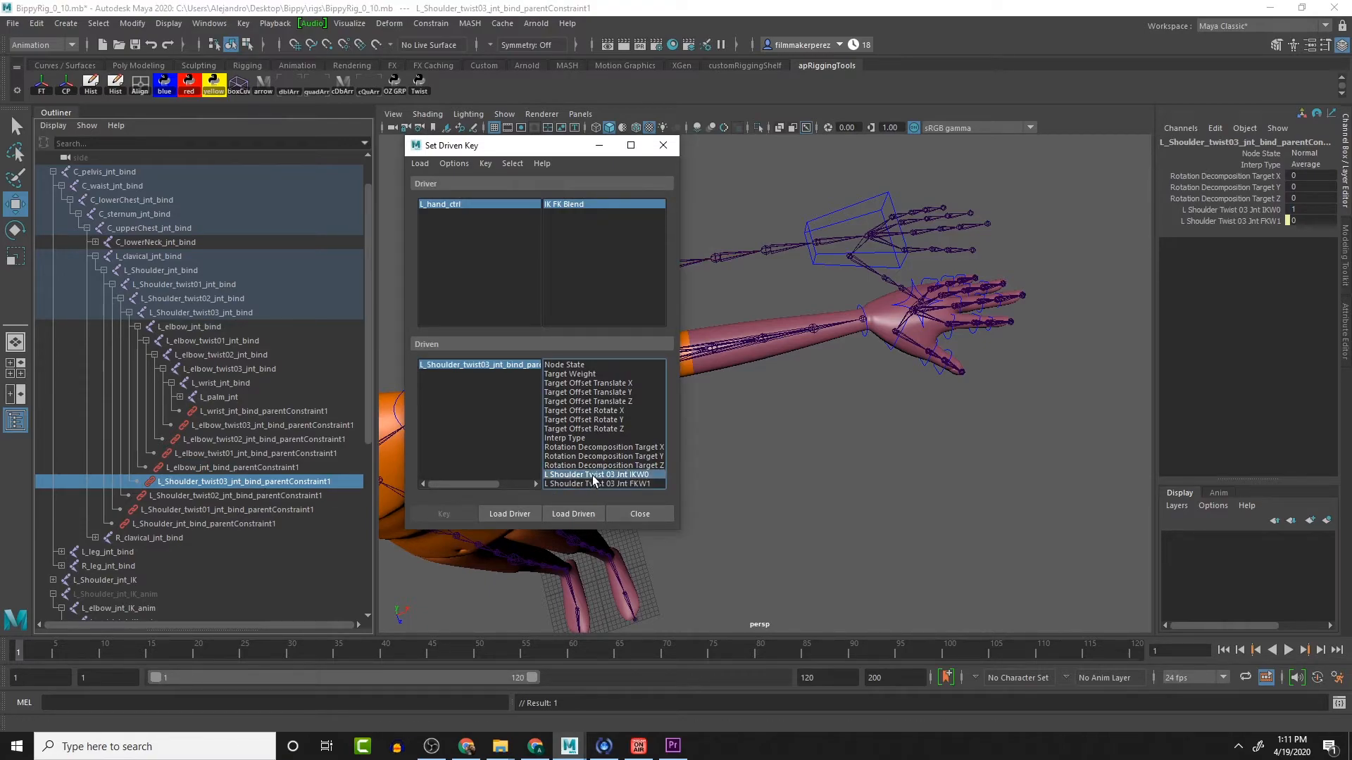
click(455, 514)
click(302, 496)
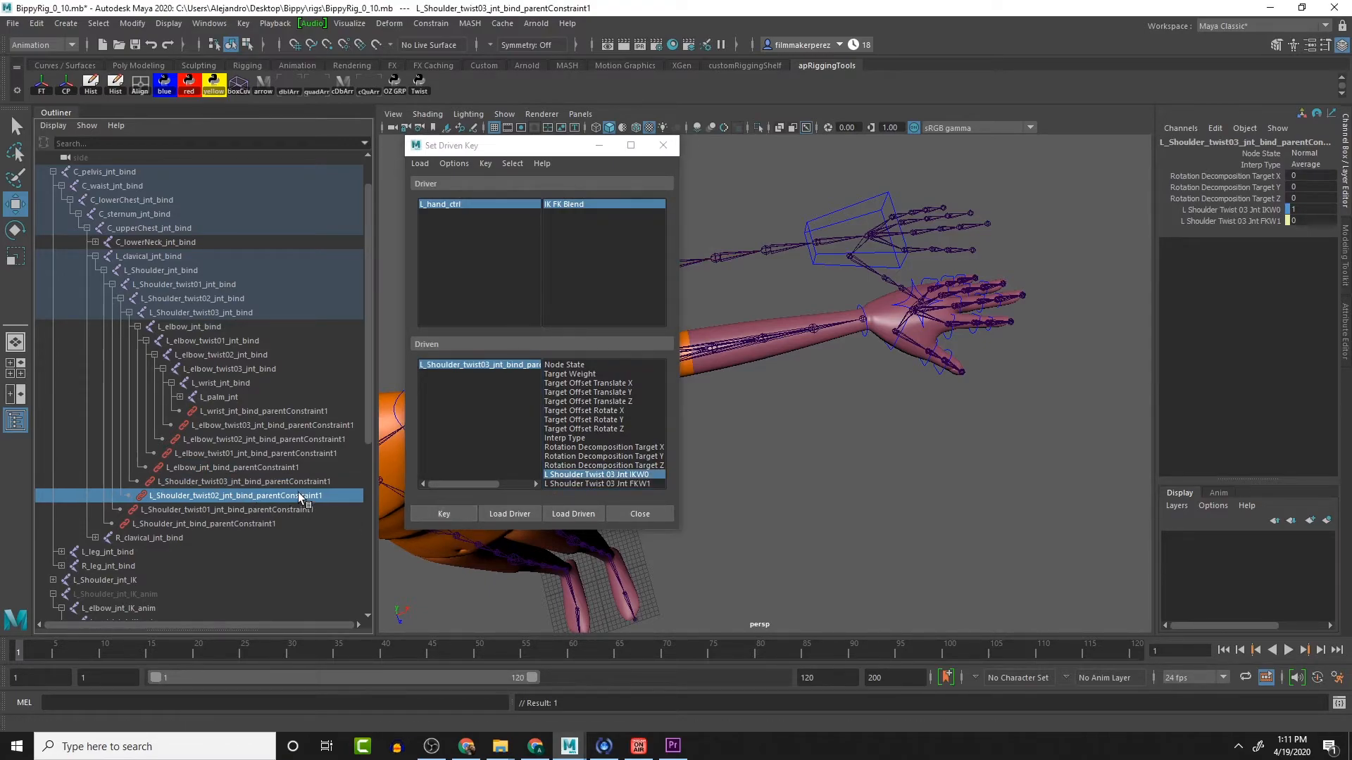
click(574, 514)
click(588, 475)
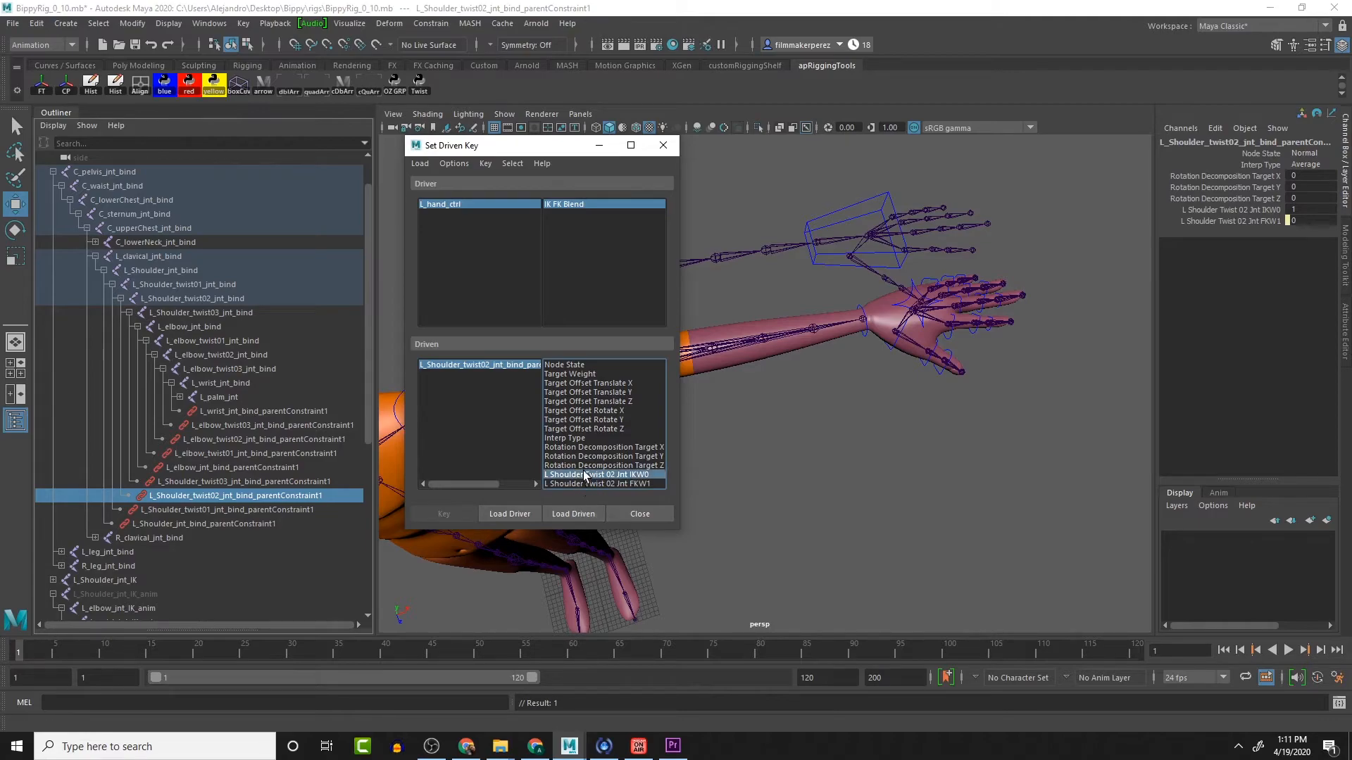
click(445, 513)
Step: Set driven keys on the IKW0 weights of the L_Shoulder_twist01_jnt_bind and L_Shoulder_jnt_bind parent constraints, with IK FK Blend at 0
click(310, 510)
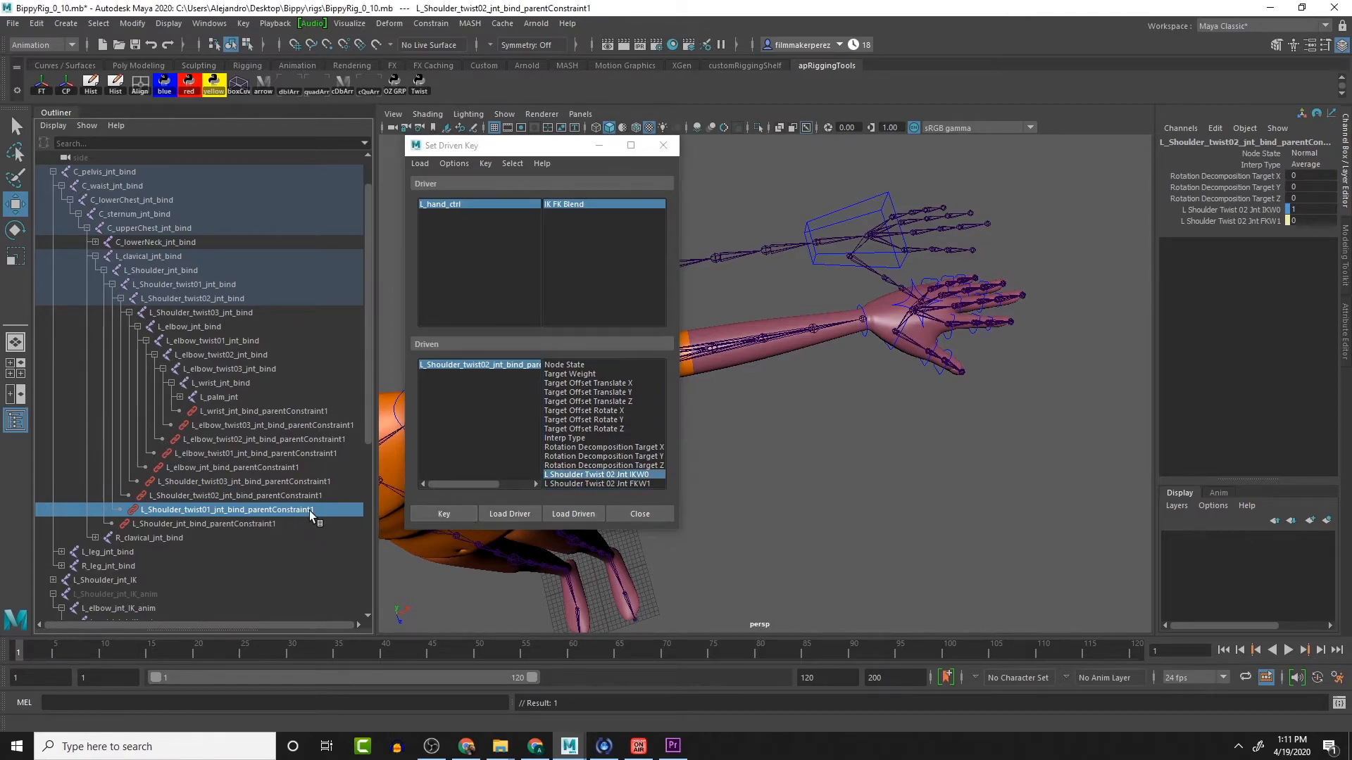
click(584, 515)
click(593, 476)
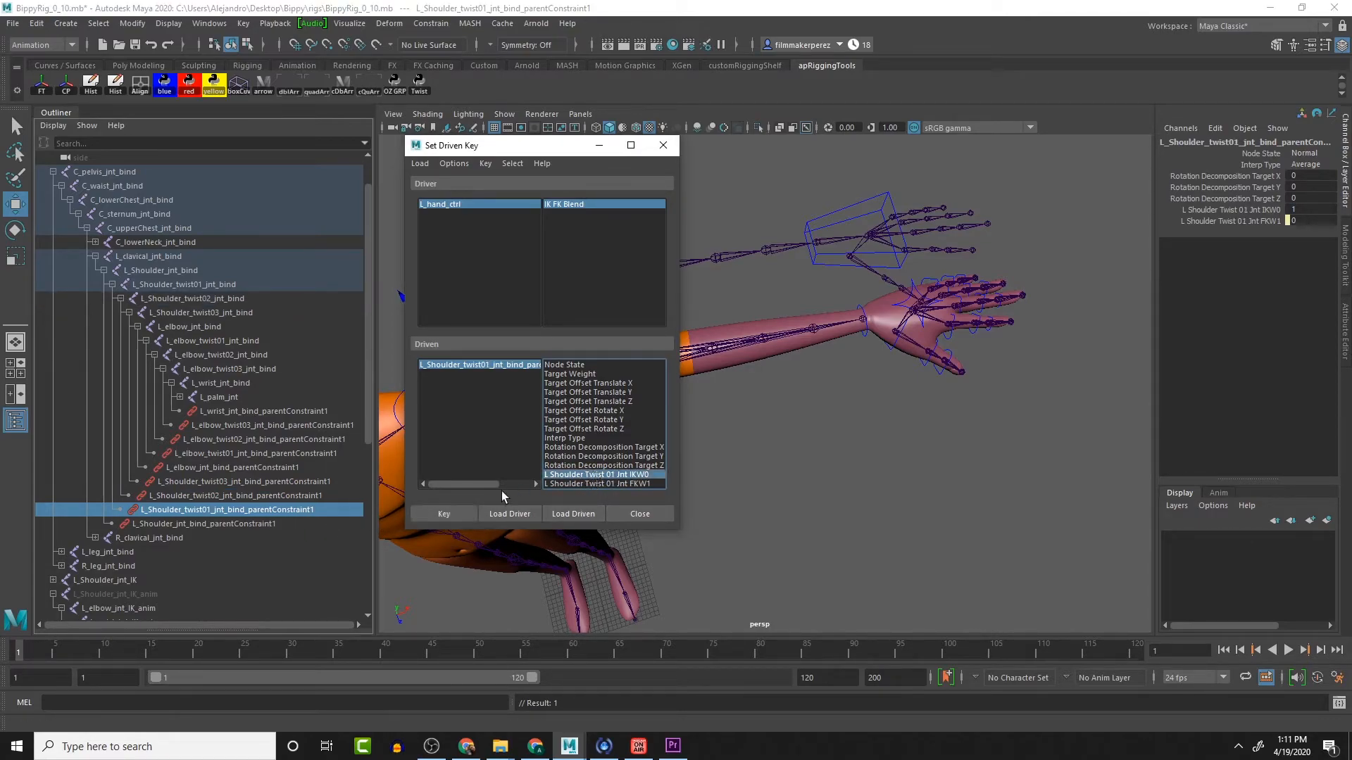
click(449, 511)
click(260, 526)
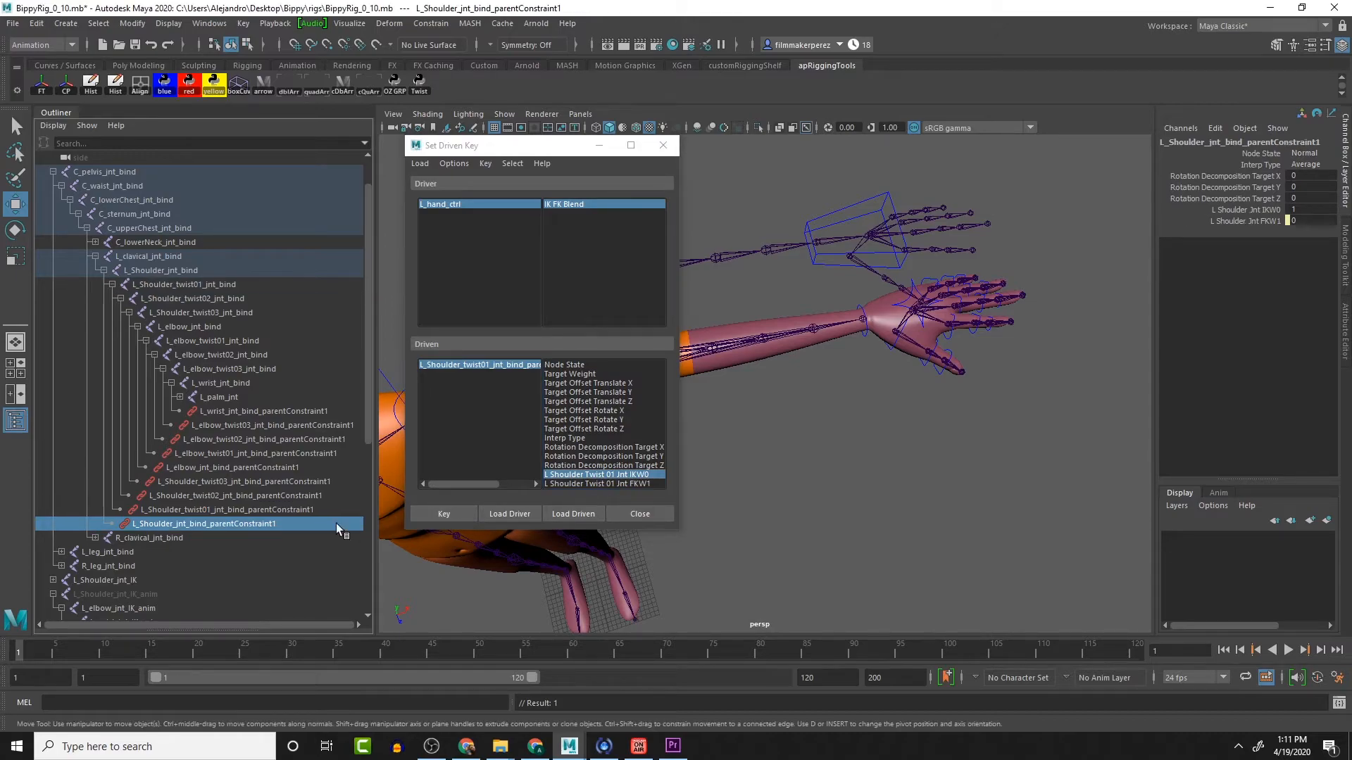
click(576, 515)
click(591, 476)
click(449, 514)
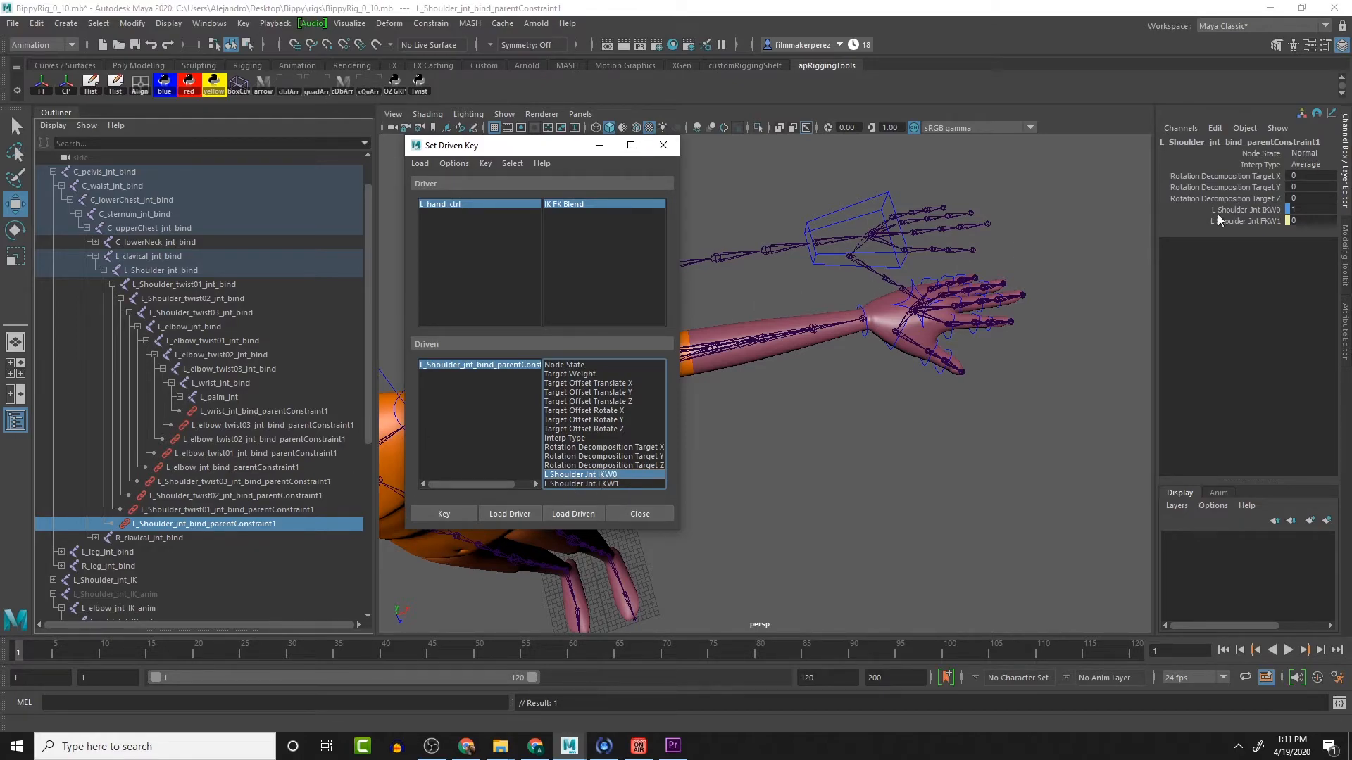
Step: Set L_hand_ctrl's IK FK Blend to 1 and key L_wrist_jnt_bind_parentConstraint1's IKW0 weight at 0 as driven
click(497, 205)
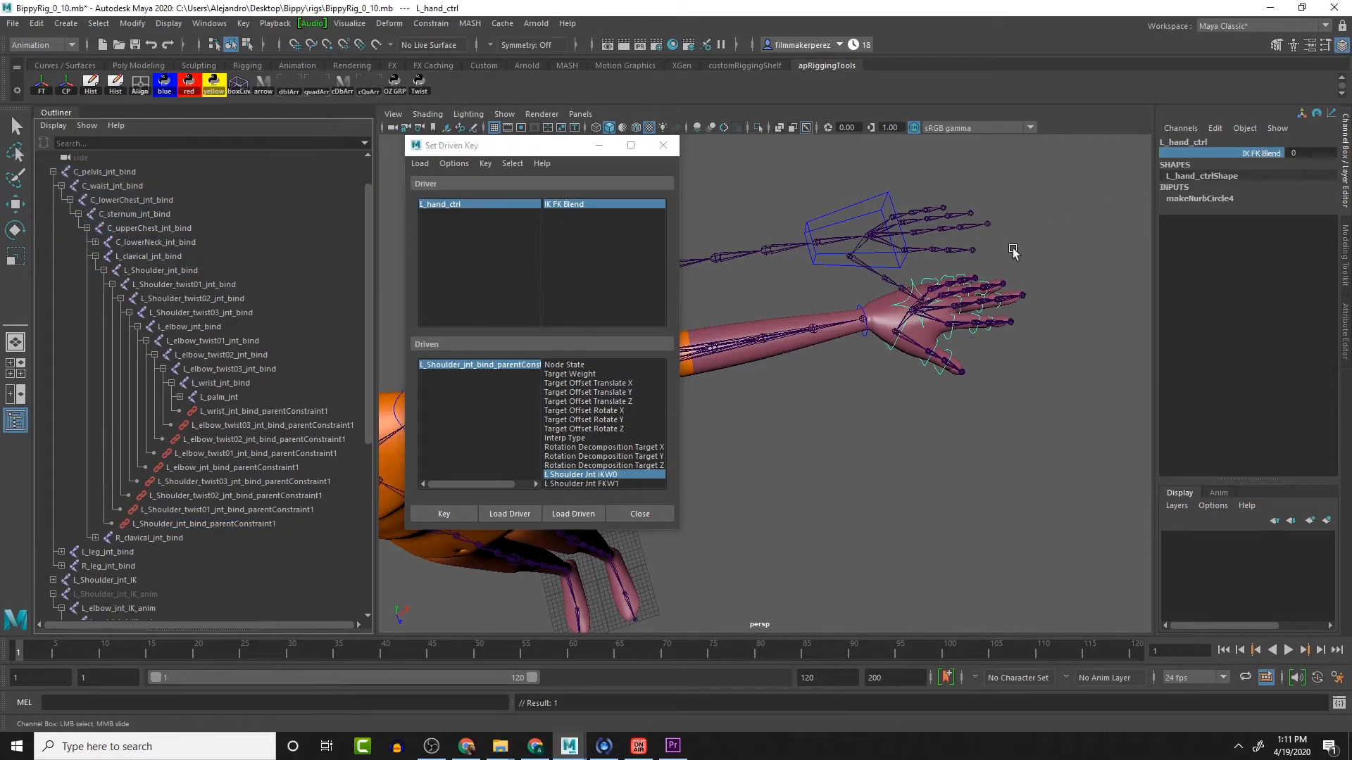
middle_drag(1013, 252, 1108, 258)
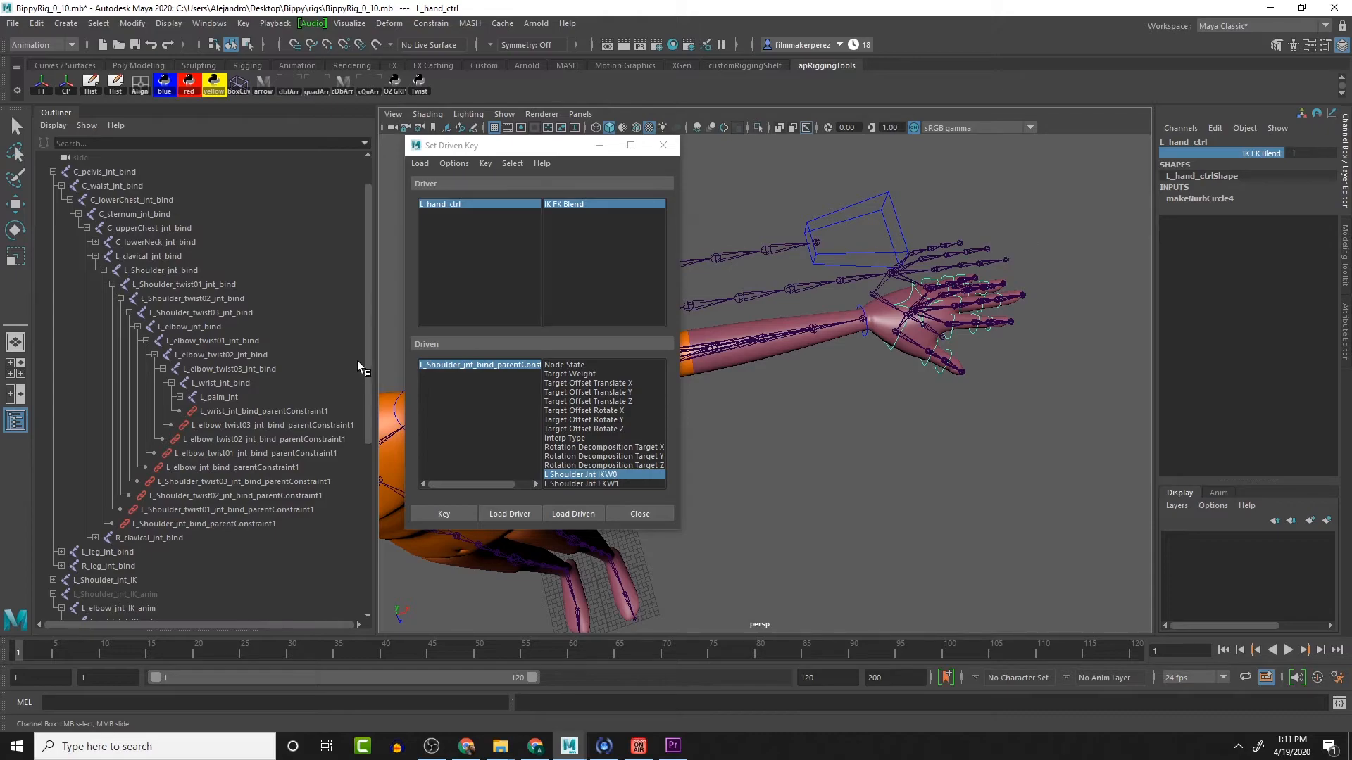
click(252, 412)
key(w)
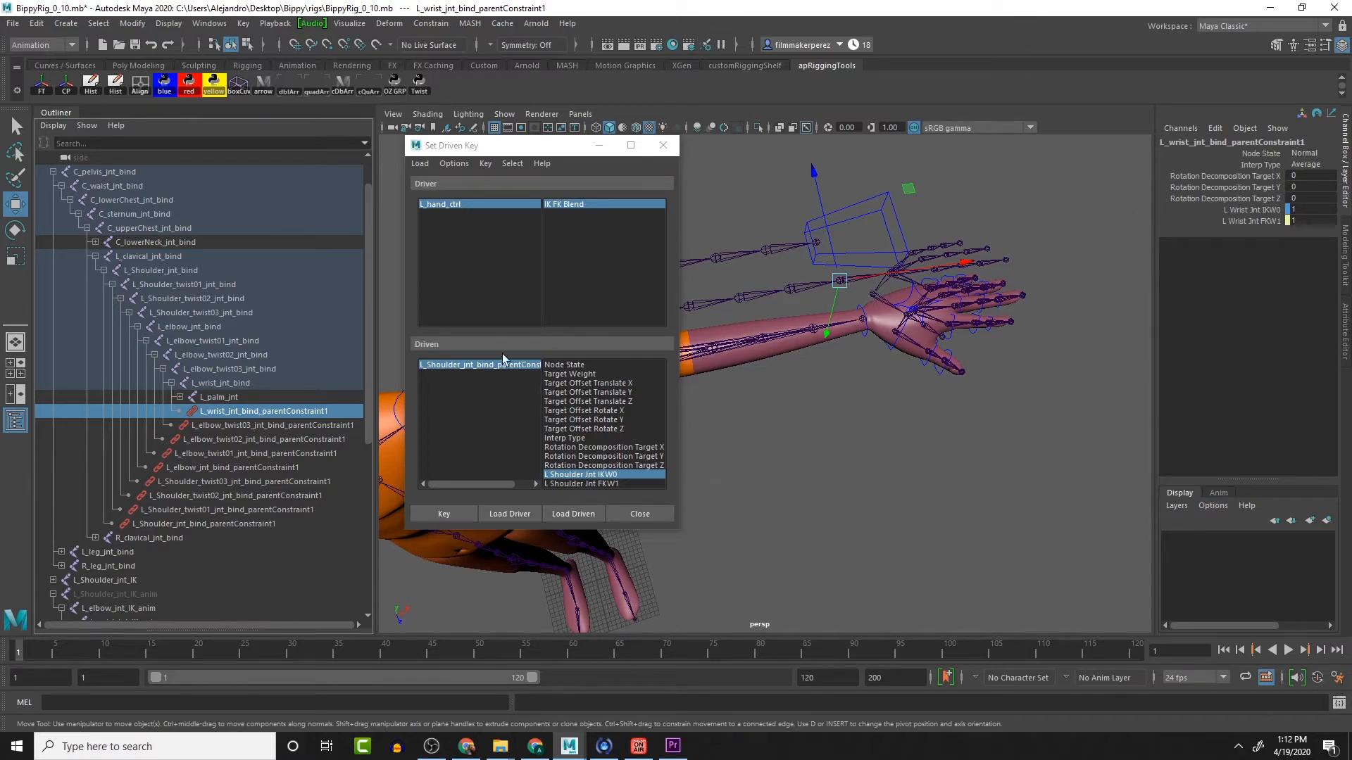
click(568, 515)
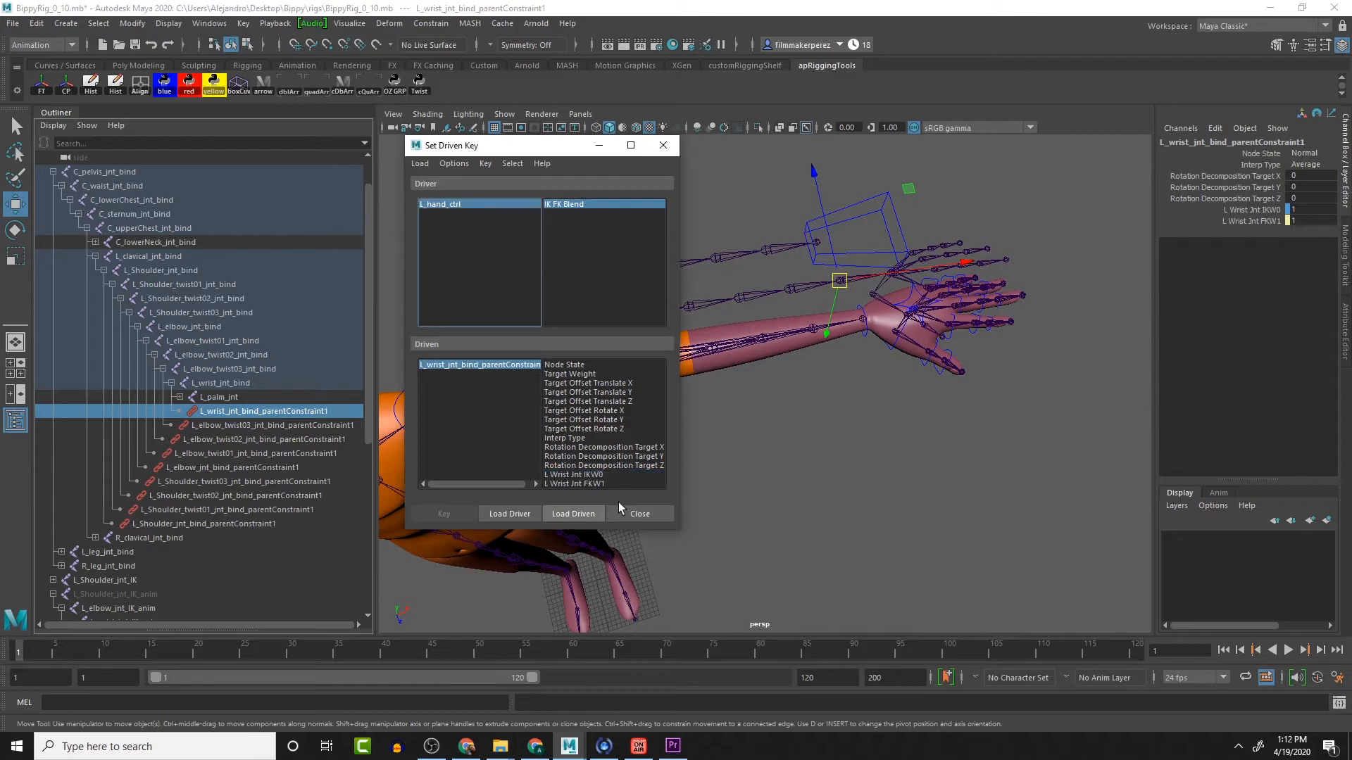
click(576, 474)
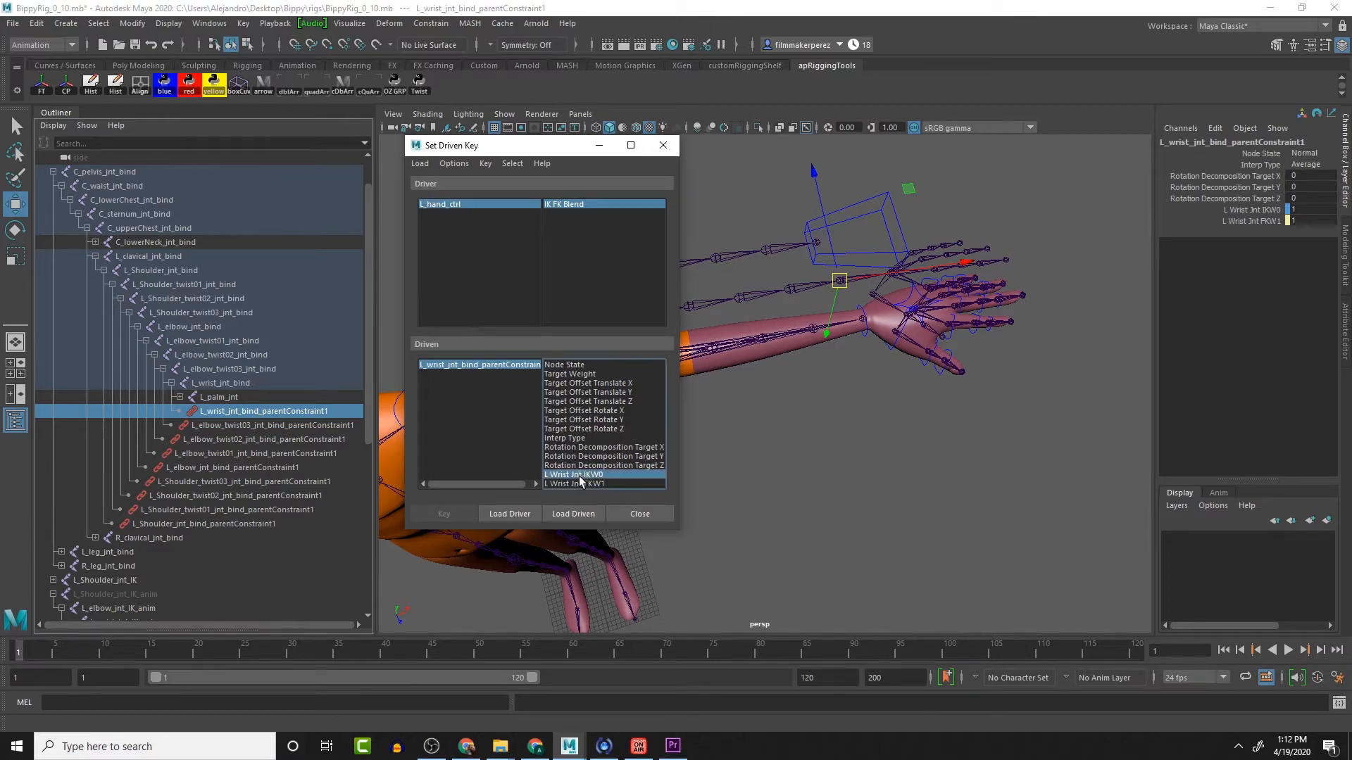
click(1312, 210)
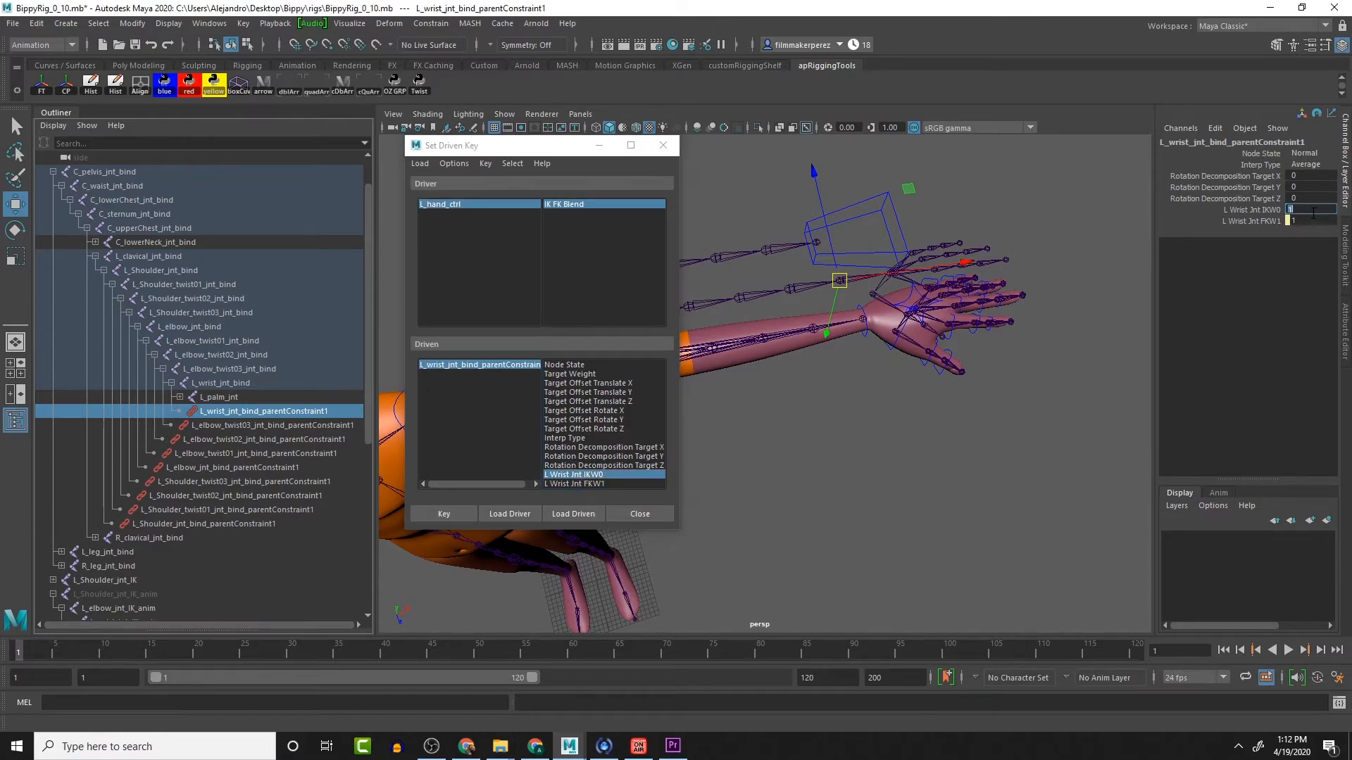
text(0)
key(Return)
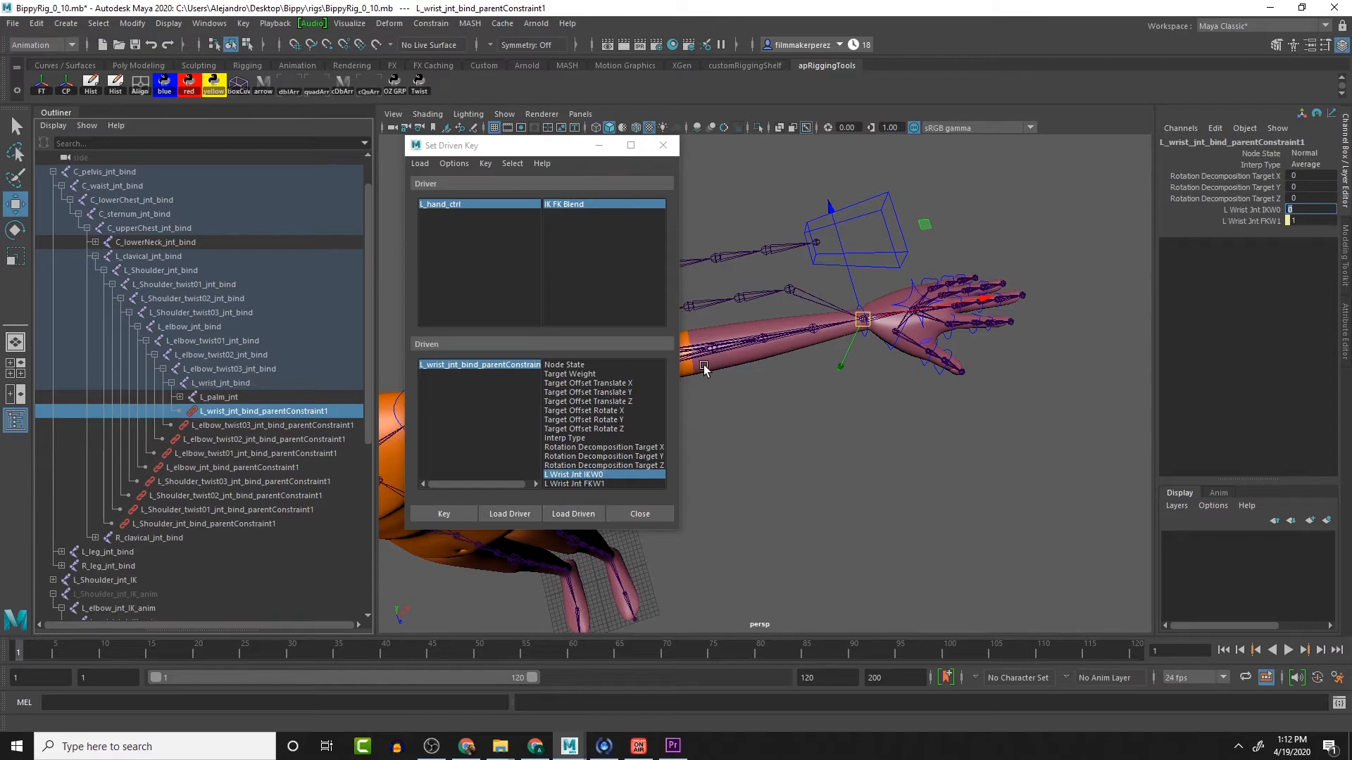
click(441, 519)
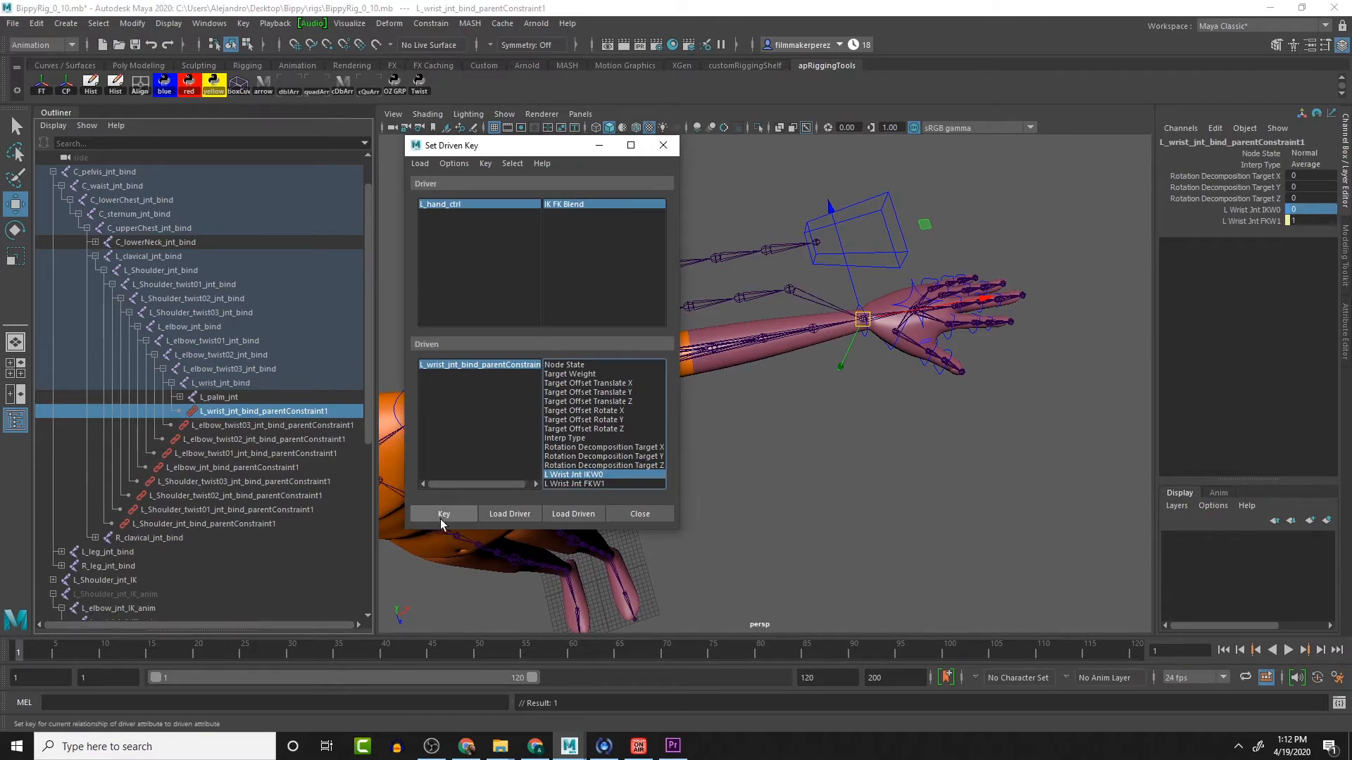
Step: Set a driven key on L_elbow_twist03_jnt_bind_parentConstraint1's IKW0 weight at 0, with IK FK Blend at 1
click(281, 425)
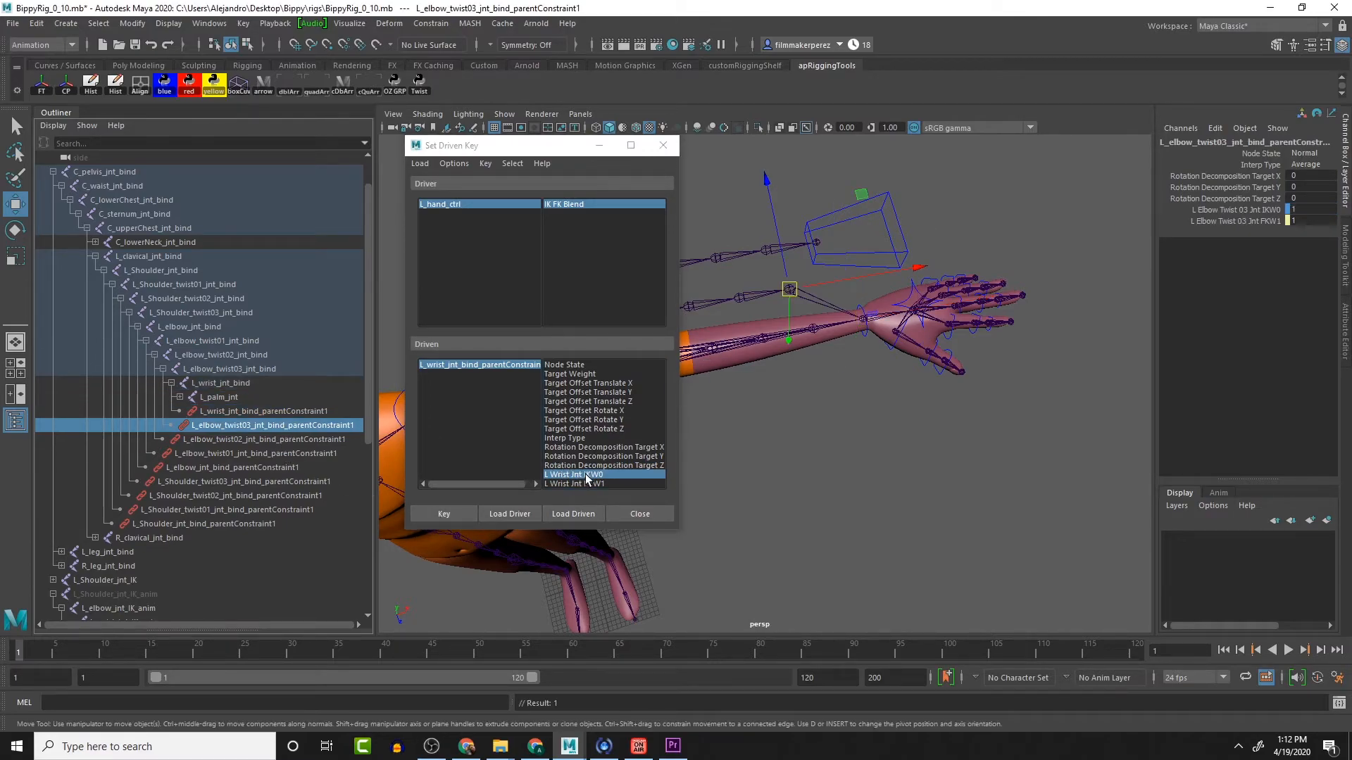
click(573, 514)
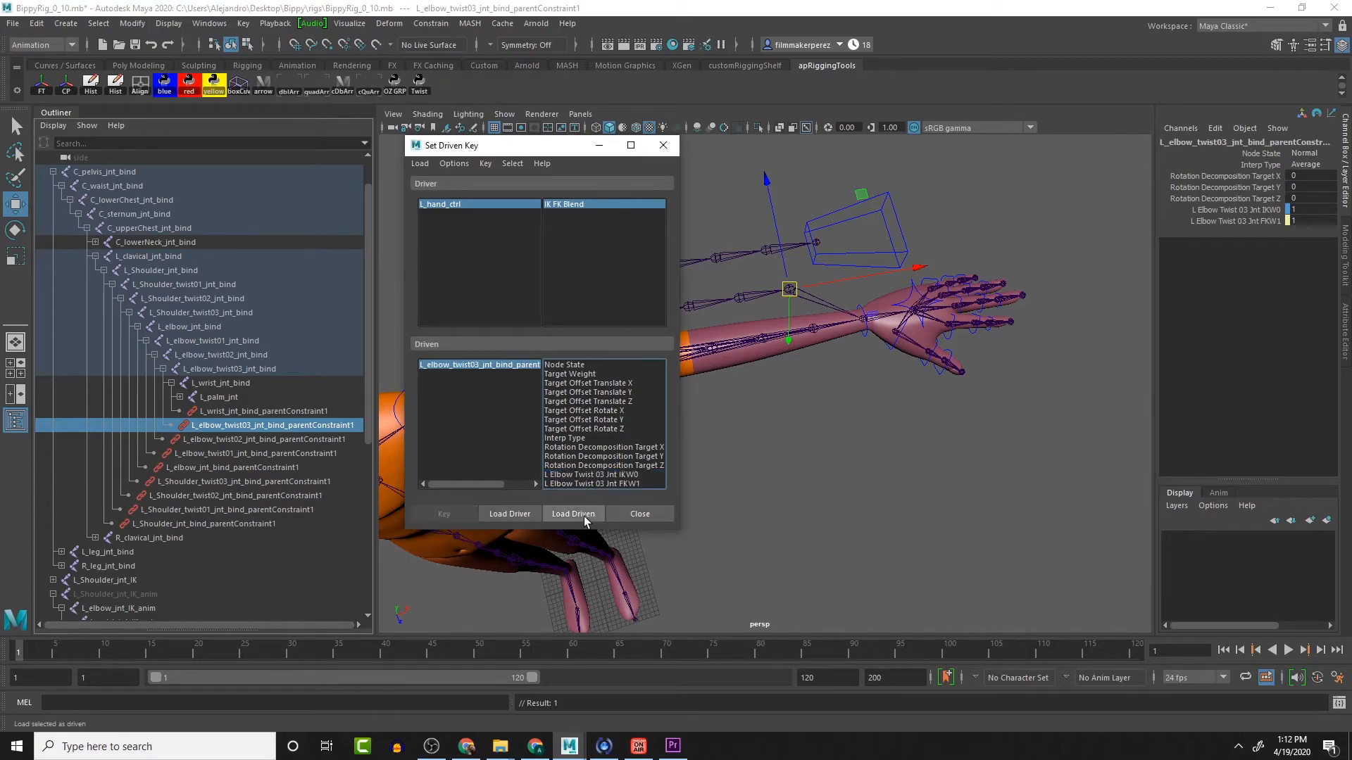
click(603, 475)
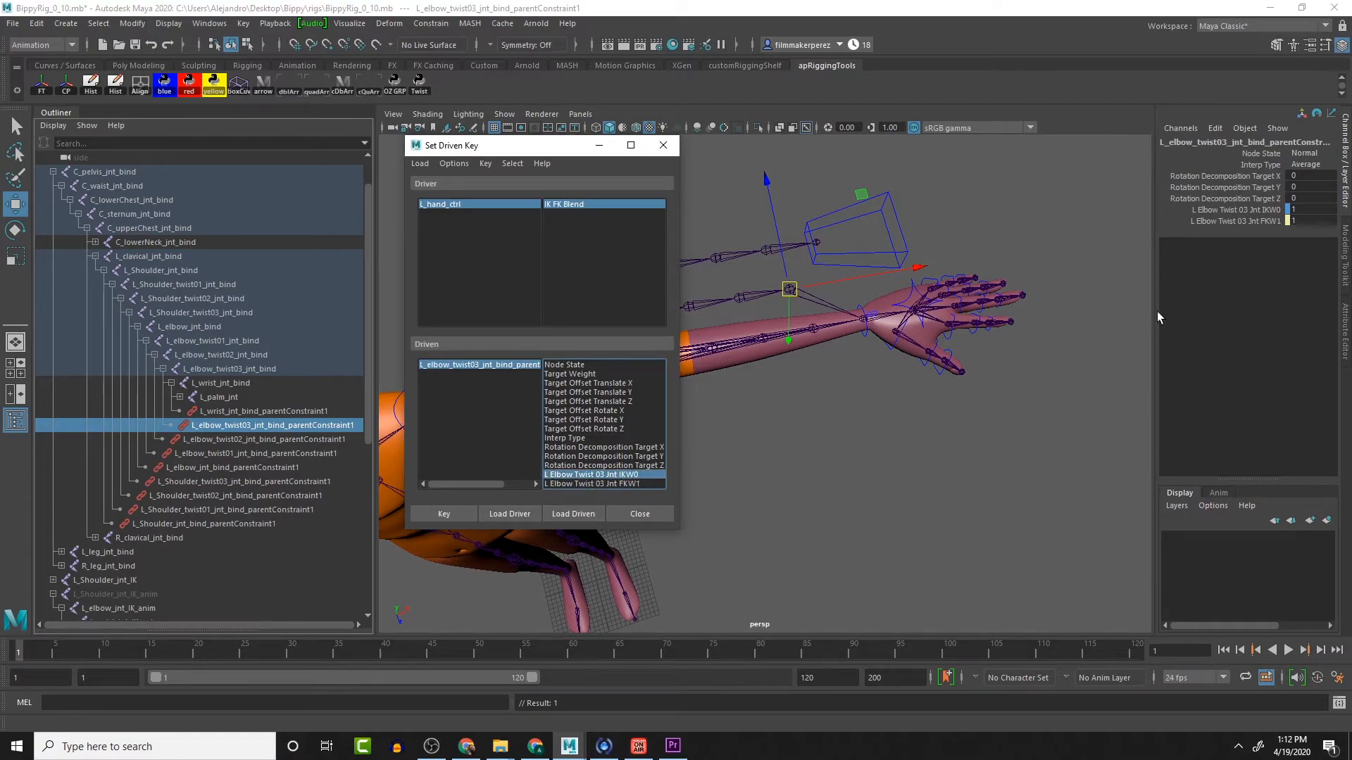
click(1310, 210)
text(0)
key(Return)
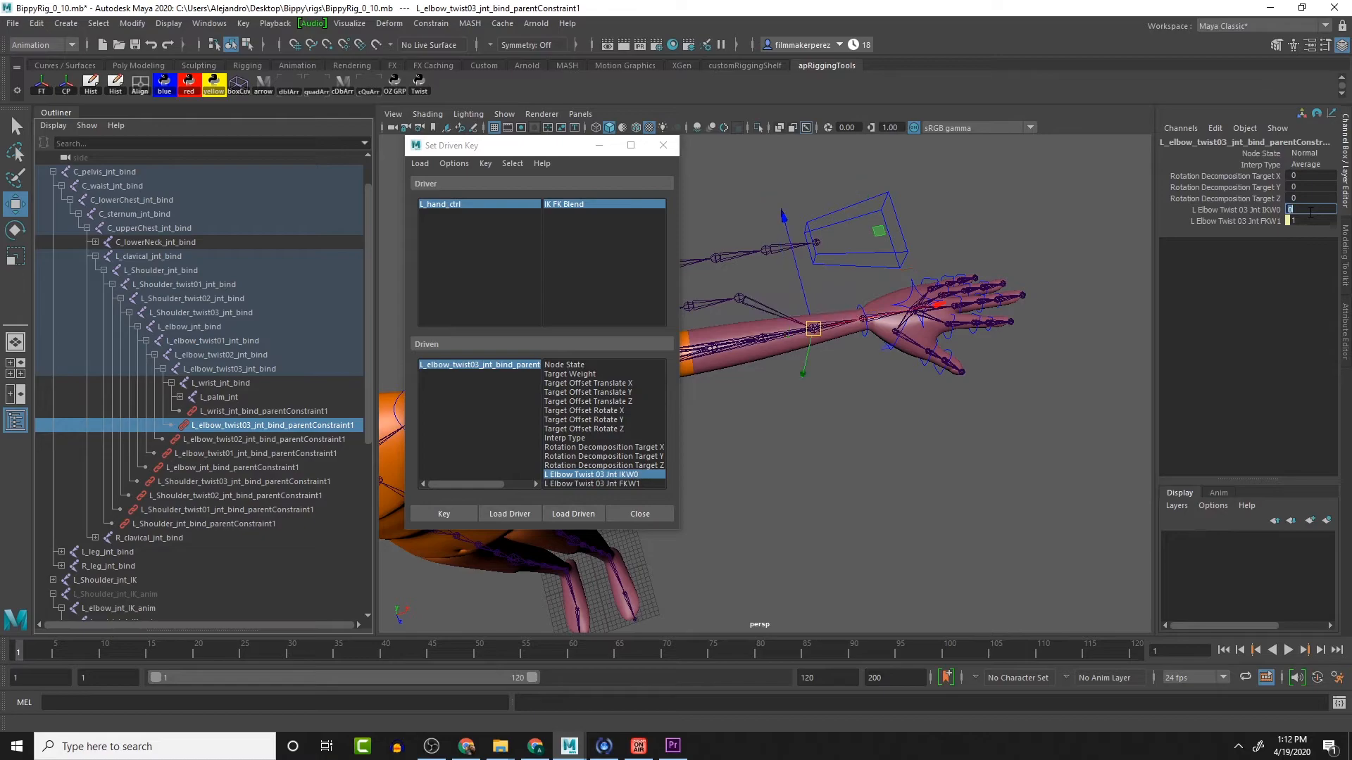
click(449, 511)
Step: Set a driven key on L_elbow_twist02_jnt_bind_parentConstraint1's IKW0 weight at 0, with IK FK Blend at 1
click(222, 440)
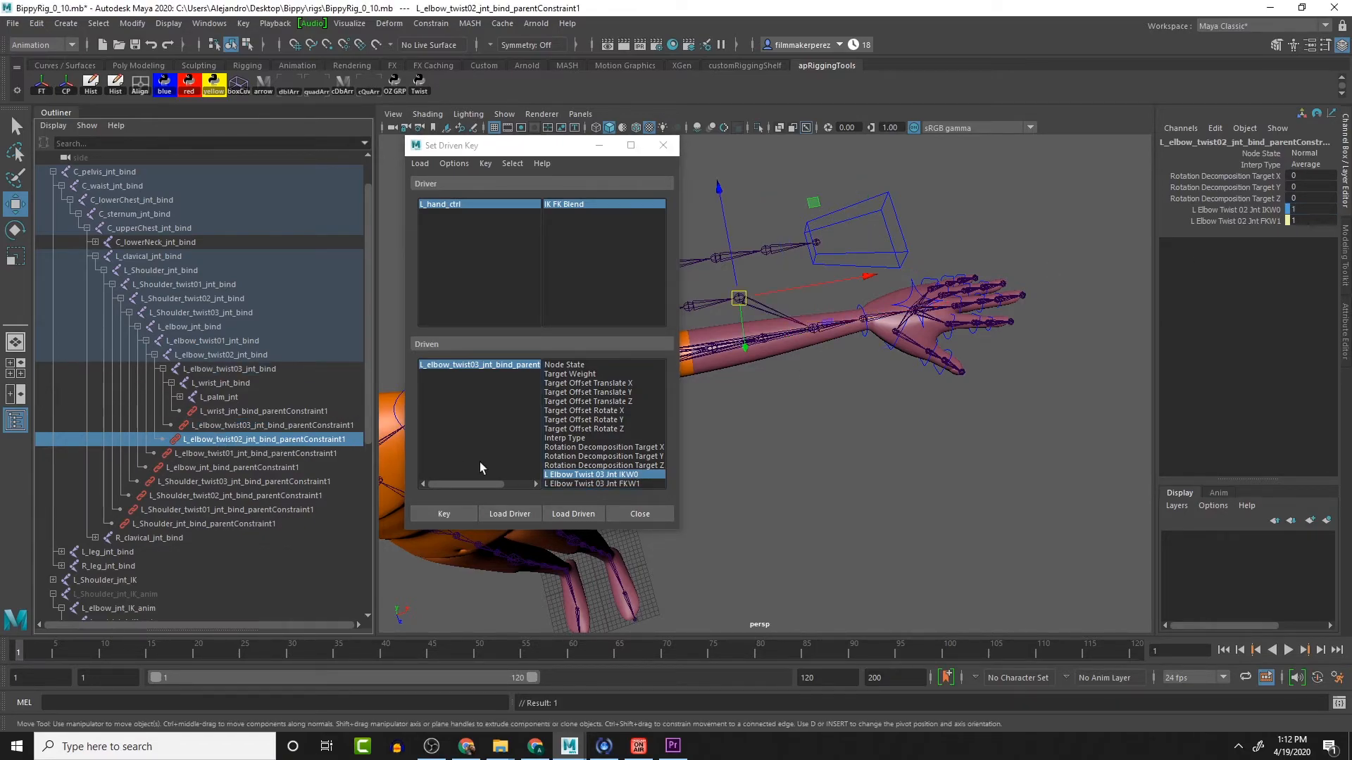
click(591, 509)
click(595, 475)
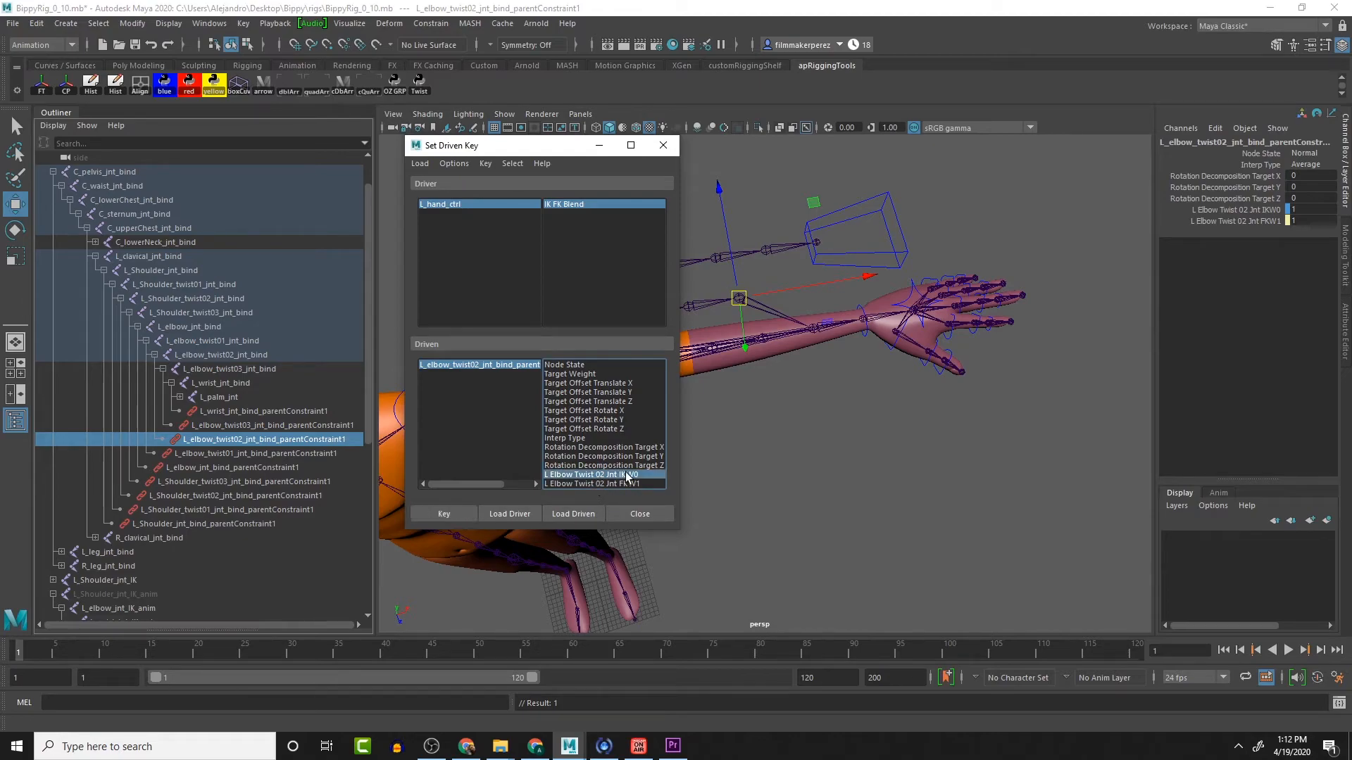
click(1311, 209)
text(0)
key(Return)
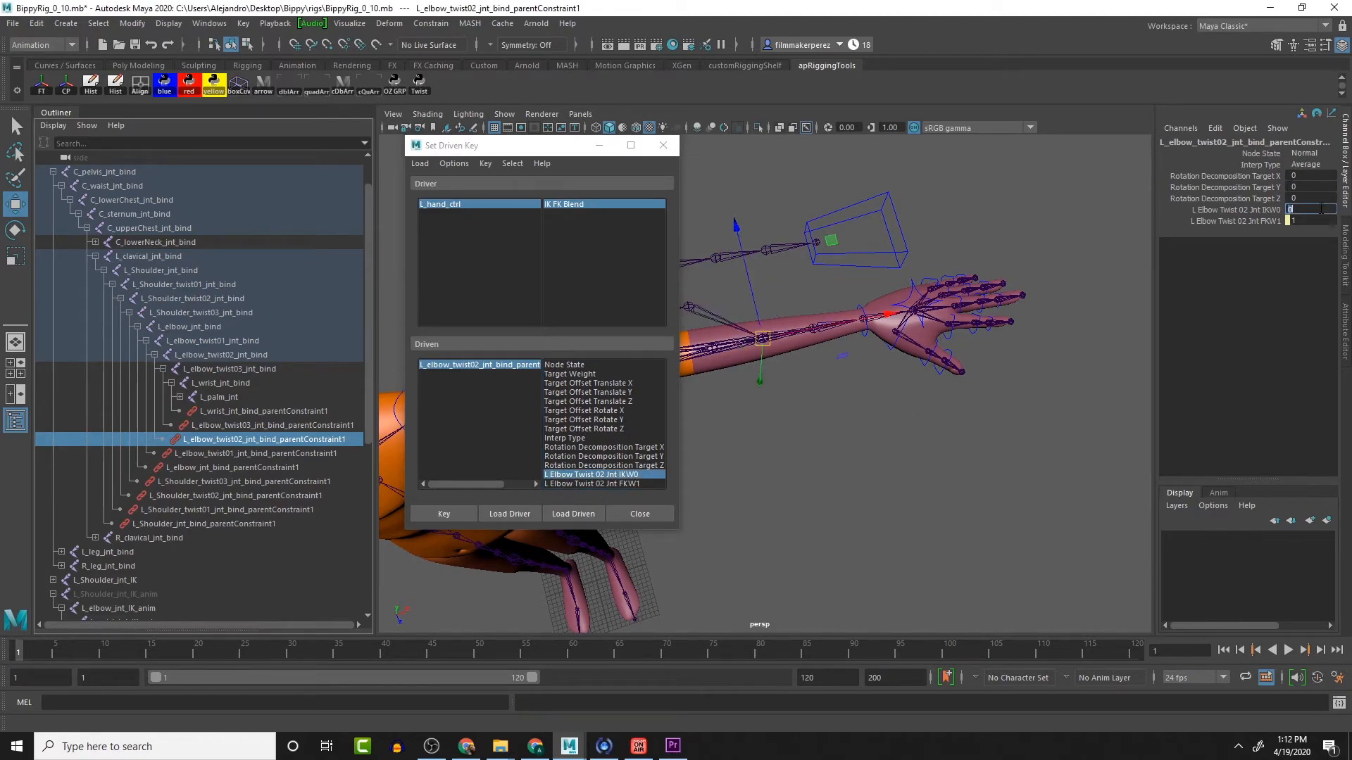
click(439, 513)
Step: Set L_elbow_twist01_jnt_bind_parentConstraint1's IKW0 weight to 0 and key the still-loaded L Elbow Twist 02 Jnt IKW0 attribute
click(297, 453)
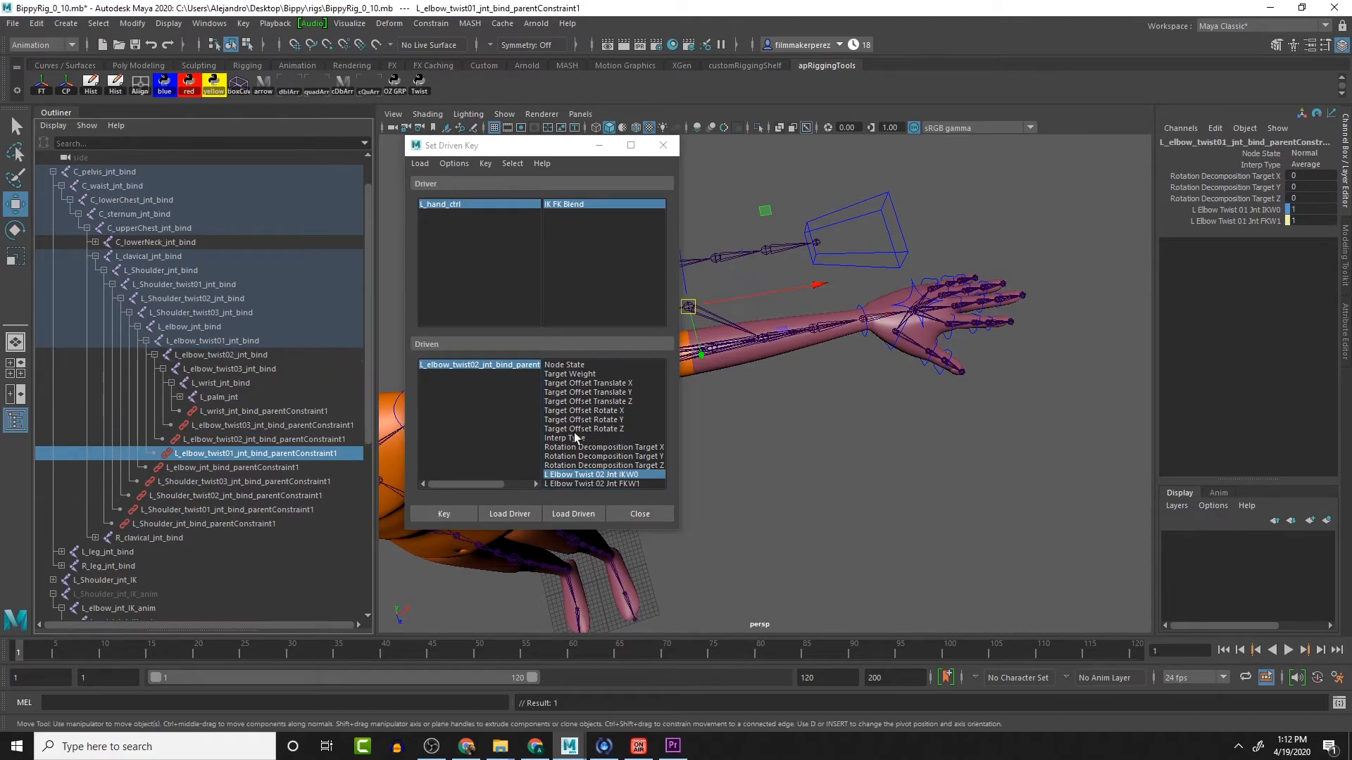
click(1301, 209)
text(0)
key(Return)
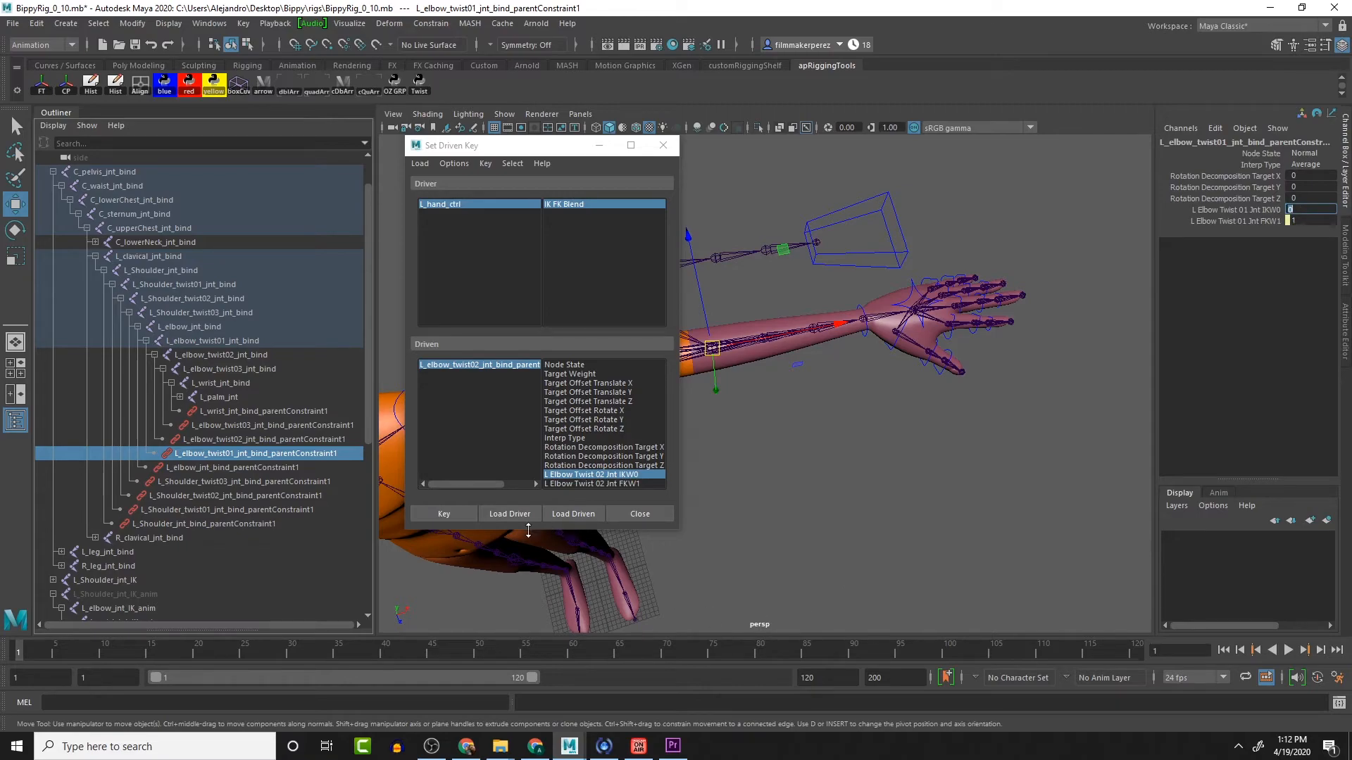
click(443, 514)
Step: Set a driven key on L_elbow_jnt_bind_parentConstraint1's IKW0 weight at 0, with IK FK Blend at 1
click(294, 468)
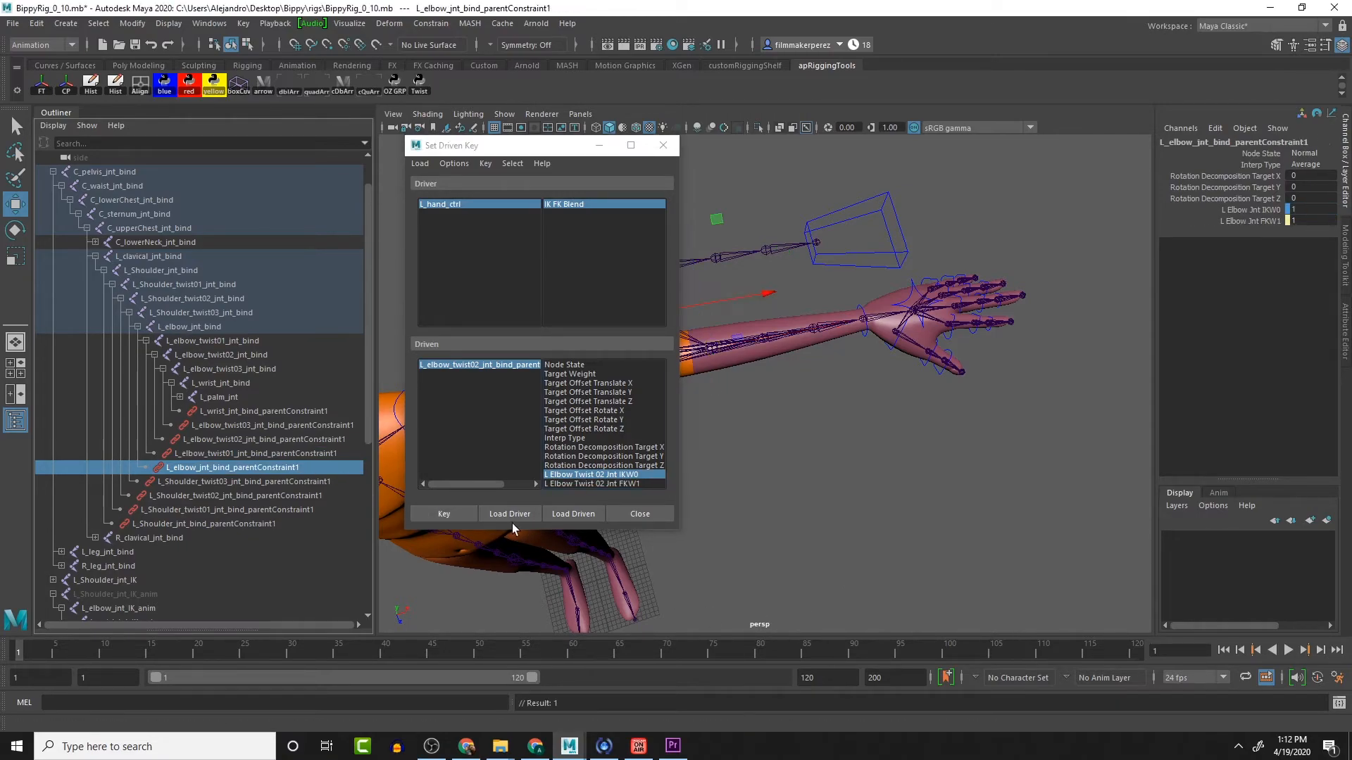
click(575, 516)
click(602, 475)
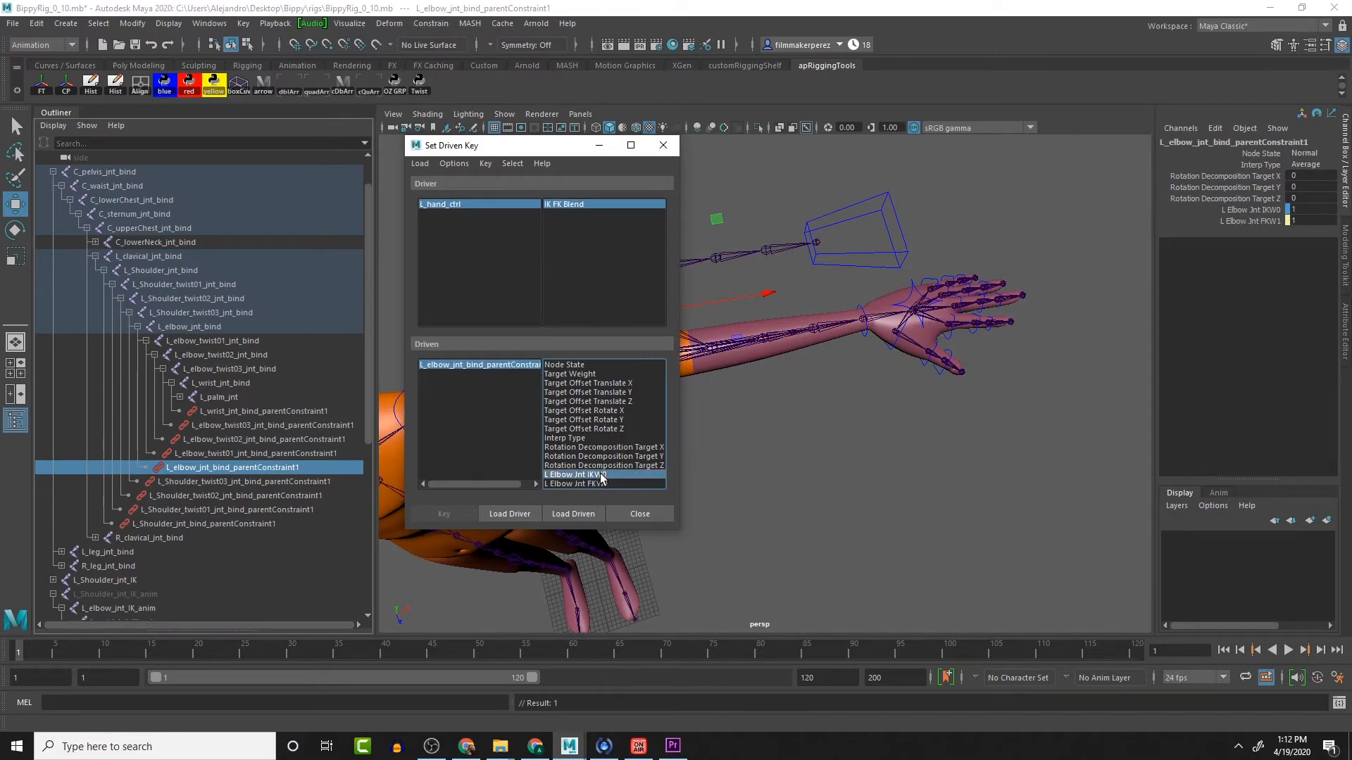
double_click(1311, 210)
text(0)
key(Return)
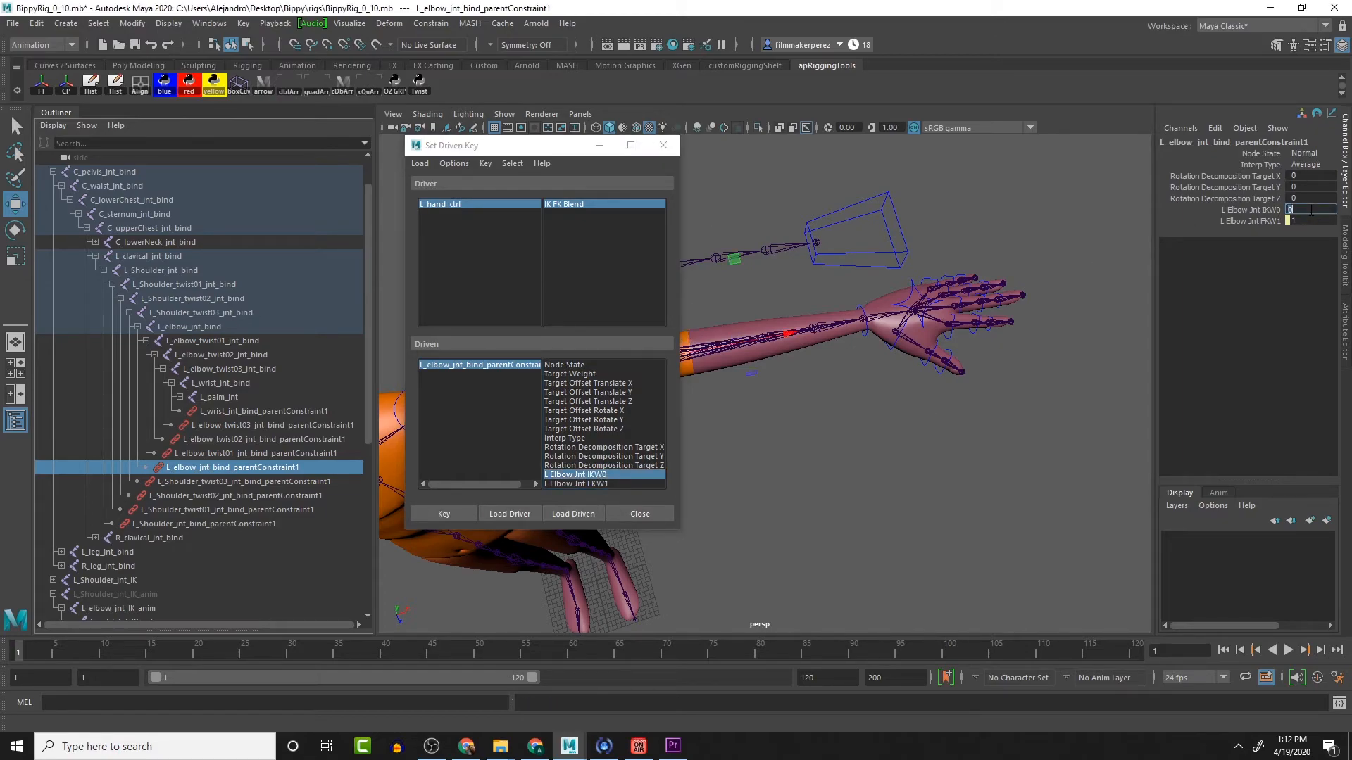
click(444, 513)
Step: Set a driven key on L_Shoulder_twist03_jnt_bind_parentConstraint1's IKW0 weight at 0, with IK FK Blend at 1
click(242, 481)
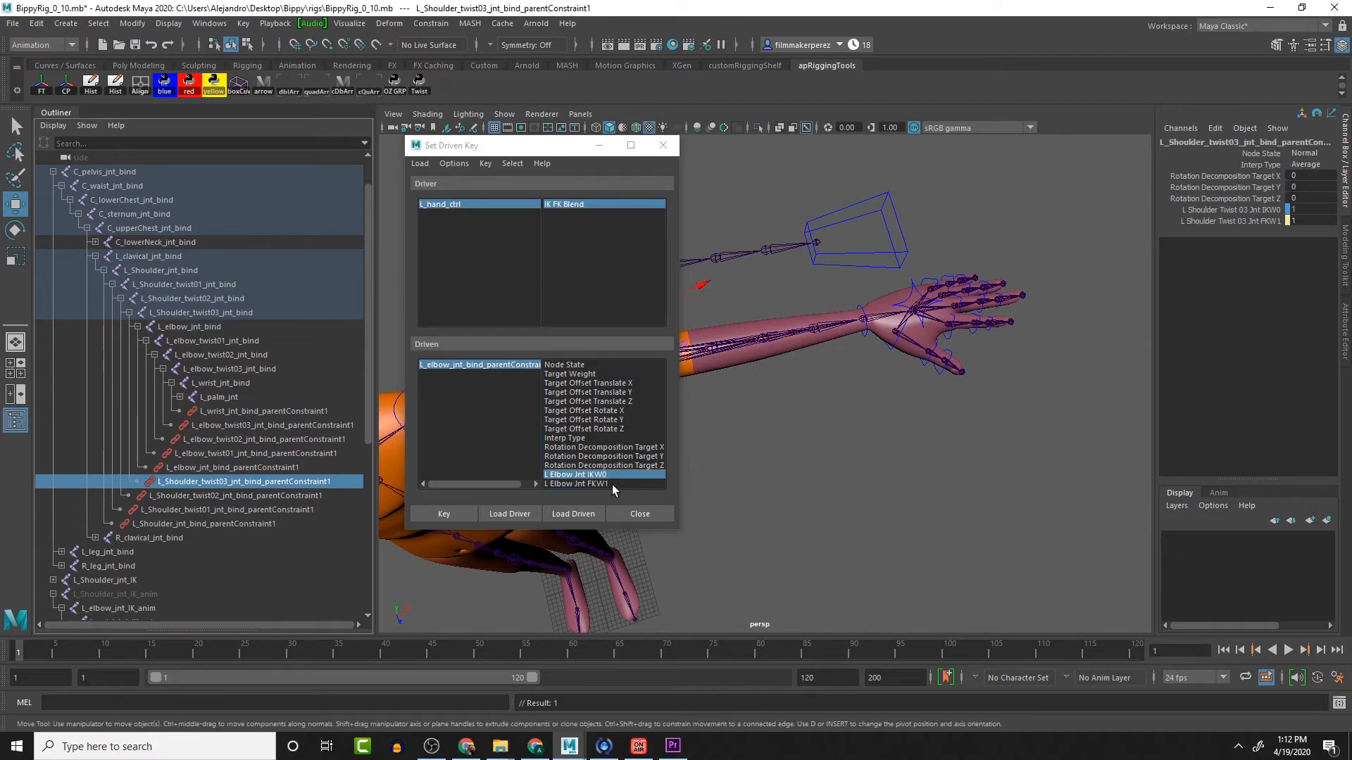
click(574, 514)
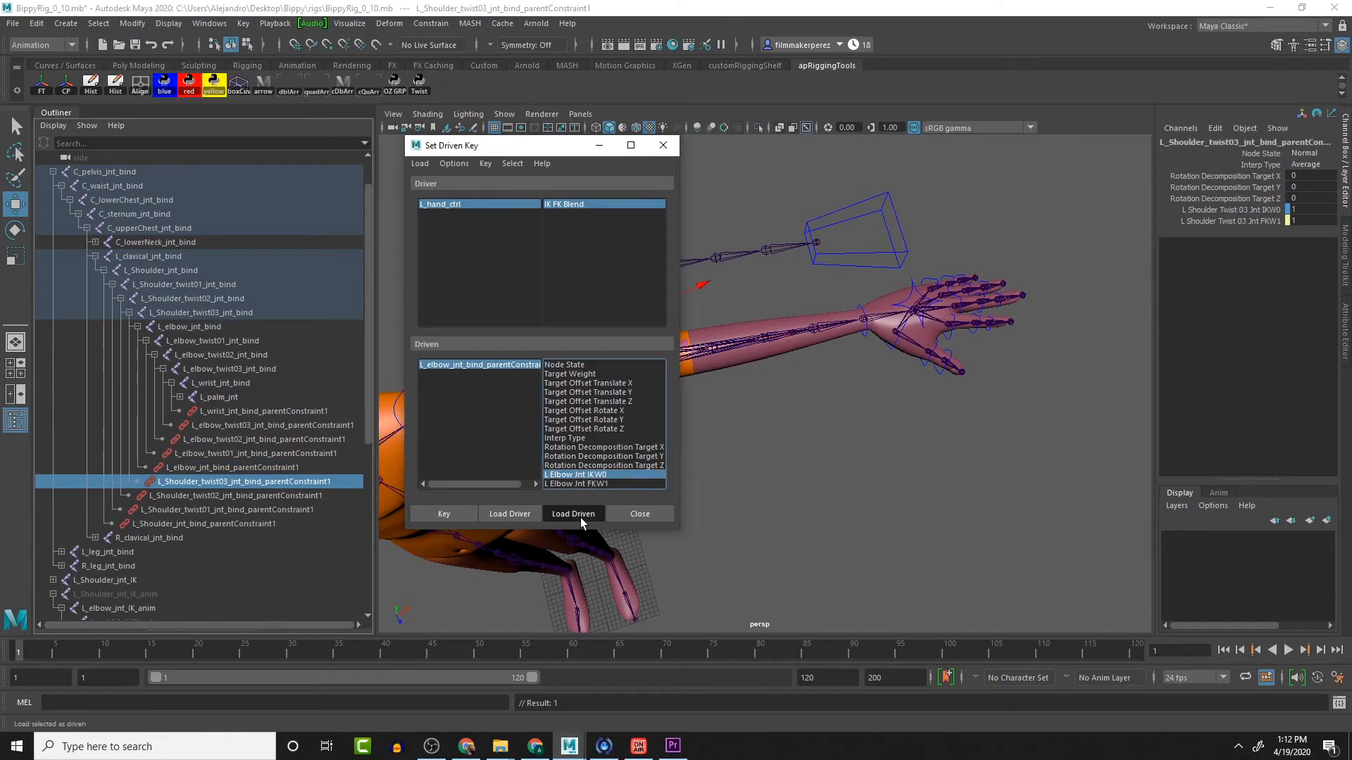
click(660, 475)
click(1298, 211)
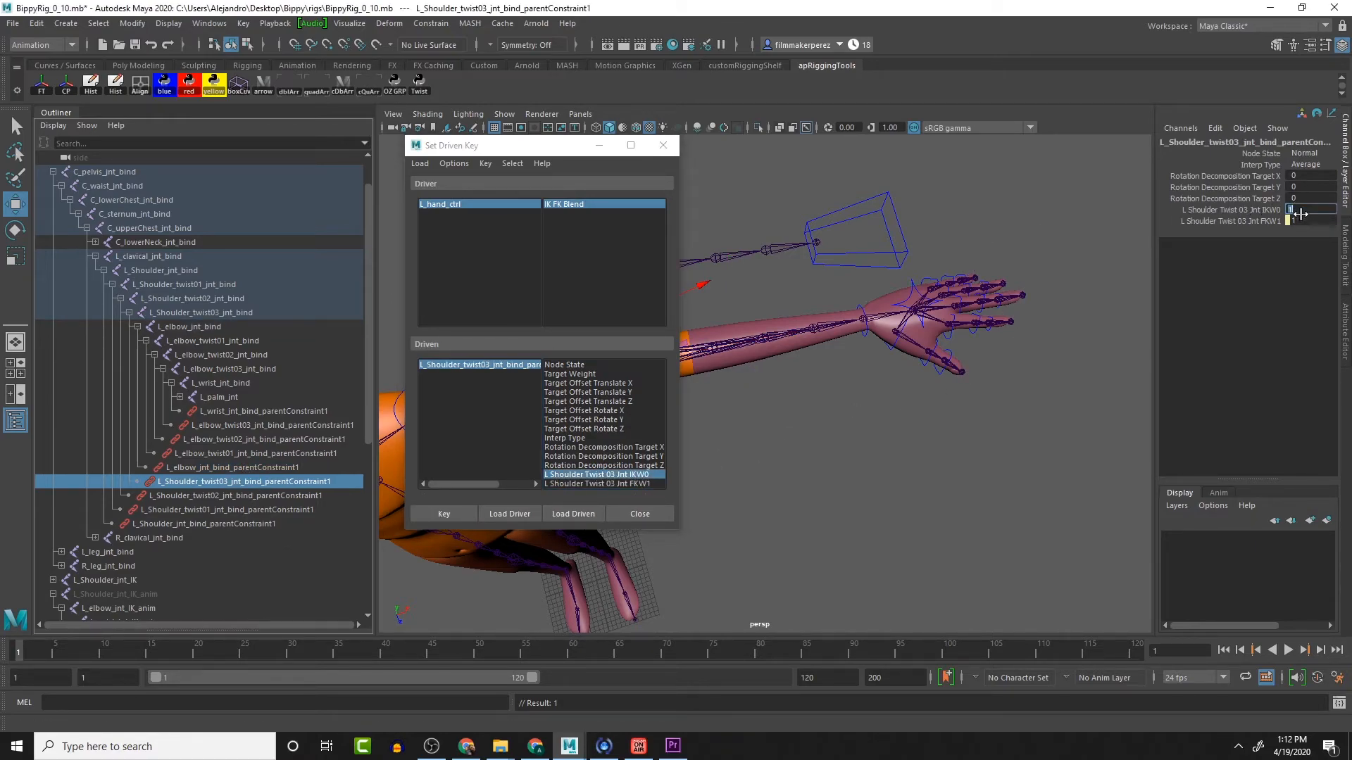
text(0)
key(Return)
click(437, 513)
Step: Set a driven key on L_Shoulder_twist02_jnt_bind_parentConstraint1's IKW0 weight at 0, with IK FK Blend at 1
click(310, 494)
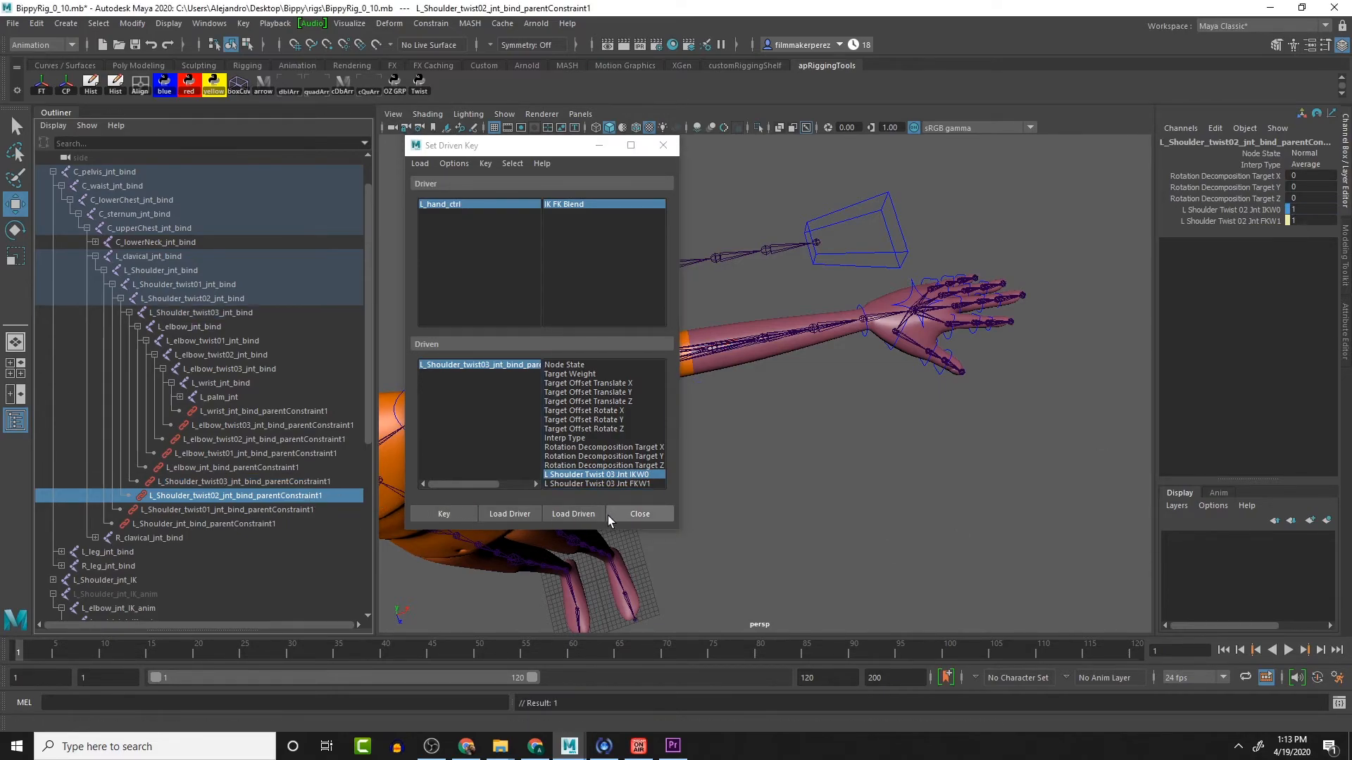
click(577, 514)
click(1310, 210)
text(0)
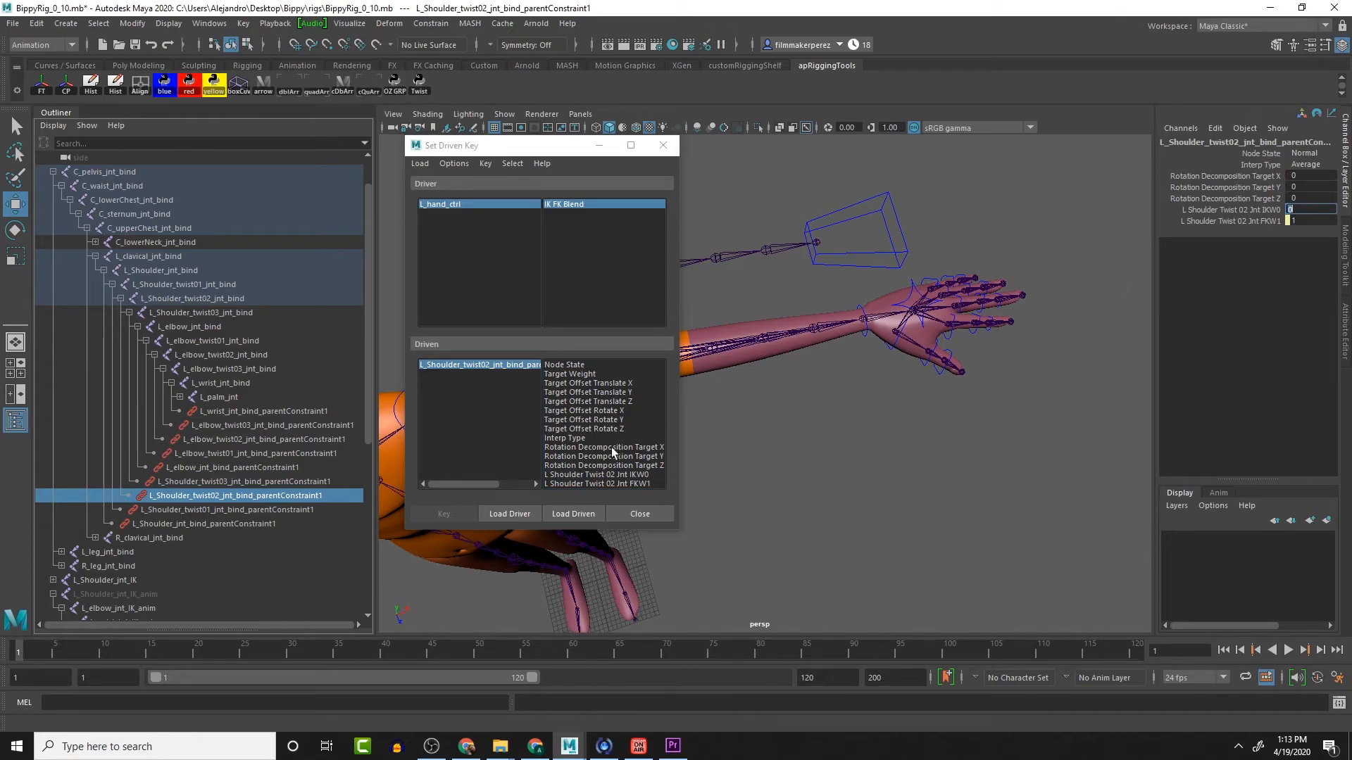
click(623, 475)
click(437, 516)
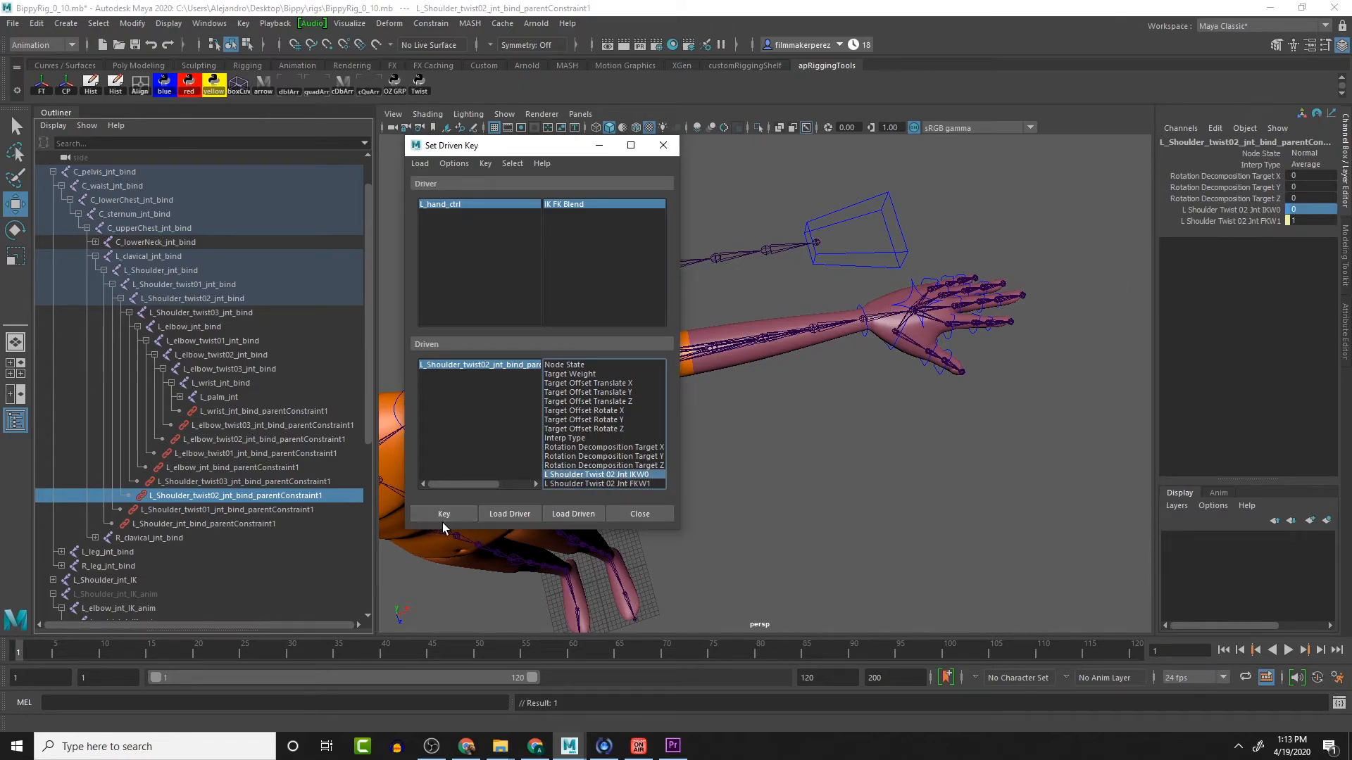
Step: Set a driven key on L_Shoulder_twist01_jnt_bind_parentConstraint1's IKW0 weight at 0, with IK FK Blend at 1
click(278, 508)
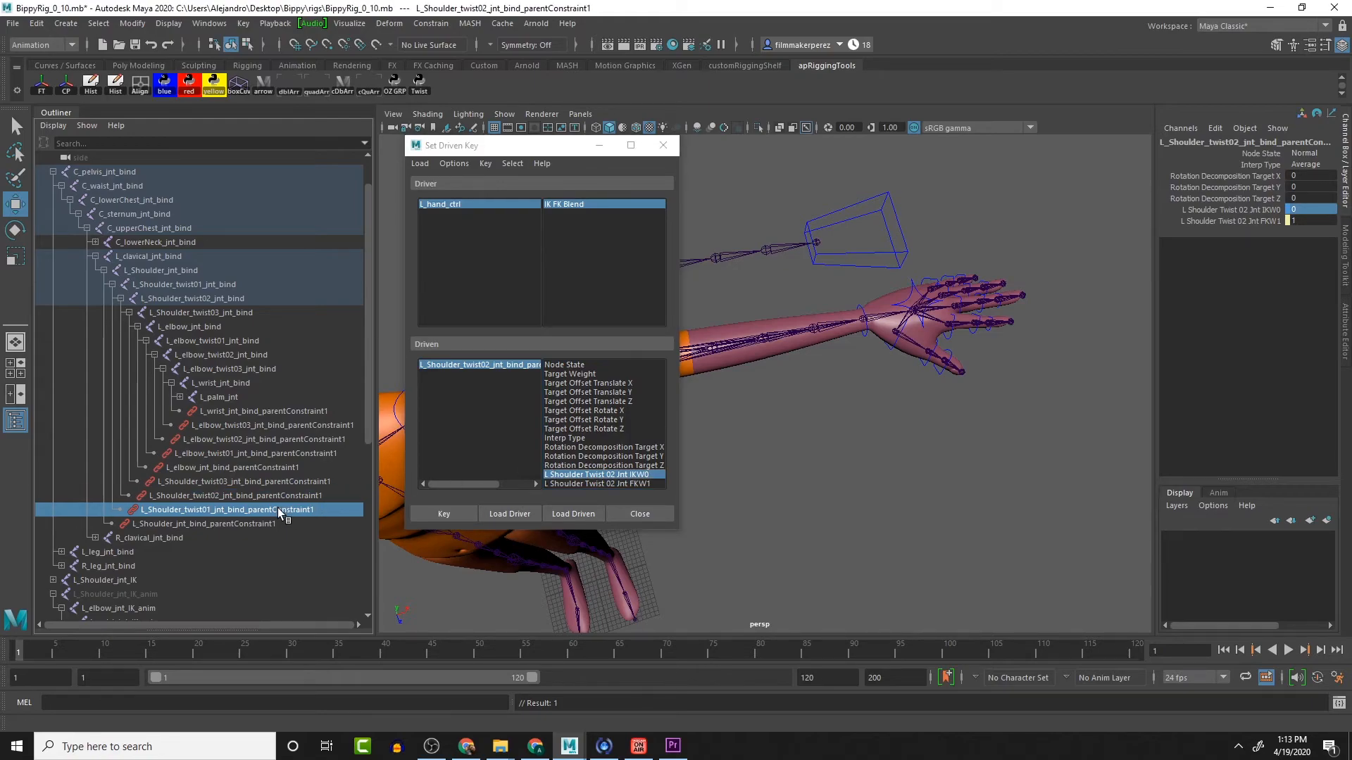
click(568, 513)
double_click(1314, 210)
text(0)
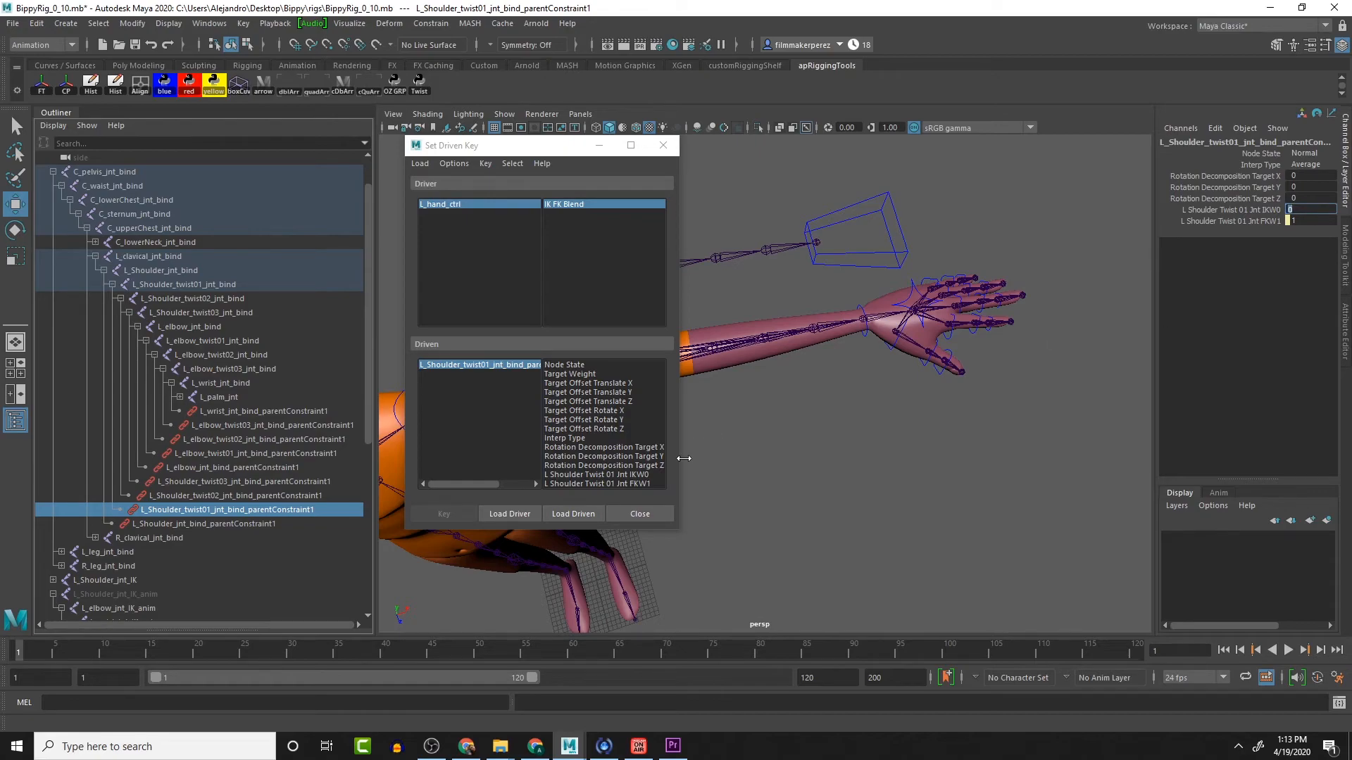
click(597, 475)
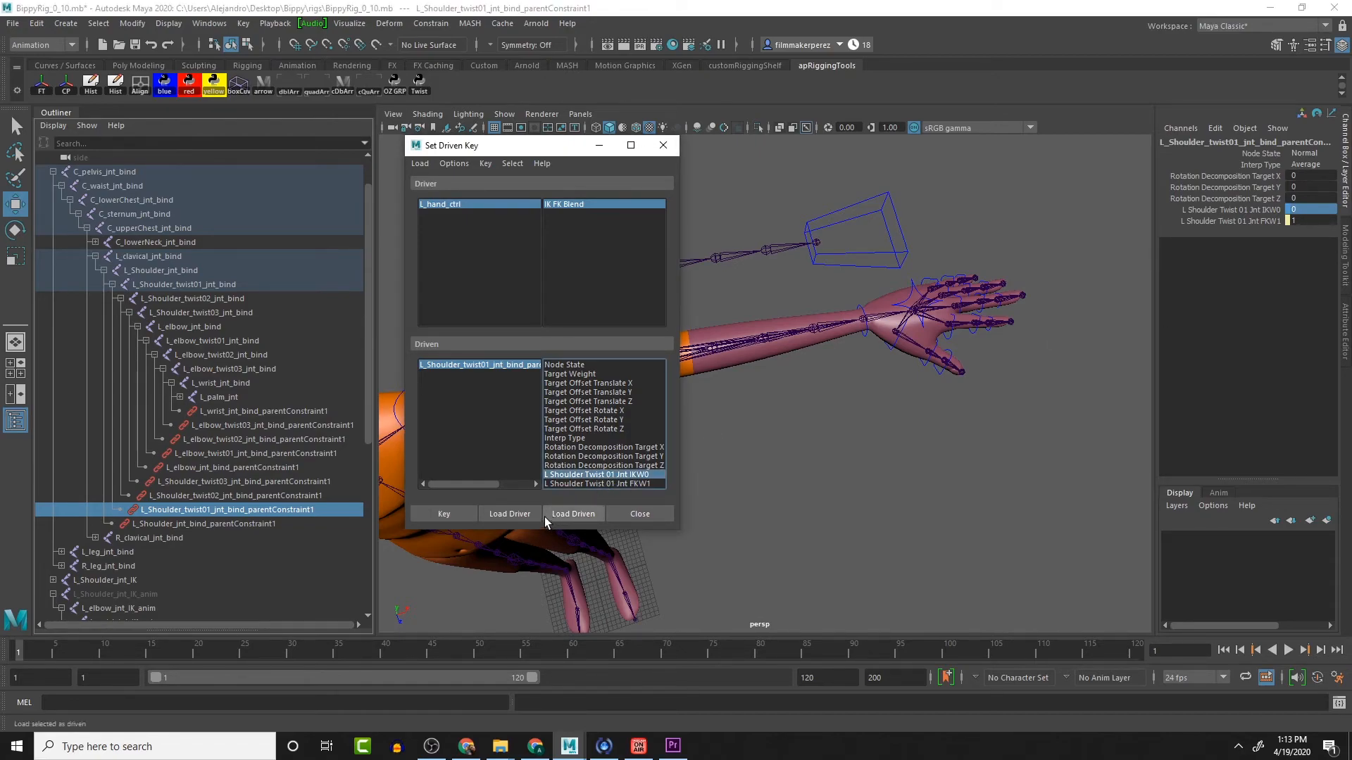
click(454, 514)
Step: Set a driven key on L_Shoulder_jnt_bind_parentConstraint1's IKW0 weight at 0, with IK FK Blend at 1
click(248, 524)
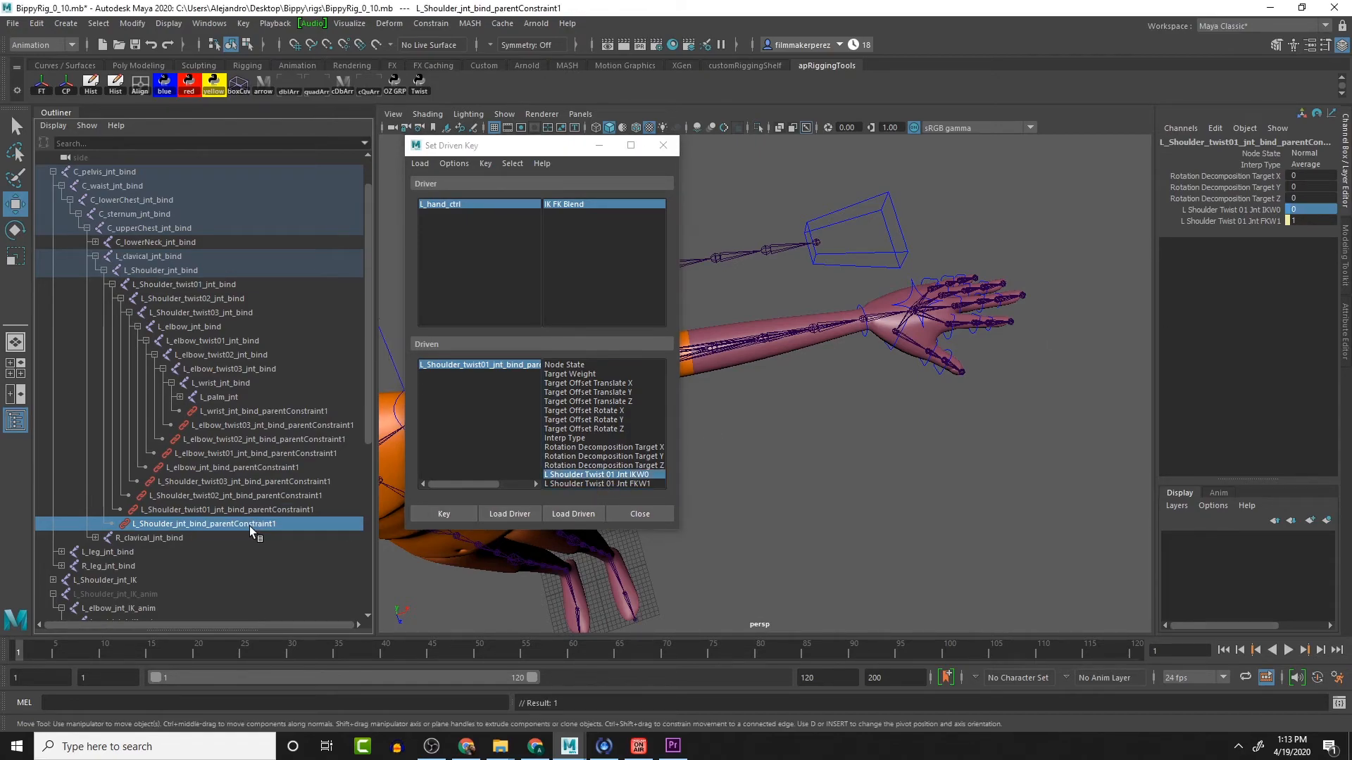
click(573, 514)
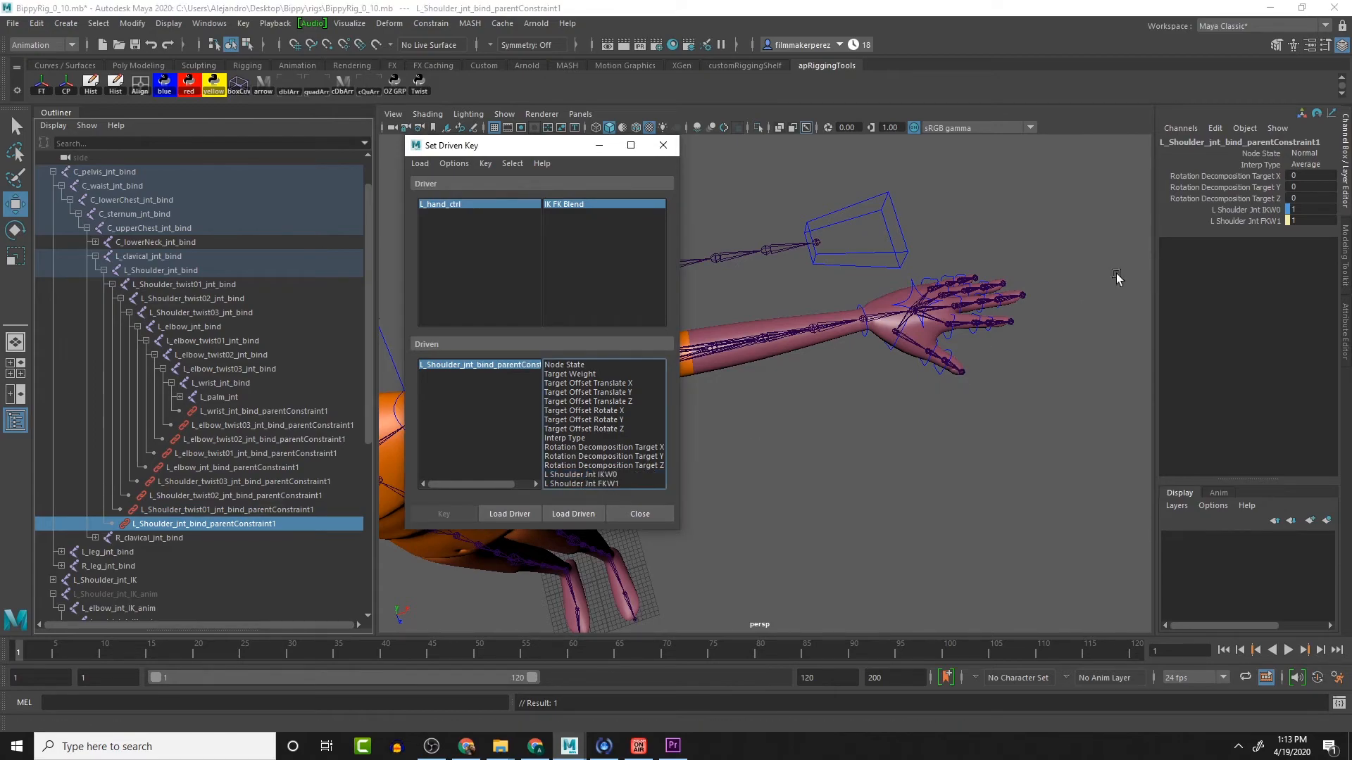
click(1306, 209)
key(Return)
click(589, 475)
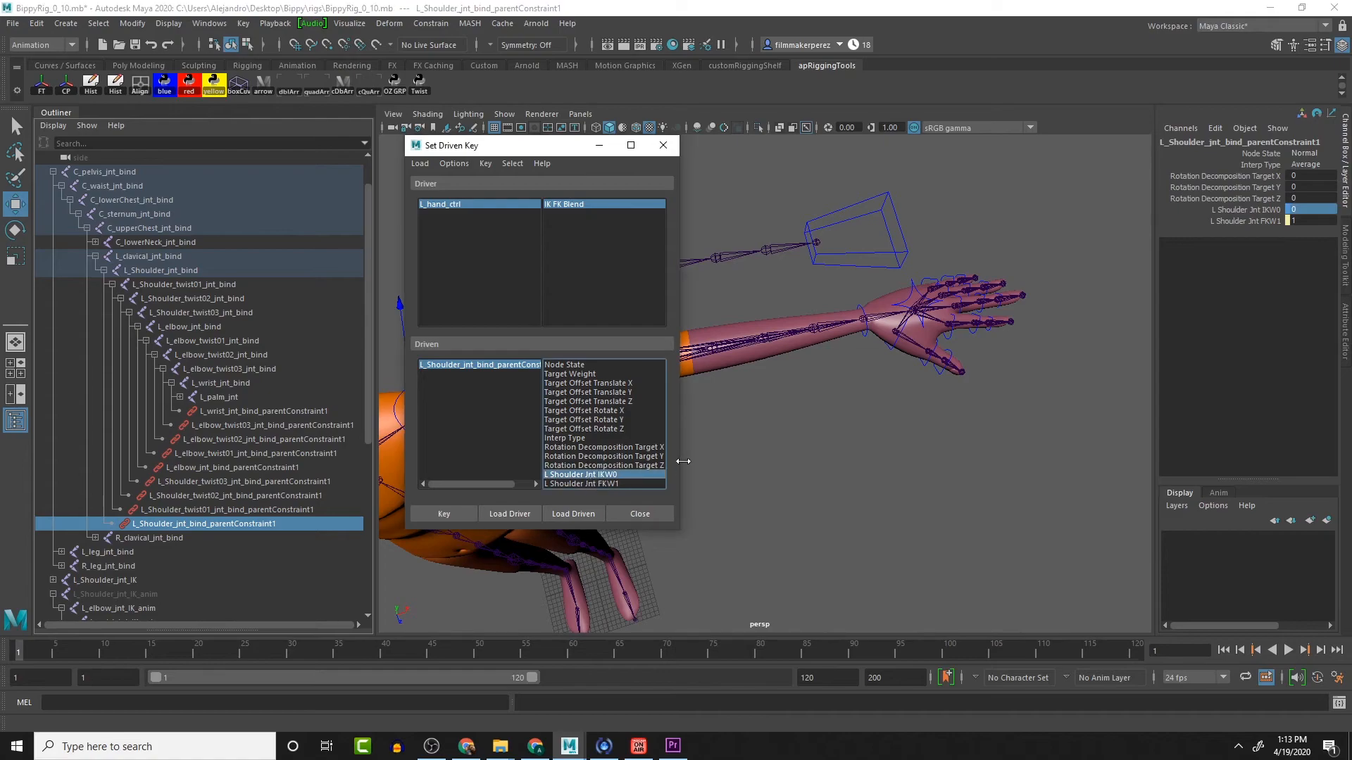
click(448, 513)
Step: Scrub L_hand_ctrl's IK FK Blend and inspect how the left arm's bind joints follow it
click(916, 299)
click(1267, 153)
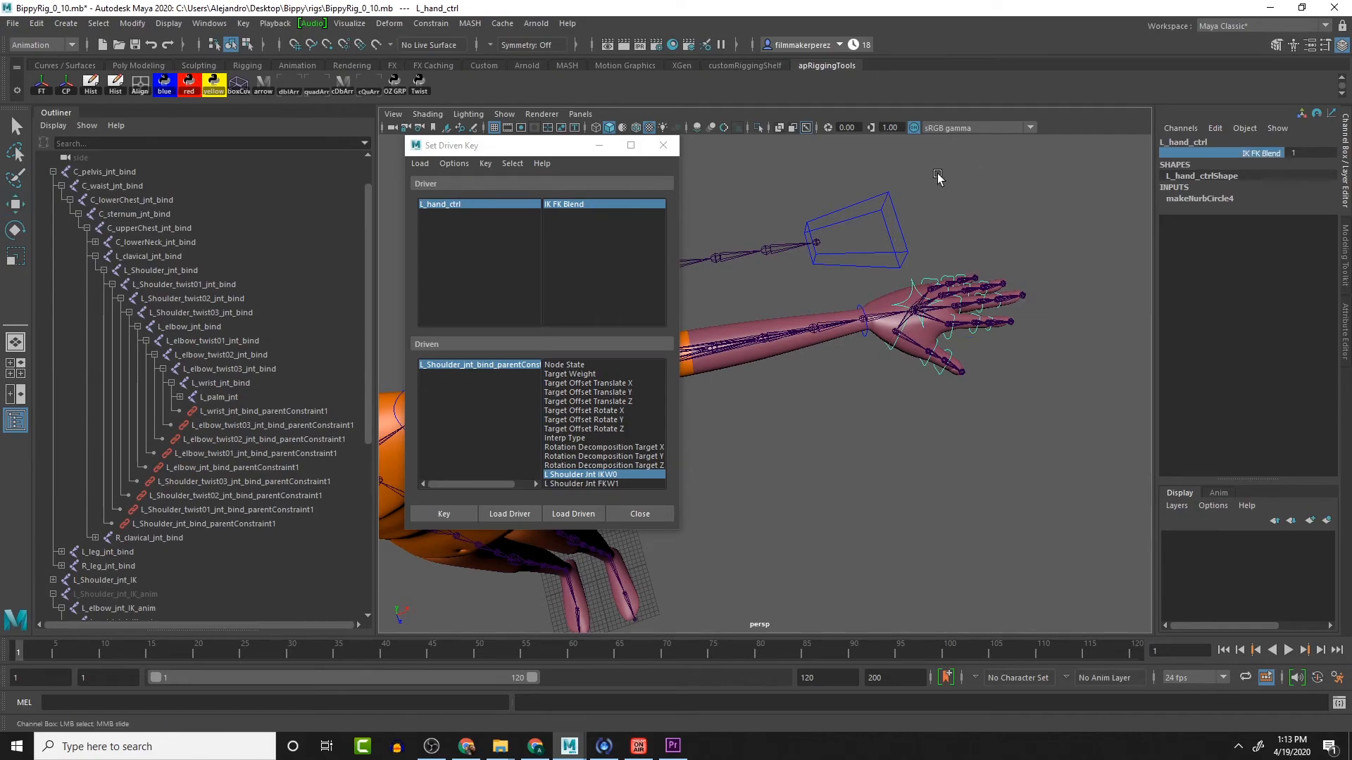
mouse_move(922, 221)
middle_down()
mouse_move(885, 221)
mouse_move(904, 221)
middle_up()
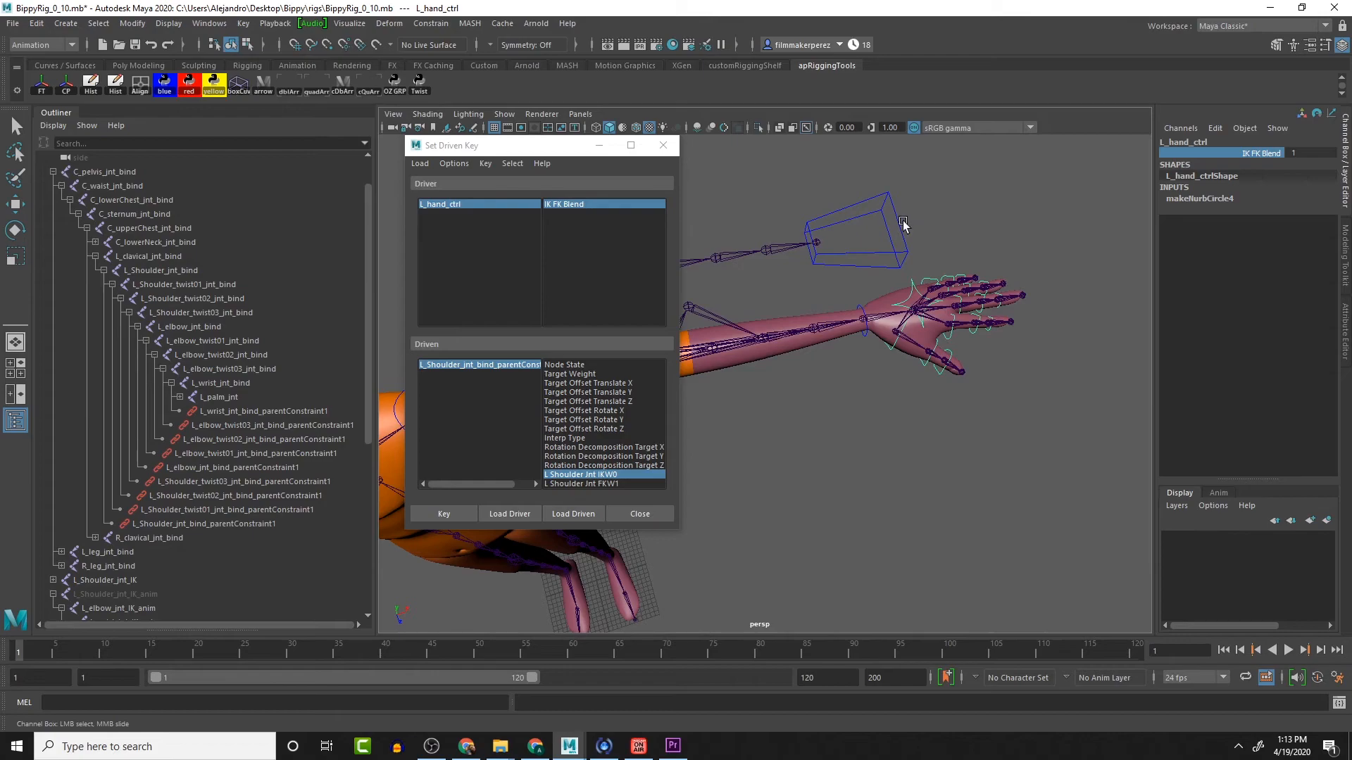
scroll(945, 239, up, 3)
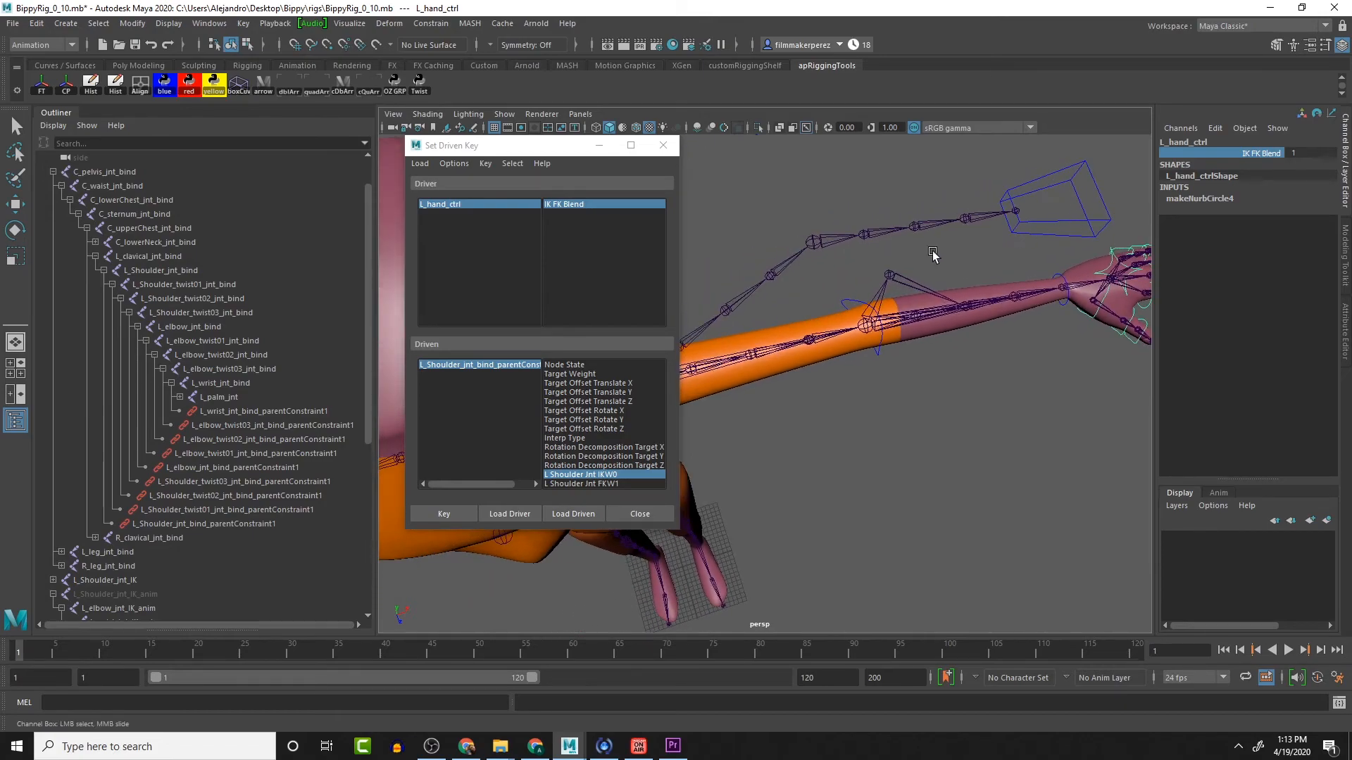
Step: Set a driven key on L_elbow_twist01_jnt_bind_parentConstraint1's IKW0 weight at 0, with IK FK Blend at 1
click(888, 275)
key(w)
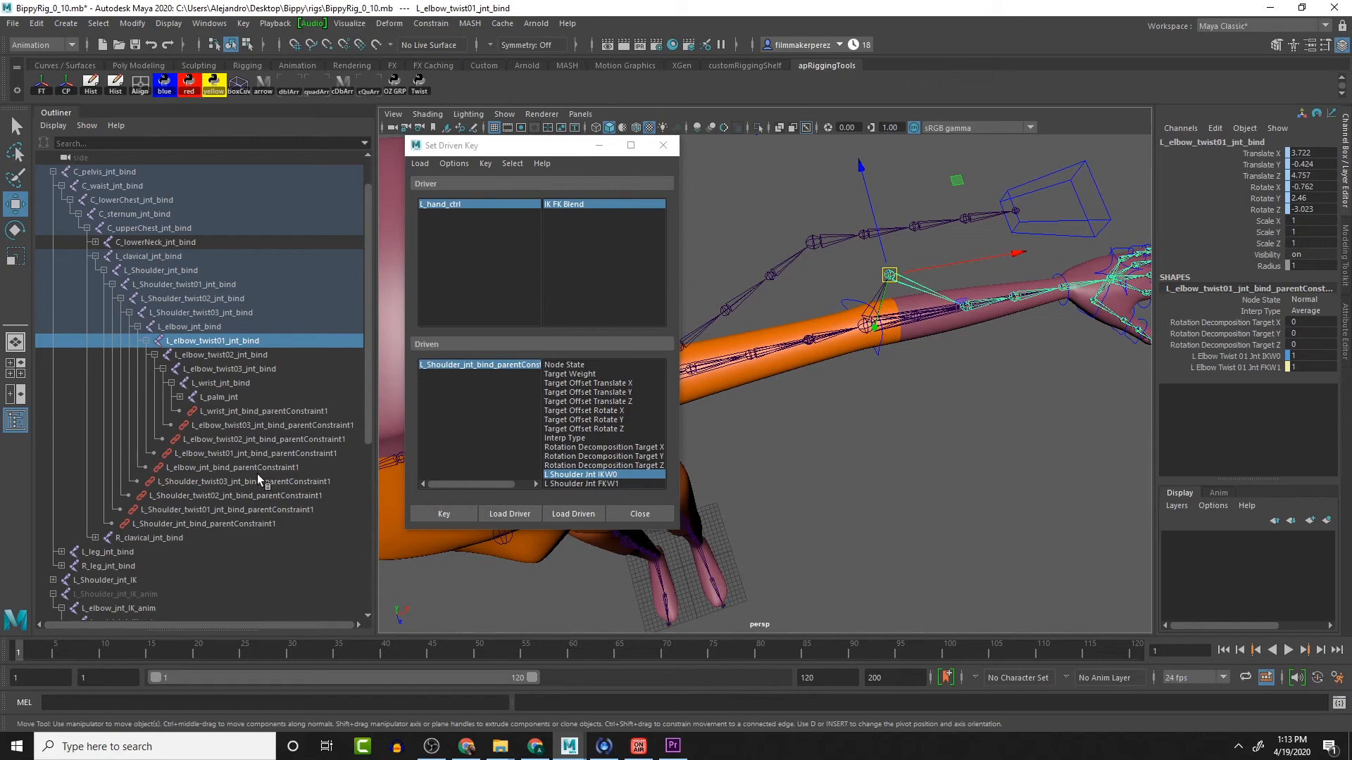
click(238, 454)
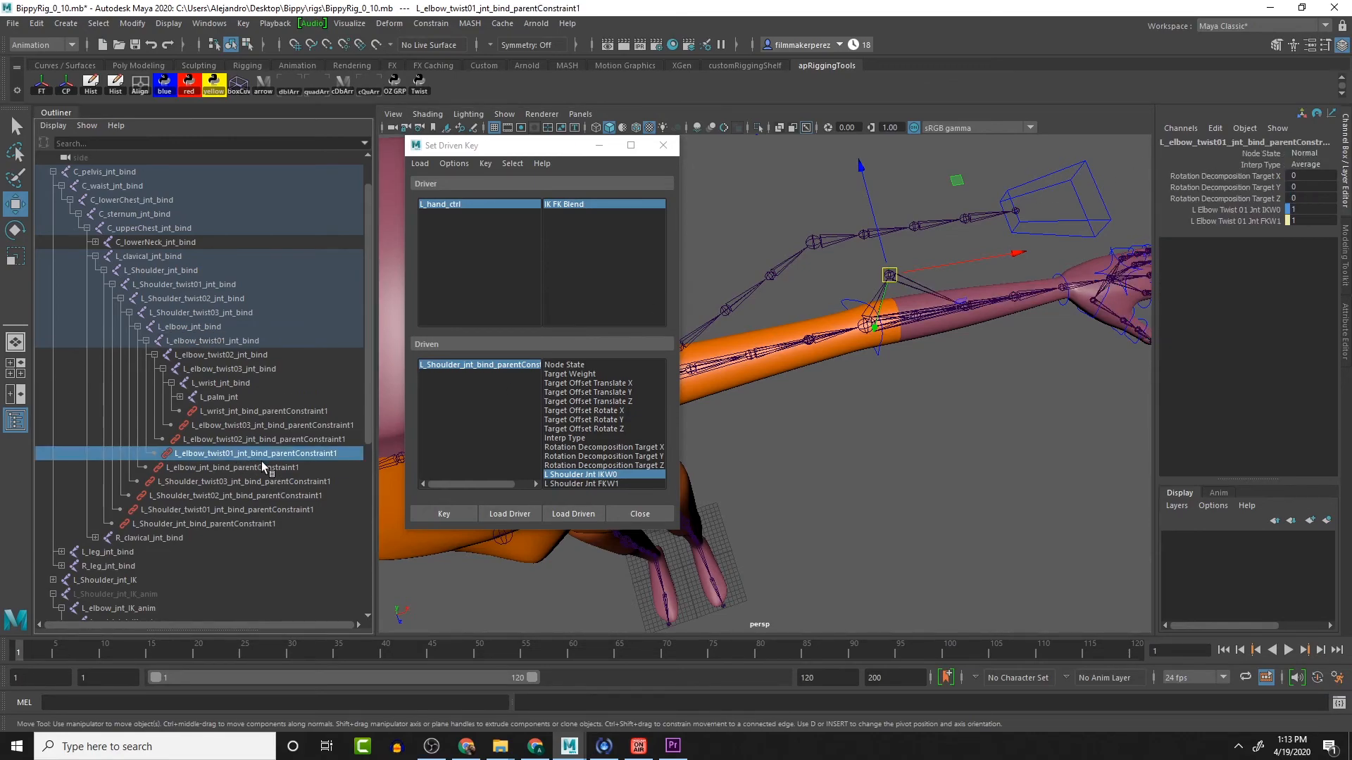
click(573, 513)
click(628, 475)
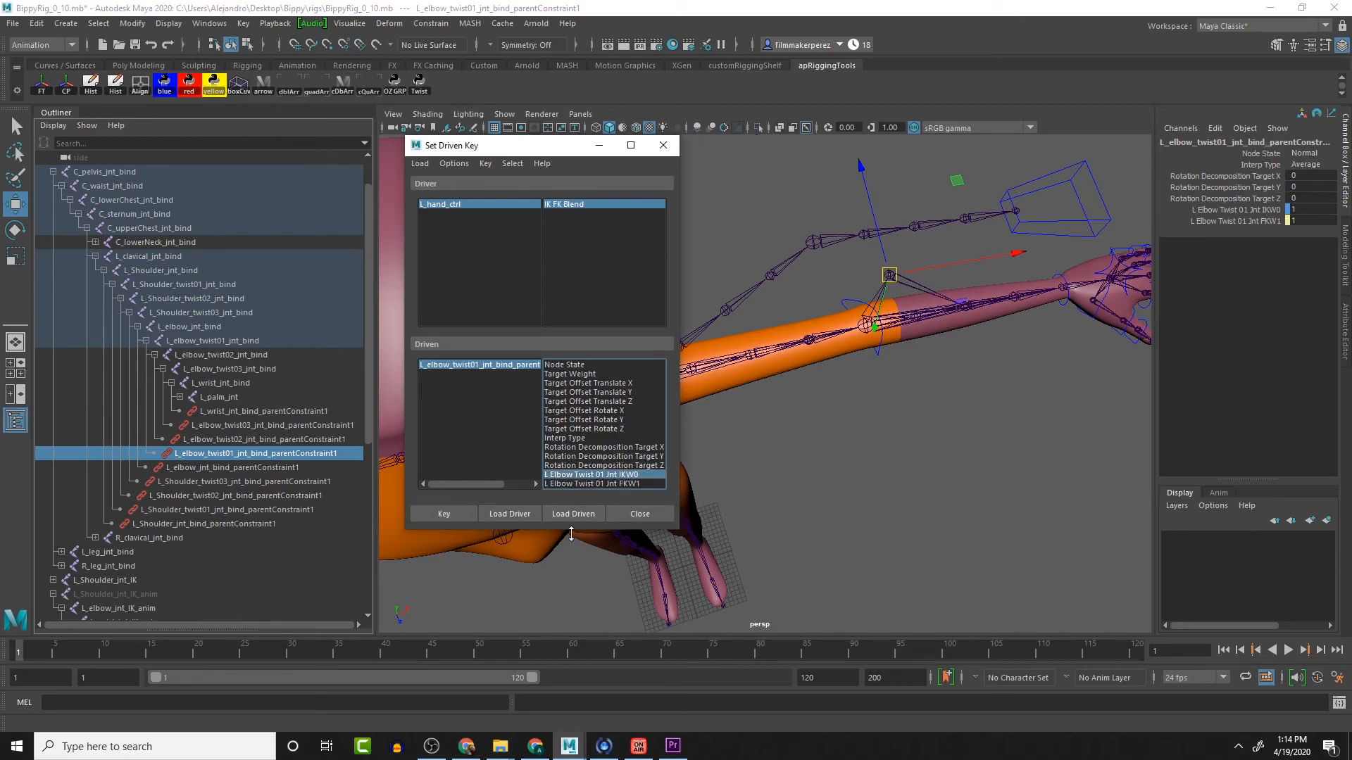
double_click(1319, 208)
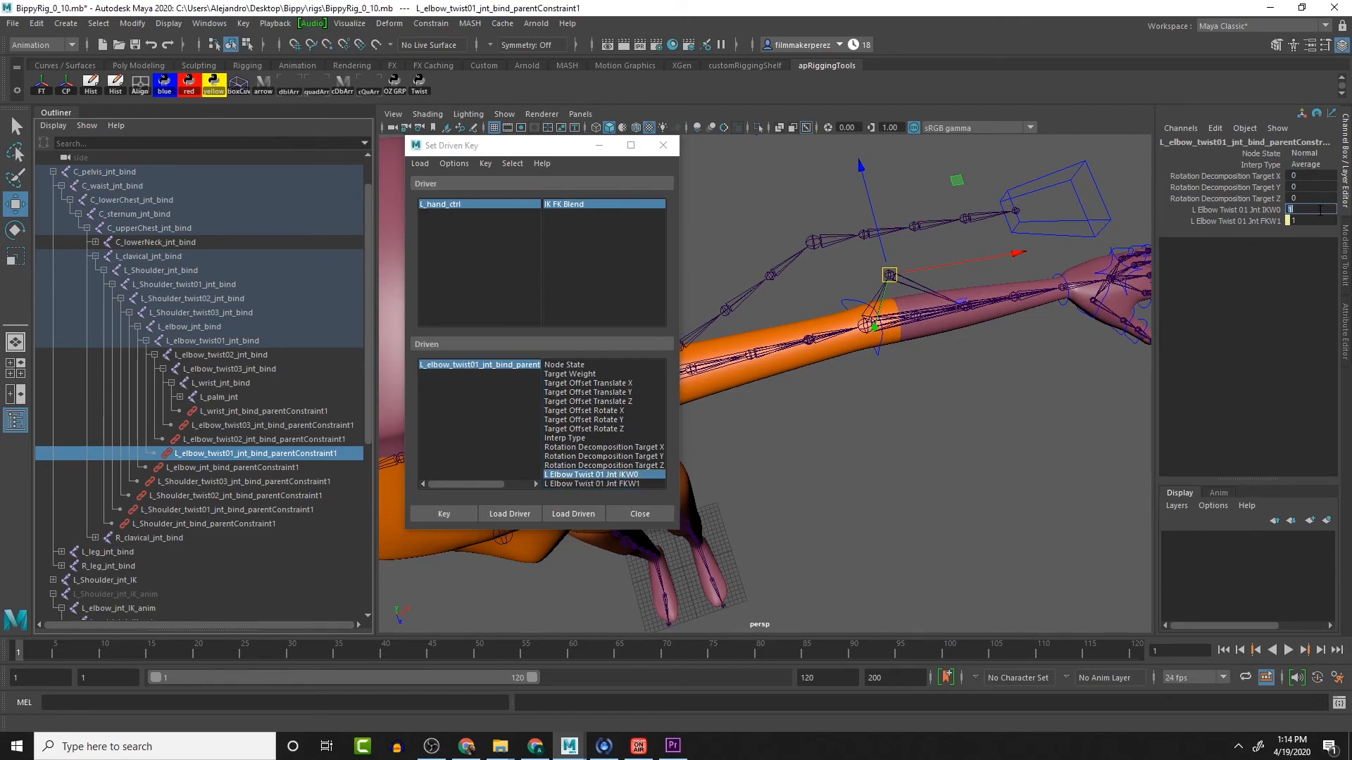
text(0)
key(Return)
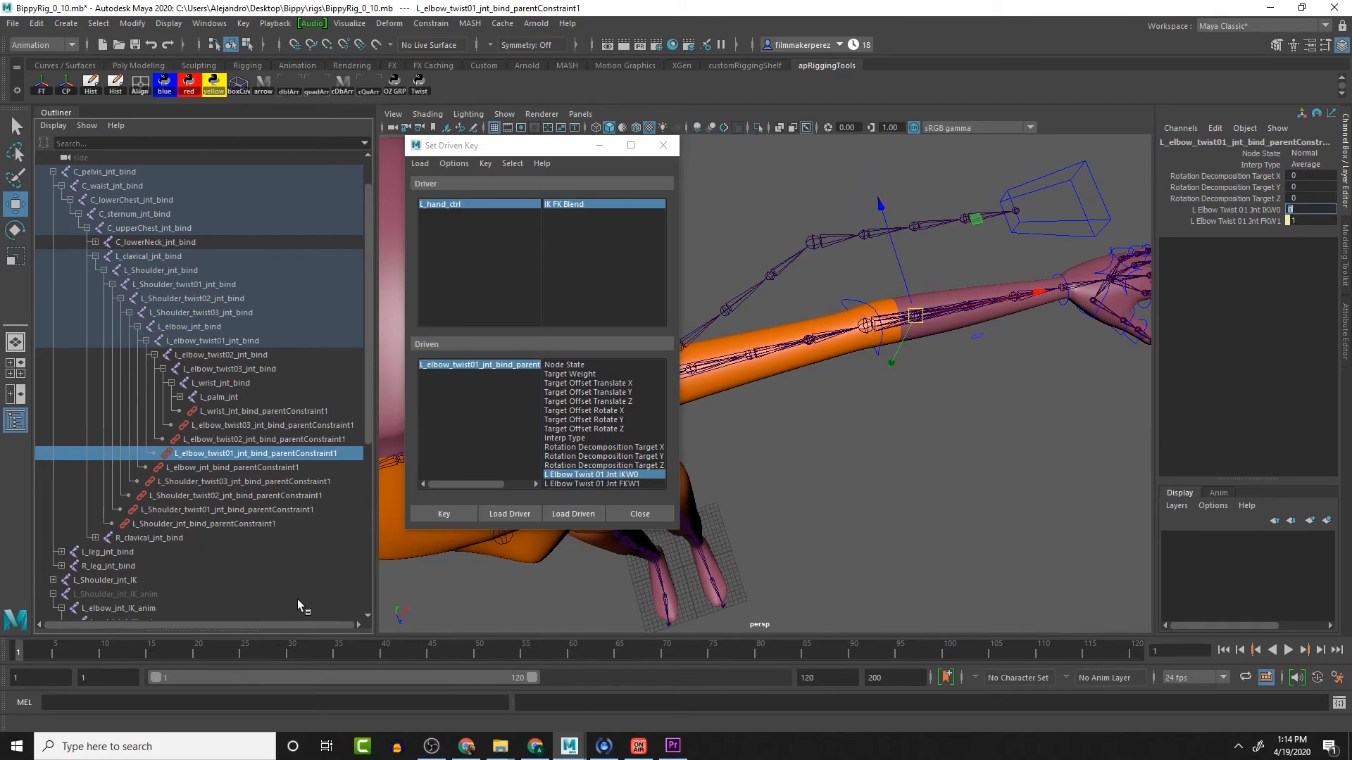
click(450, 512)
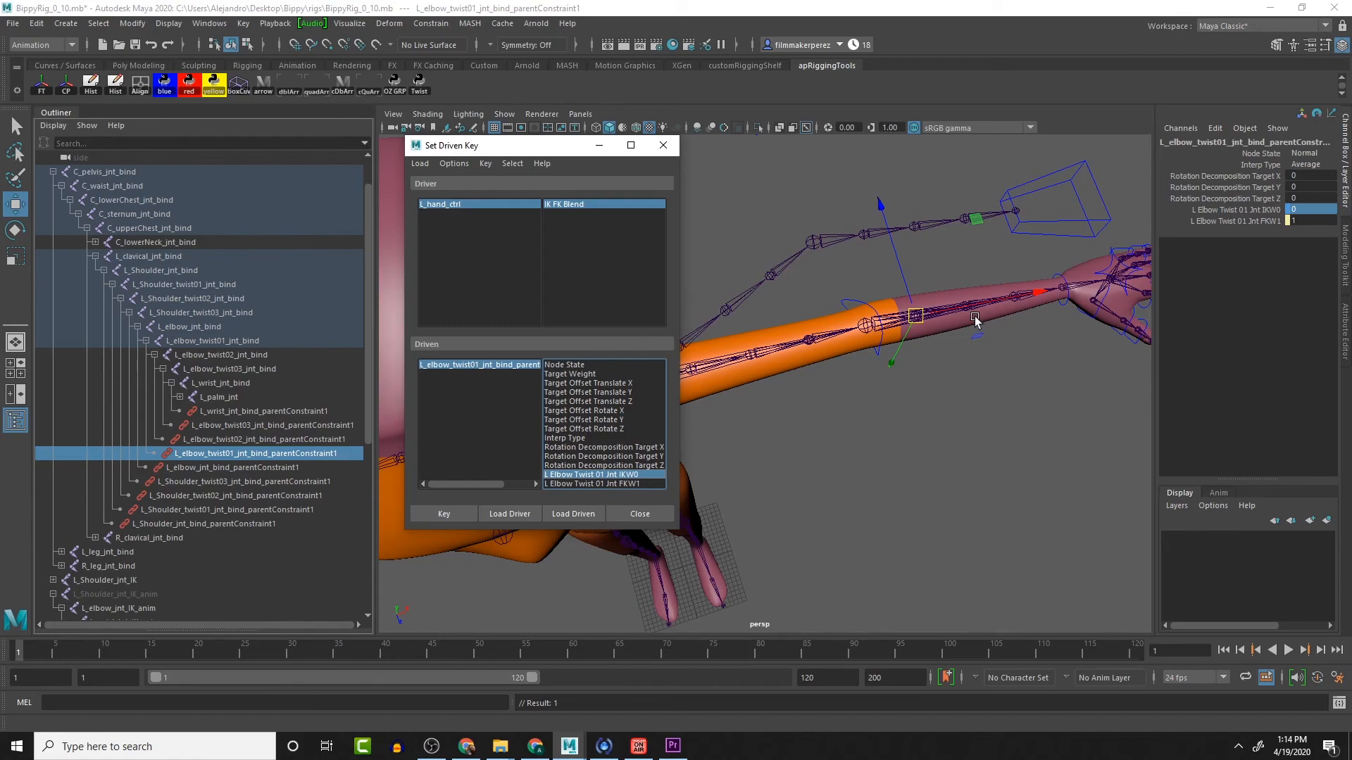
Step: Scrub L_hand_ctrl's IK FK Blend to 0 and back to 1 to recheck the whole left arm's switching
click(1120, 273)
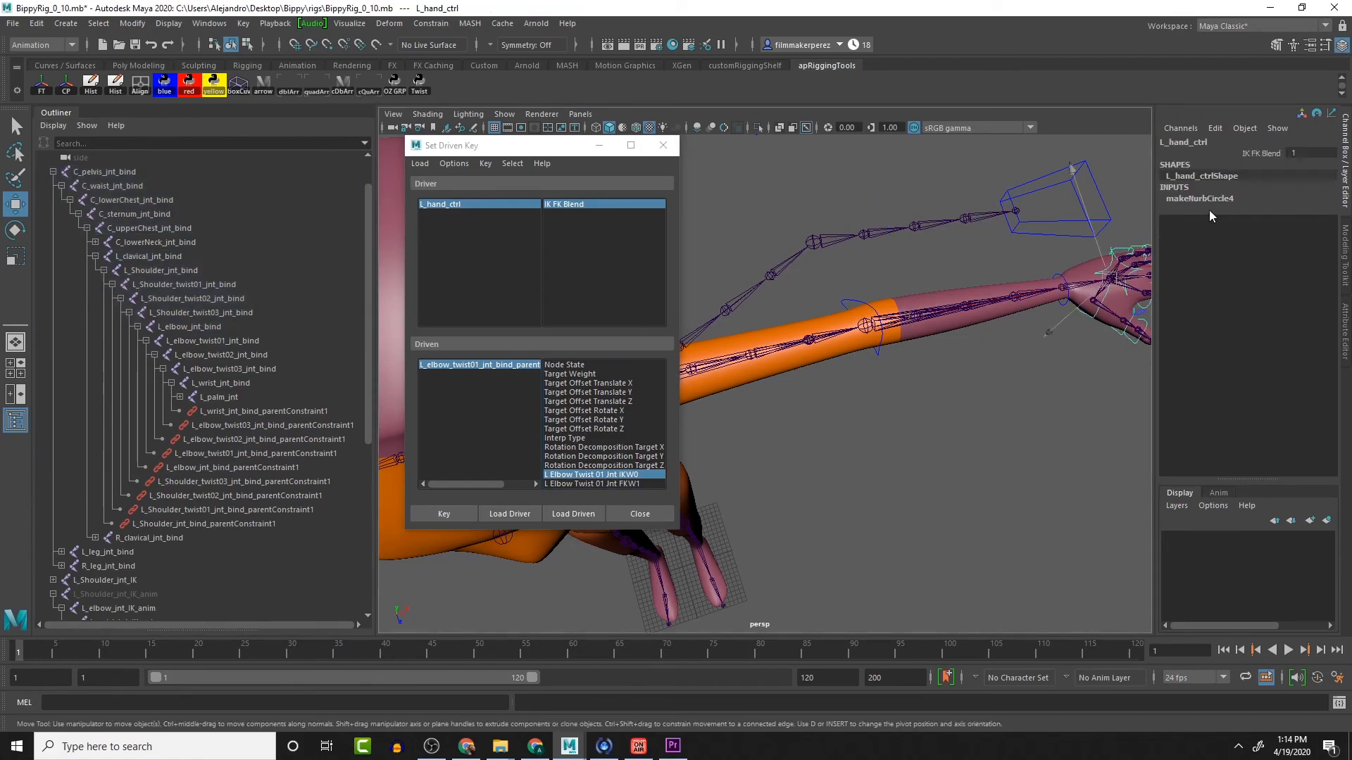
click(1253, 155)
middle_drag(993, 241, 949, 274)
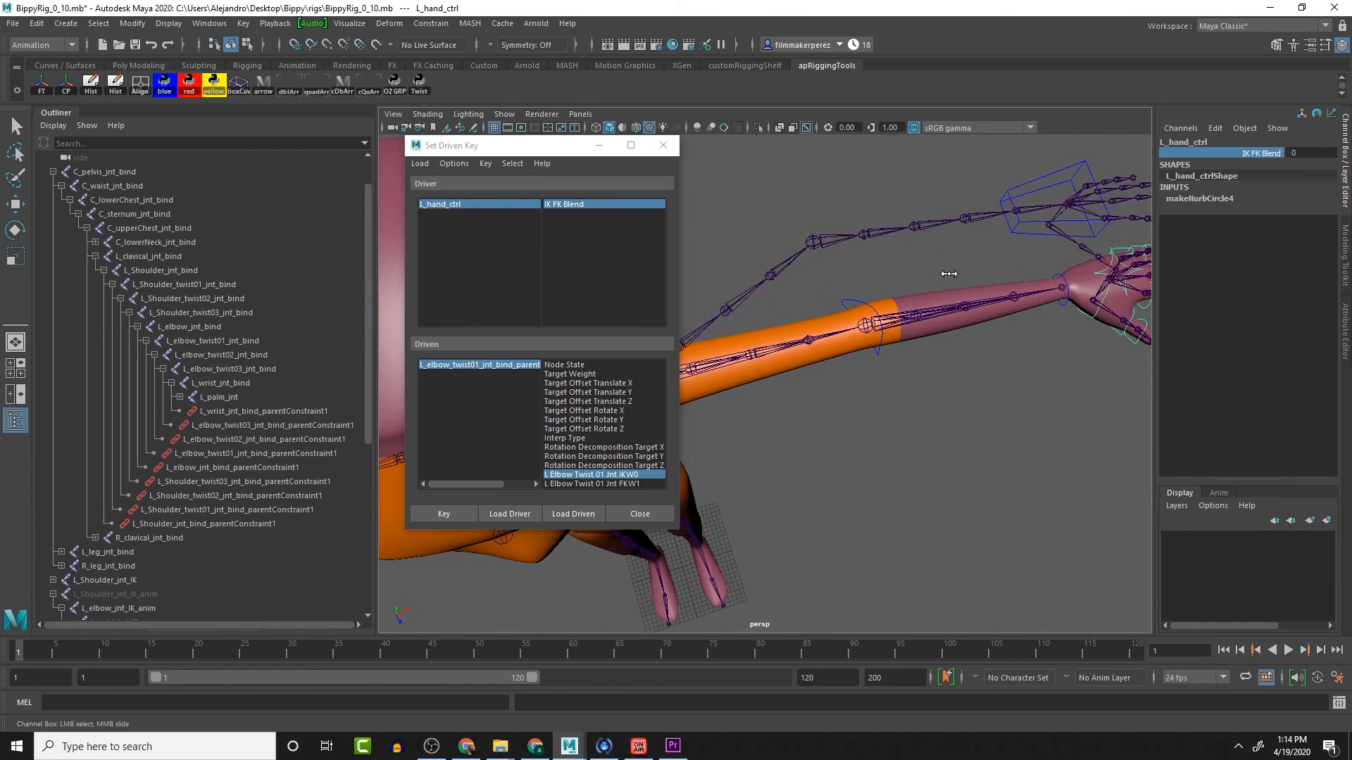
mouse_move(948, 279)
alt+mouse_down()
mouse_move(1071, 292)
mouse_move(966, 286)
alt+mouse_up()
mouse_move(965, 285)
middle_down()
mouse_move(993, 288)
mouse_move(952, 290)
mouse_move(990, 281)
middle_up()
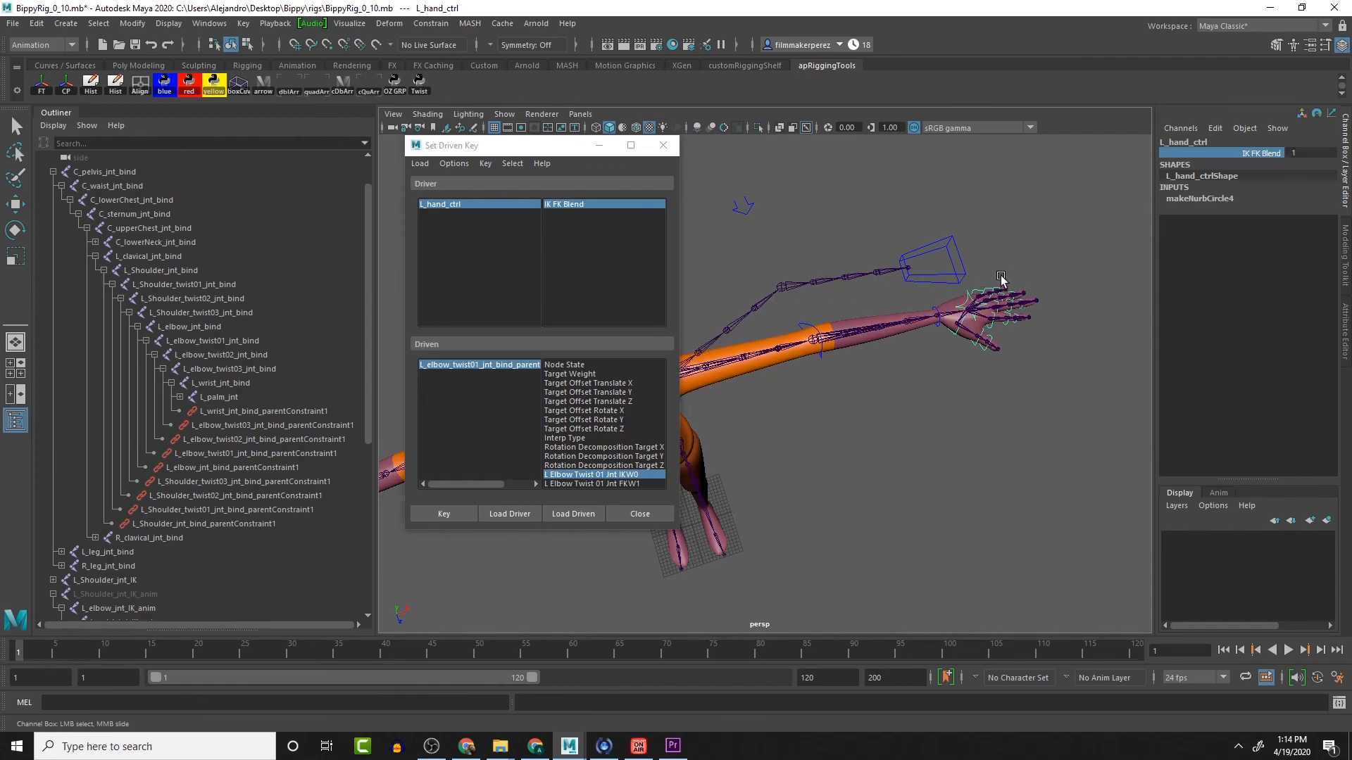